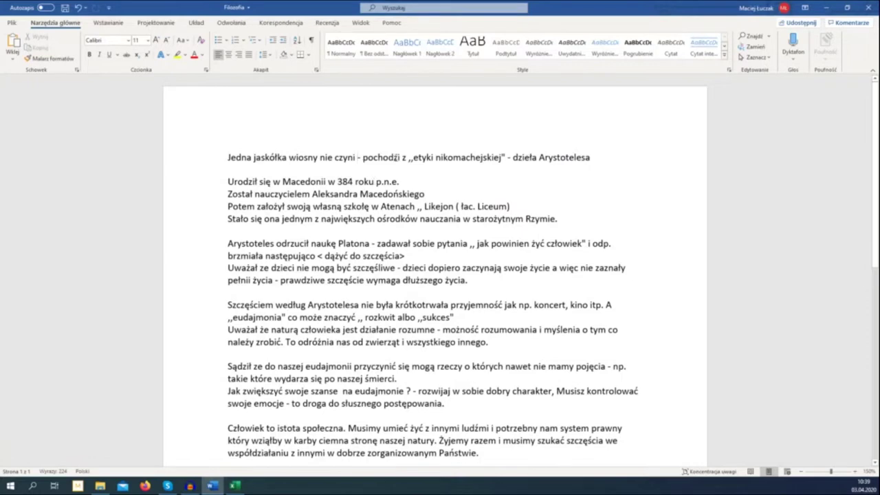
Step: Break the opening line after 'Jedna jaskółka wiosny nie czyni', dropping the dash, and remove the blank line above 'Urodził się w Macedonii'
{"action": "key", "text": "Return"}
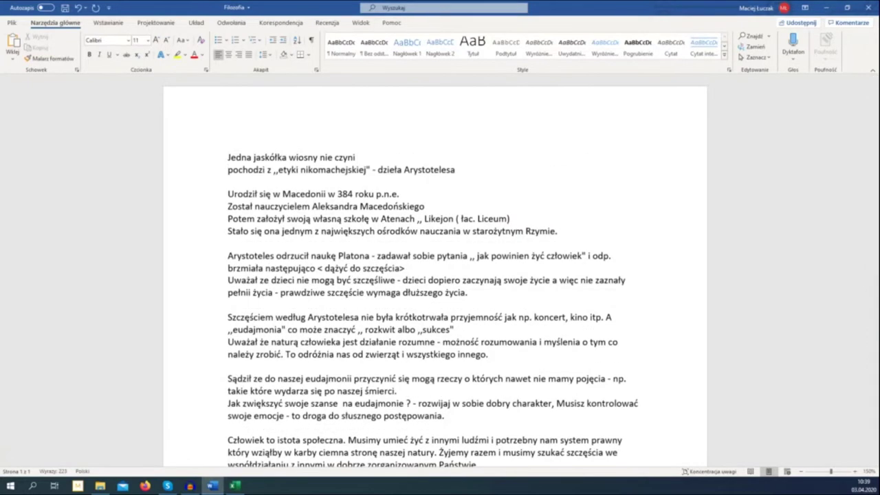
{"action": "left_click", "coordinate": [358, 182]}
{"action": "key", "text": "BackSpace"}
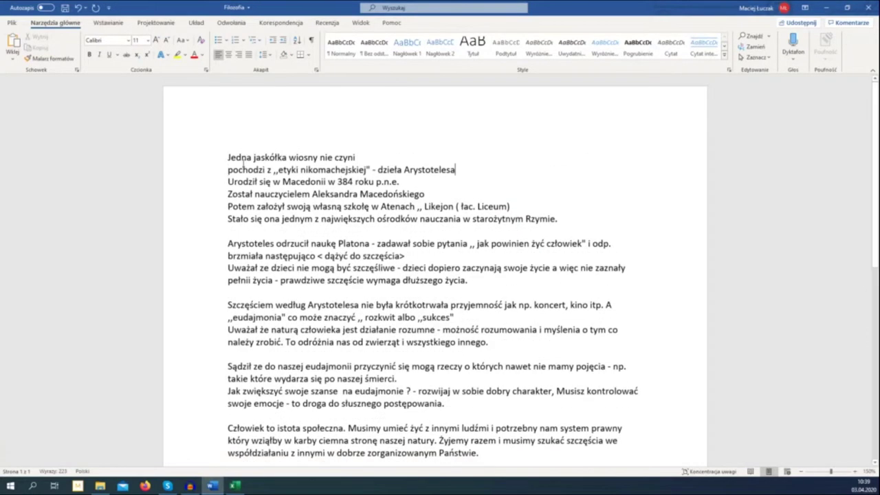
Step: Insert a new line at the very start of the document containing the heading 'ARYSTOTELES'
{"action": "key", "text": "ctrl+Home"}
{"action": "key", "text": "Return"}
{"action": "key", "text": "Up"}
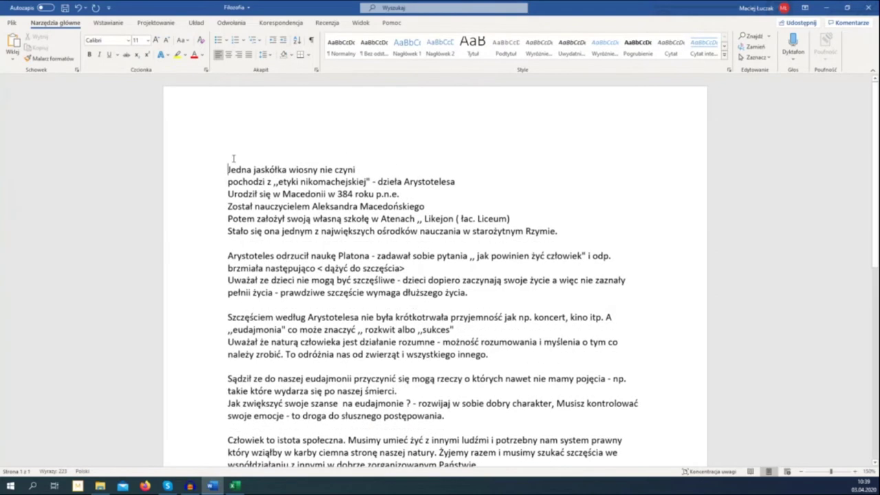
{"action": "type", "text": "ARYSTOTELES"}
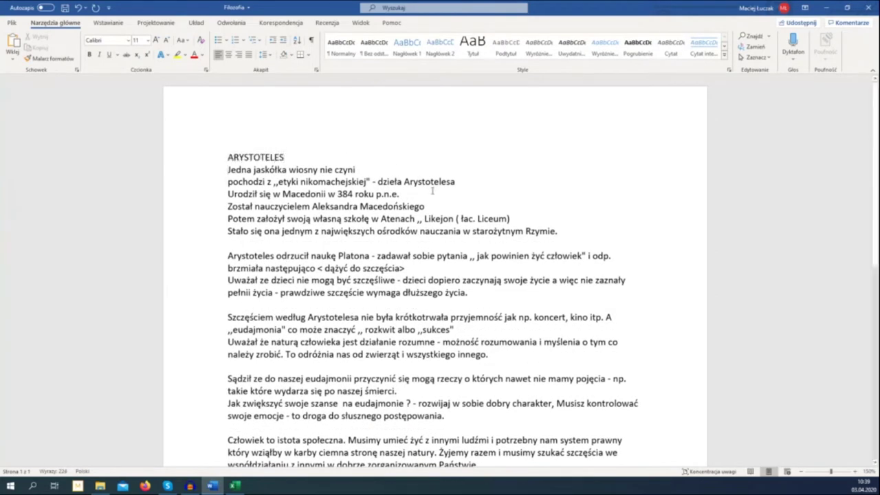
Step: Copy the heading 'ARYSTOTELES' from the Word notes into cell A2 of the Excel sheet, under POJĘCIE
{"action": "left_click_drag", "start_coordinate": [559, 231], "coordinate": [312, 206]}
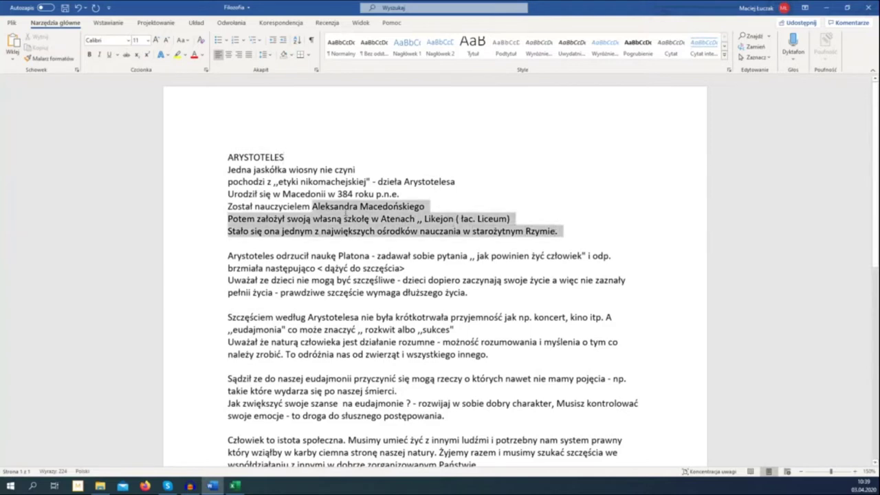
{"action": "double_click", "coordinate": [264, 157]}
{"action": "key", "text": "ctrl+c"}
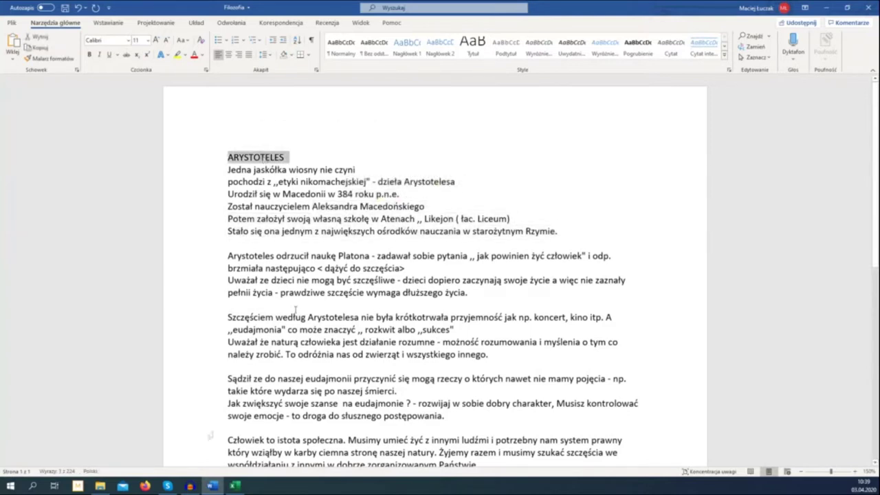
{"action": "left_click", "coordinate": [234, 485]}
{"action": "left_click", "coordinate": [187, 137]}
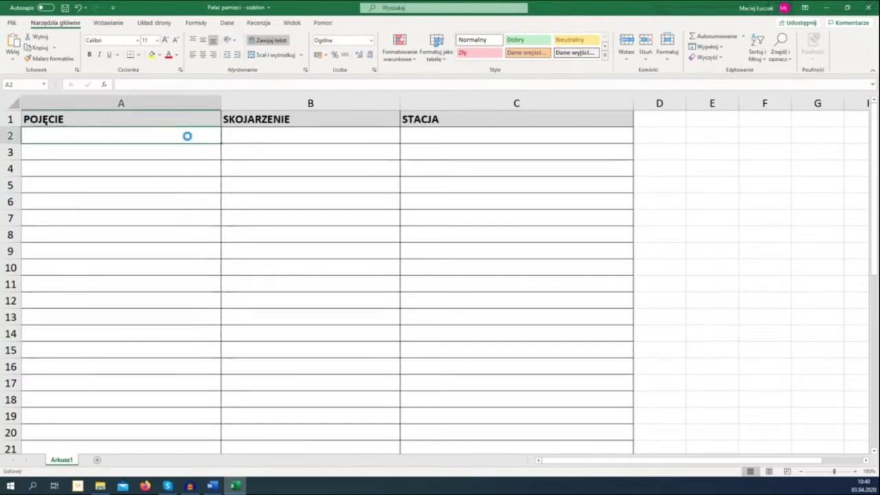
{"action": "key", "text": "ctrl+v"}
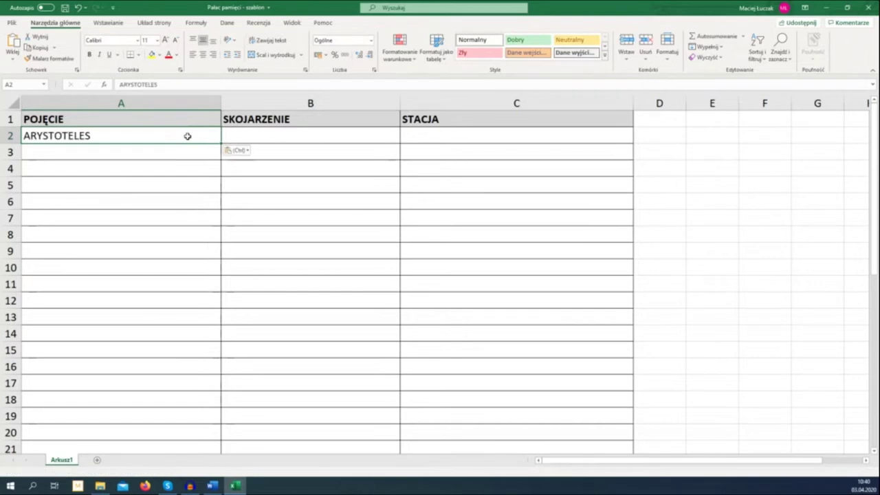
{"action": "left_click", "coordinate": [187, 149]}
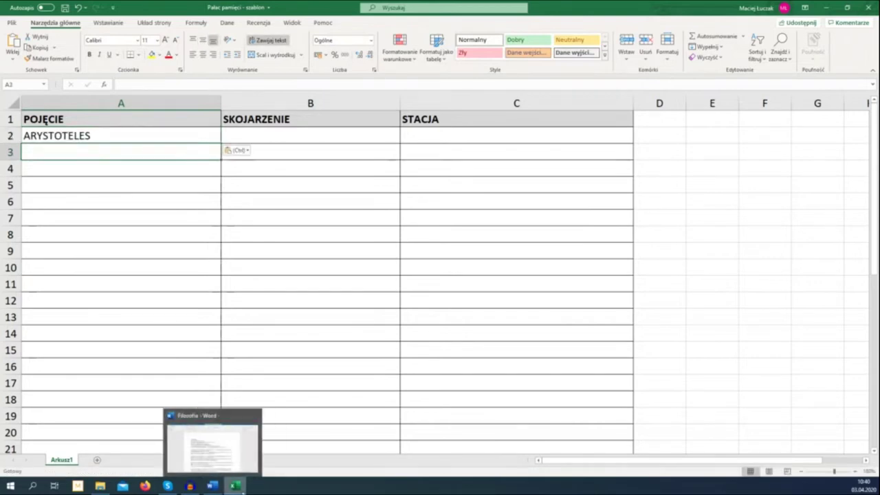
Step: Copy the line 'Jedna jaskółka wiosny nie czyni' from the Word notes into cell A3 of the Excel sheet
{"action": "left_click", "coordinate": [234, 486]}
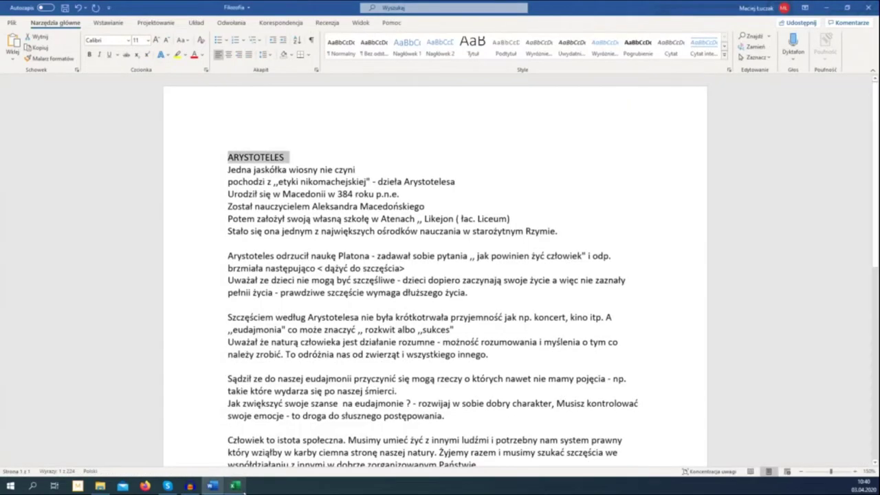
{"action": "triple_click", "coordinate": [344, 169]}
{"action": "double_click", "coordinate": [344, 169]}
{"action": "double_click", "coordinate": [344, 169]}
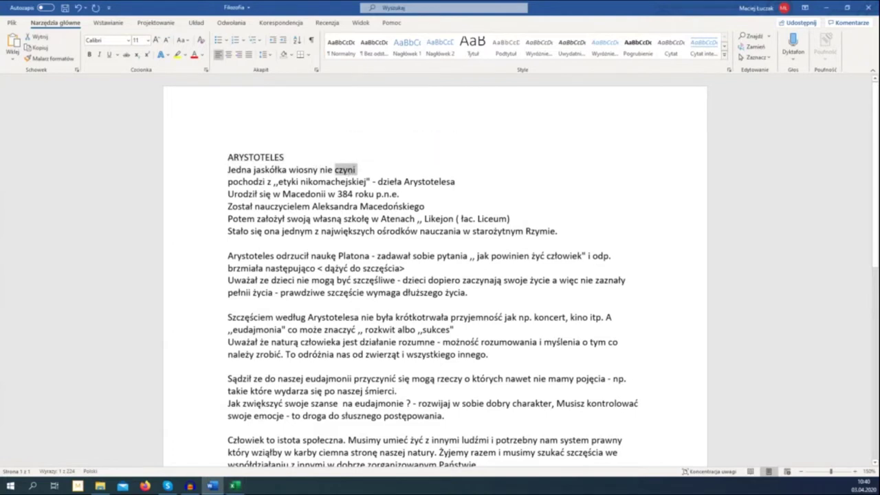
{"action": "triple_click", "coordinate": [345, 170]}
{"action": "key", "text": "ctrl+c"}
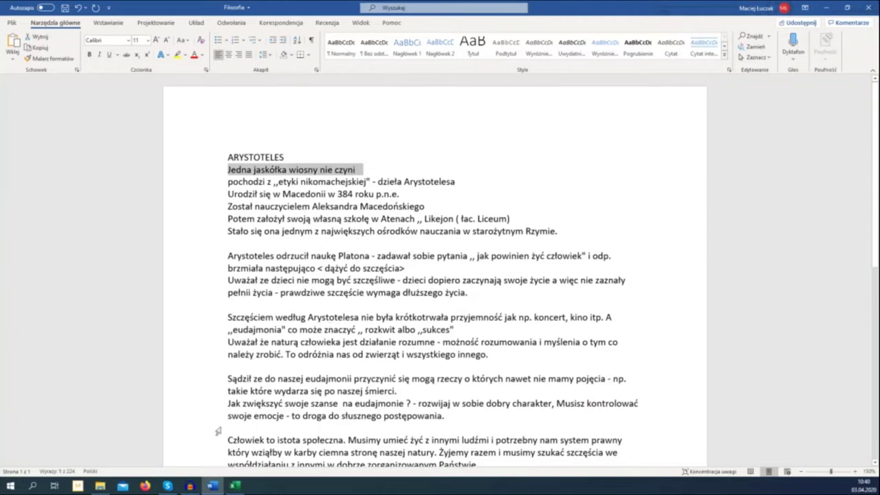
{"action": "left_click", "coordinate": [237, 487]}
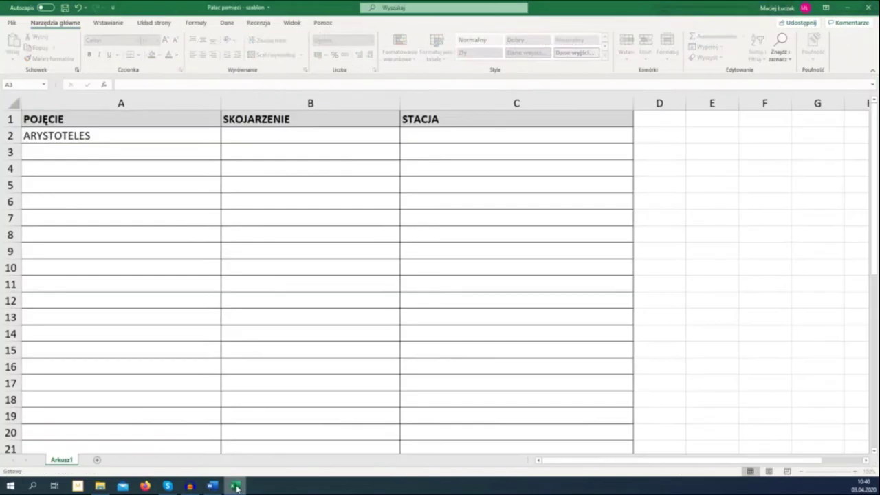
{"action": "double_click", "coordinate": [128, 154]}
{"action": "key", "text": "ctrl+v"}
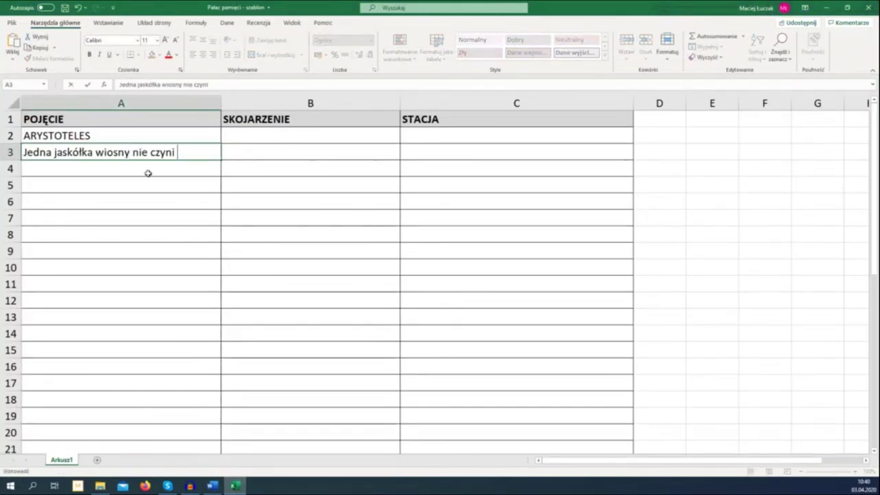
{"action": "left_click", "coordinate": [148, 170]}
Step: Copy the Word line starting 'pochodzi z ,,etyki nikomachejskiej' and ending 'dzieła Arystotelesa' into cell A4 of the Excel sheet
{"action": "mouse_move", "coordinate": [235, 487]}
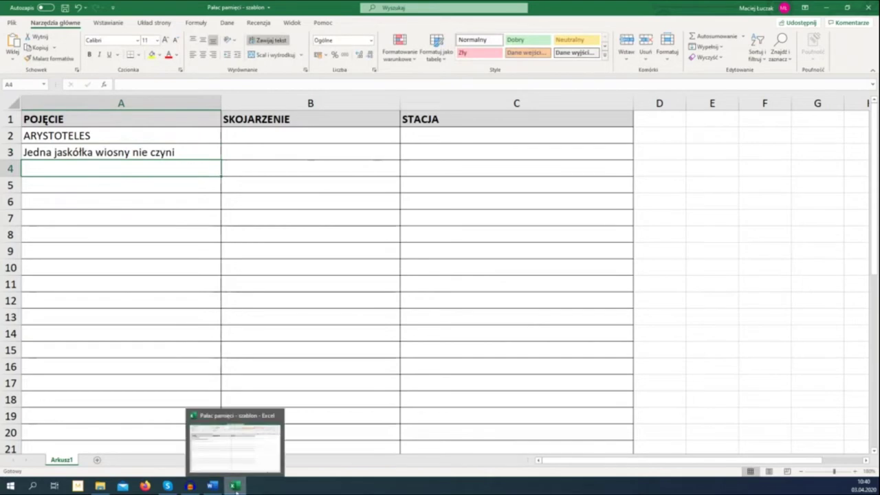
{"action": "left_click", "coordinate": [213, 487]}
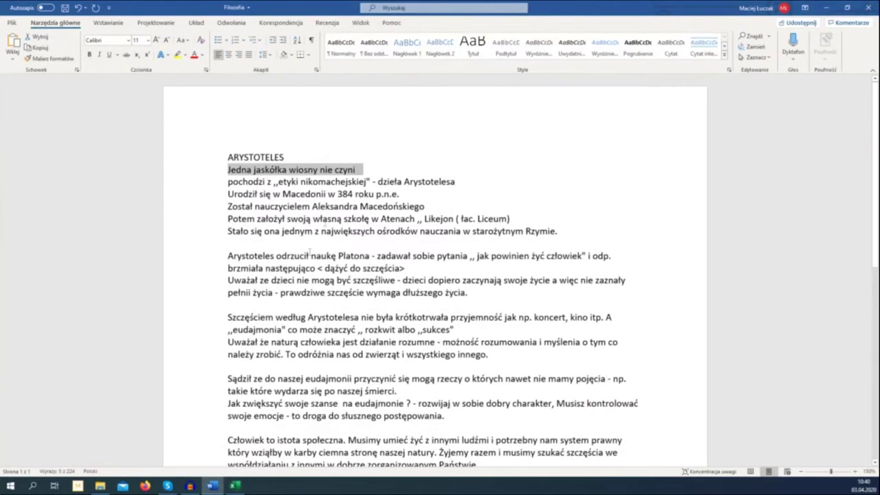
{"action": "triple_click", "coordinate": [329, 183]}
{"action": "key", "text": "ctrl+c"}
{"action": "left_click", "coordinate": [235, 487]}
{"action": "left_click", "coordinate": [167, 165]}
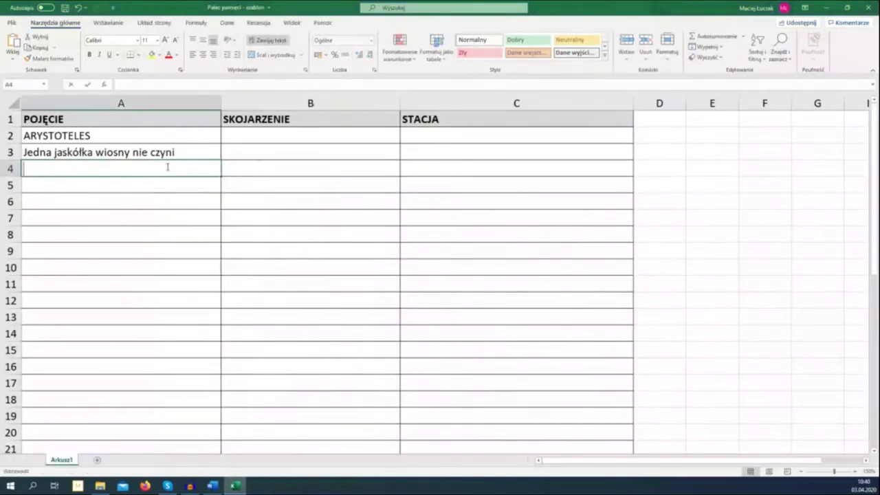
{"action": "key", "text": "ctrl+v"}
{"action": "left_click", "coordinate": [163, 204]}
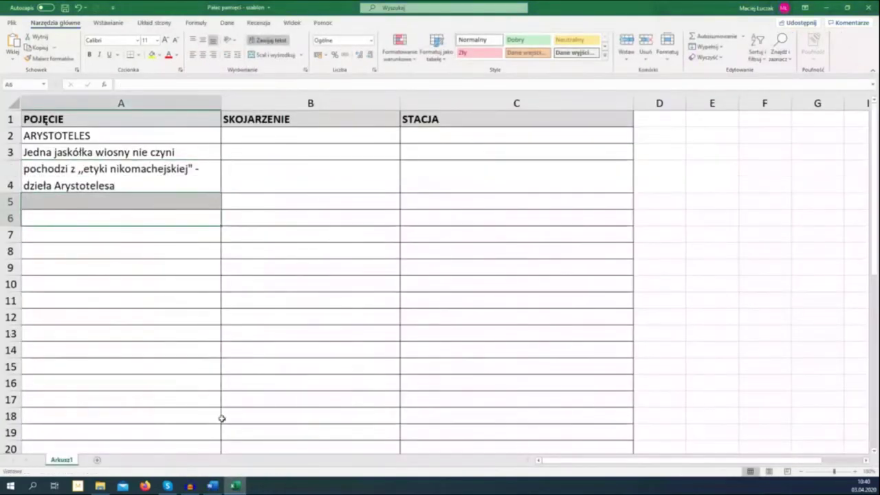
Step: Copy the line 'Urodził się w Macedonii w 384 roku p.n.e.' from the Word notes into cell A5 of the Excel sheet
{"action": "left_click", "coordinate": [212, 485]}
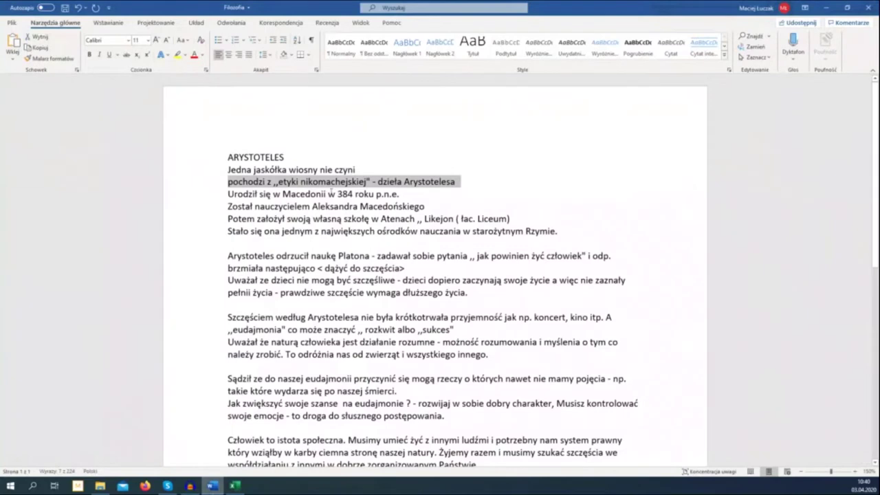
{"action": "left_click", "coordinate": [330, 195]}
{"action": "right_click", "coordinate": [331, 194]}
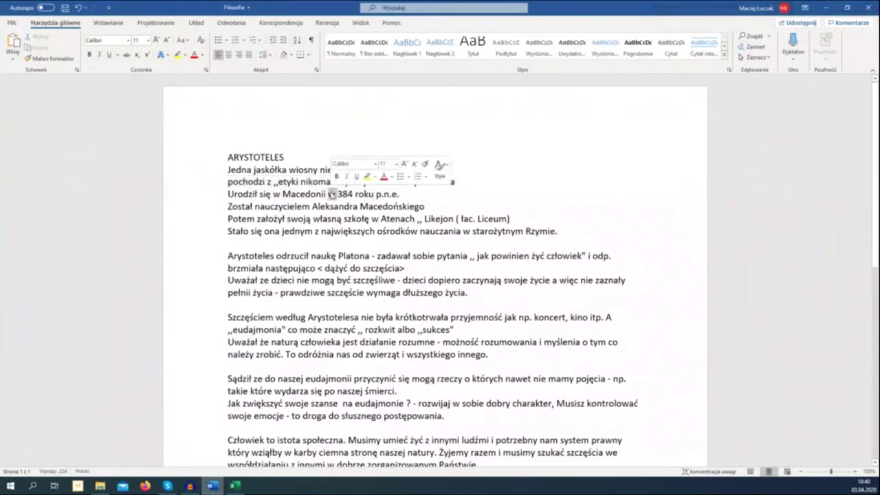
{"action": "triple_click", "coordinate": [330, 195]}
{"action": "key", "text": "ctrl+c"}
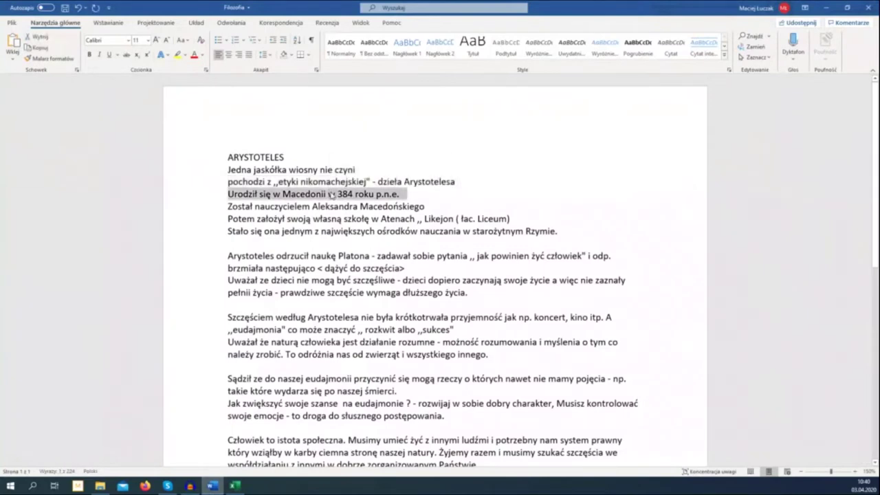
{"action": "left_click", "coordinate": [234, 486]}
{"action": "left_click", "coordinate": [191, 195]}
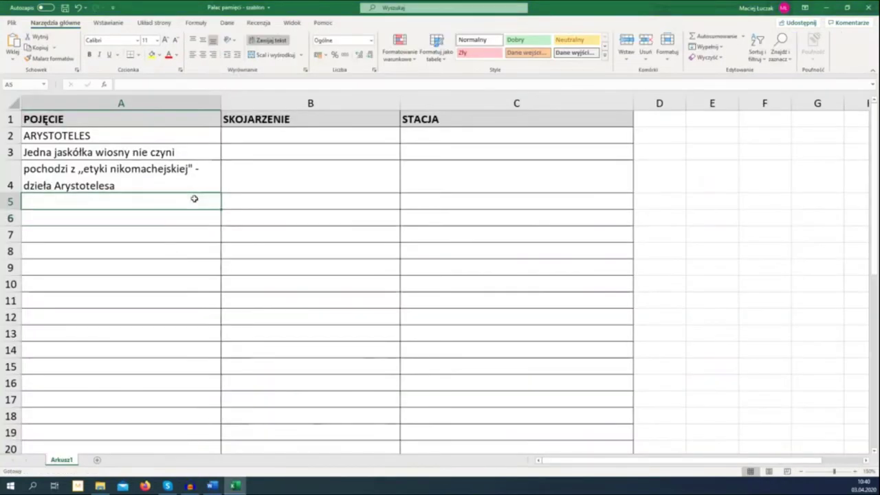
{"action": "double_click", "coordinate": [190, 194]}
{"action": "key", "text": "ctrl+v"}
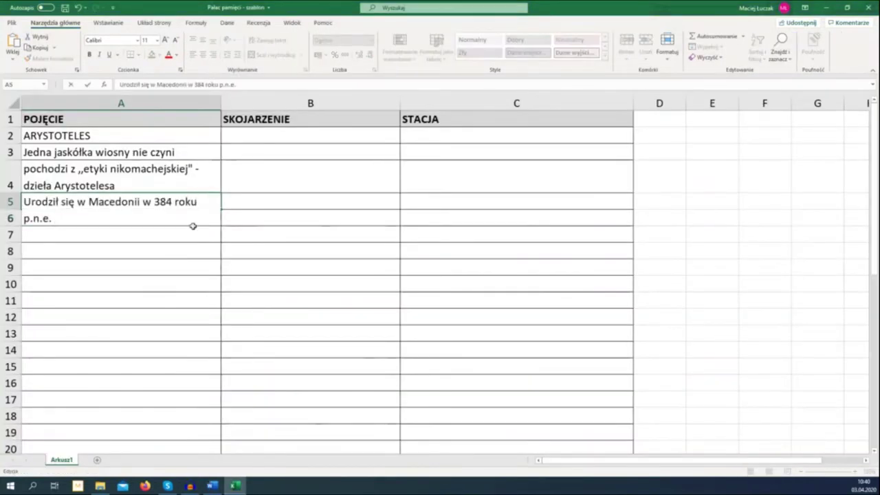
{"action": "left_click_drag", "start_coordinate": [222, 221], "coordinate": [229, 220]}
{"action": "left_click", "coordinate": [190, 229]}
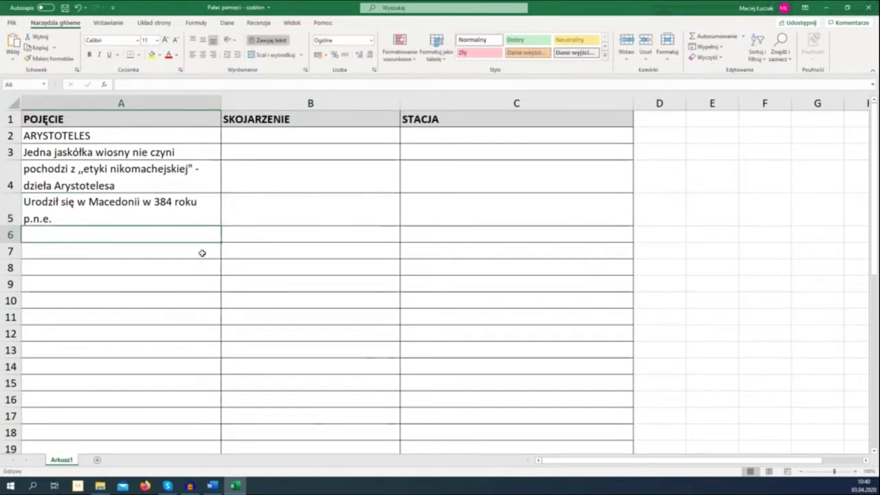
Step: Copy the line 'Został nauczycielem Aleksandra Macedońskiego' from the Word notes into cell A6 of the Excel sheet
{"action": "left_click", "coordinate": [211, 486]}
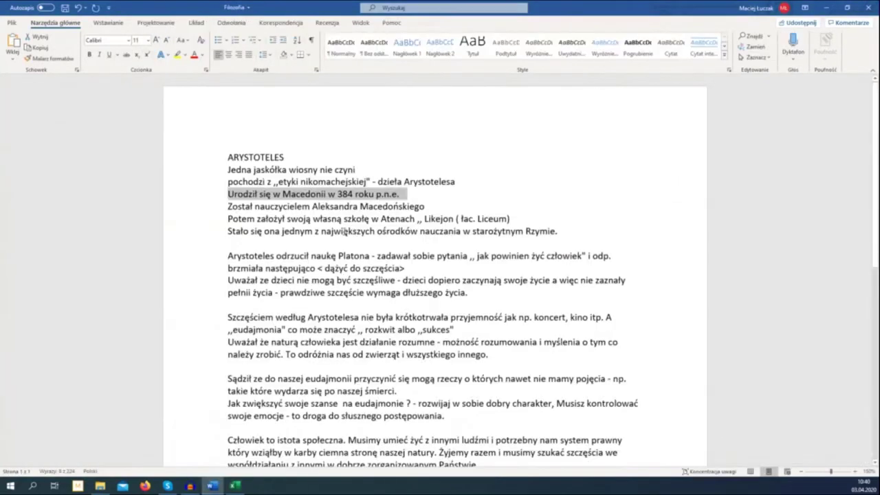
{"action": "triple_click", "coordinate": [355, 206]}
{"action": "key", "text": "ctrl+c"}
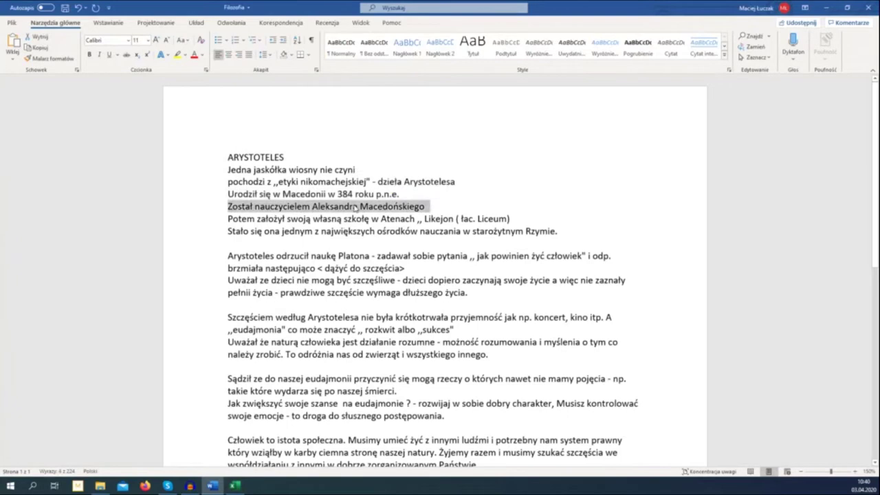
{"action": "left_click", "coordinate": [234, 486]}
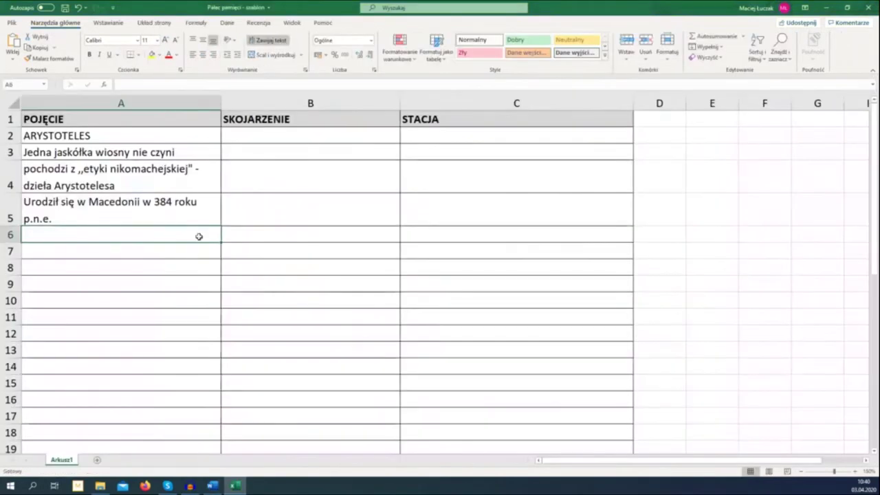
{"action": "key", "text": "ctrl+v"}
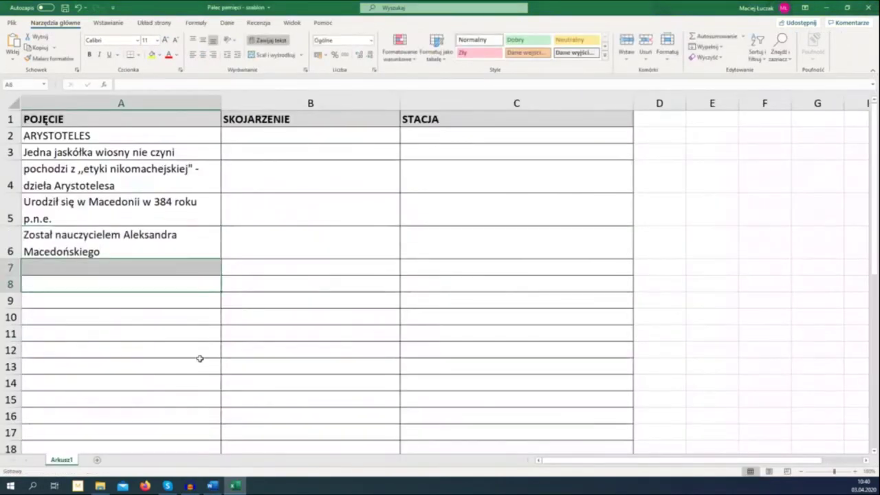
Step: Copy the line 'Potem założył swoją własną szkołę w Atenach ,, Likejon ( łac. Liceum)' from the Word notes into cell A7 of the Excel sheet
{"action": "left_click", "coordinate": [212, 486]}
{"action": "triple_click", "coordinate": [356, 219]}
{"action": "key", "text": "ctrl+c"}
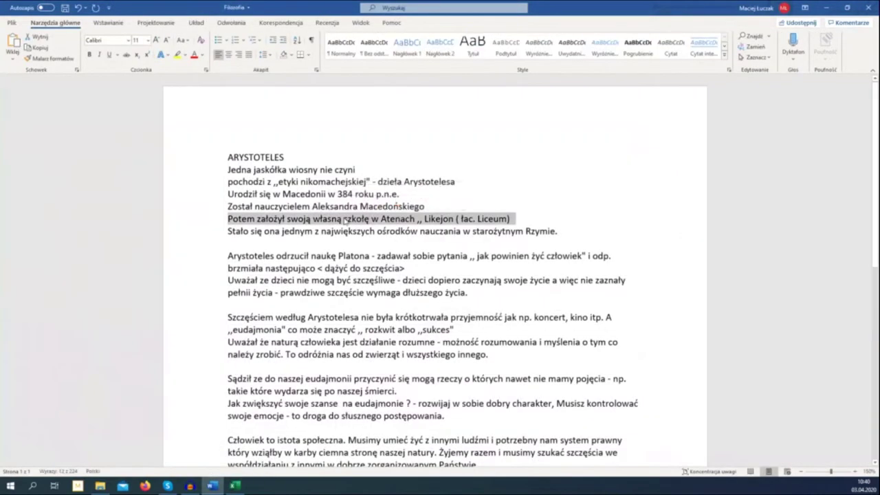
{"action": "left_click", "coordinate": [244, 487]}
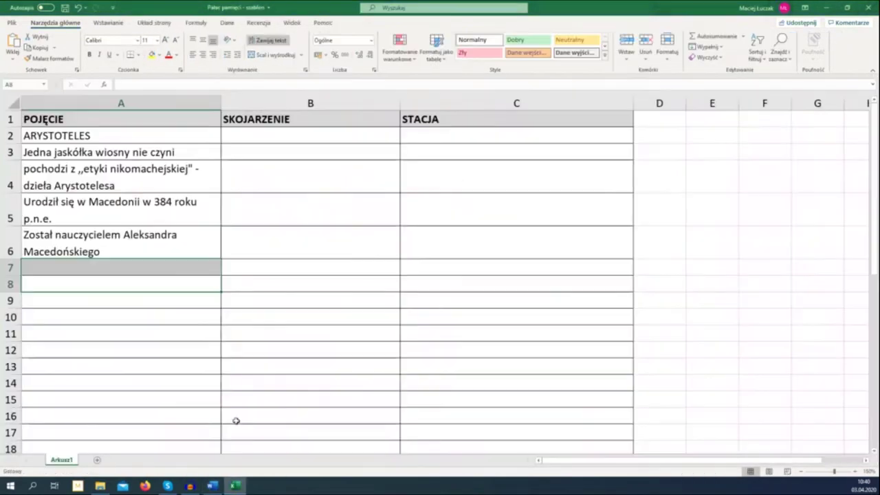
{"action": "double_click", "coordinate": [185, 272]}
{"action": "key", "text": "ctrl+v"}
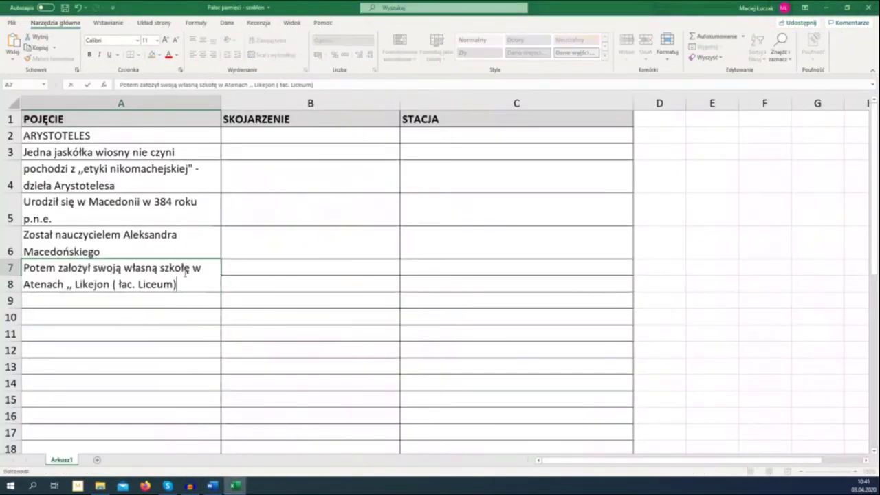
{"action": "key", "text": "Return"}
Step: Copy the line 'Stało się ona jednym z największych ośrodków nauczania w starożytnym Rzymie.' from the Word notes into cell A8 of the Excel sheet
{"action": "mouse_move", "coordinate": [217, 487]}
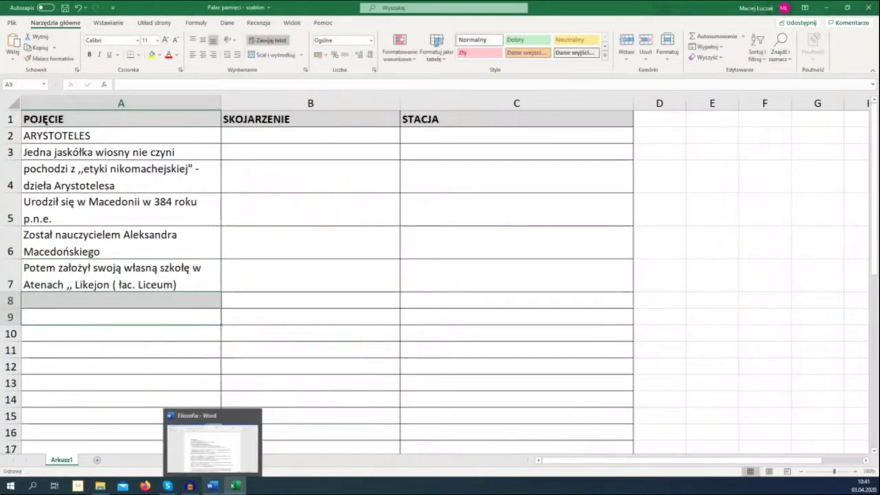
{"action": "left_click", "coordinate": [217, 487]}
{"action": "left_click", "coordinate": [308, 234]}
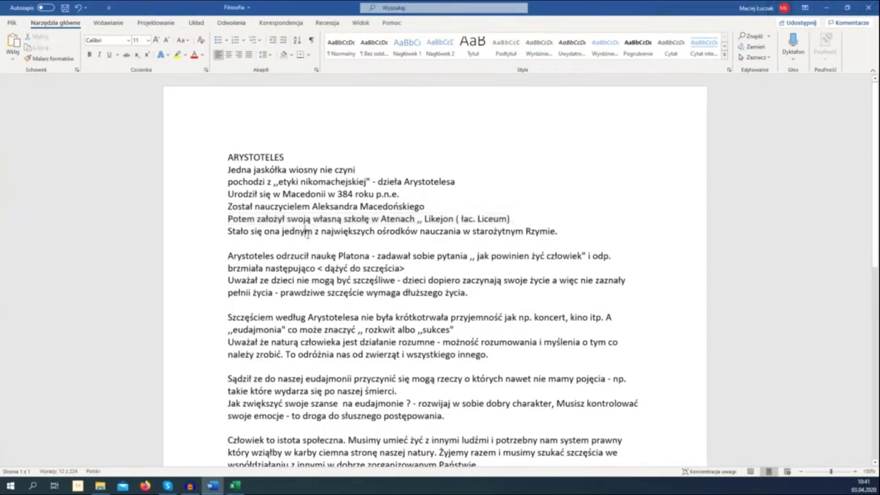
{"action": "triple_click", "coordinate": [308, 234]}
{"action": "key", "text": "ctrl+c"}
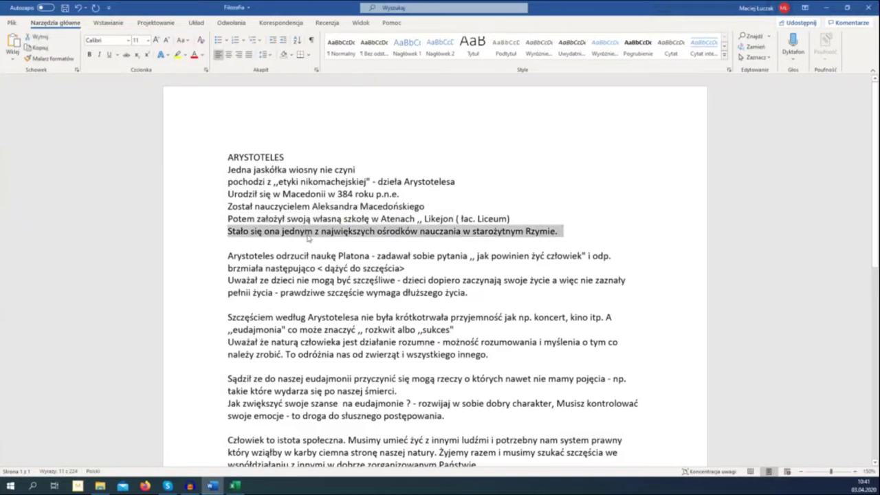
{"action": "left_click", "coordinate": [234, 487]}
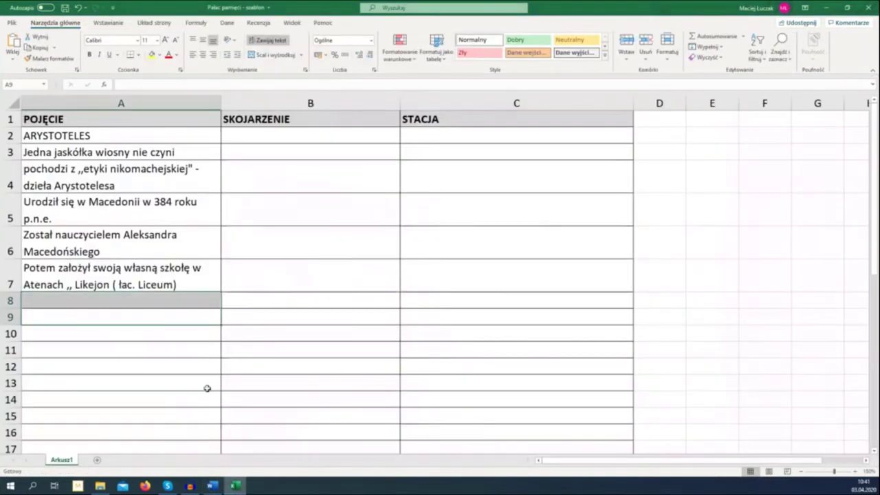
{"action": "left_click", "coordinate": [189, 305]}
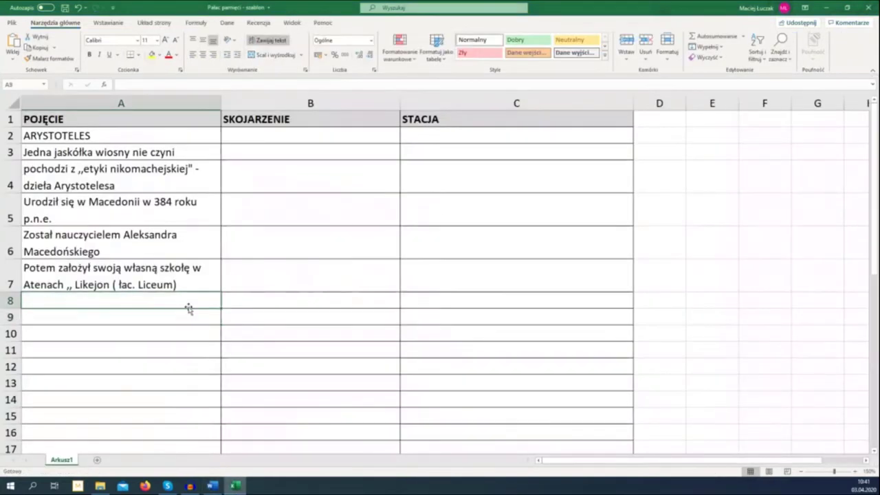
{"action": "double_click", "coordinate": [188, 303]}
{"action": "key", "text": "ctrl+v"}
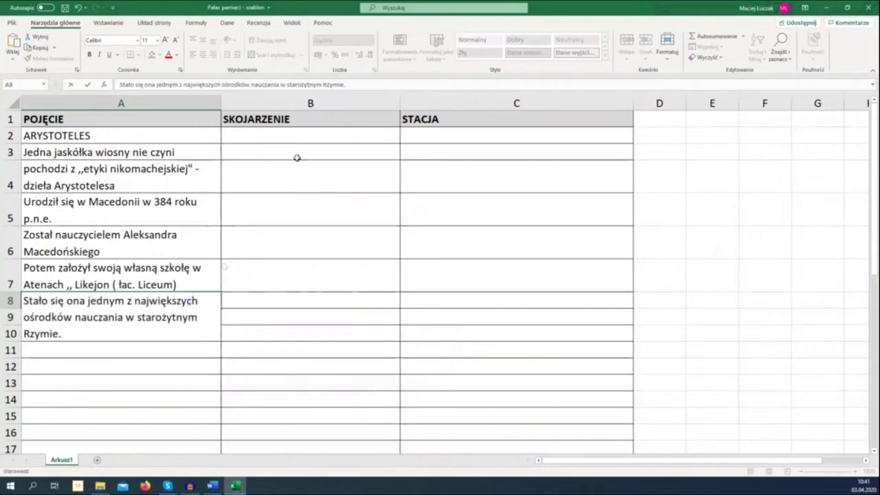
Step: Fill the STACJA column cells C2 to C4 with the stations 'drzwi', 'szafa' and 'lustro'
{"action": "left_click", "coordinate": [301, 135]}
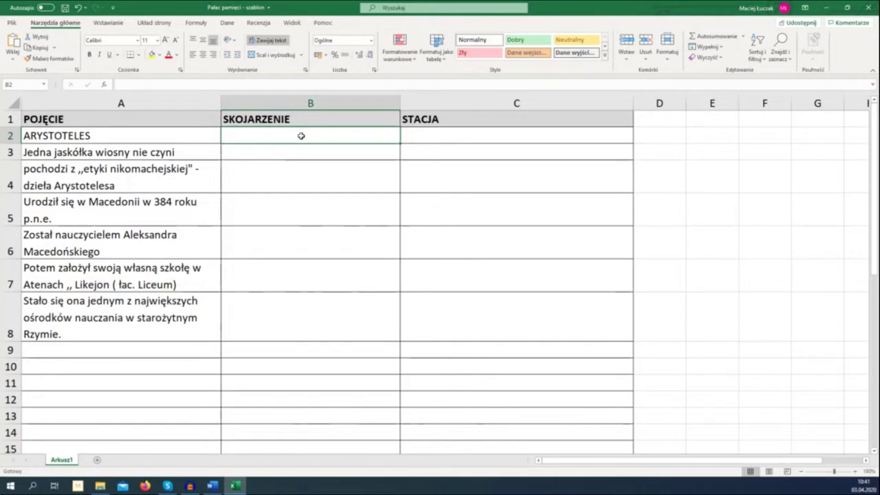
{"action": "key", "text": "Tab"}
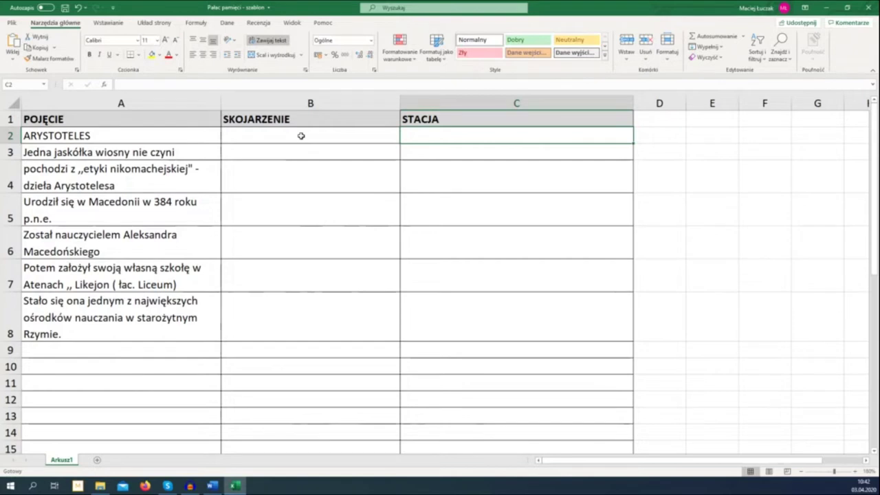
{"action": "type", "text": "drzwi"}
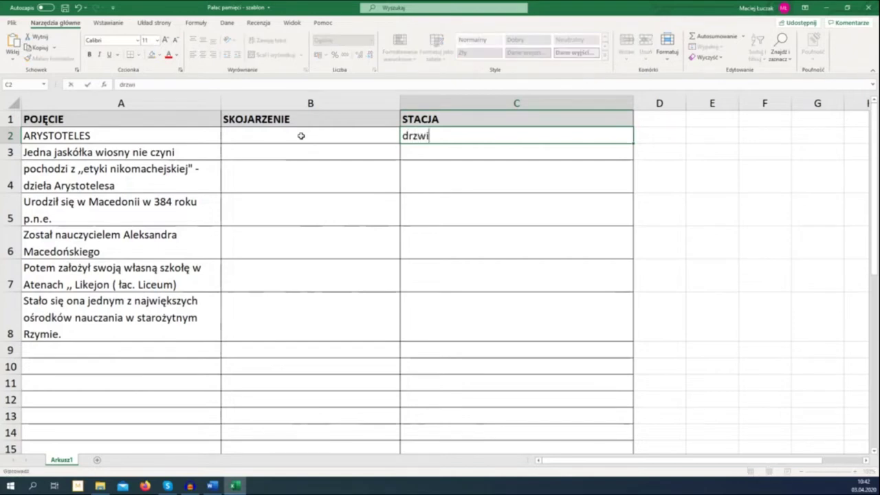
{"action": "key", "text": "Return"}
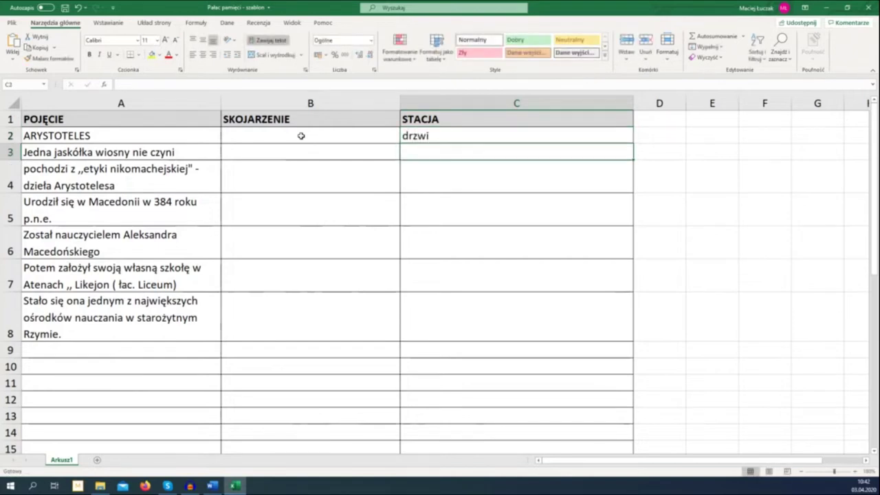
{"action": "type", "text": "szafa"}
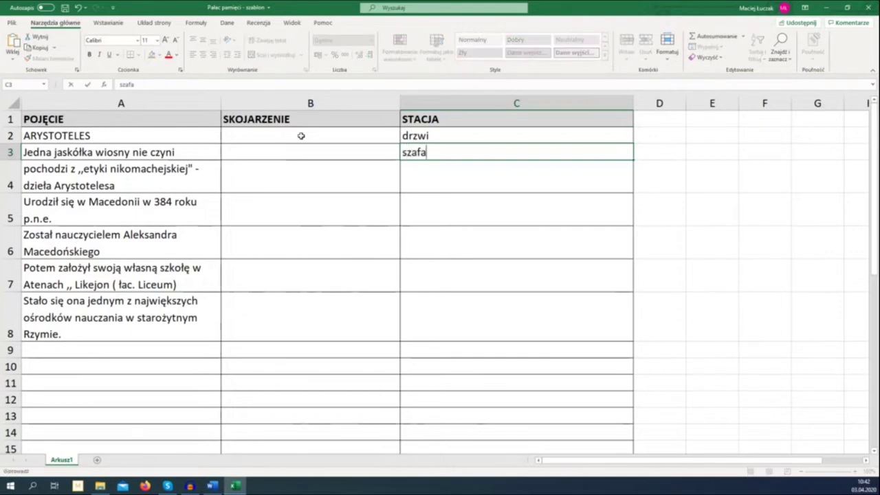
{"action": "key", "text": "Return"}
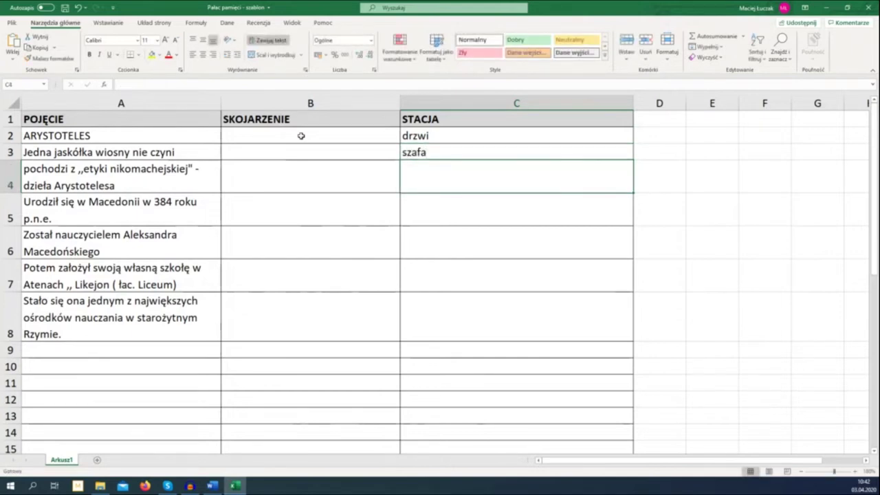
{"action": "type", "text": "lustro"}
{"action": "key", "text": "Return"}
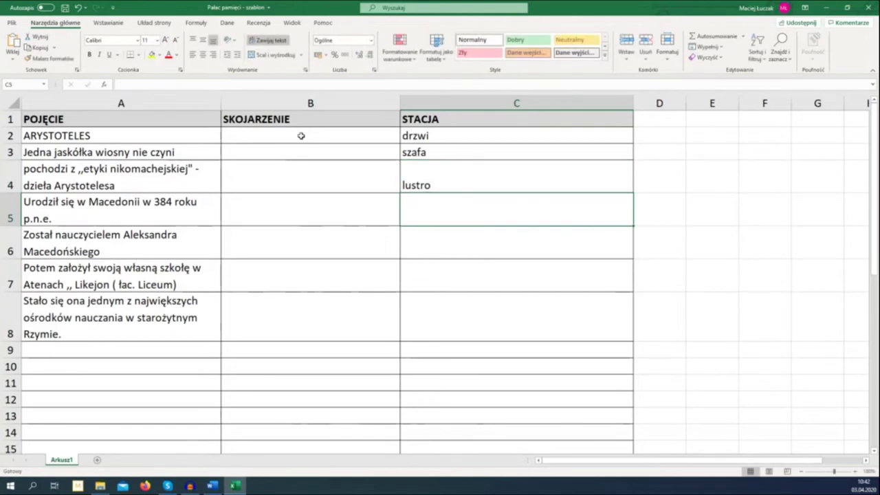
Step: Continue the STACJA column in cells C5 to C8 with 'łóżko', 'komoda', 'biurko' and 'komputer'
{"action": "type", "text": "łóżko"}
{"action": "key", "text": "Return"}
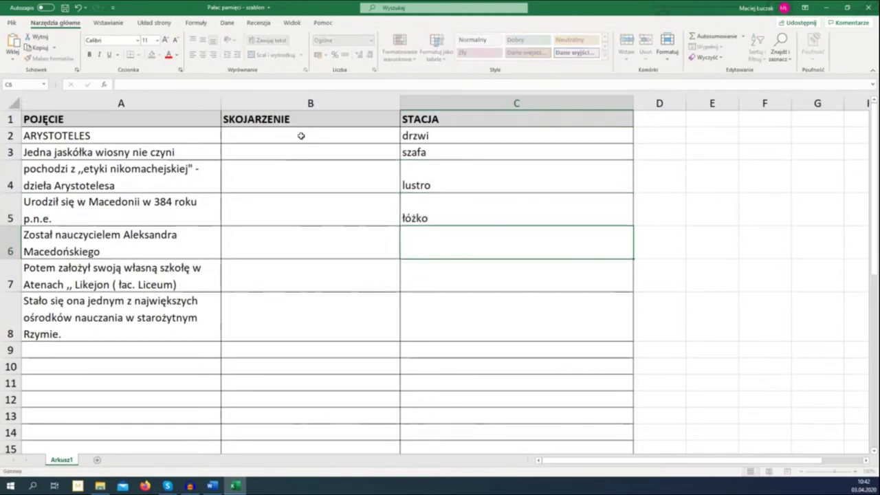
{"action": "type", "text": "komoda"}
{"action": "key", "text": "Return"}
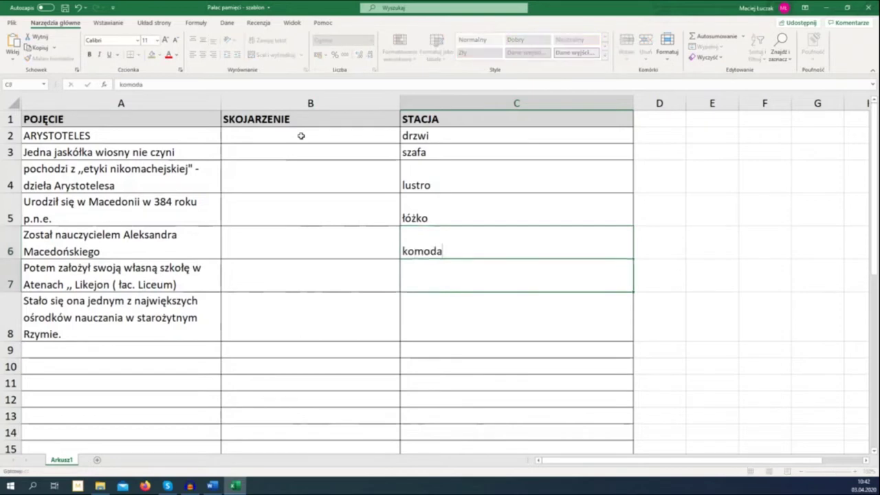
{"action": "type", "text": "biurko"}
{"action": "key", "text": "Return"}
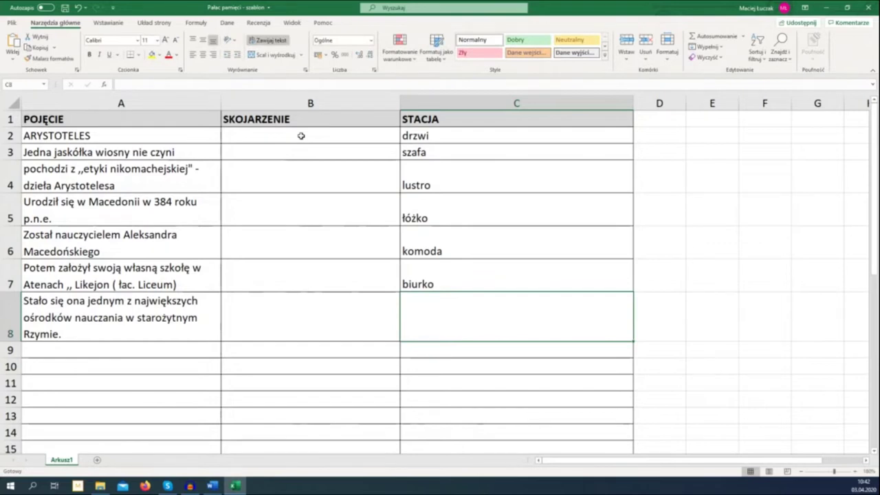
{"action": "type", "text": "komputer"}
{"action": "key", "text": "Return"}
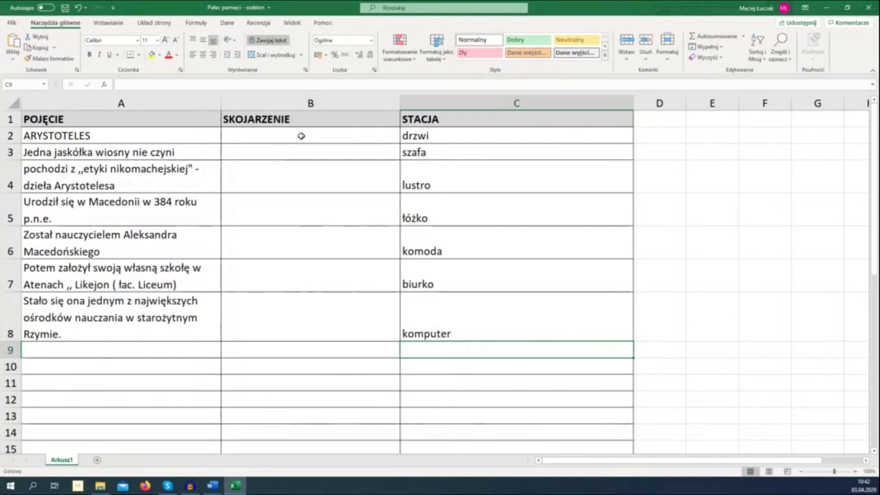
Step: Enter the association 'Arystokrata - Baron z Wiedźmina' for ARYSTOTELES in cell B2 of the SKOJARZENIE column
{"action": "left_click", "coordinate": [301, 136]}
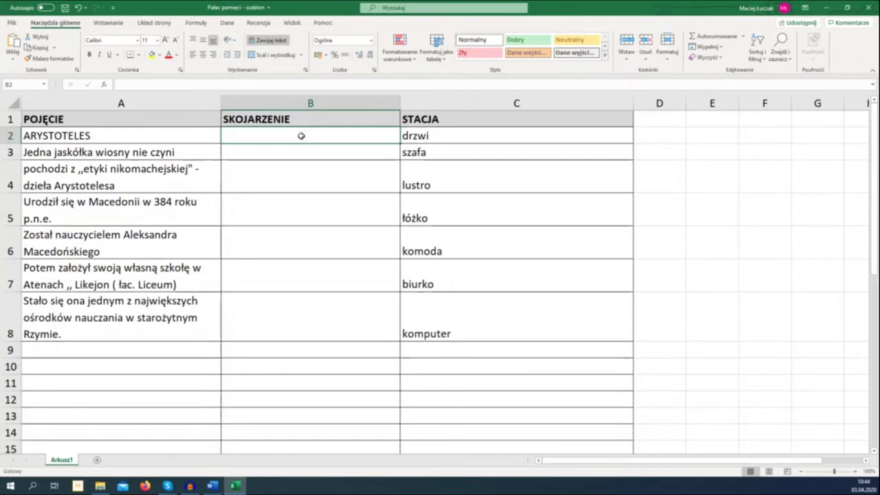
{"action": "double_click", "coordinate": [301, 135]}
{"action": "type", "text": "B"}
{"action": "key", "text": "BackSpace"}
{"action": "type", "text": "Arystokrata - Baron z w"}
{"action": "key", "text": "BackSpace"}
{"action": "type", "text": "Wiedźmina"}
{"action": "key", "text": "Return"}
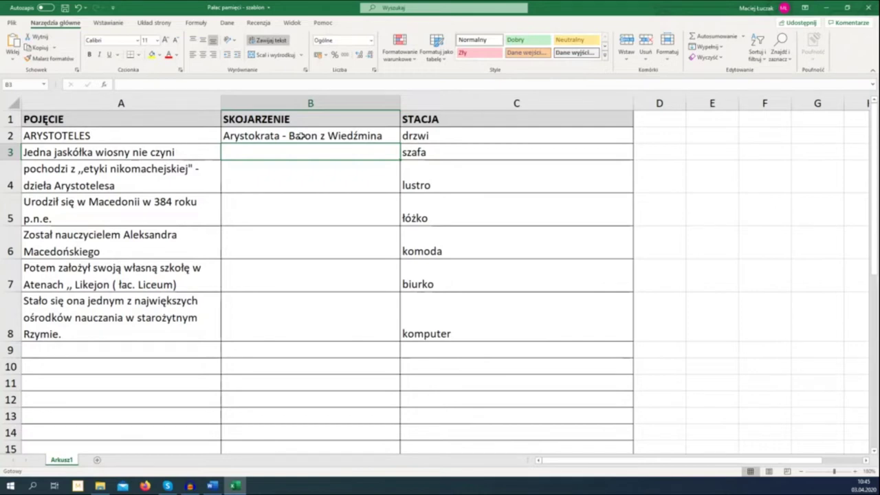
Step: Extend the association in cell B2 with ', krzyczy JA JESTEM ARYSTOKRATĄ!'
{"action": "double_click", "coordinate": [393, 137]}
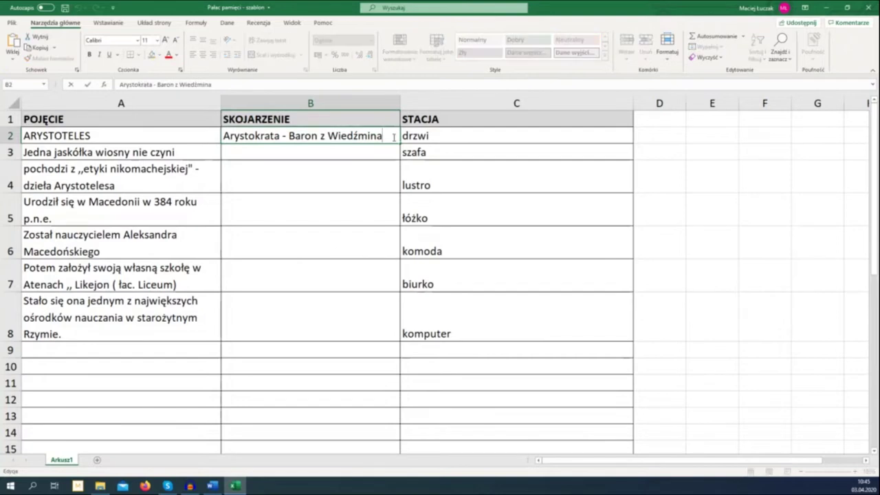
{"action": "type", "text": ", krzyczy"}
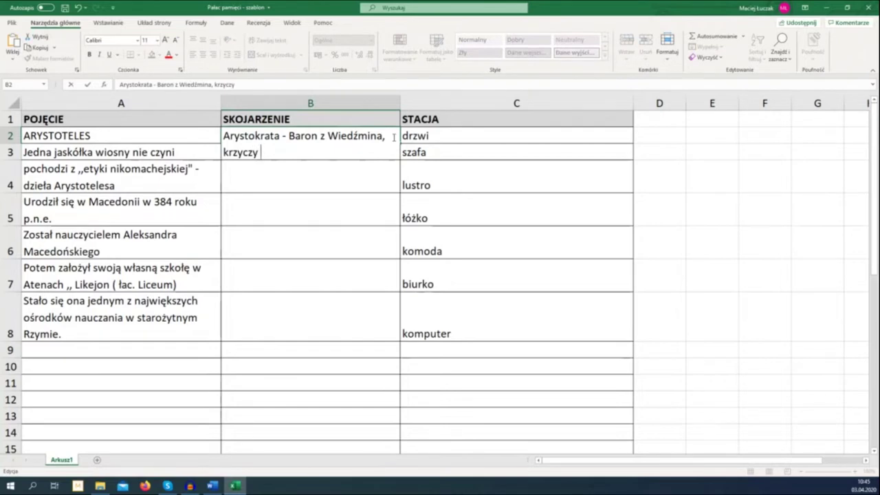
{"action": "key", "text": "BackSpace"}
{"action": "type", "text": "JA JESTEM"}
{"action": "type", "text": " ARYSTOKRATA"}
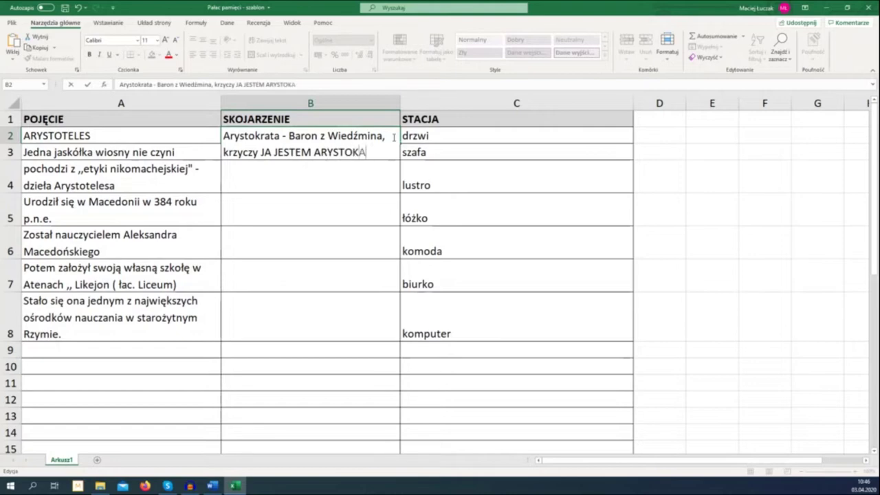
{"action": "type", "text": "!"}
{"action": "key", "text": "Return"}
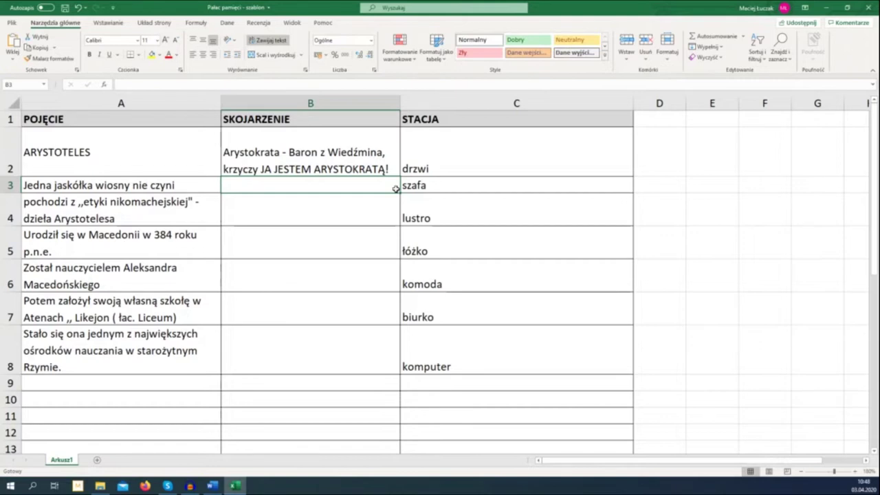
Step: Enter the association 'Biedroń z jaskółką na ramieniu, nagrywa spot przed wyborami.' in cell B3
{"action": "double_click", "coordinate": [396, 189]}
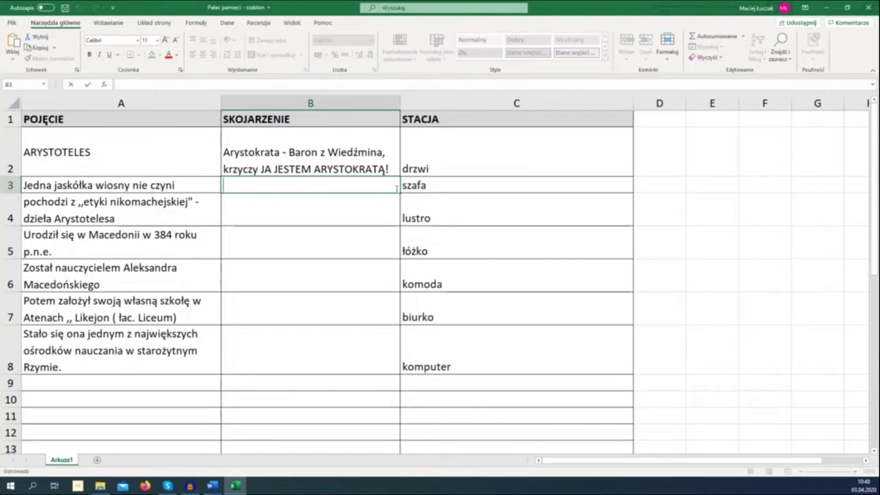
{"action": "type", "text": "Biedroń "}
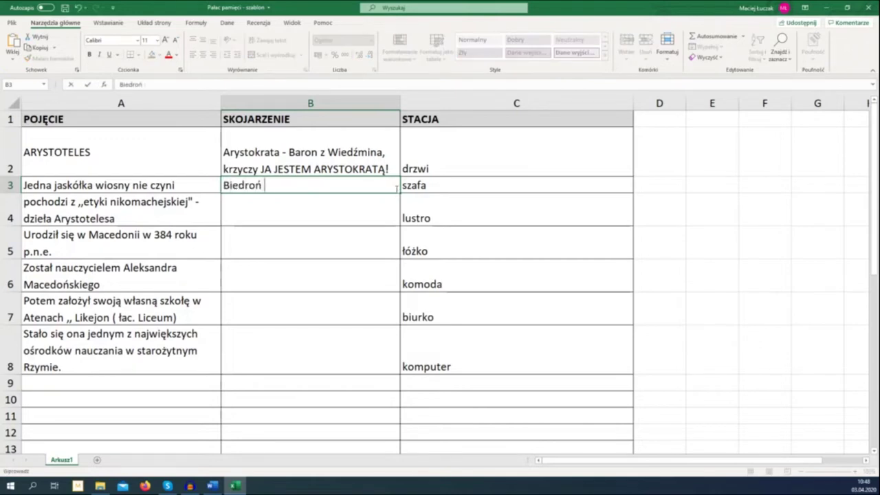
{"action": "type", "text": "z jaskółk"}
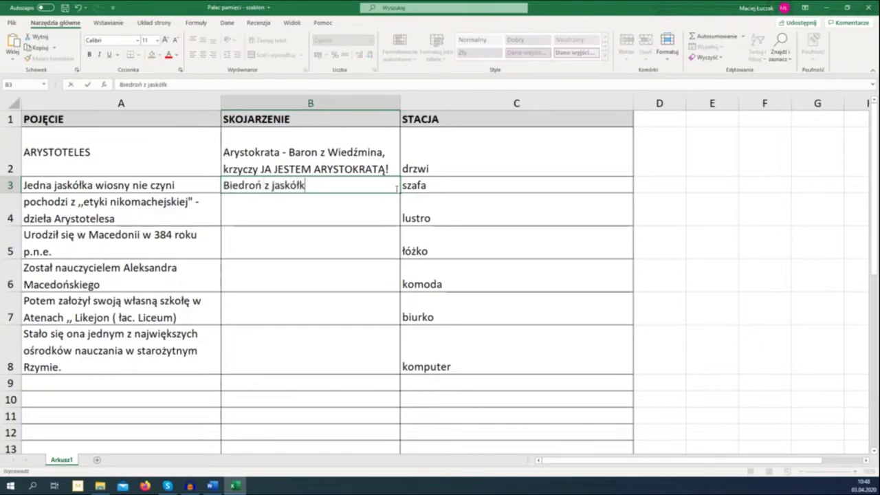
{"action": "type", "text": "ą na ramieniu,"}
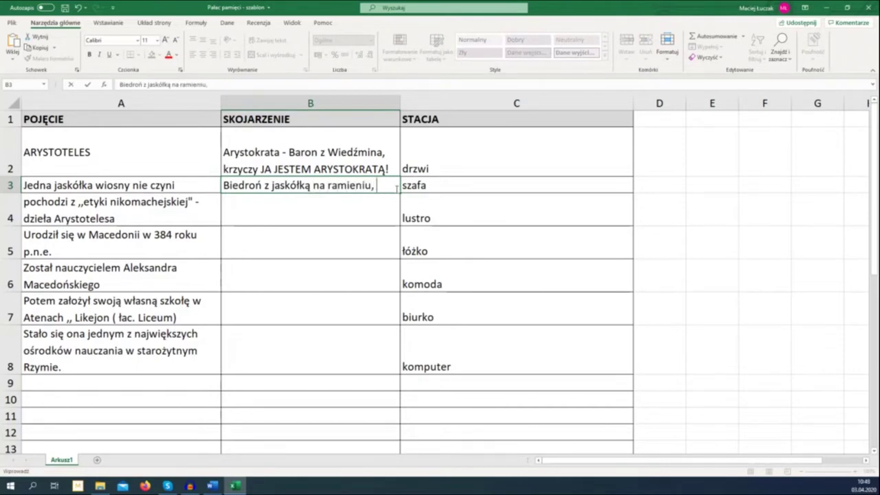
{"action": "type", "text": " nagrywa spot p"}
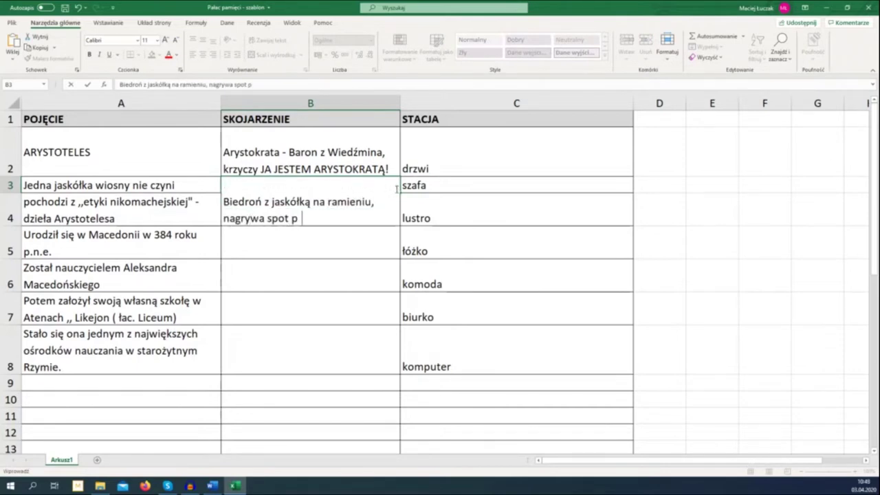
{"action": "type", "text": "rzed wyborami."}
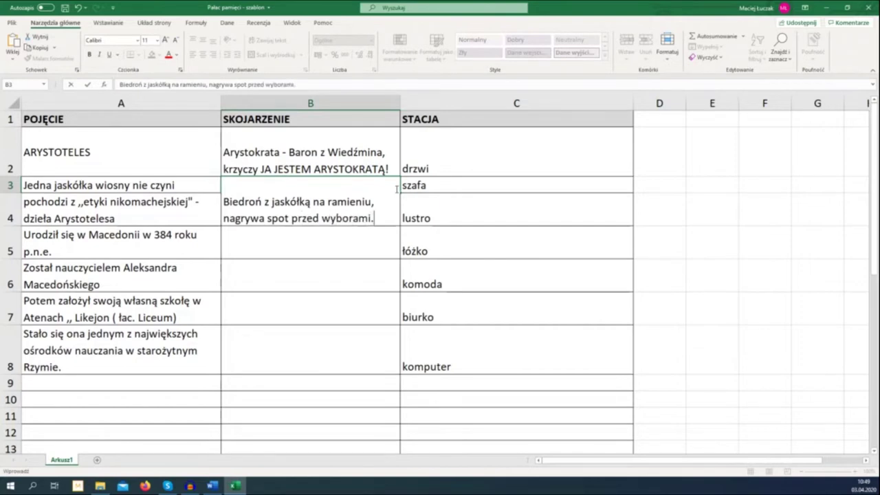
{"action": "key", "text": "Return"}
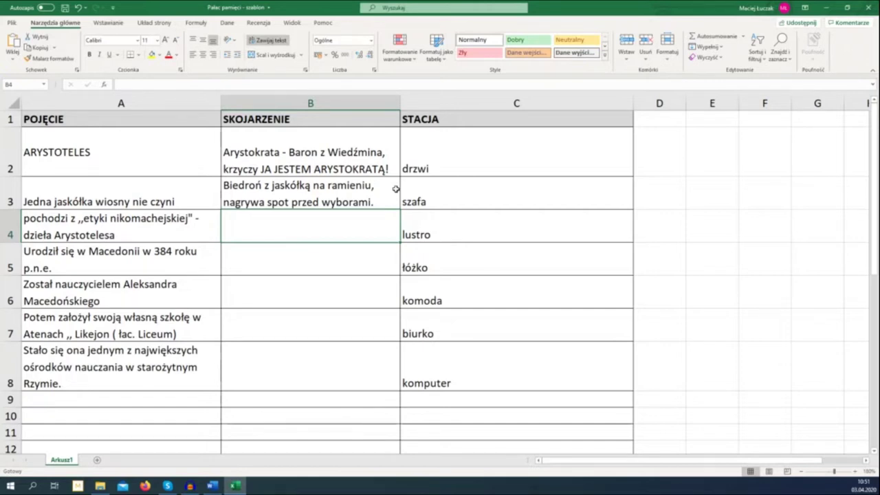
Step: Enter the association 'Niko macha do nauczycielki etyki' in cell B4, ending the sentence with the teacher's first name
{"action": "double_click", "coordinate": [373, 219]}
{"action": "type", "text": "Niko macha do nauczycielki etyki."}
{"action": "key", "text": "Return"}
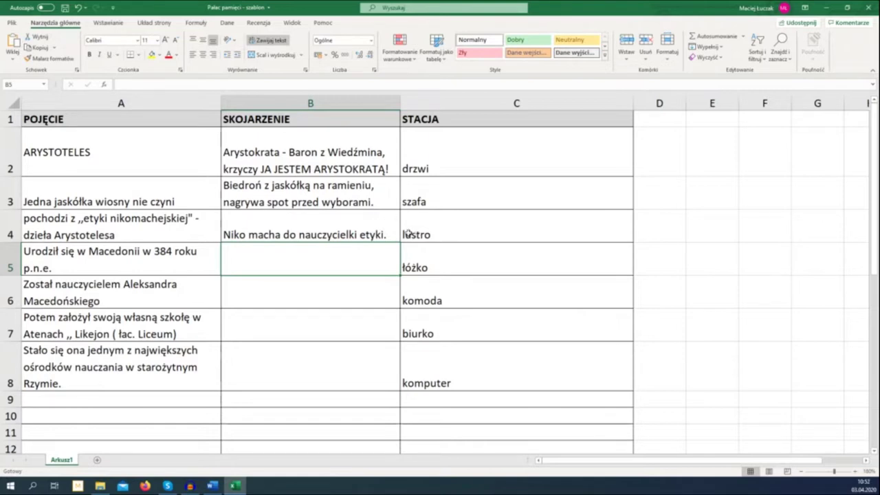
{"action": "left_click", "coordinate": [383, 234]}
{"action": "double_click", "coordinate": [383, 235]}
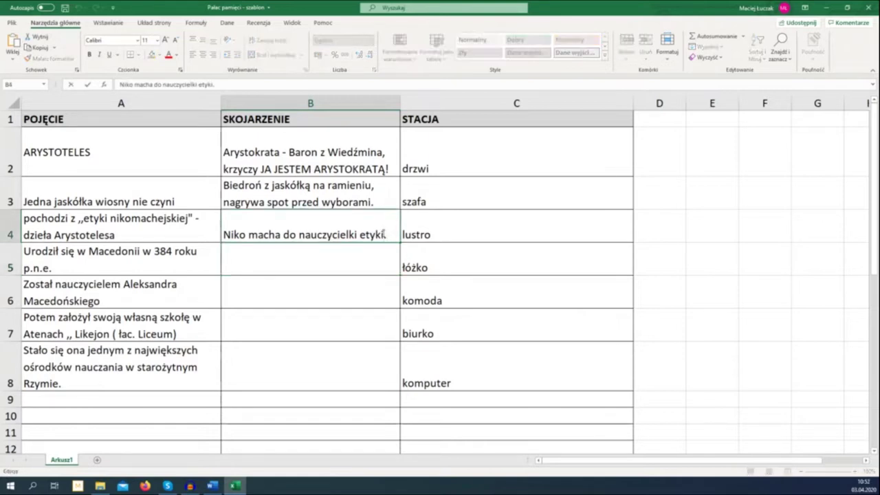
{"action": "type", "text": "Ewy"}
{"action": "key", "text": "Return"}
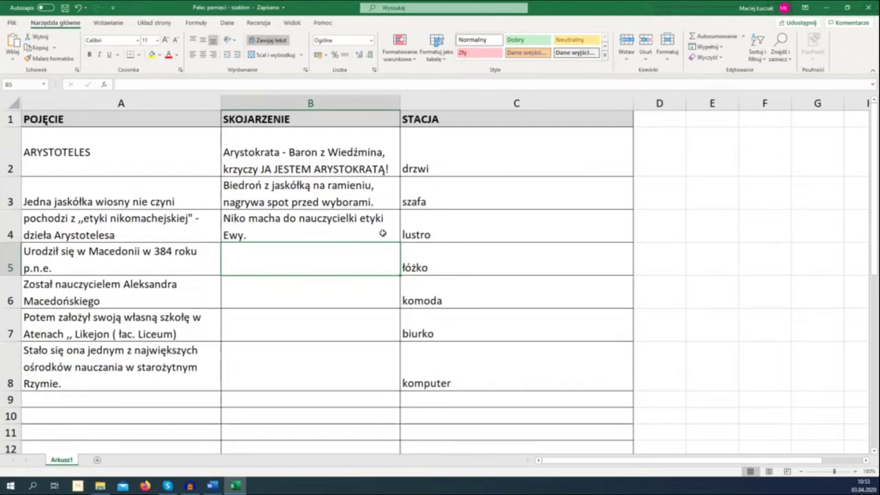
Step: Insert a blank row above the 'Urodził się w Macedonii w 384 roku p.n.e.' entry in row 5
{"action": "left_click", "coordinate": [13, 260]}
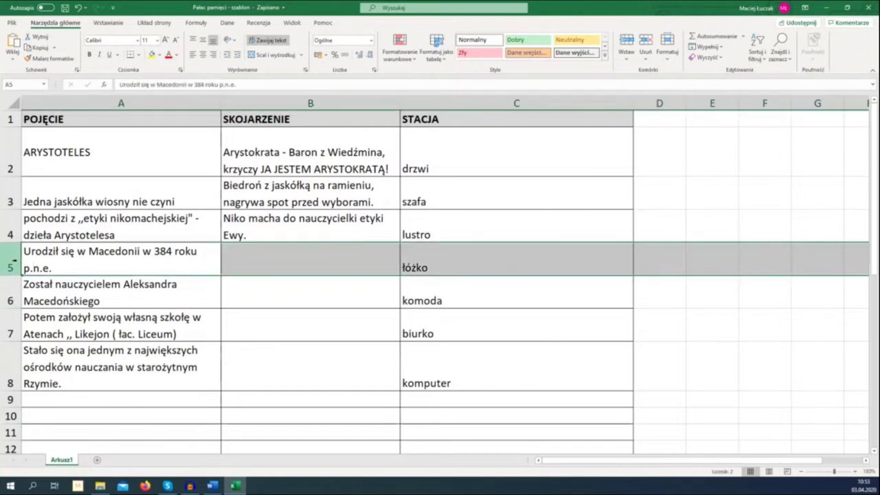
{"action": "right_click", "coordinate": [14, 260]}
{"action": "left_click", "coordinate": [169, 265]}
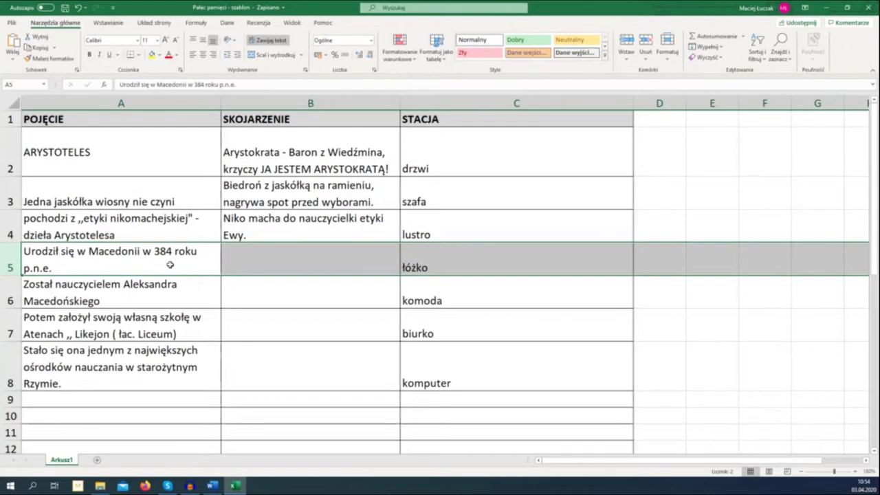
{"action": "right_click", "coordinate": [19, 260]}
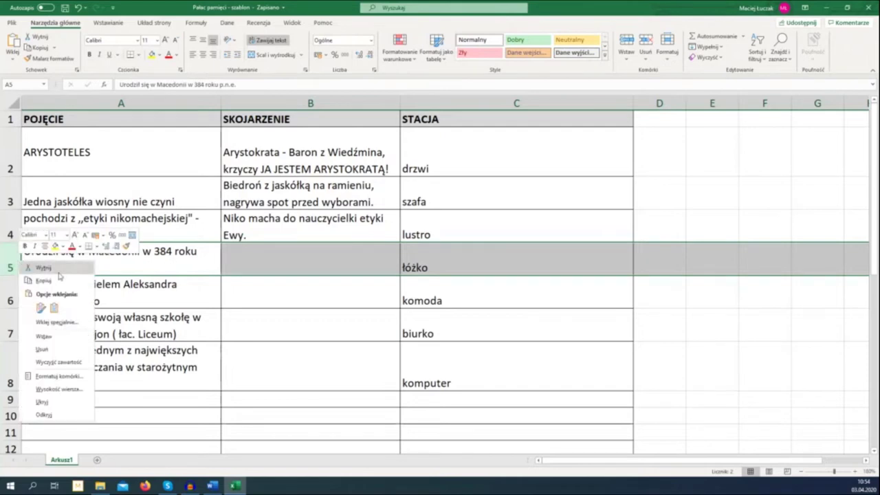
{"action": "left_click", "coordinate": [71, 342]}
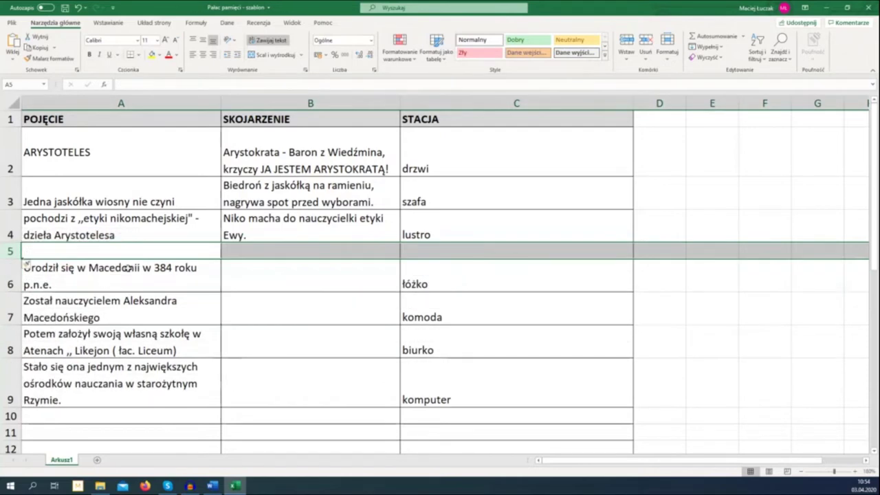
Step: Copy the phrase 'Urodził się w Macedonii' from cell A6 into the empty cell A5
{"action": "left_click", "coordinate": [144, 269]}
{"action": "double_click", "coordinate": [153, 269]}
{"action": "left_click_drag", "start_coordinate": [152, 269], "coordinate": [24, 268]}
{"action": "left_click", "coordinate": [142, 268]}
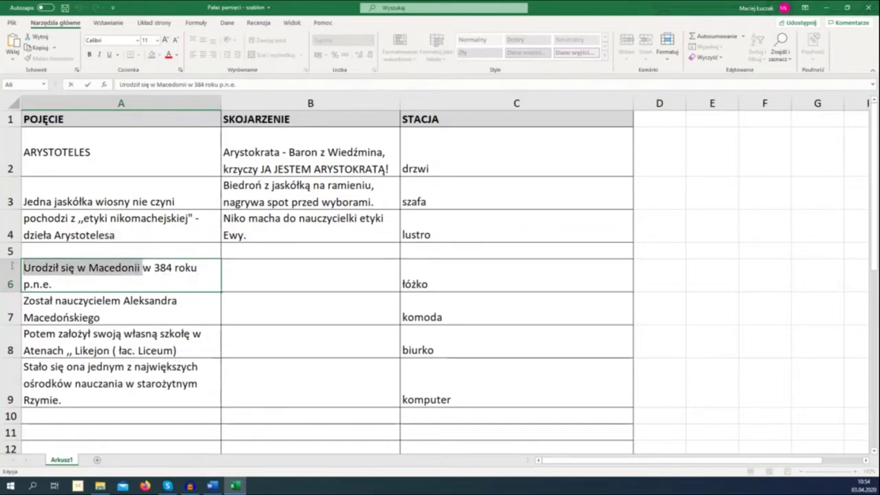
{"action": "key", "text": "ctrl+c"}
{"action": "left_click", "coordinate": [62, 251]}
{"action": "key", "text": "ctrl+v"}
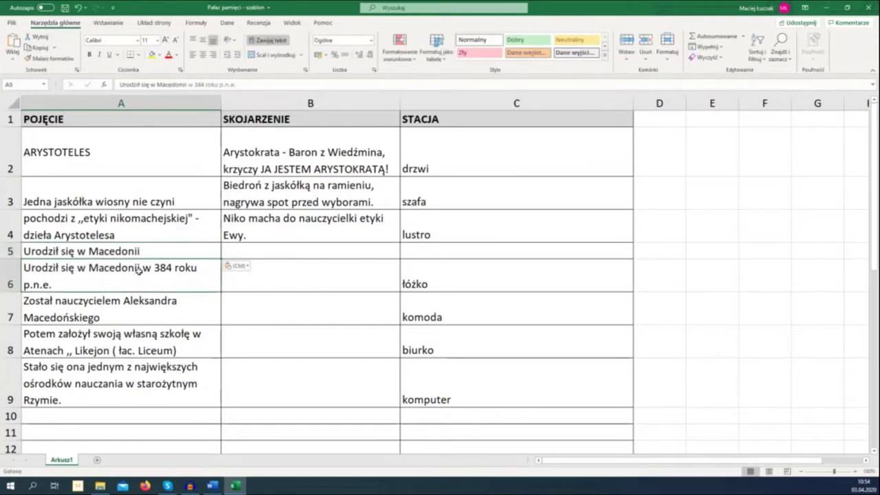
Step: Shorten the entry in cell A6 to 'W 384 roku p.n.e.'
{"action": "double_click", "coordinate": [145, 270]}
{"action": "left_click_drag", "start_coordinate": [151, 270], "coordinate": [5, 259]}
{"action": "key", "text": "BackSpace"}
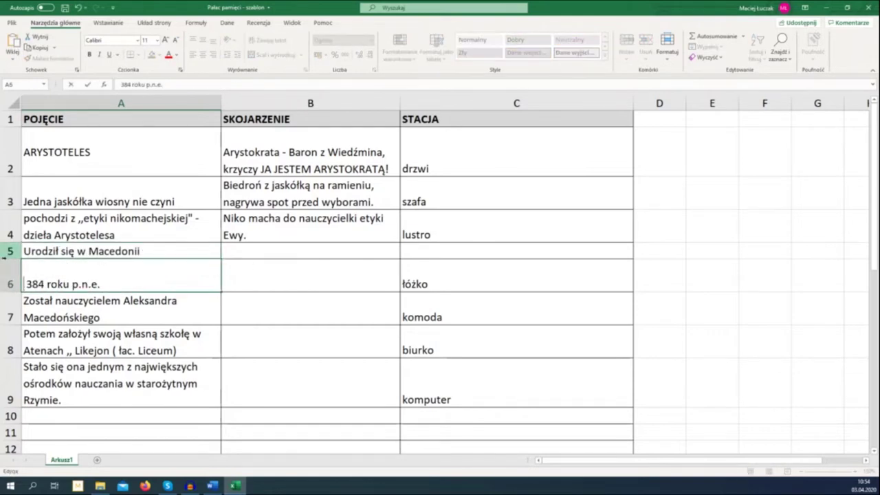
{"action": "type", "text": "w"}
{"action": "key", "text": "BackSpace"}
{"action": "type", "text": "W"}
{"action": "key", "text": "Return"}
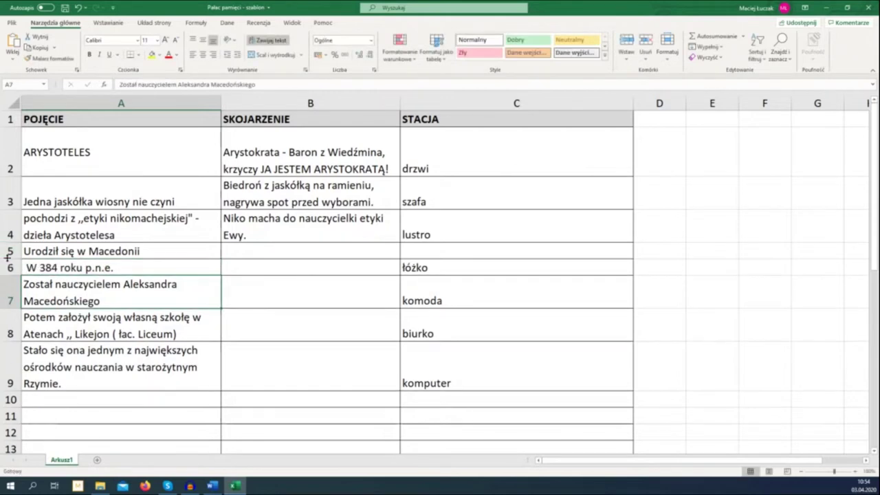
Step: Move the stations łóżko, komoda, biurko and komputer from C6:C9 up one row to C5:C8 in the STACJA column
{"action": "left_click", "coordinate": [426, 268]}
{"action": "left_click", "coordinate": [425, 268]}
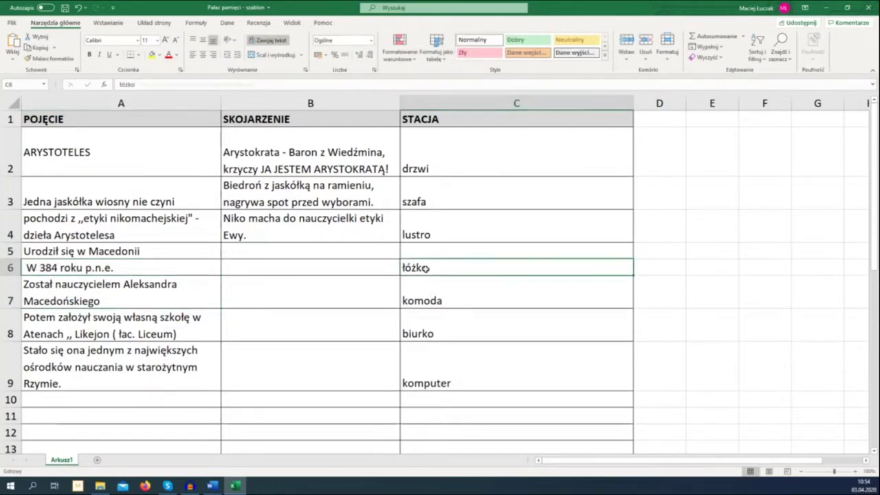
{"action": "left_click_drag", "start_coordinate": [427, 270], "coordinate": [448, 360]}
{"action": "key", "text": "ctrl+x"}
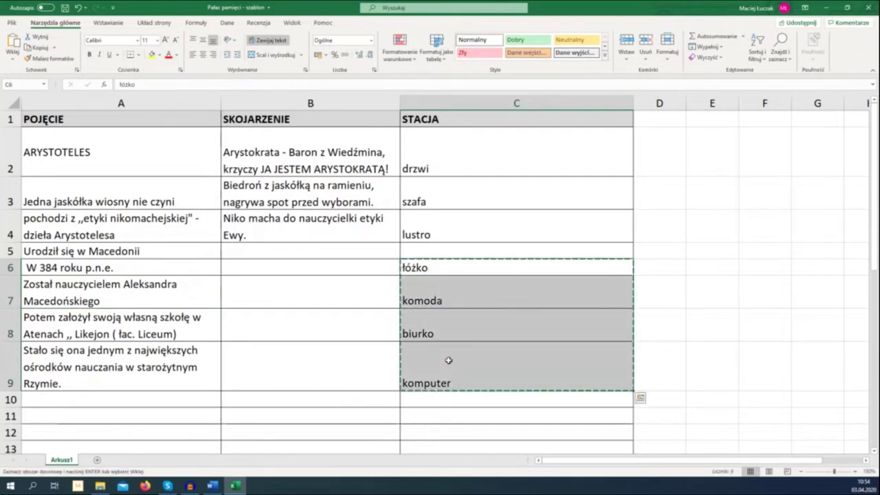
{"action": "left_click", "coordinate": [482, 250]}
{"action": "key", "text": "ctrl+v"}
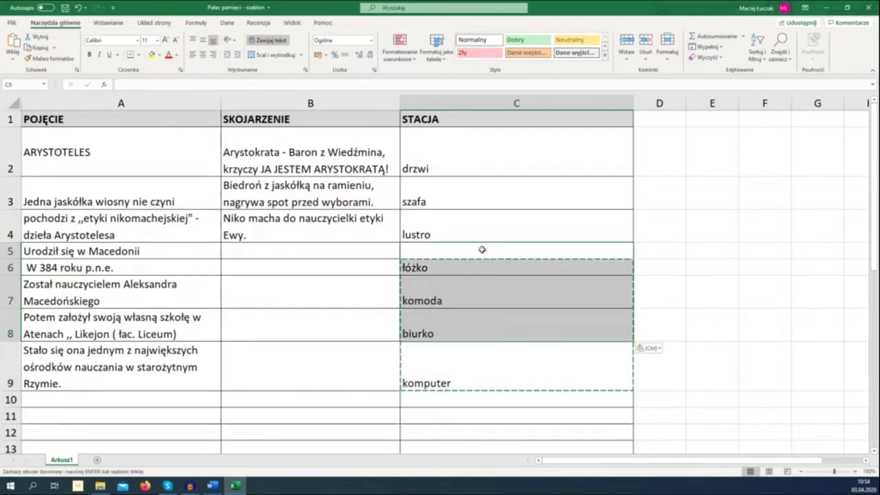
{"action": "left_click", "coordinate": [487, 354]}
{"action": "key", "text": "Delete"}
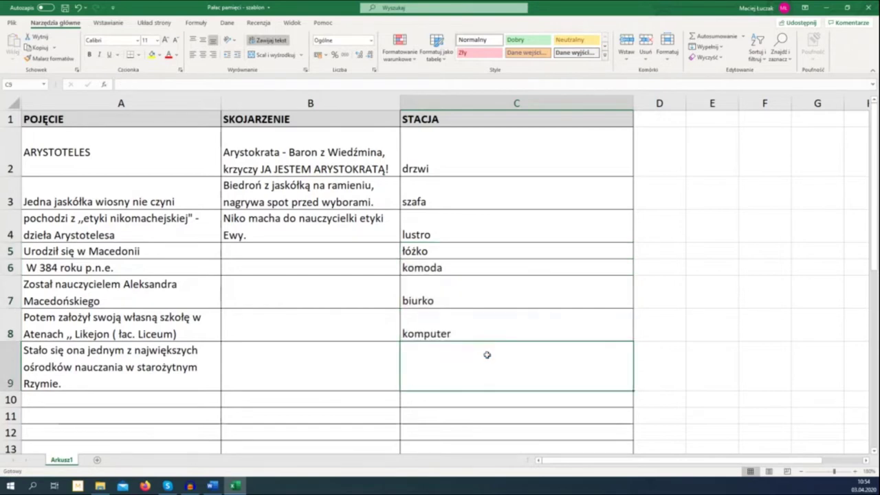
Step: Enter the association 'Piasek, Prince of Persia, macki ośmiornicy.' in cell B5
{"action": "left_click", "coordinate": [301, 245]}
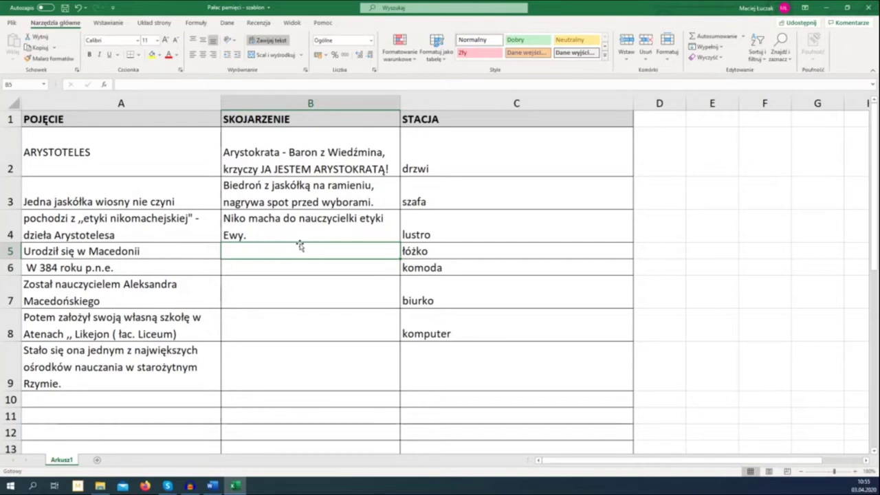
{"action": "double_click", "coordinate": [299, 247]}
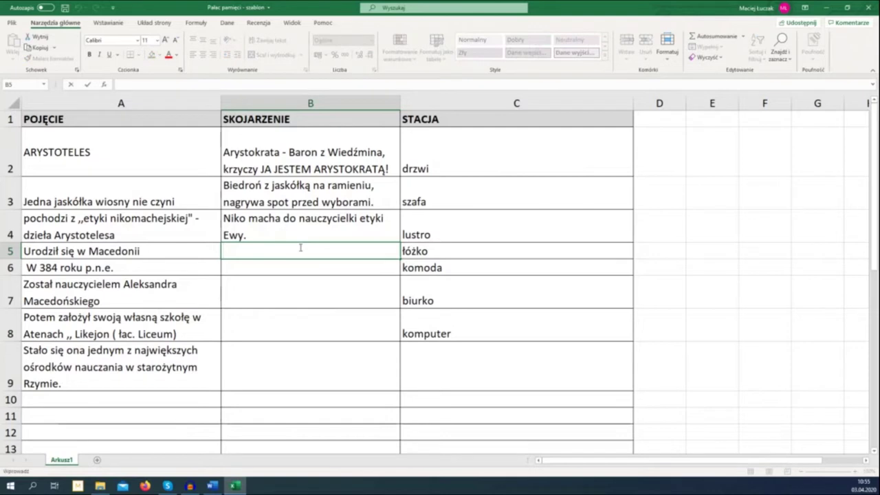
{"action": "type", "text": "Piasek na ł"}
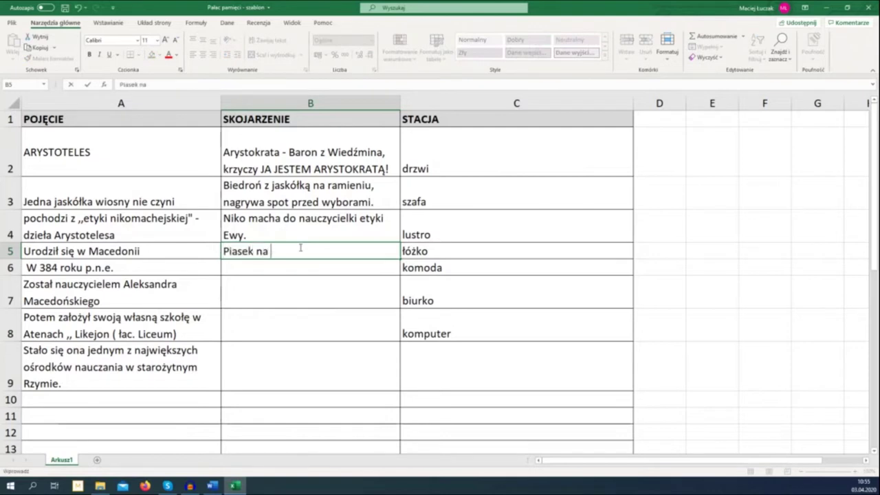
{"action": "key", "text": "BackSpace"}
{"action": "key", "text": "BackSpace"}
{"action": "key", "text": "BackSpace"}
{"action": "key", "text": "BackSpace"}
{"action": "key", "text": "BackSpace"}
{"action": "type", "text": ", Pri"}
{"action": "key", "text": "BackSpace"}
{"action": "key", "text": "BackSpace"}
{"action": "type", "text": "rince of"}
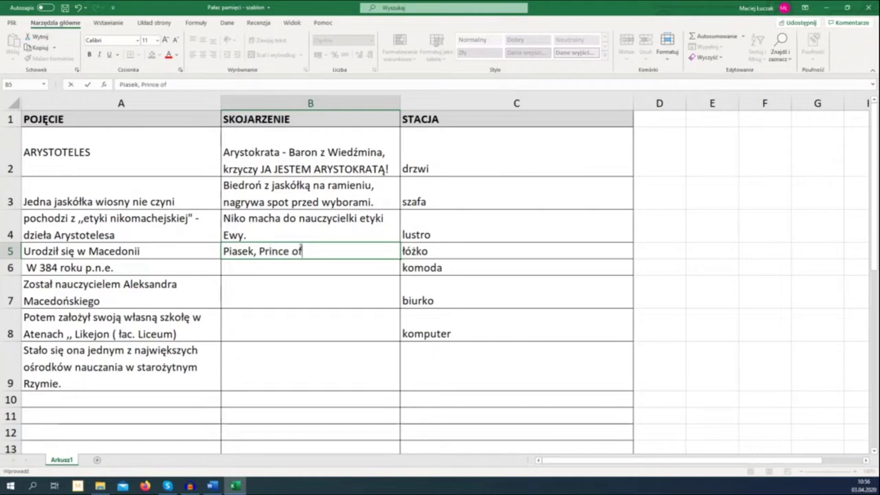
{"action": "type", "text": " Persia, ma"}
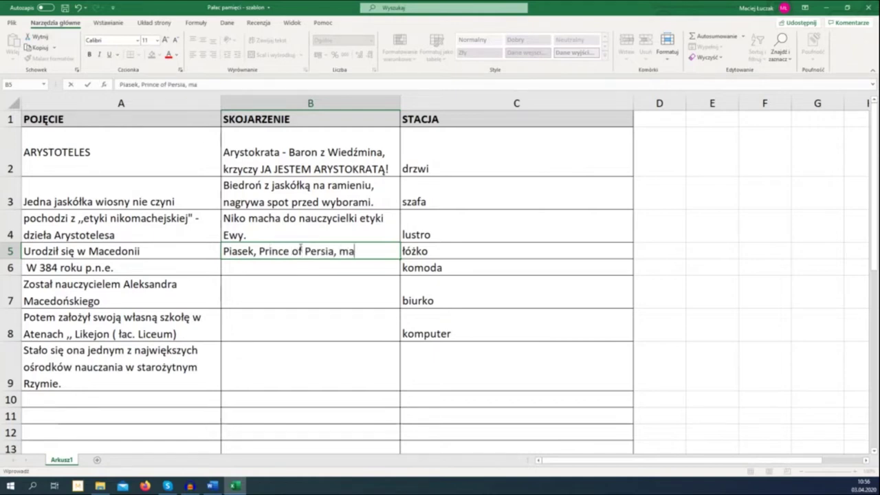
{"action": "type", "text": "cki ośmiornicy."}
{"action": "key", "text": "Return"}
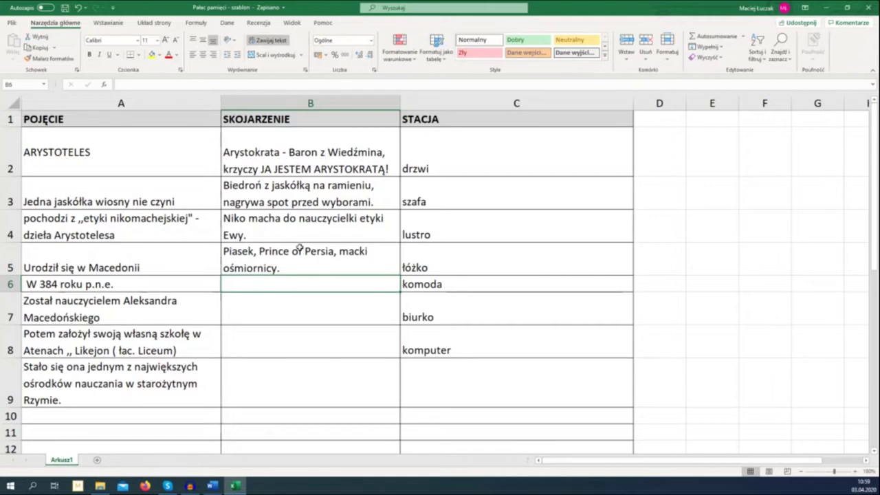
Step: Enter the association 'Ich Troje, Zhoney, Żagiel' for the year 384 p.n.e. in cell B6
{"action": "double_click", "coordinate": [311, 281]}
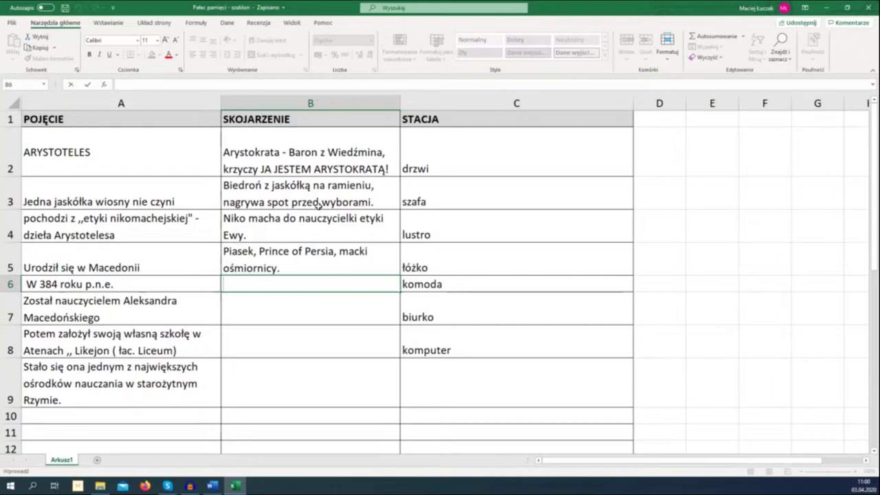
{"action": "type", "text": "Ich Troje,"}
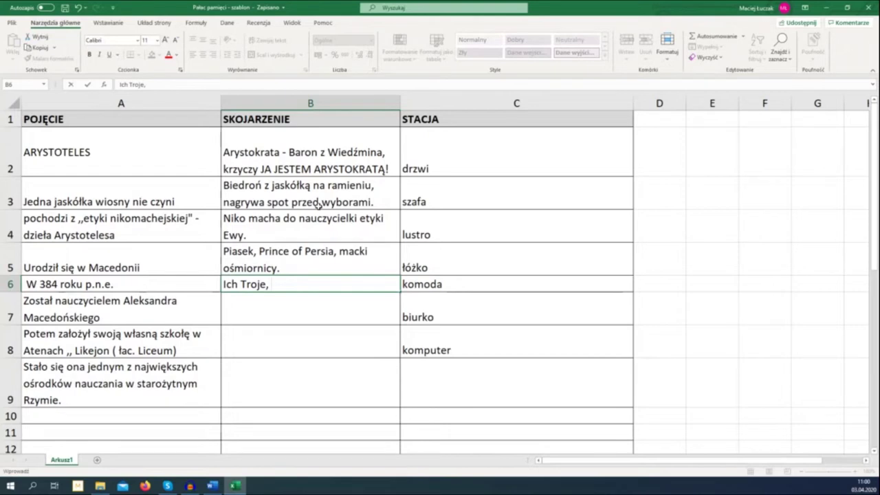
{"action": "type", "text": "Zhoney, Żagiel"}
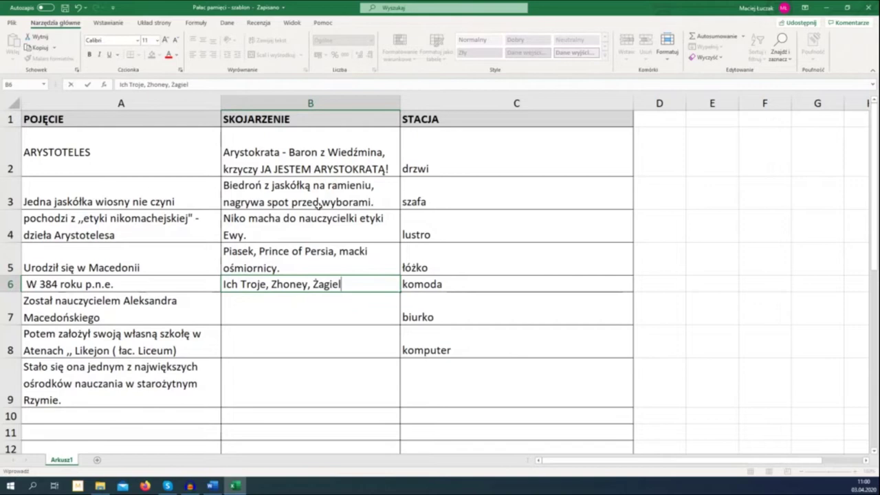
{"action": "key", "text": "Return"}
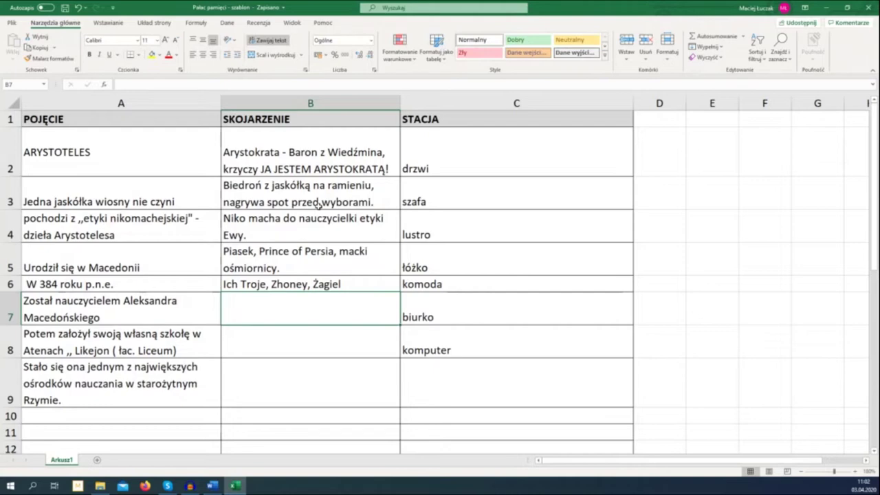
{"action": "left_click", "coordinate": [310, 280]}
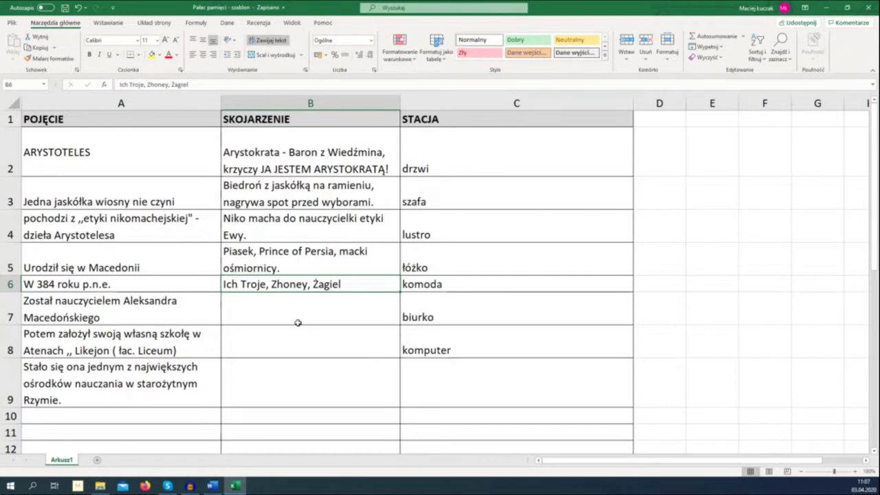
Step: Enter the association 'Aleksander (nauczyciel) maca piasek.' in cell B7
{"action": "double_click", "coordinate": [298, 315]}
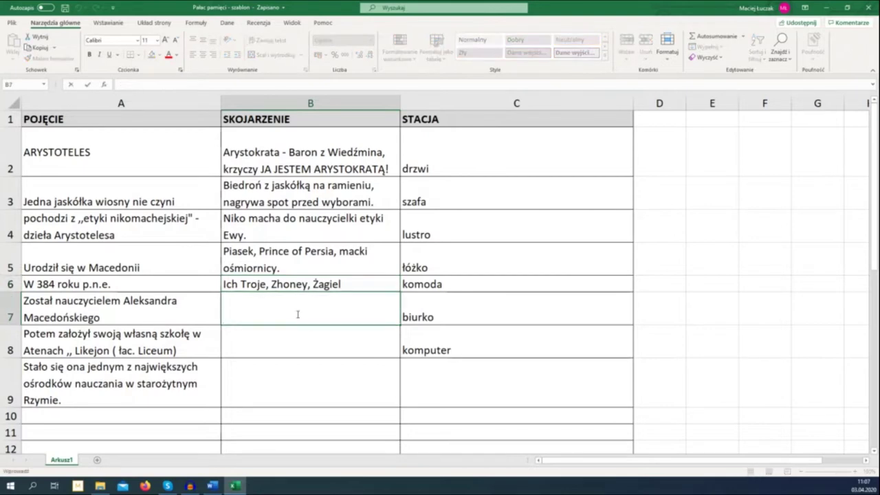
{"action": "type", "text": "Aleksa"}
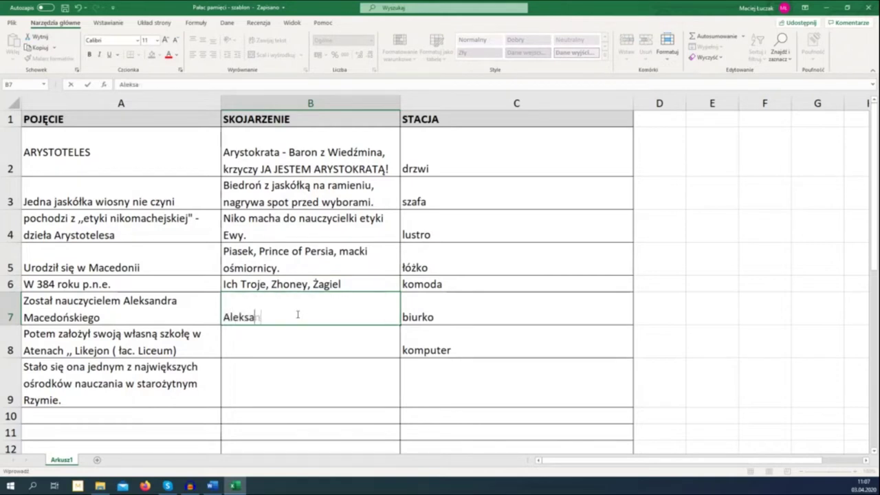
{"action": "type", "text": "nder (nauczyciel"}
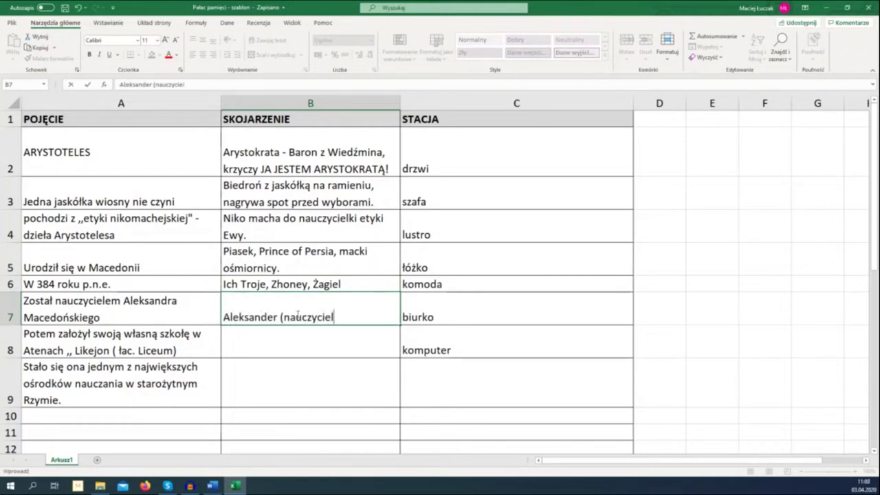
{"action": "type", "text": ") maca piasek."}
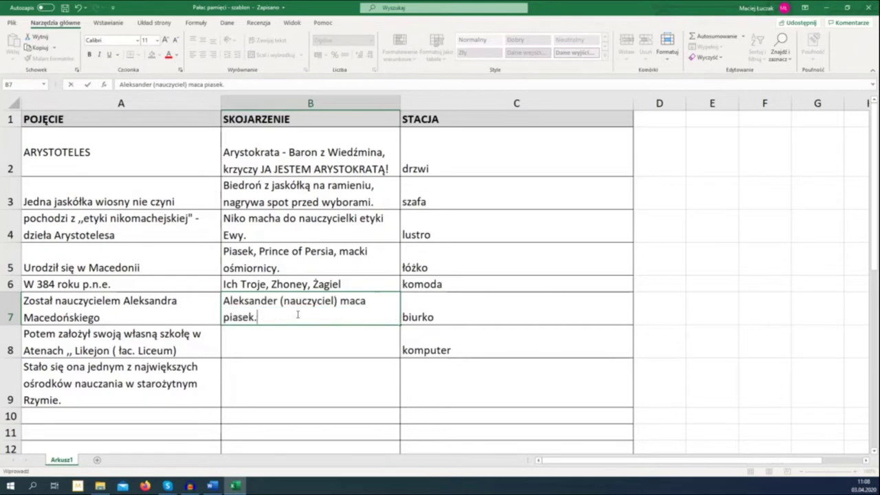
{"action": "key", "text": "Return"}
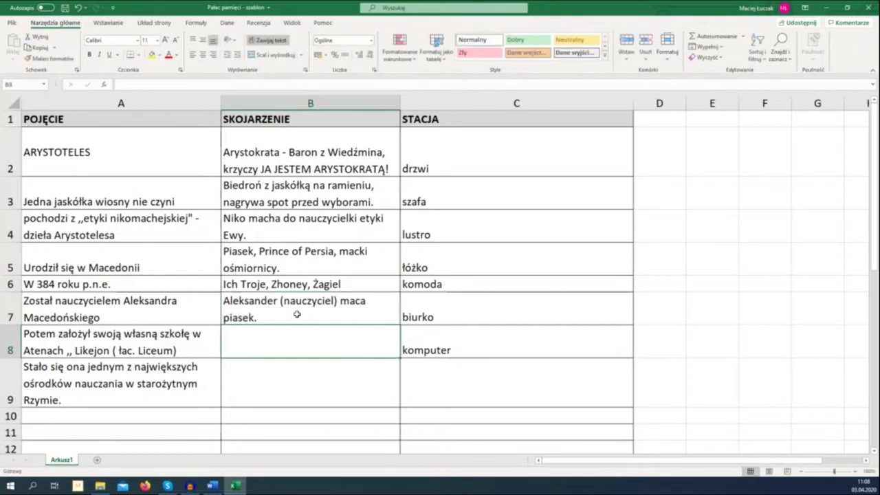
Step: Extend the association in cell B7 so that it ends with 'piasek przy biurku.'
{"action": "left_click", "coordinate": [296, 315]}
{"action": "double_click", "coordinate": [297, 315]}
{"action": "key", "text": "BackSpace"}
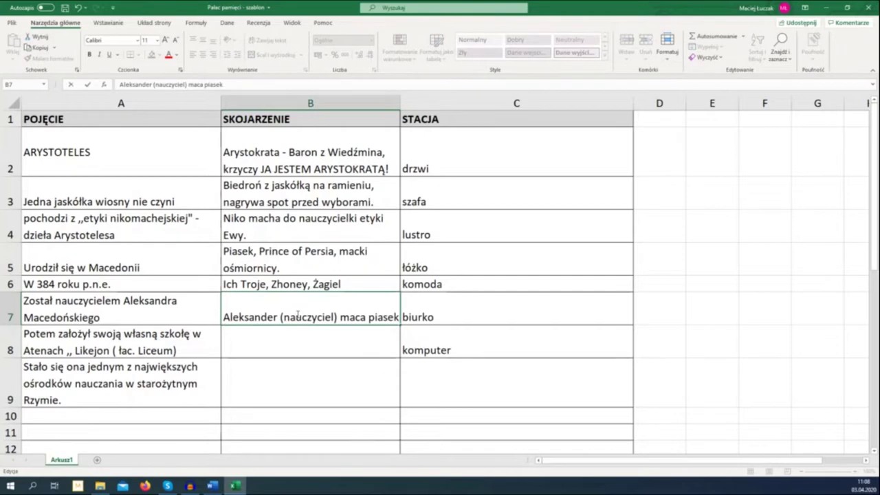
{"action": "type", "text": "przy biurku"}
{"action": "key", "text": "BackSpace"}
{"action": "type", "text": "u."}
{"action": "key", "text": "Return"}
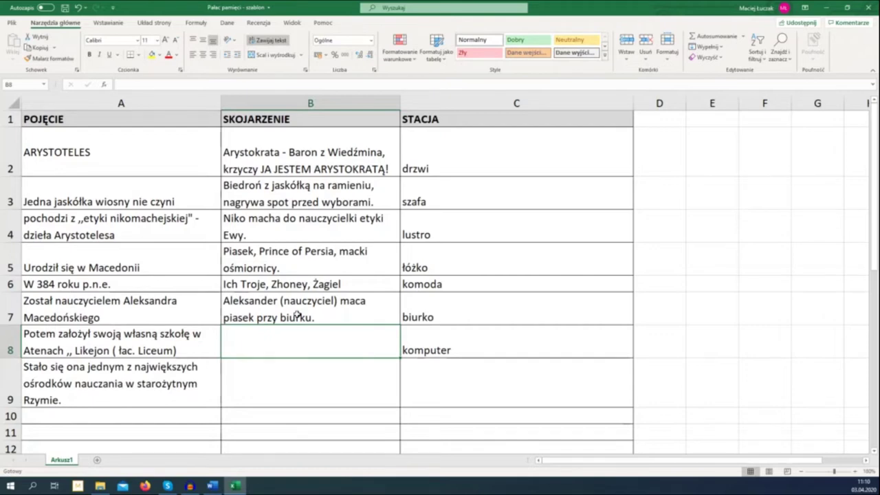
Step: Enter the association 'John Snow pokazuje lajka do komputera, na którym ogląda budynki ateńskie.' in cell B8
{"action": "double_click", "coordinate": [302, 333]}
{"action": "type", "text": "J"}
{"action": "key", "text": "BackSpace"}
{"action": "type", "text": "John Snow"}
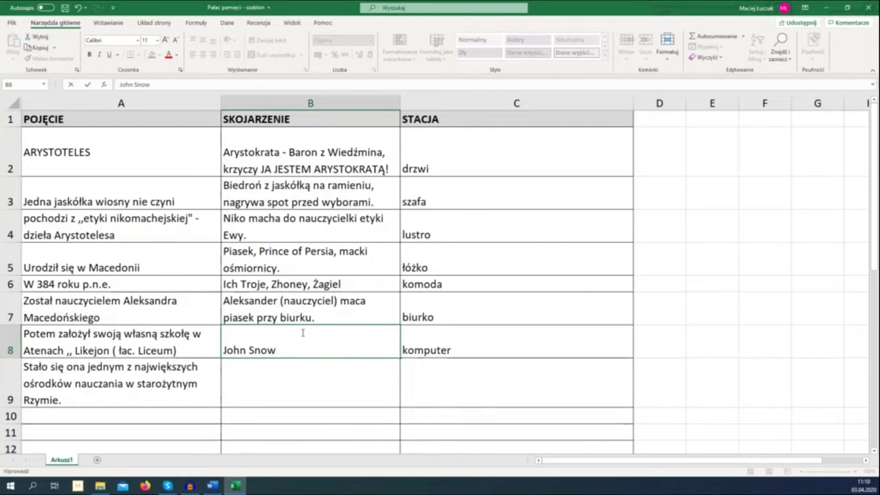
{"action": "type", "text": "pokazuje lajka"}
{"action": "type", "text": " do komputera,"}
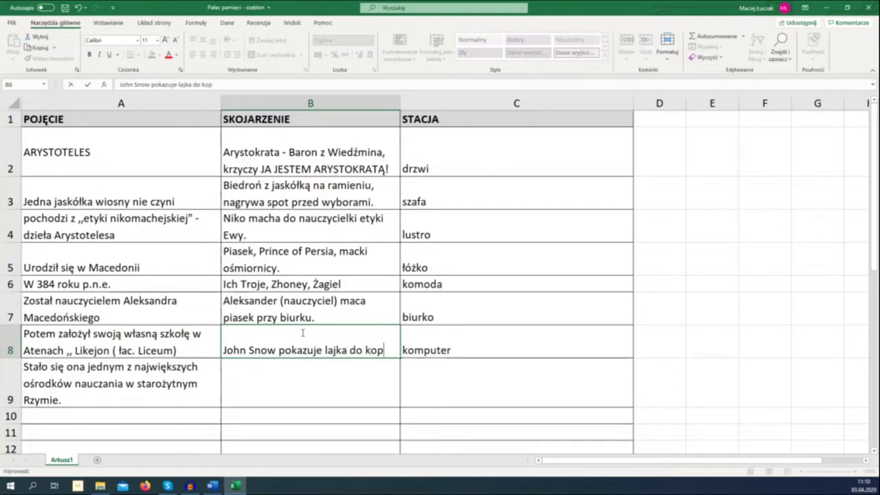
{"action": "type", "text": " na którym ogląda but"}
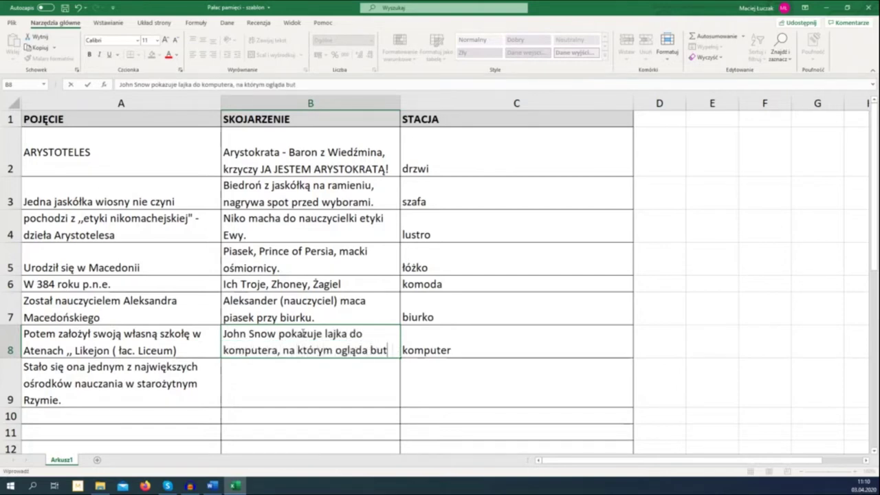
{"action": "key", "text": "BackSpace"}
{"action": "type", "text": "dynki atens"}
{"action": "key", "text": "BackSpace"}
{"action": "key", "text": "BackSpace"}
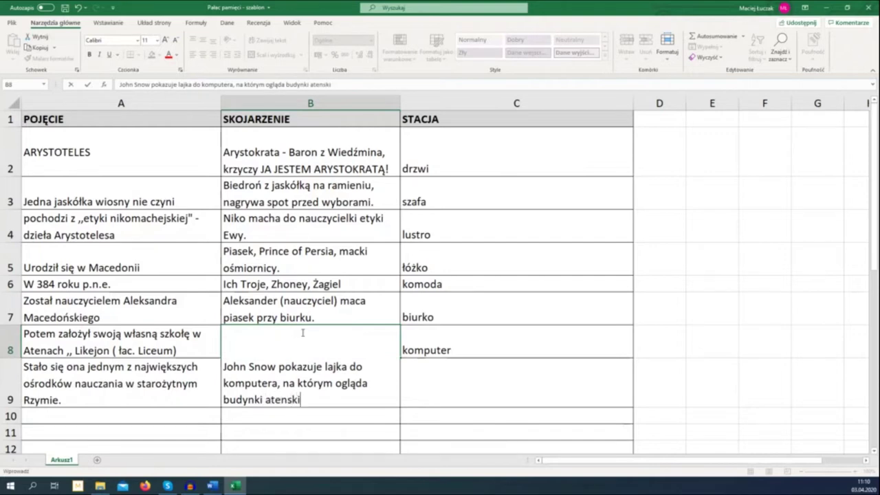
{"action": "type", "text": "ń"}
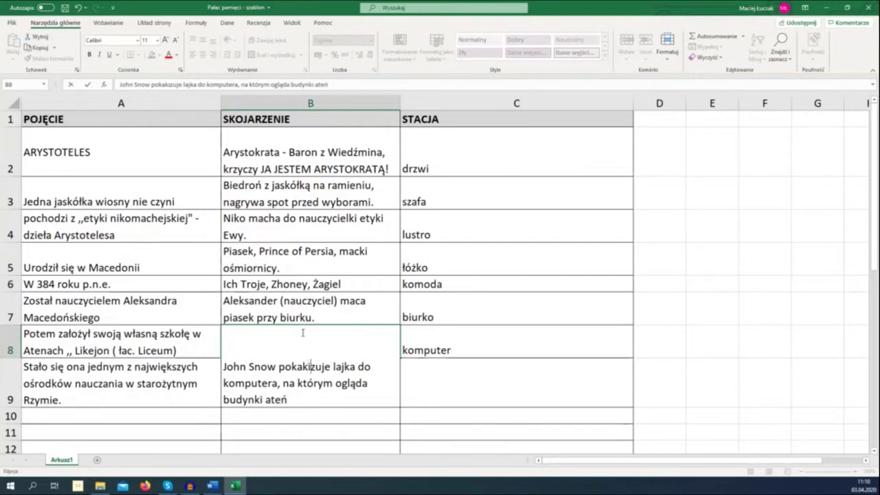
{"action": "left_click", "coordinate": [308, 401]}
{"action": "type", "text": "skie."}
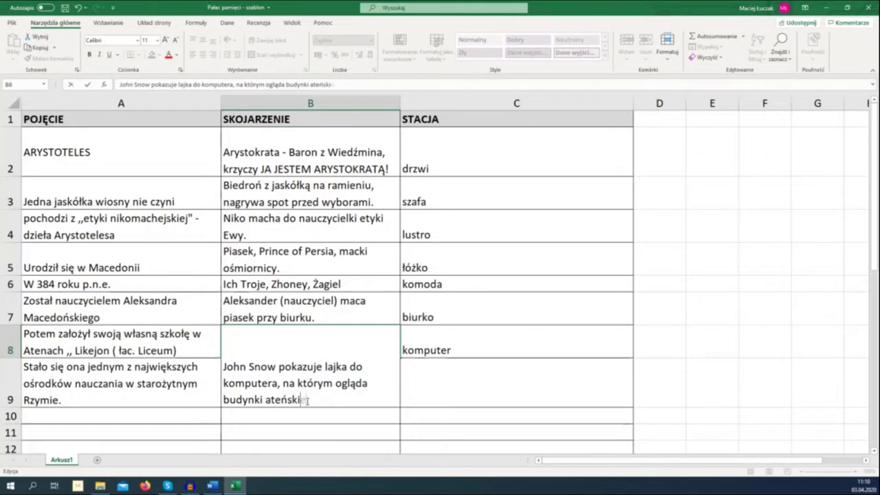
{"action": "key", "text": "Return"}
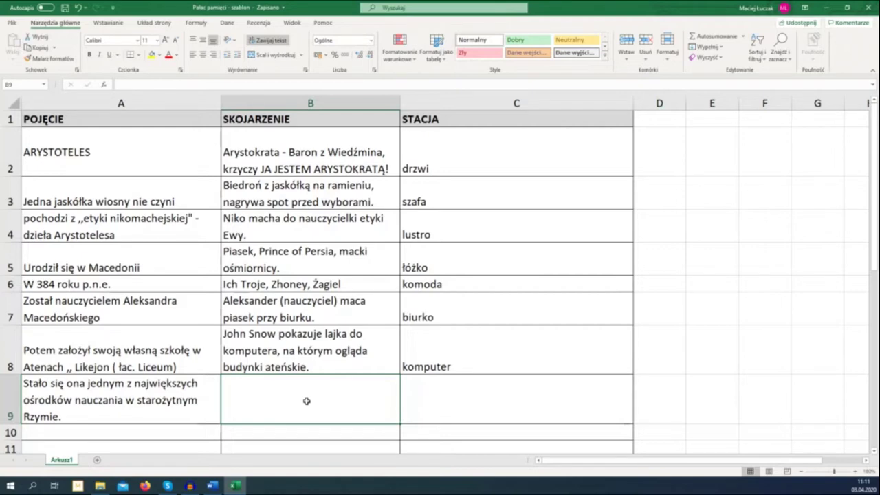
Step: Enter the station 'telewizor' in cell C9 for the ancient Rome teaching centre entry
{"action": "key", "text": "Tab"}
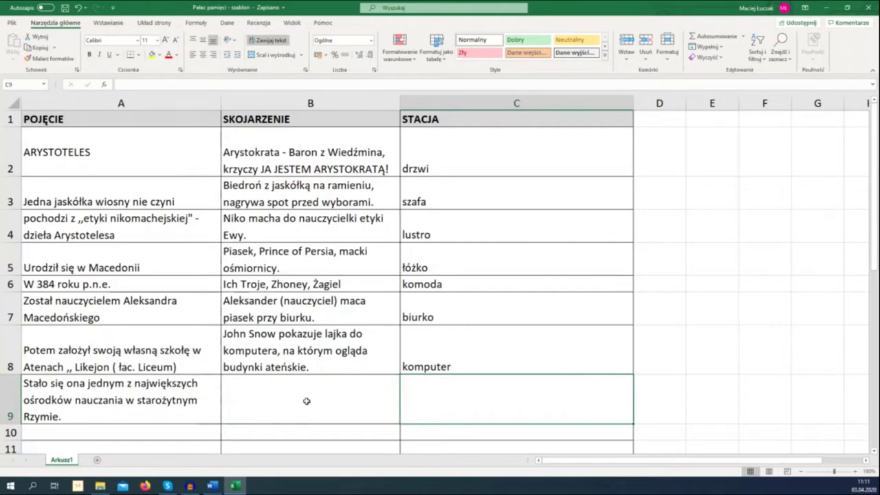
{"action": "type", "text": "telewizor"}
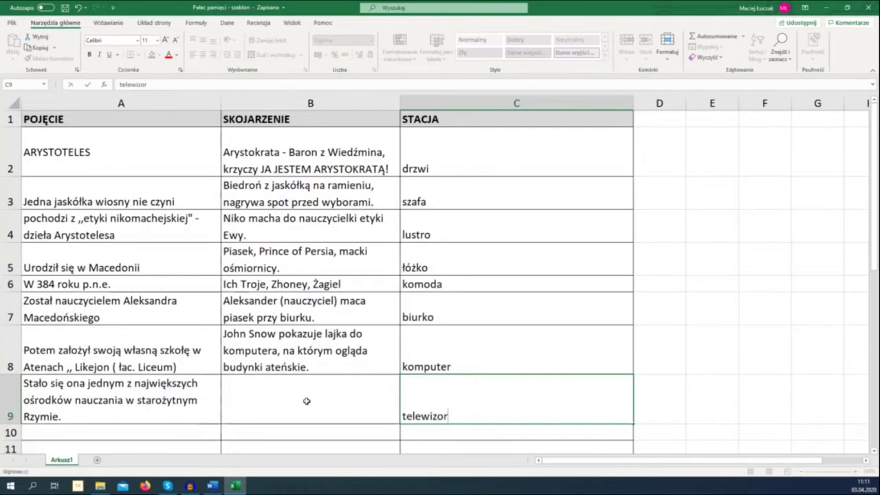
{"action": "key", "text": "Return"}
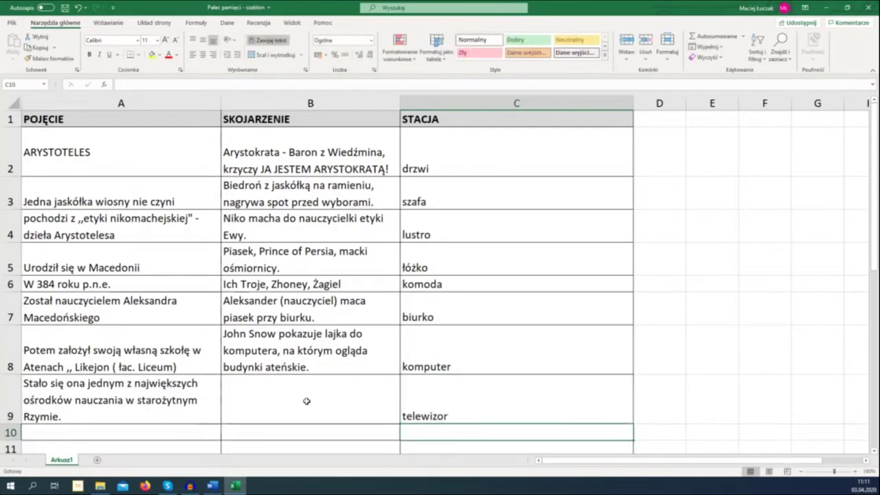
{"action": "key", "text": "Up"}
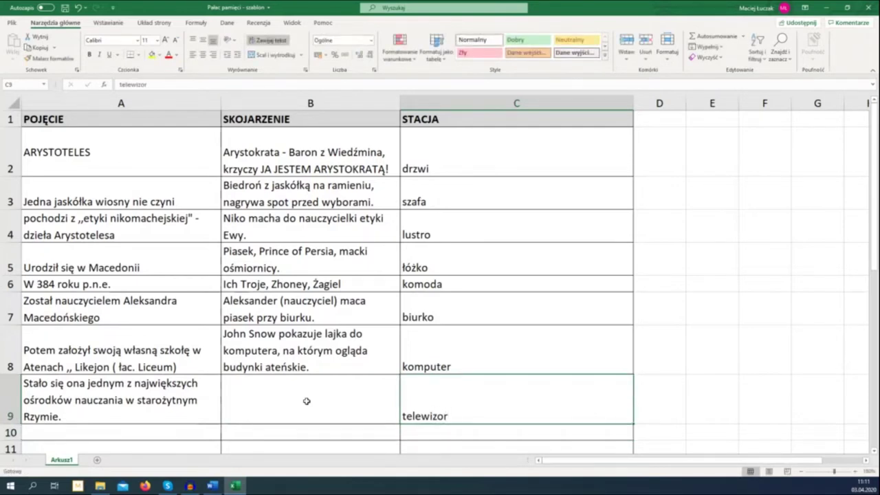
Step: Correct the first word of the concept in cell A9 to 'Stała'
{"action": "left_click", "coordinate": [307, 401]}
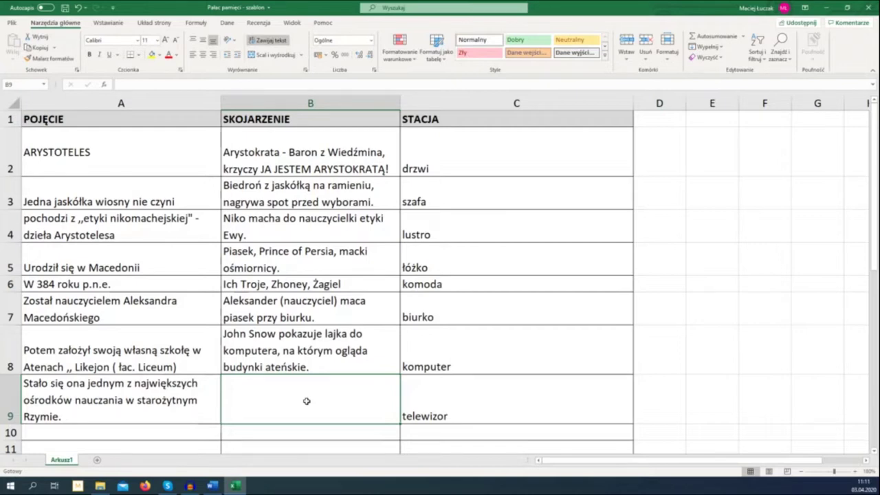
{"action": "scroll", "coordinate": [306, 365], "scroll_direction": "down", "scroll_amount": 1}
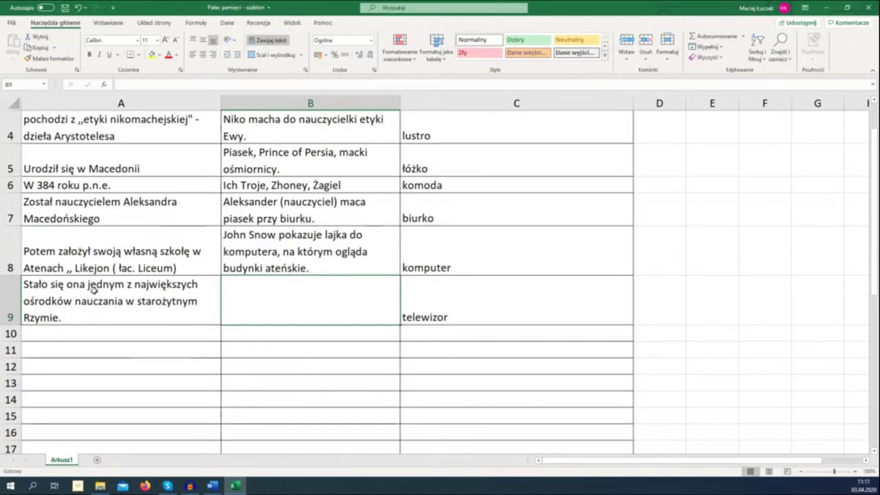
{"action": "left_click", "coordinate": [45, 286]}
{"action": "double_click", "coordinate": [45, 285]}
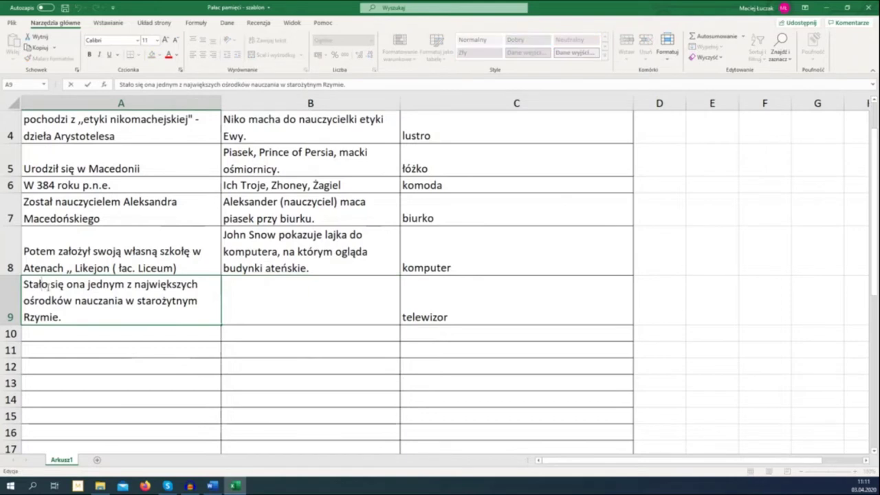
{"action": "key", "text": "BackSpace"}
{"action": "type", "text": "a"}
{"action": "key", "text": "Return"}
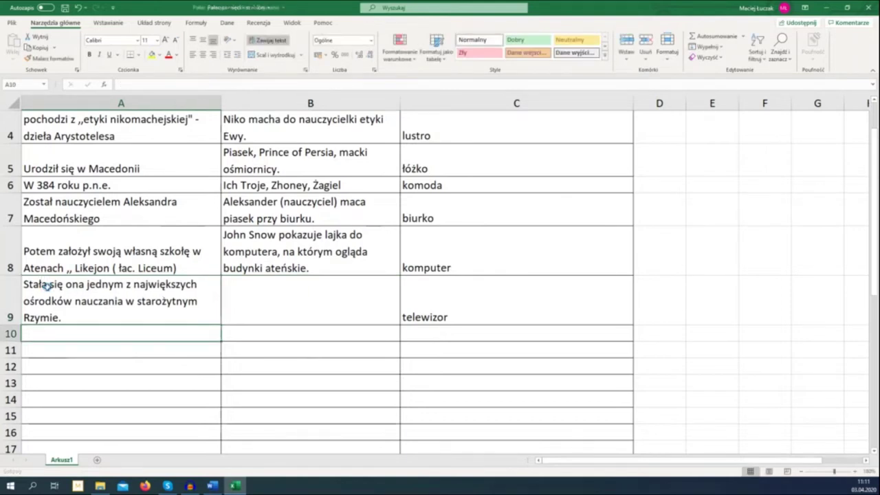
Step: Enter the association 'Wielki Cezar w telewizji uczy o Starożytnym Rzymie.' in cell B9
{"action": "left_click", "coordinate": [260, 288]}
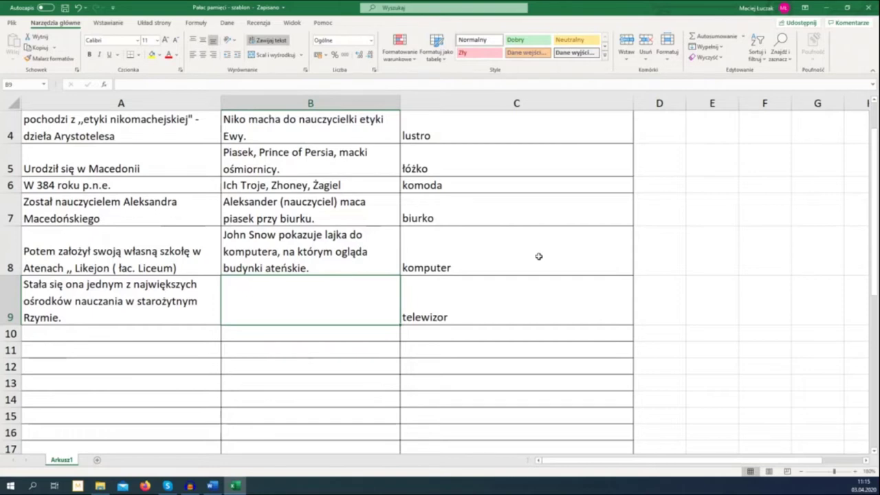
{"action": "type", "text": "Wielki Cea"}
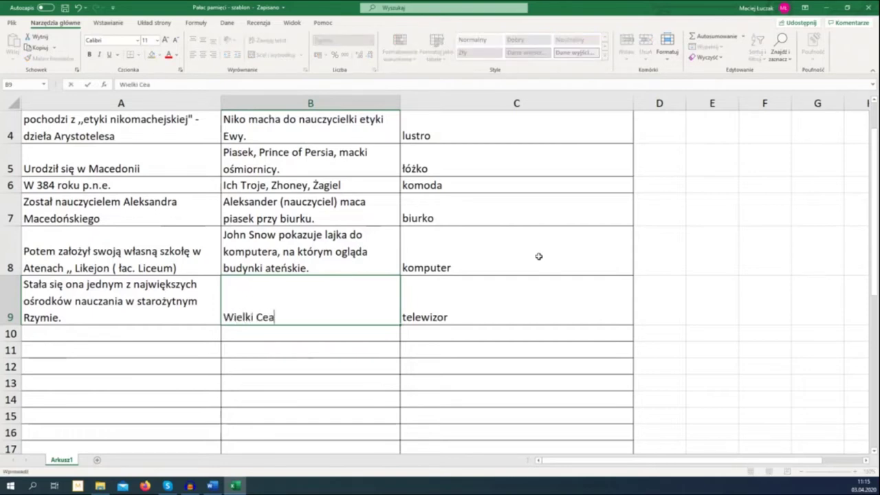
{"action": "key", "text": "BackSpace"}
{"action": "type", "text": "zar w telewizji uczy o Sta"}
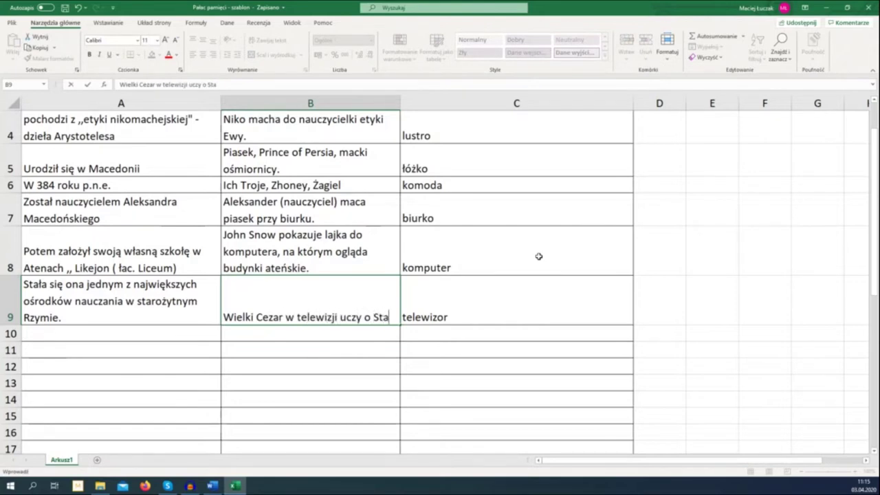
{"action": "type", "text": "rożytnym Rzymie."}
{"action": "key", "text": "Return"}
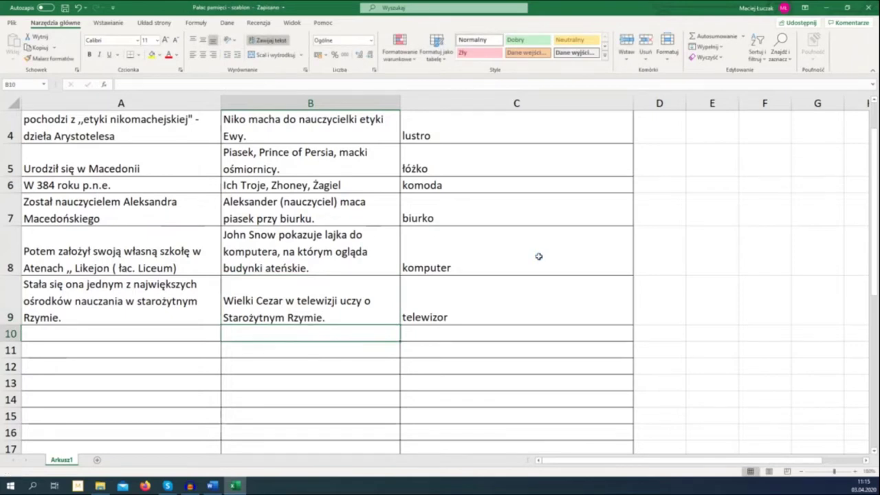
Step: Replace the association in cell B5 with 'Z ośmiornicy rozpościerającej macki rodzi się Książę Persji, na piasku.'
{"action": "scroll", "coordinate": [528, 253], "scroll_direction": "up", "scroll_amount": 1}
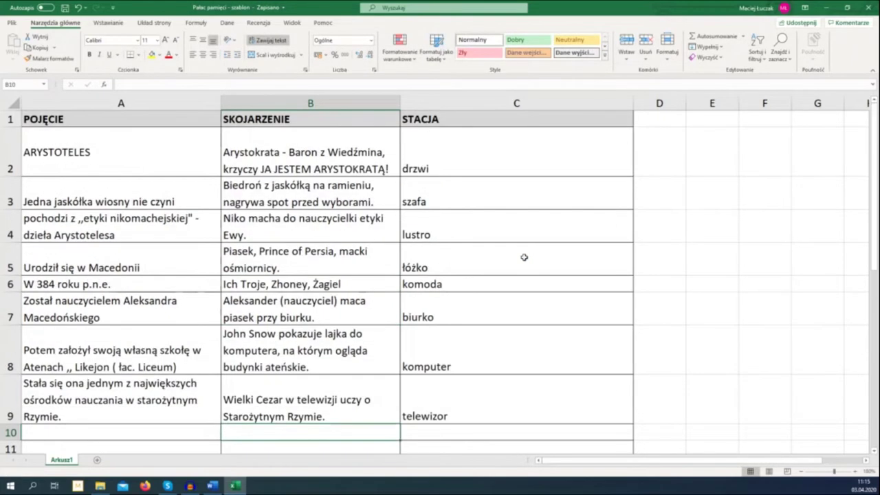
{"action": "left_click", "coordinate": [456, 171]}
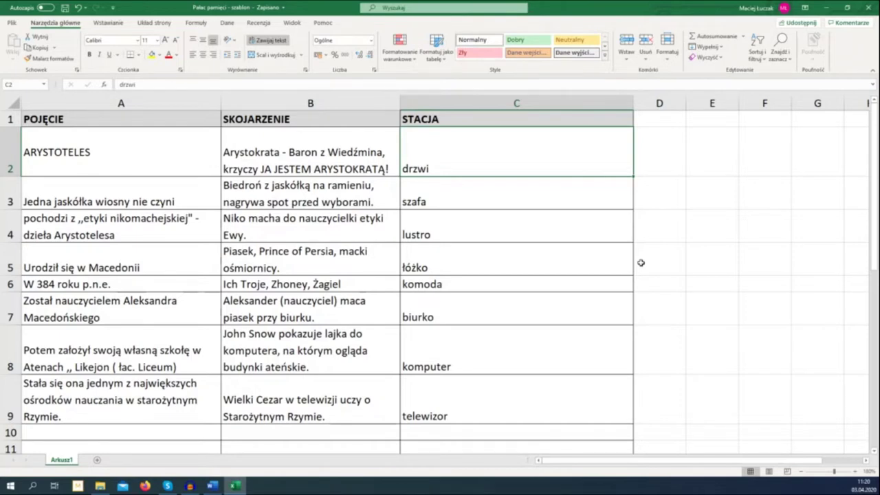
{"action": "double_click", "coordinate": [338, 254]}
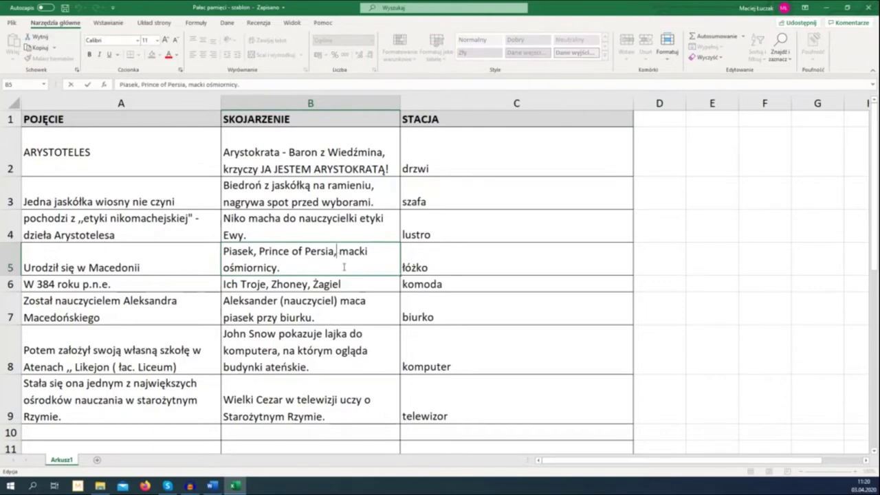
{"action": "key", "text": "ctrl+a"}
{"action": "type", "text": "Z ma"}
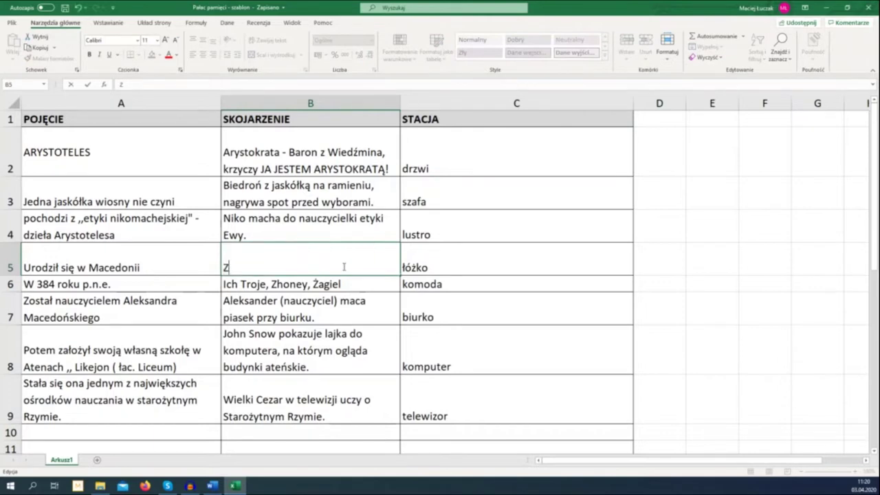
{"action": "key", "text": "BackSpace"}
{"action": "key", "text": "BackSpace"}
{"action": "type", "text": "ośmirnic"}
{"action": "key", "text": "BackSpace"}
{"action": "key", "text": "BackSpace"}
{"action": "key", "text": "BackSpace"}
{"action": "key", "text": "BackSpace"}
{"action": "type", "text": "ornicy ro"}
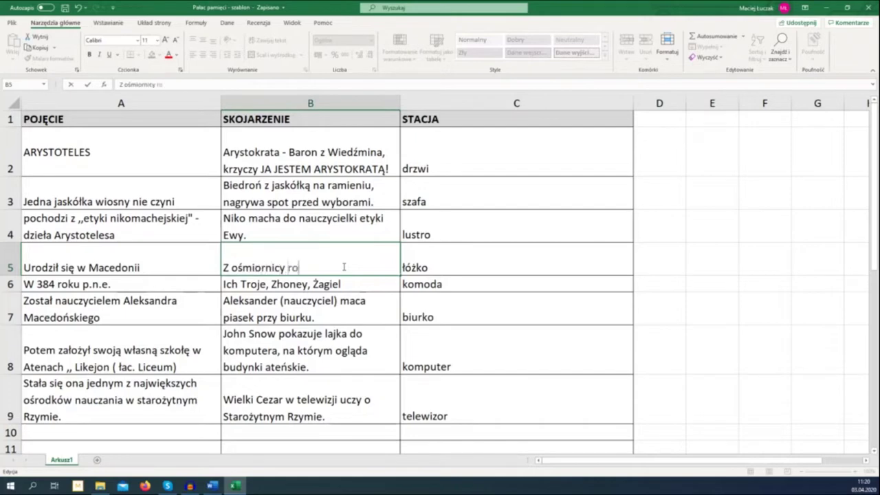
{"action": "type", "text": "zpościerającej m"}
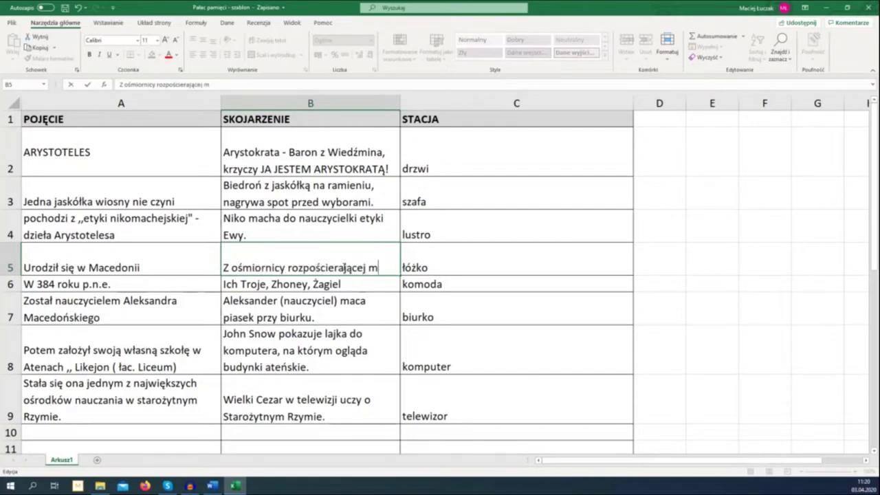
{"action": "type", "text": "acki rodzi się "}
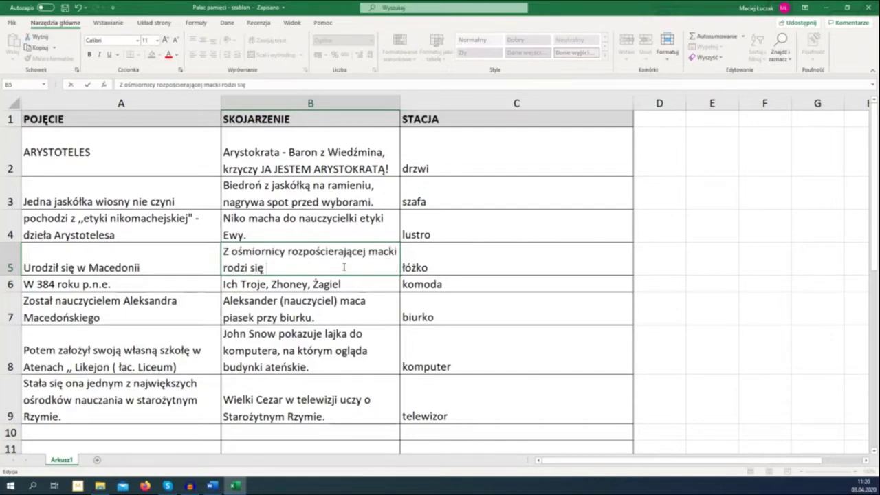
{"action": "type", "text": "Książę Persji, na piasku."}
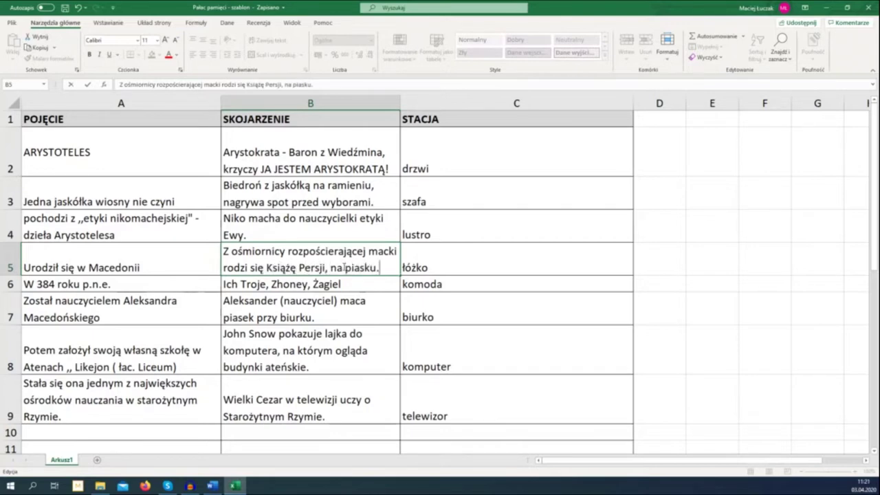
{"action": "key", "text": "Return"}
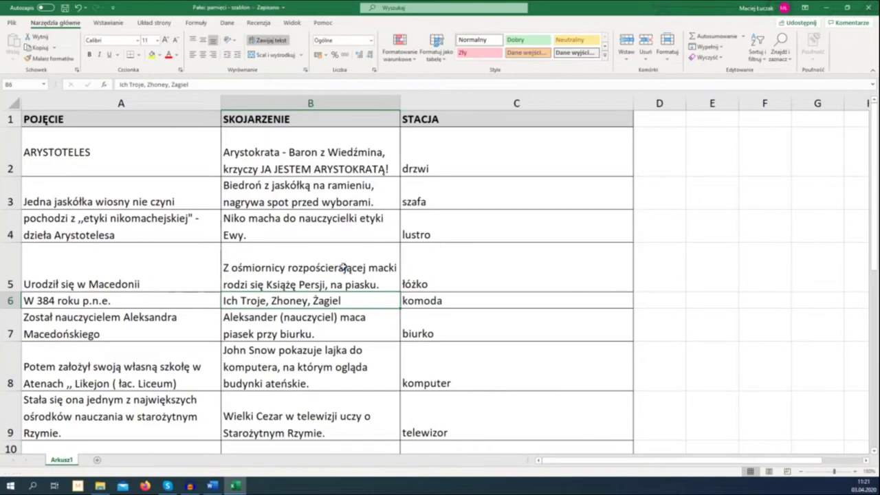
Step: Try removing the whole SKOJARZENIE column from the sheet and undo the deletion
{"action": "scroll", "coordinate": [344, 262], "scroll_direction": "down", "scroll_amount": 1}
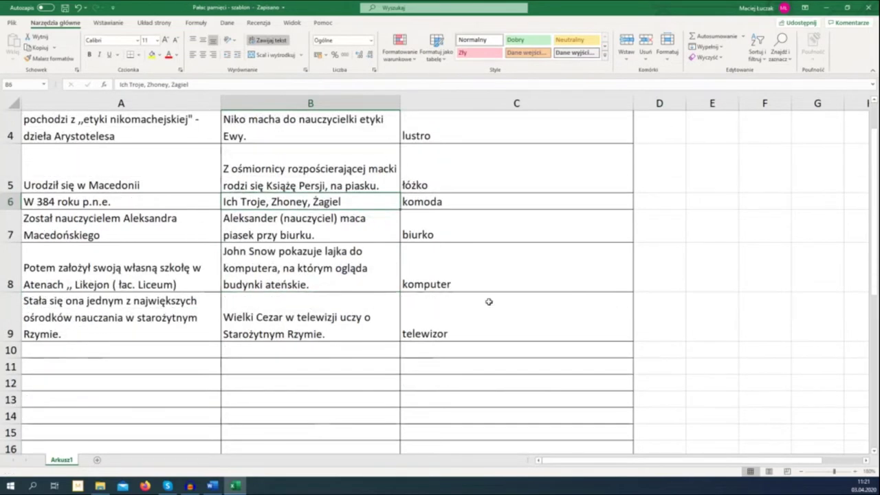
{"action": "scroll", "coordinate": [490, 303], "scroll_direction": "up", "scroll_amount": 1}
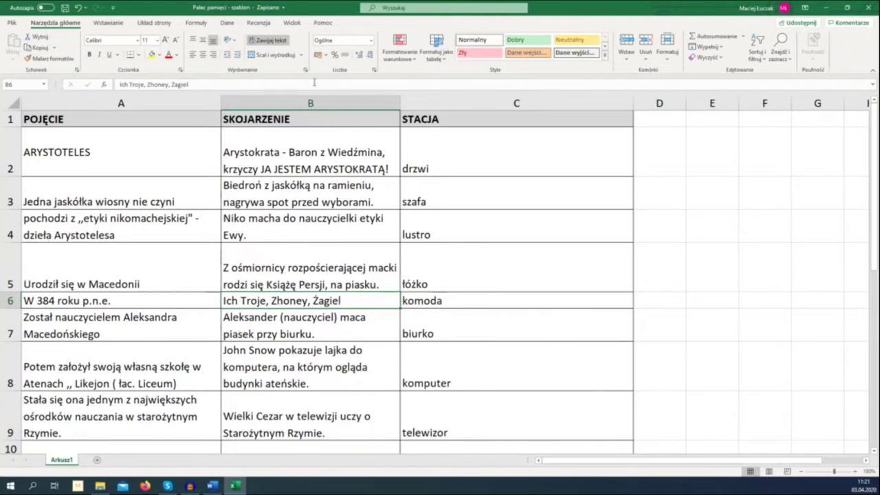
{"action": "left_click", "coordinate": [310, 103]}
{"action": "left_click", "coordinate": [645, 40]}
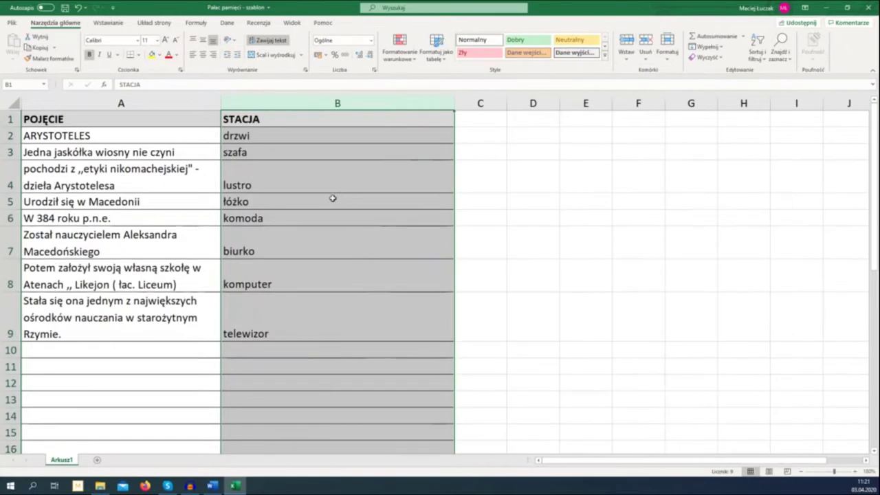
{"action": "left_click", "coordinate": [284, 140]}
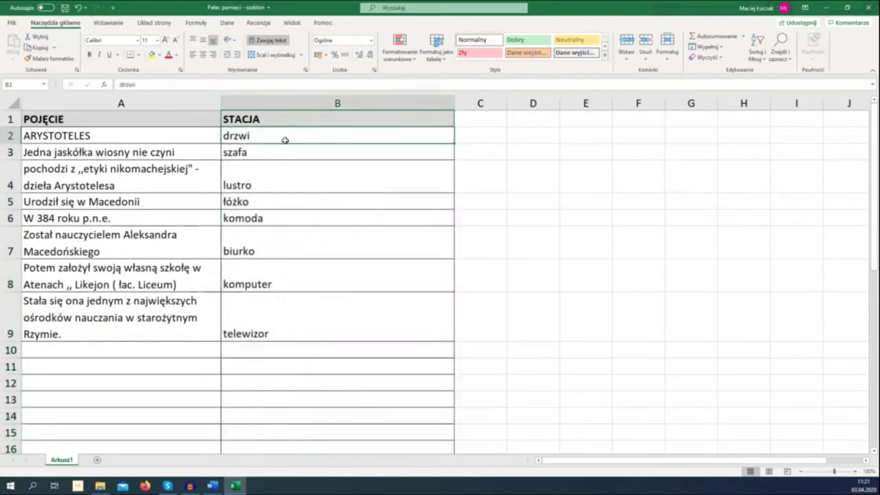
{"action": "left_click", "coordinate": [77, 7]}
Step: Delete the whole POJĘCIE column and review the remaining associations and stations
{"action": "left_click", "coordinate": [121, 103]}
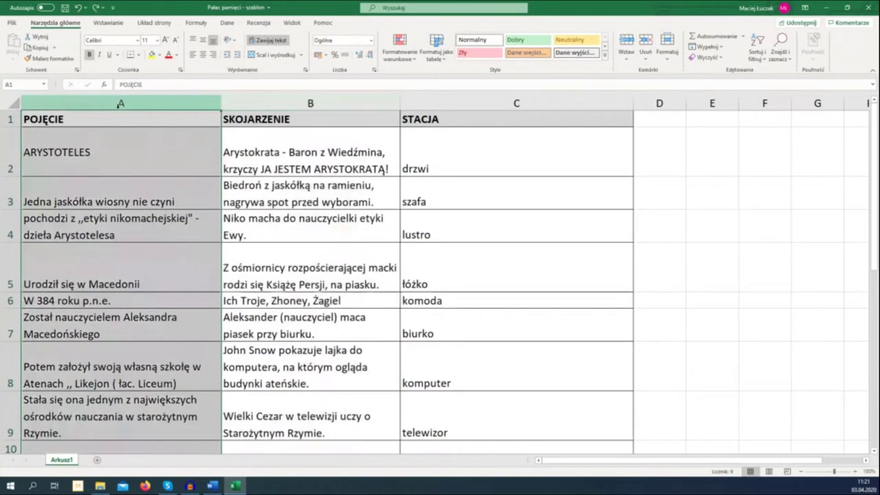
{"action": "left_click", "coordinate": [645, 40]}
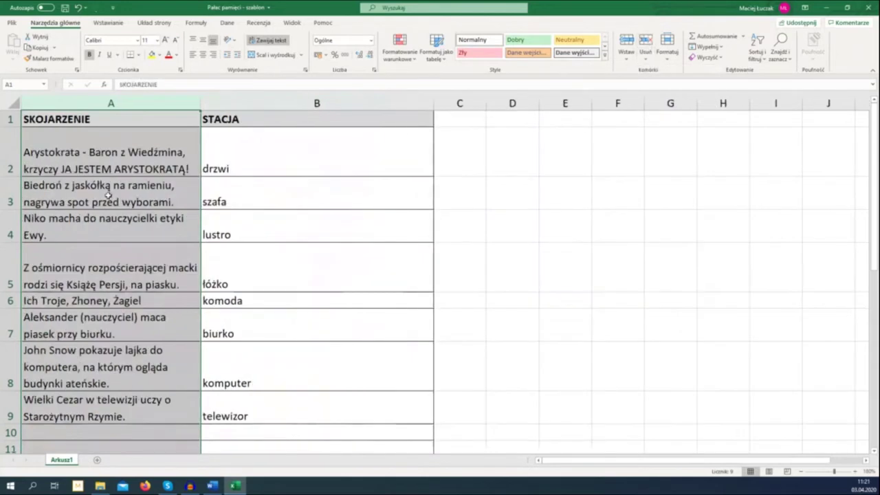
{"action": "left_click", "coordinate": [180, 141]}
{"action": "scroll", "coordinate": [323, 150], "scroll_direction": "down", "scroll_amount": 3}
{"action": "scroll", "coordinate": [330, 155], "scroll_direction": "up", "scroll_amount": 3}
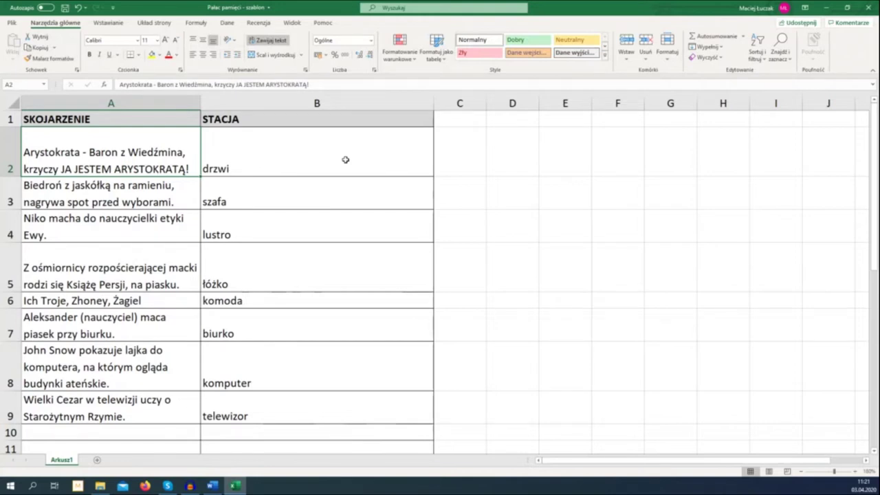
Step: Review the associations with their stations one row at a time, from row 3 through row 9
{"action": "key", "text": "Down"}
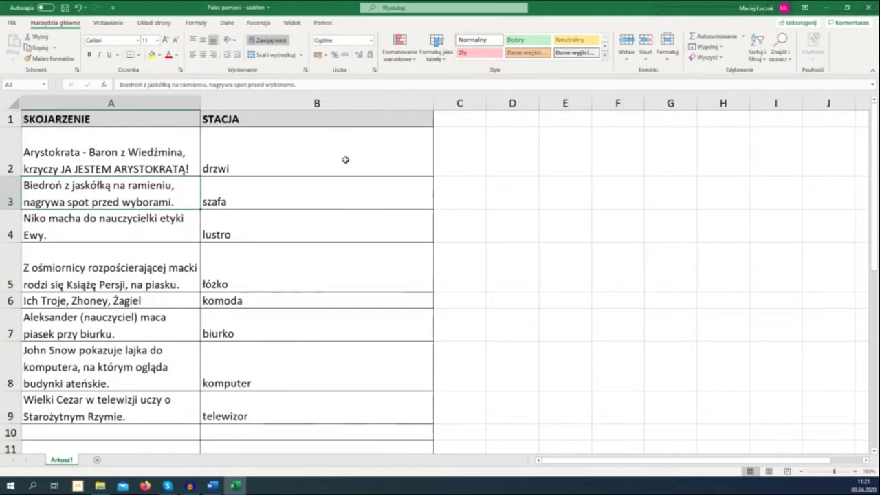
{"action": "key", "text": "Down"}
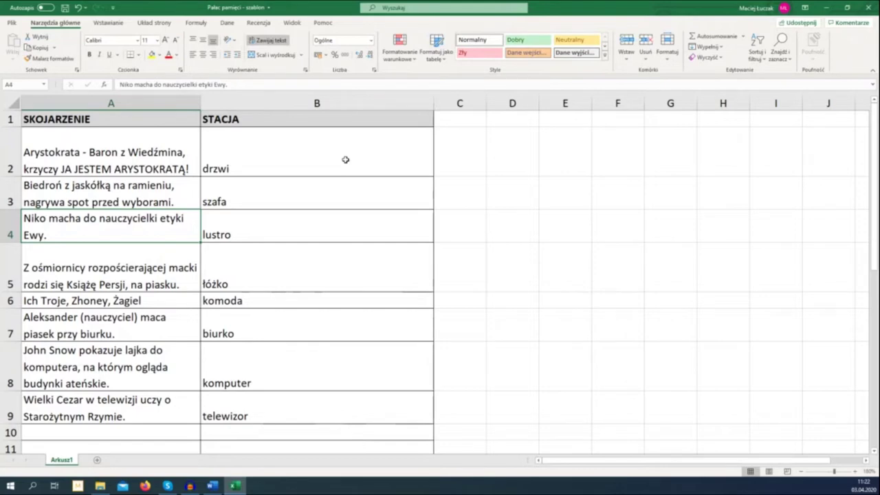
{"action": "key", "text": "Down"}
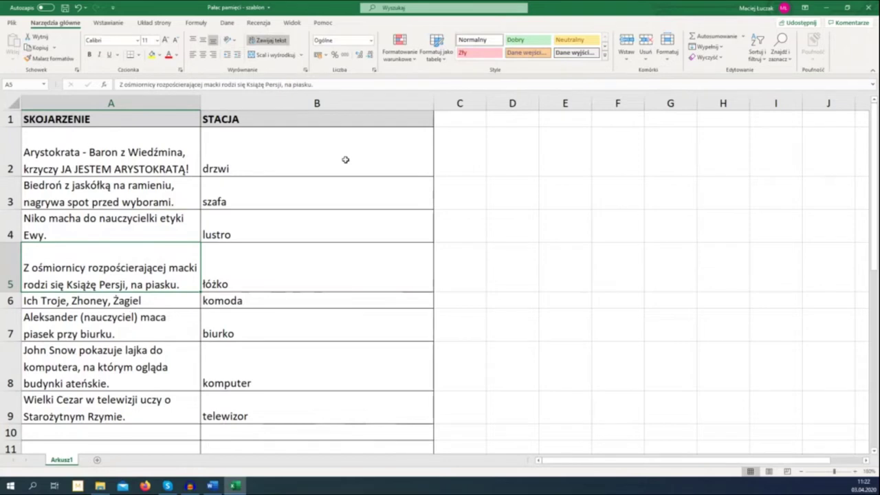
{"action": "key", "text": "Down"}
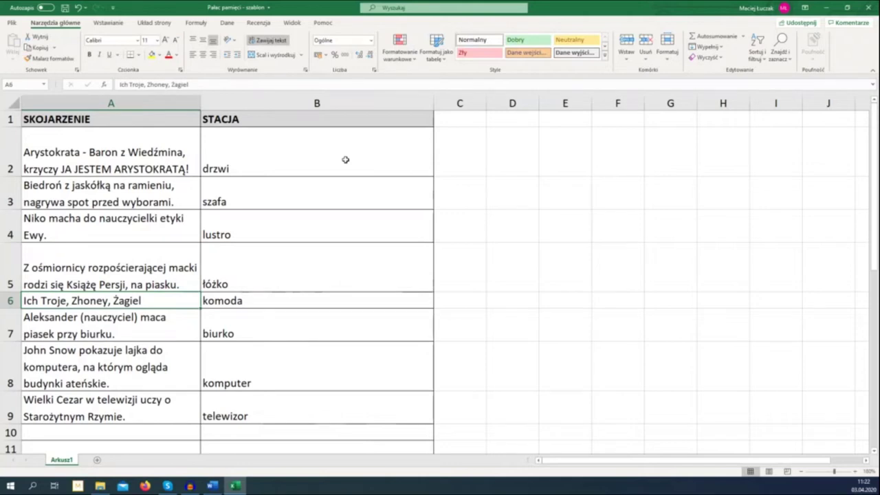
{"action": "key", "text": "Down"}
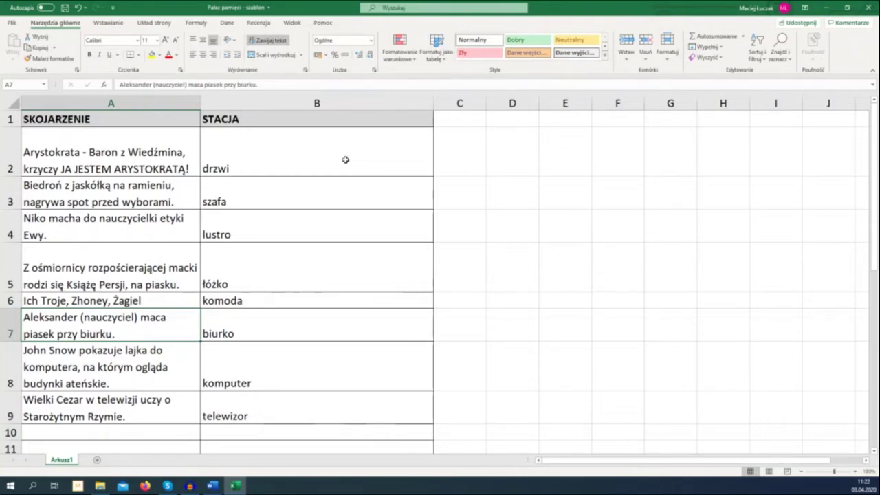
{"action": "key", "text": "Down"}
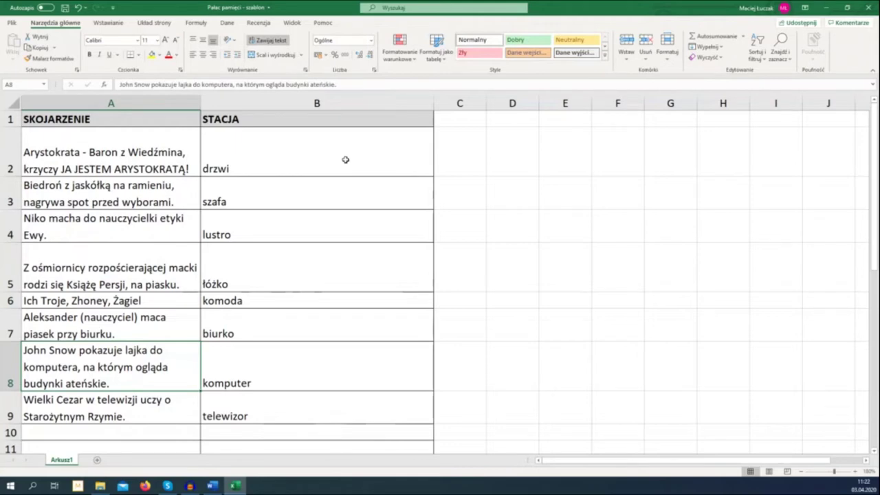
{"action": "key", "text": "Down"}
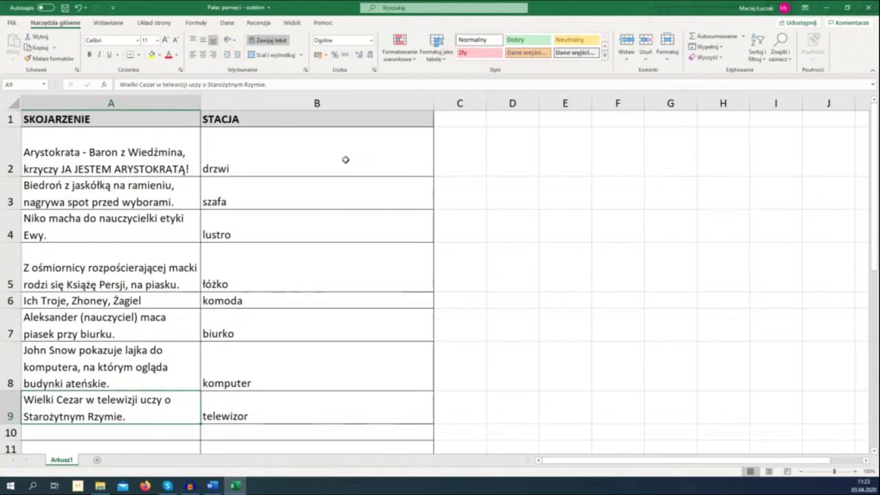
Step: Delete the whole SKOJARZENIE column, review the station list, and delete the STACJA column as well
{"action": "left_click", "coordinate": [159, 105]}
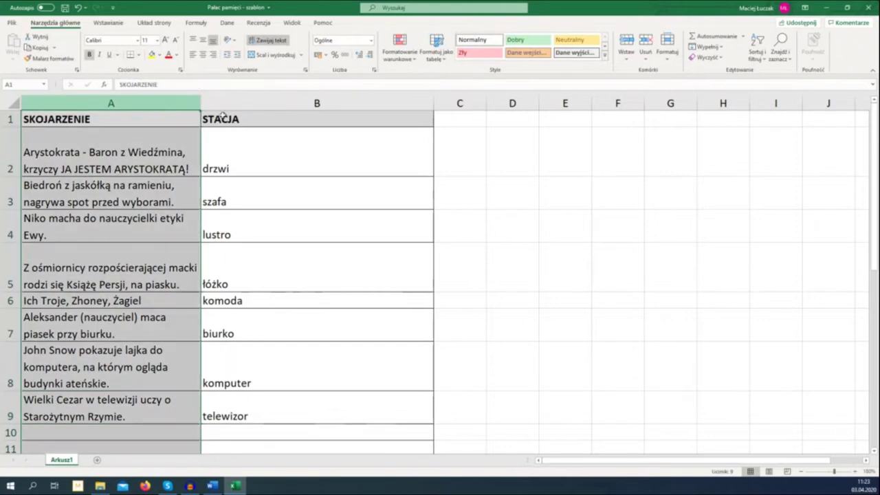
{"action": "left_click", "coordinate": [645, 42]}
{"action": "left_click", "coordinate": [128, 132]}
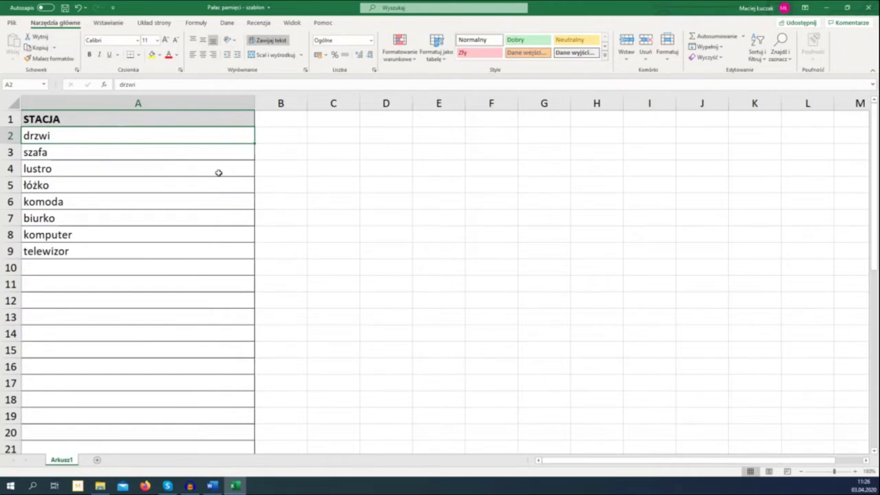
{"action": "left_click", "coordinate": [218, 103]}
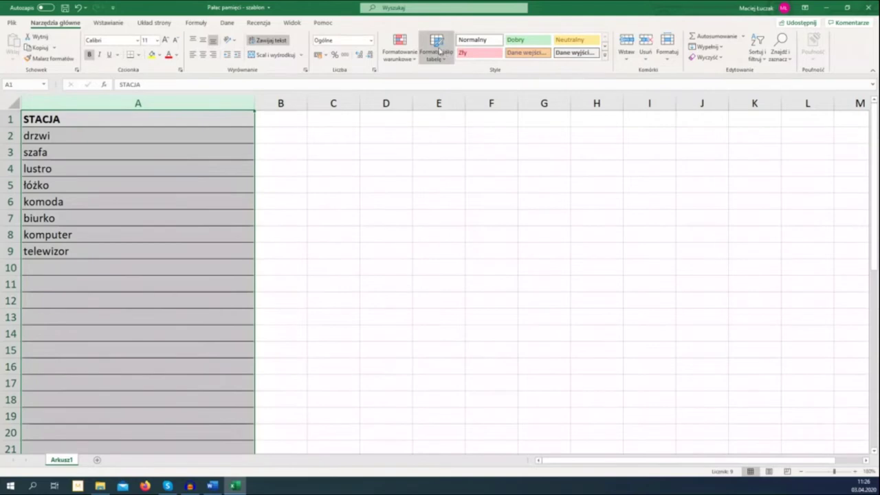
{"action": "left_click", "coordinate": [645, 44]}
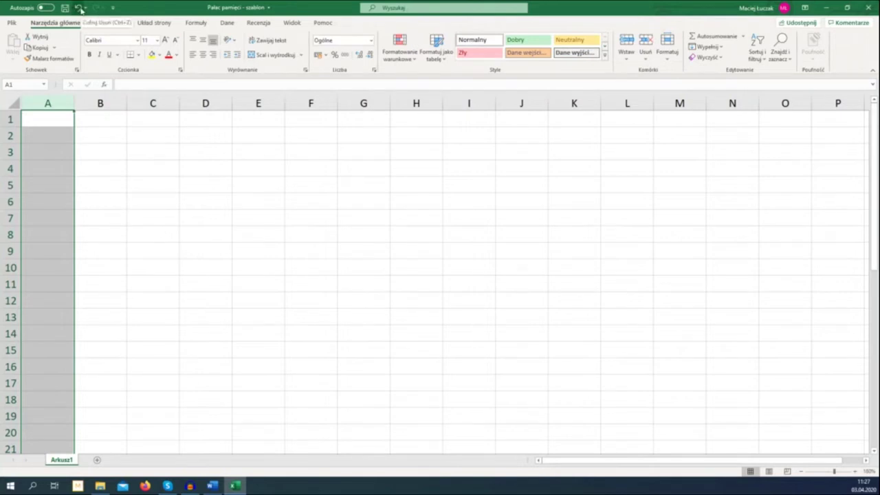
Step: Undo the column deletions until the POJĘCIE, SKOJARZENIE and STACJA columns are all restored
{"action": "left_click", "coordinate": [80, 8]}
{"action": "left_click", "coordinate": [80, 8]}
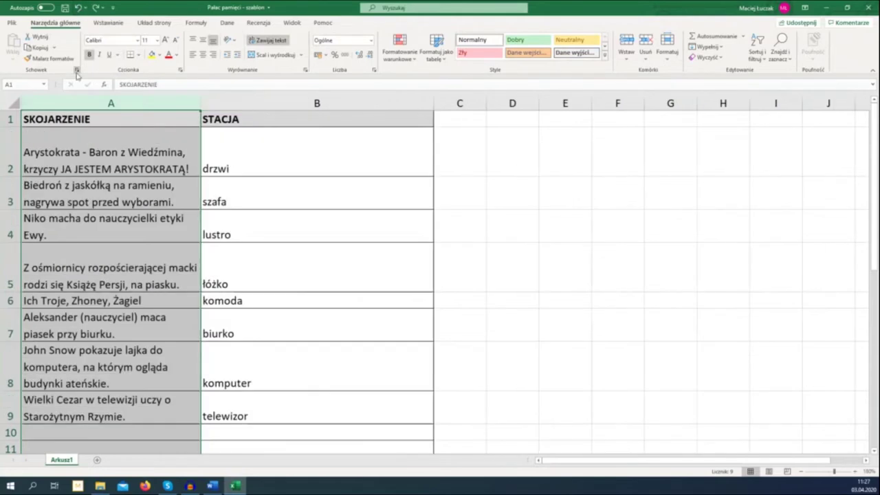
{"action": "left_click", "coordinate": [80, 9]}
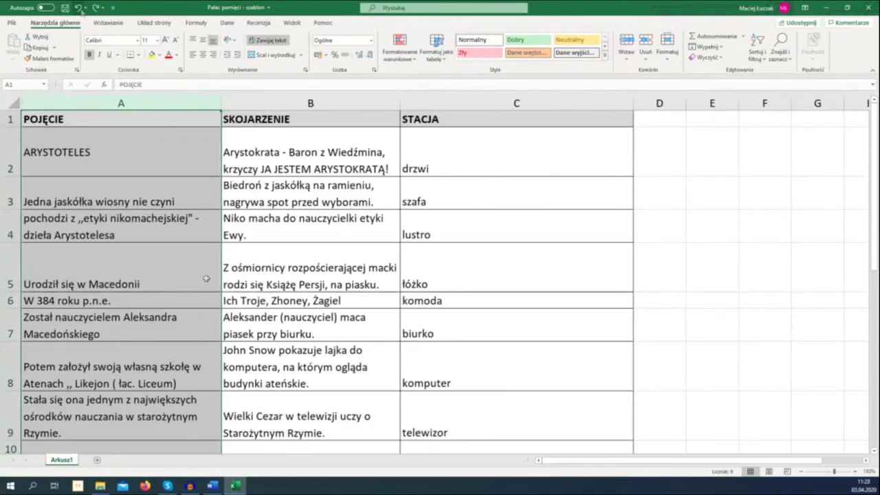
{"action": "left_click", "coordinate": [187, 349]}
{"action": "left_click", "coordinate": [182, 333]}
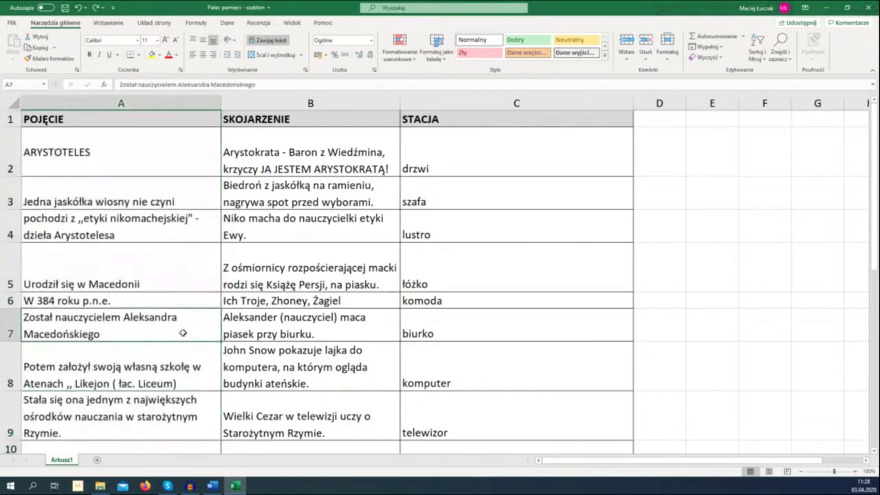
{"action": "left_click", "coordinate": [175, 269]}
{"action": "left_click", "coordinate": [160, 300]}
{"action": "left_click", "coordinate": [167, 268]}
{"action": "left_click", "coordinate": [159, 297]}
{"action": "left_click", "coordinate": [159, 296]}
Step: Replace the station in cell C7, for the Aleksander Macedoński row, with 'stół'
{"action": "scroll", "coordinate": [181, 416], "scroll_direction": "down", "scroll_amount": 1}
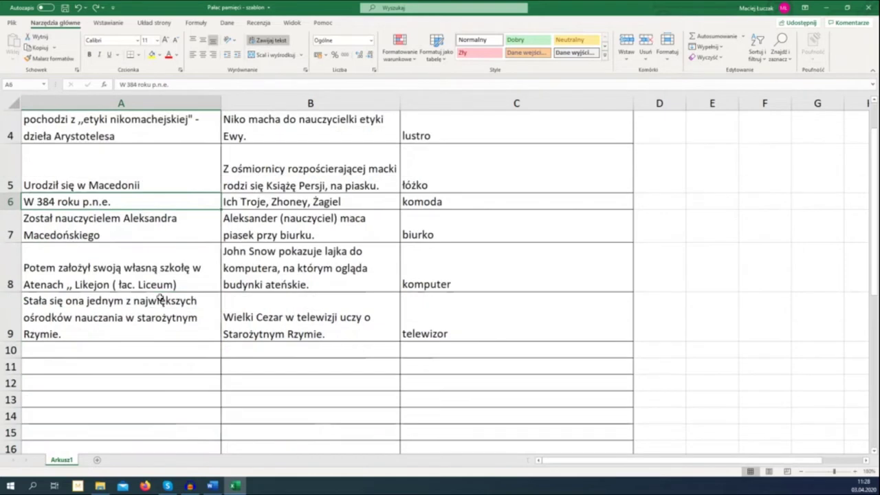
{"action": "left_click", "coordinate": [299, 235]}
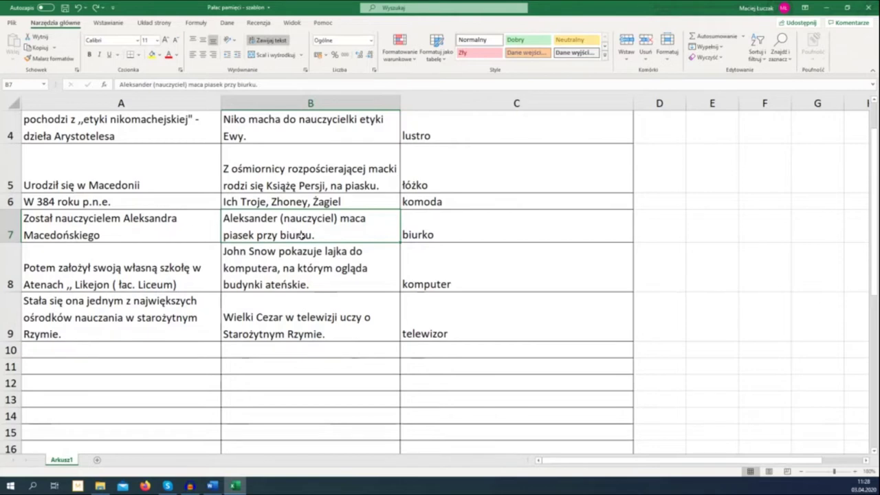
{"action": "left_click", "coordinate": [410, 230]}
{"action": "key", "text": "Delete"}
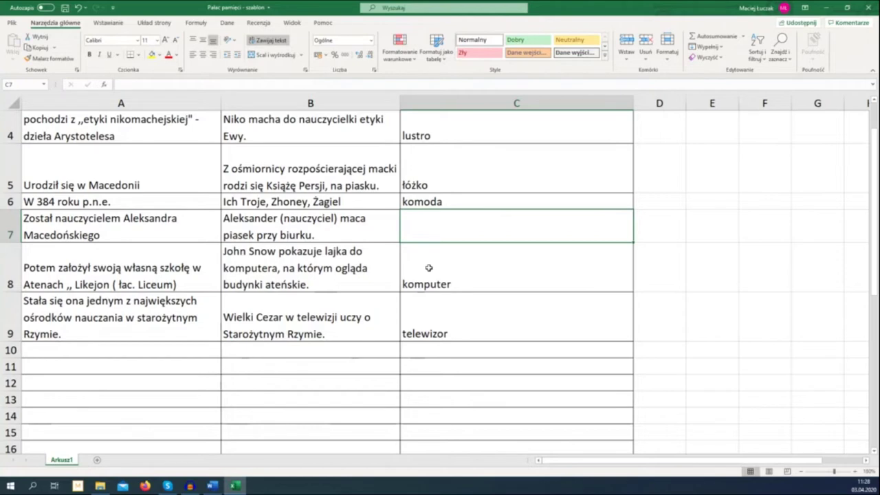
{"action": "double_click", "coordinate": [465, 224]}
{"action": "type", "text": "stół"}
{"action": "key", "text": "Return"}
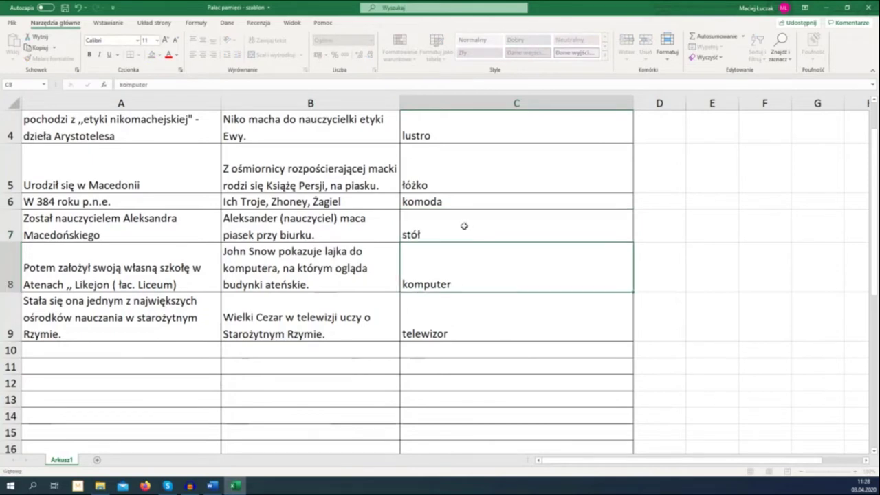
Step: Replace the association in cell B7 with 'Aleksander (nauczyciel z siłowni) rzuca piaskiem o stół i mówi "patrz ale fajnie".'
{"action": "key", "text": "Up"}
{"action": "key", "text": "Left"}
{"action": "key", "text": "Left"}
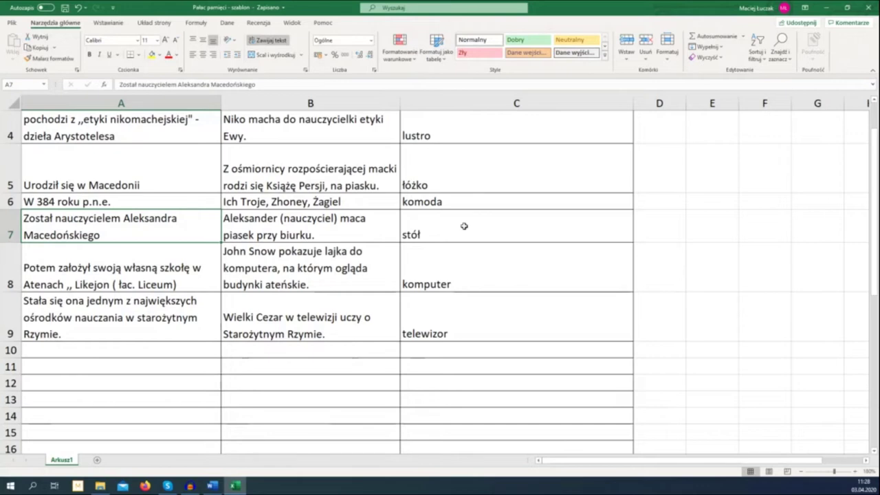
{"action": "key", "text": "Tab"}
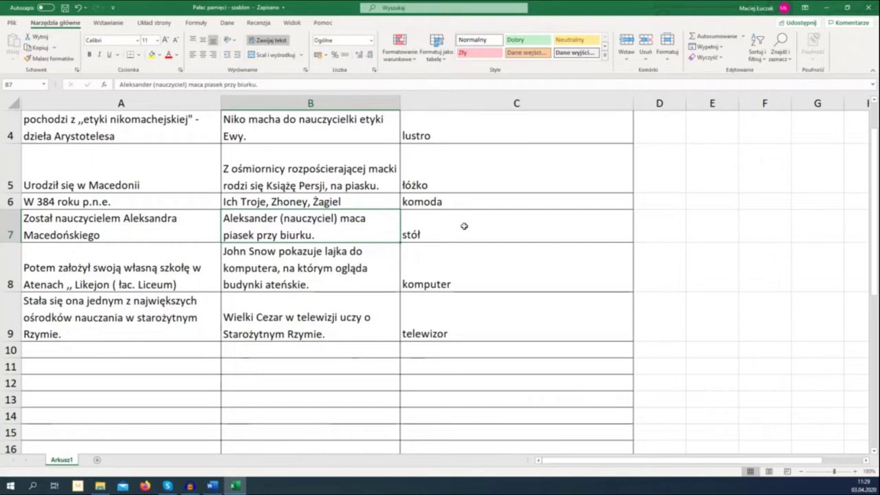
{"action": "double_click", "coordinate": [368, 230]}
{"action": "key", "text": "ctrl+a"}
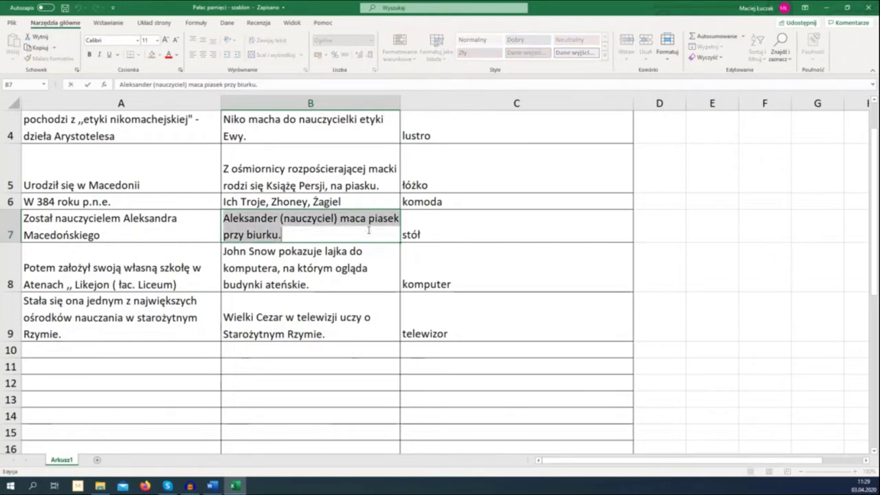
{"action": "type", "text": "Arystokrata - Baron z Wiedźmina, krzyczy JA JESTEM ARYSTOKRATĄ!"}
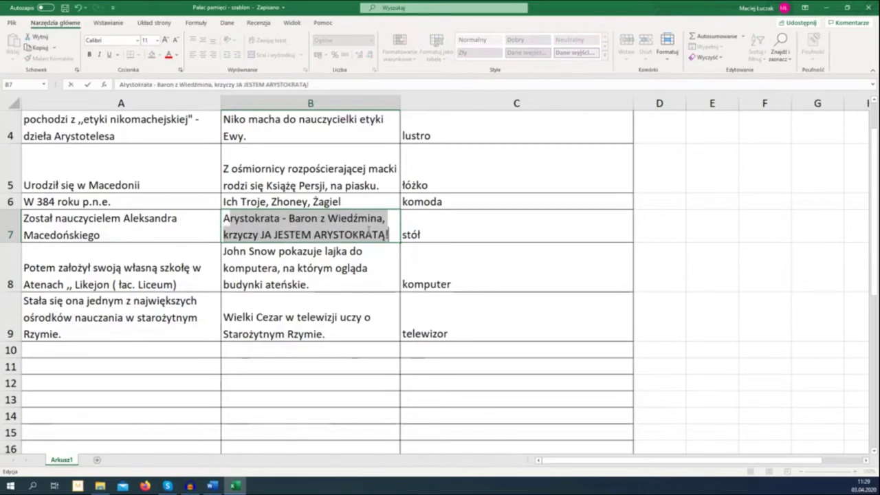
{"action": "type", "text": "Aleksander "}
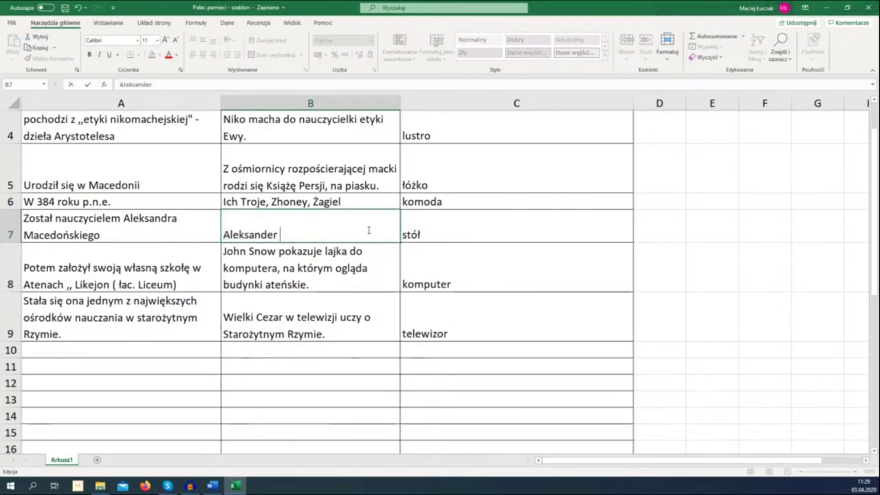
{"action": "type", "text": "(nauczyciel z si"}
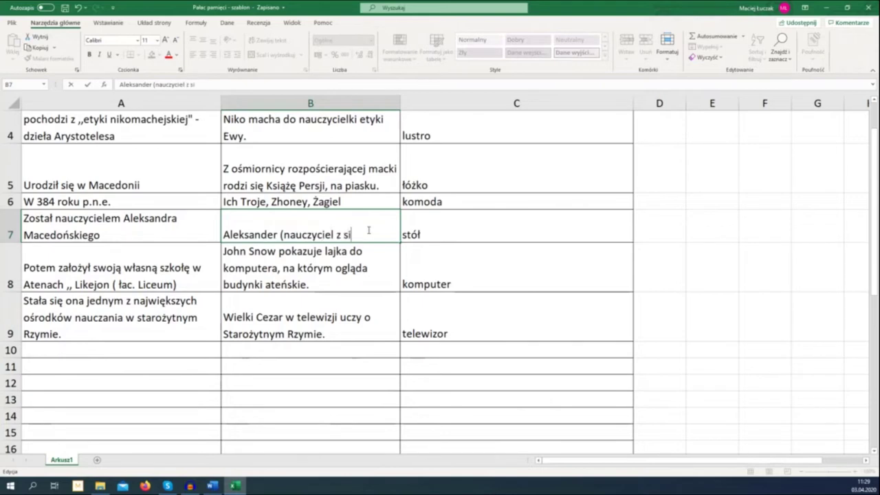
{"action": "type", "text": "łowni) rzuc"}
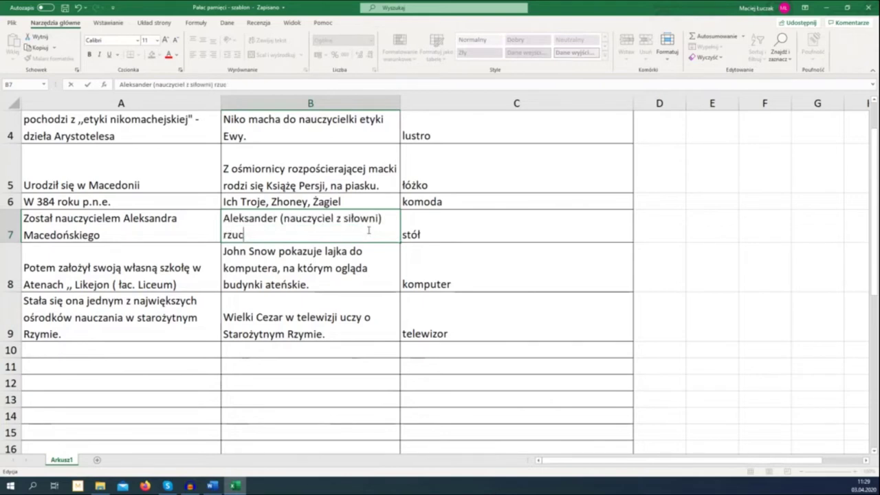
{"action": "type", "text": "a piaskiem o st"}
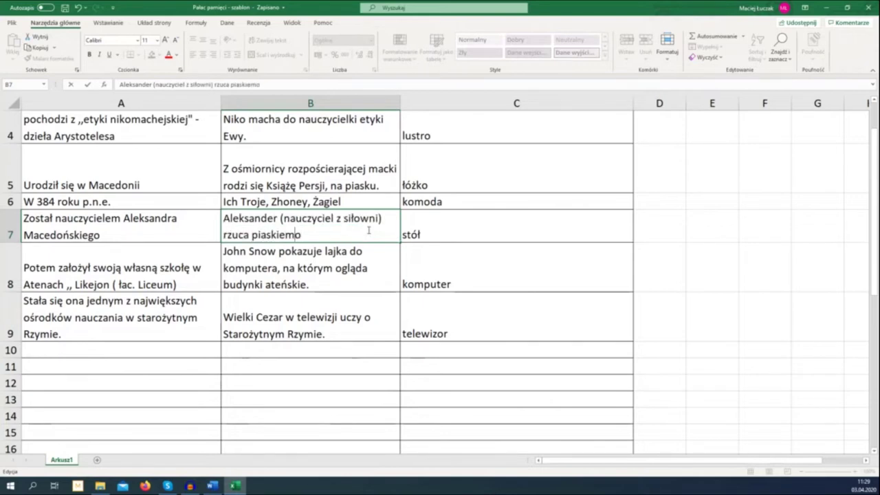
{"action": "type", "text": "ół i mówi \""}
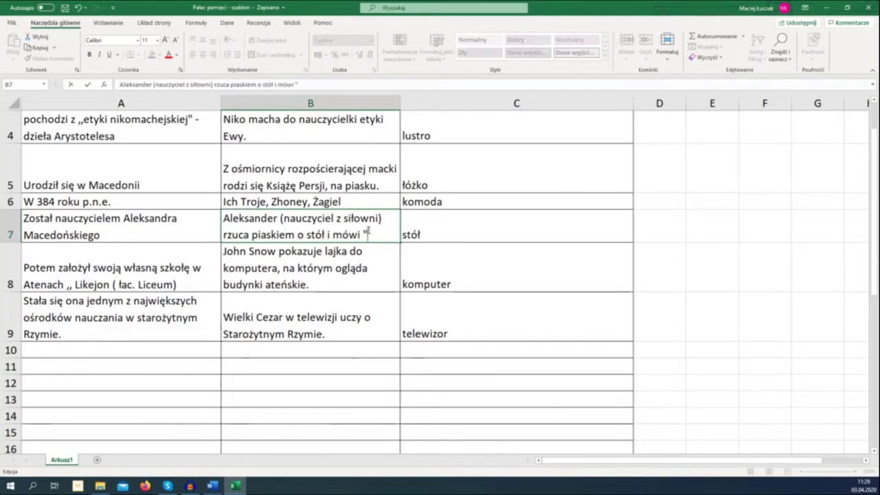
{"action": "type", "text": "patrz ale fajnie\"."}
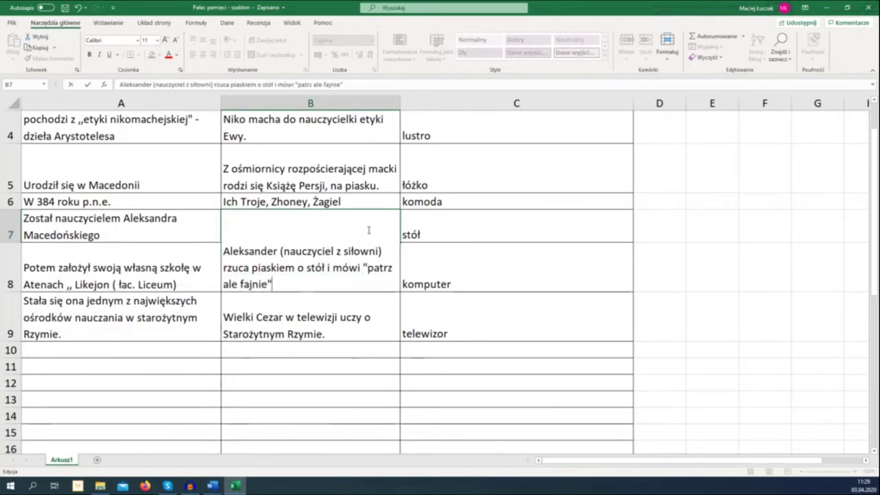
{"action": "key", "text": "Return"}
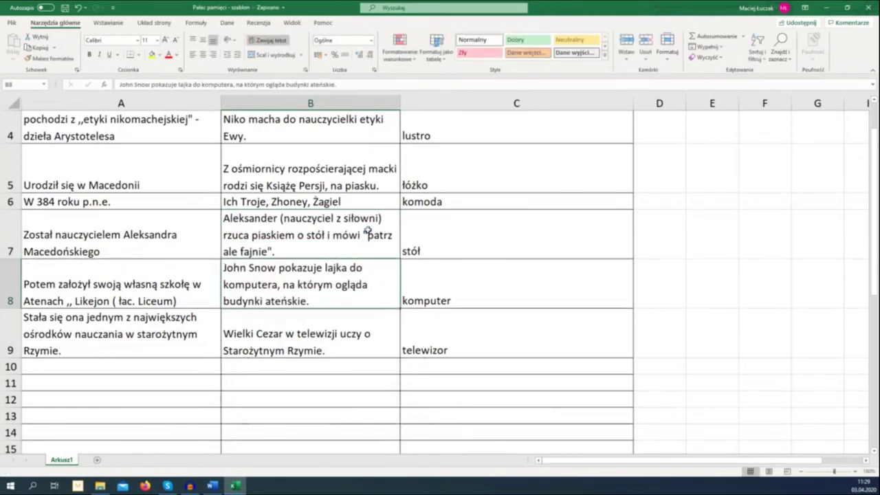
Step: Reword the association in cell B7 to 'Aleksander (nauczyciel z siłowni) maca stół z piasku i mówił "ale to fajne".'
{"action": "left_click", "coordinate": [369, 232]}
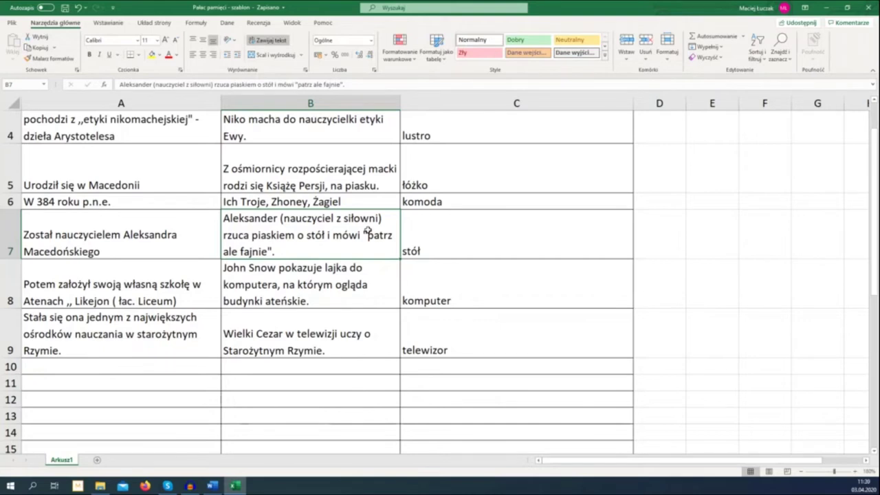
{"action": "double_click", "coordinate": [368, 234]}
{"action": "left_click_drag", "start_coordinate": [368, 235], "coordinate": [364, 252]}
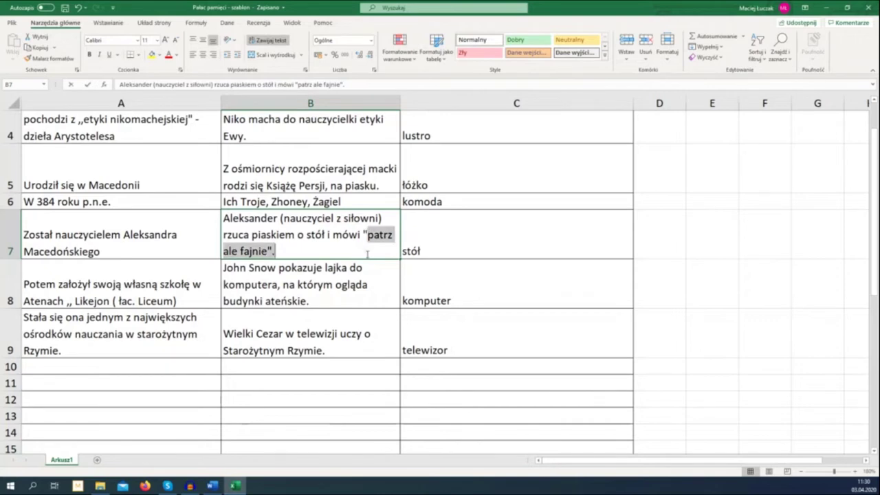
{"action": "left_click", "coordinate": [362, 252]}
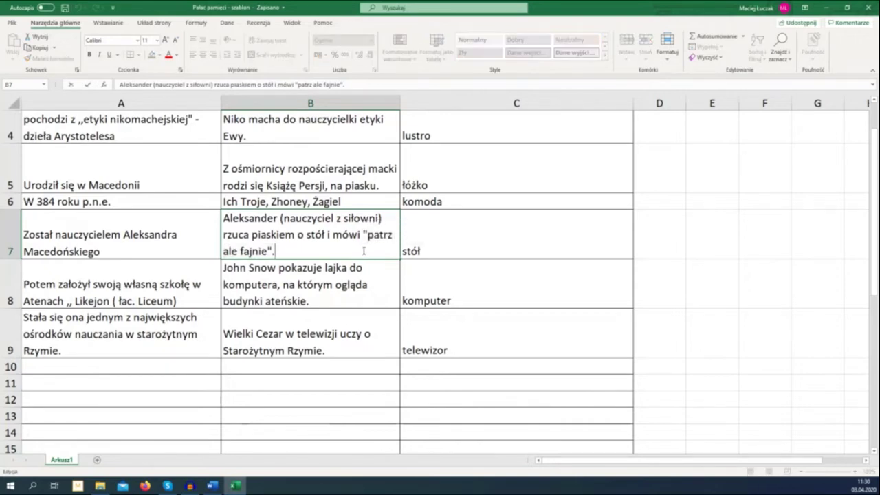
{"action": "left_click_drag", "start_coordinate": [362, 251], "coordinate": [222, 232]}
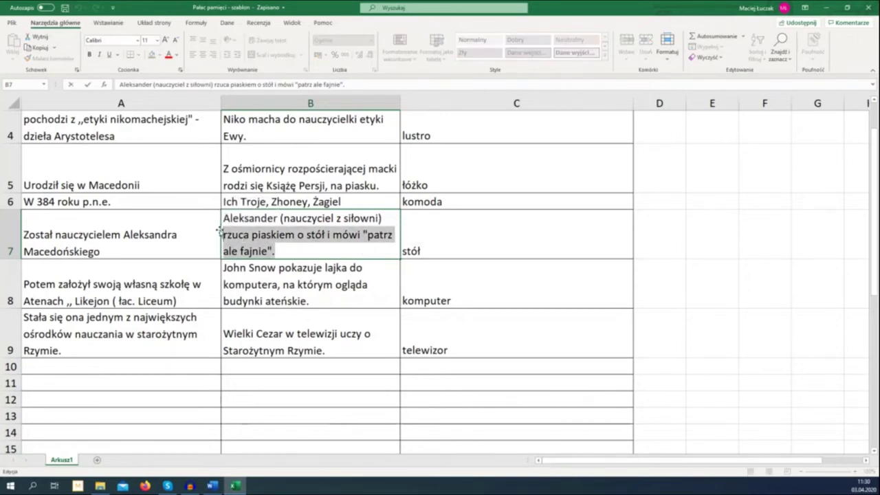
{"action": "type", "text": "maca stół"}
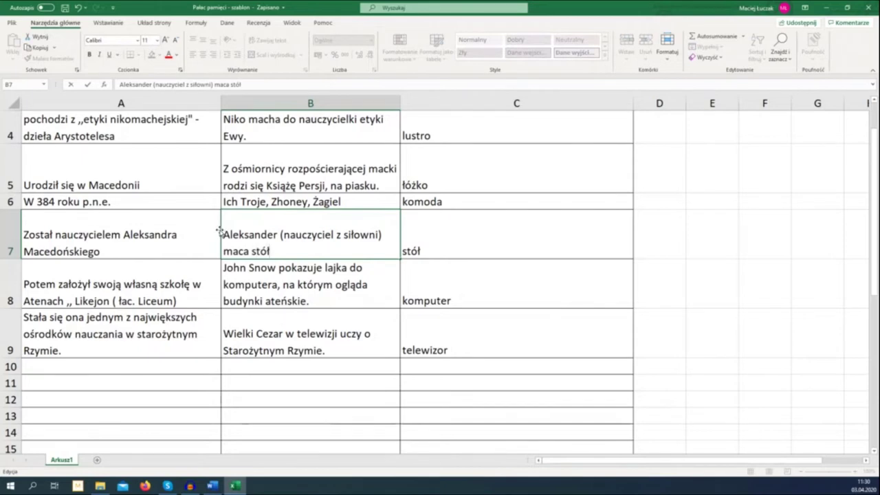
{"action": "type", "text": " z piasku i mó"}
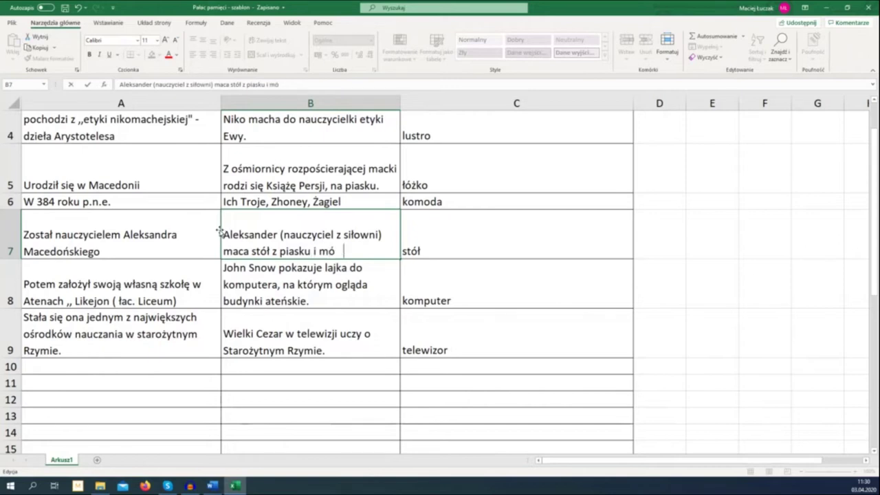
{"action": "type", "text": "wił \"ale to fajne\"."}
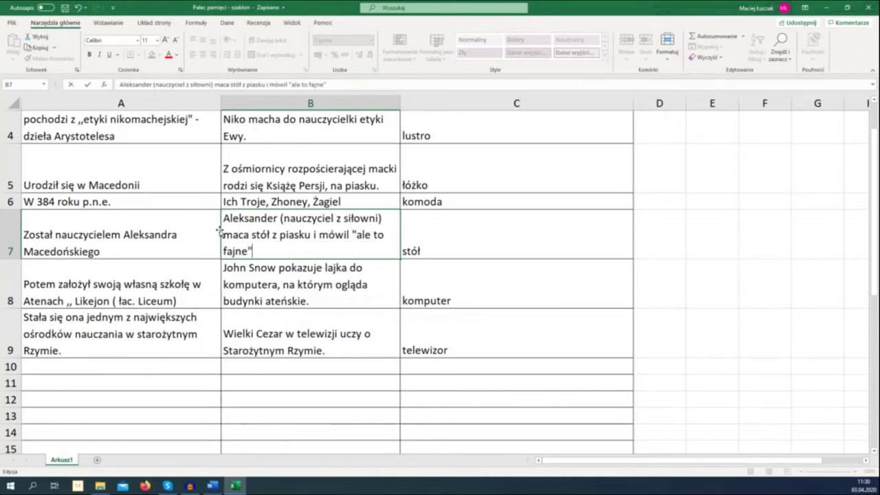
{"action": "key", "text": "Return"}
{"action": "key", "text": "Up"}
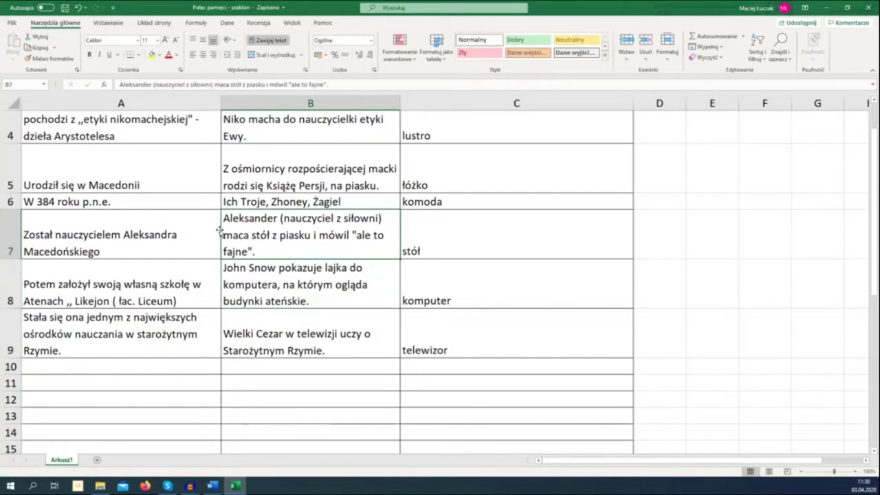
Step: Review the concepts, associations and stations across the whole table, including the empty rows below
{"action": "scroll", "coordinate": [220, 275], "scroll_direction": "up", "scroll_amount": 1}
{"action": "scroll", "coordinate": [220, 278], "scroll_direction": "down", "scroll_amount": 1}
{"action": "scroll", "coordinate": [220, 278], "scroll_direction": "up", "scroll_amount": 1}
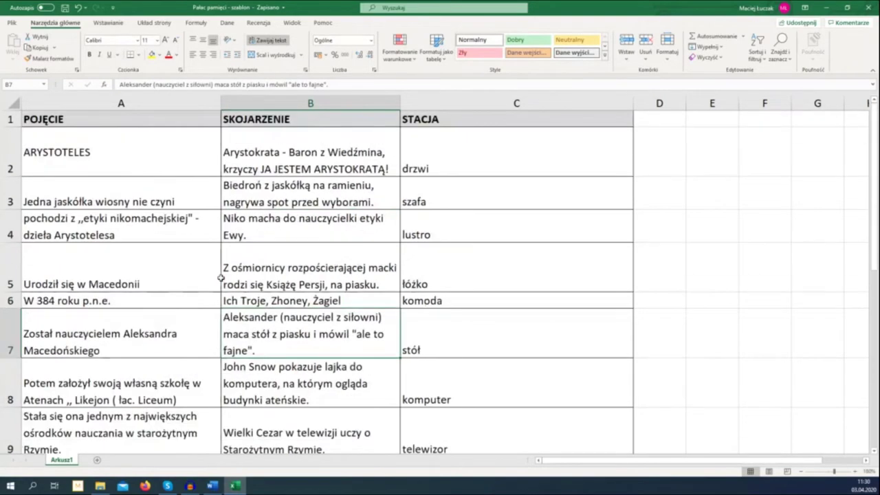
{"action": "scroll", "coordinate": [220, 278], "scroll_direction": "down", "scroll_amount": 9}
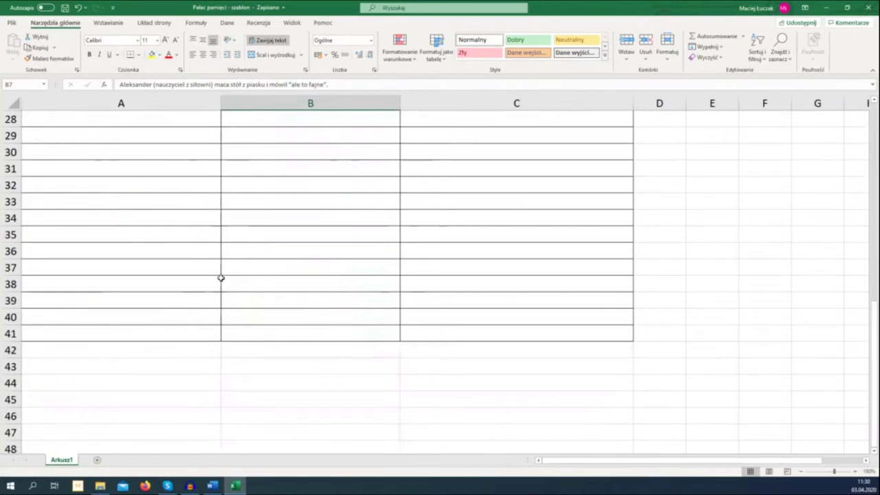
{"action": "scroll", "coordinate": [221, 277], "scroll_direction": "up", "scroll_amount": 8}
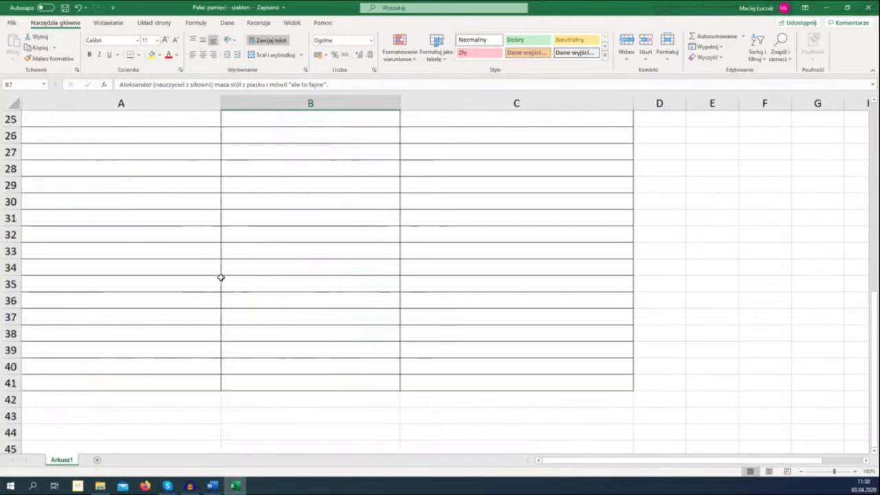
{"action": "scroll", "coordinate": [220, 278], "scroll_direction": "down", "scroll_amount": 1}
{"action": "scroll", "coordinate": [220, 278], "scroll_direction": "down", "scroll_amount": 3}
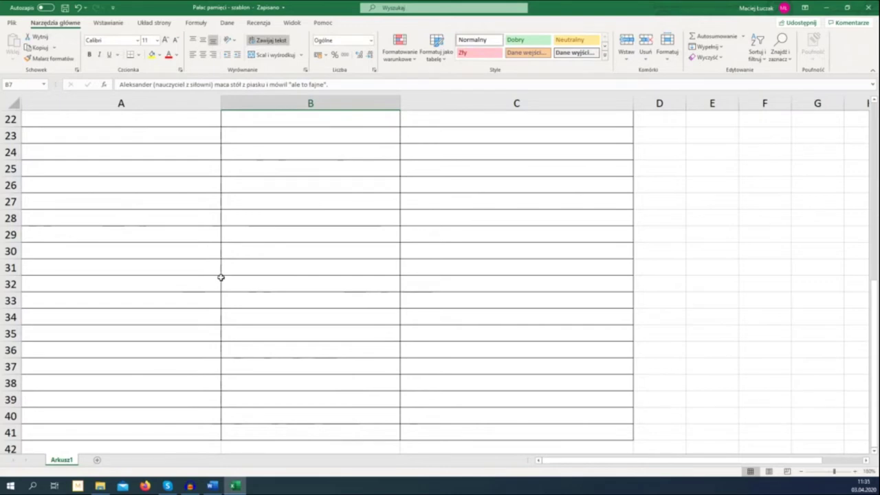
{"action": "scroll", "coordinate": [221, 277], "scroll_direction": "up", "scroll_amount": 7}
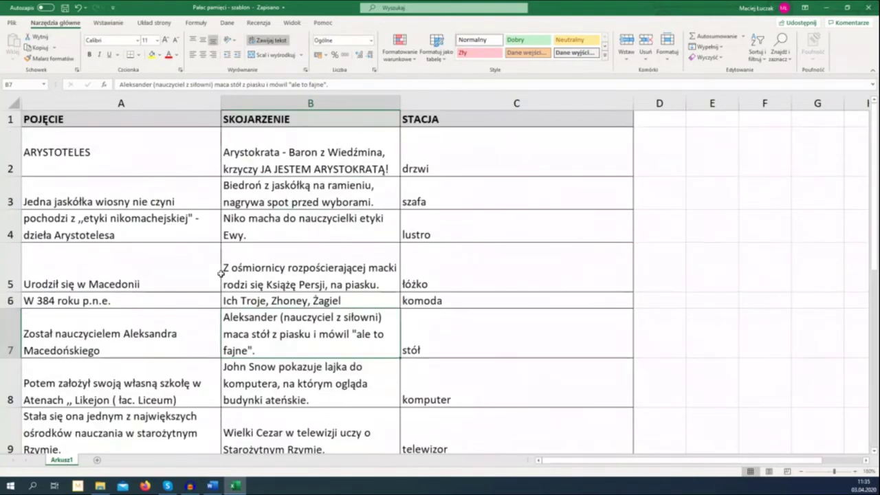
{"action": "scroll", "coordinate": [221, 274], "scroll_direction": "down", "scroll_amount": 2}
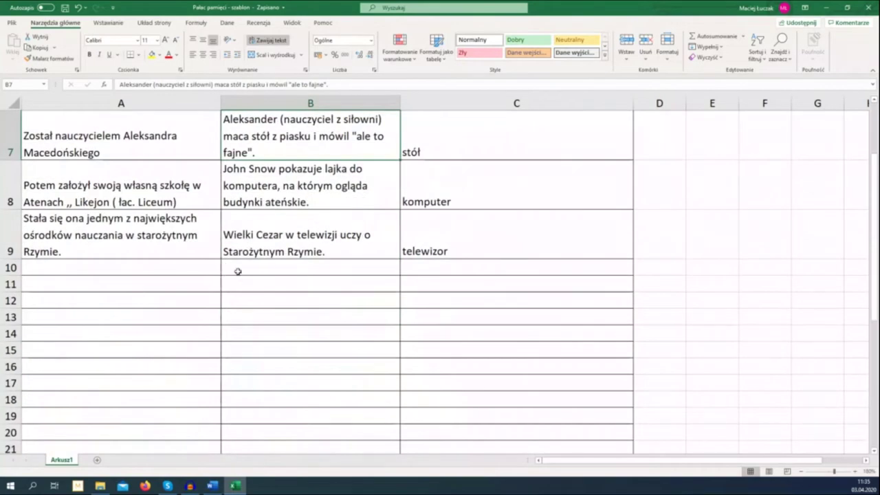
Step: Switch to the Aristotle notes in Word and delete the first block, from 'ARYSTOTELES' through 'w starożytnym Rzymie.', plus the blank line after it
{"action": "left_click", "coordinate": [219, 485]}
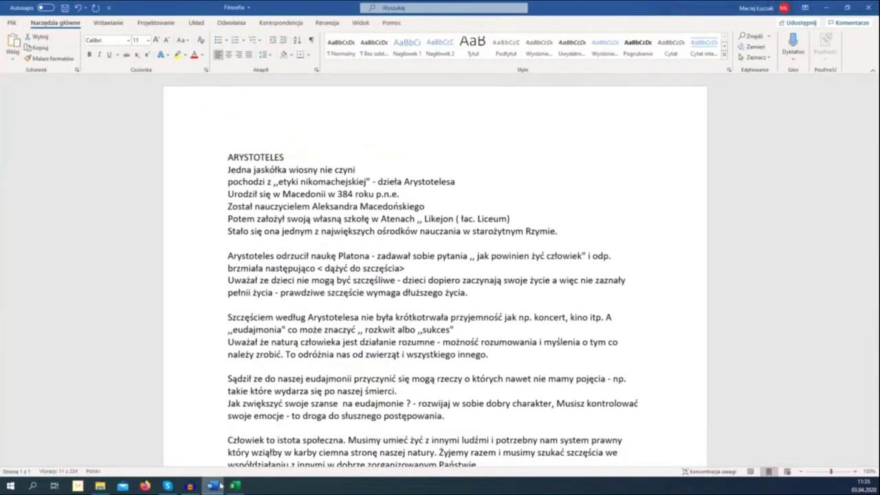
{"action": "left_click", "coordinate": [591, 227]}
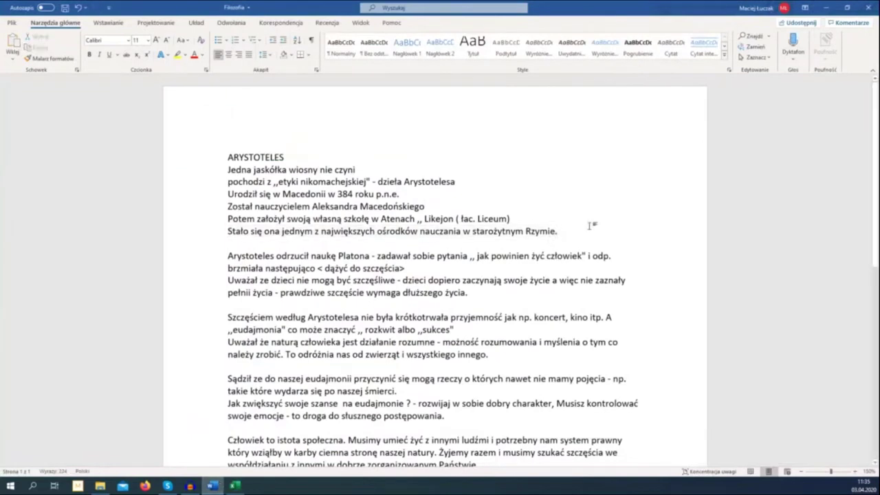
{"action": "left_click_drag", "start_coordinate": [569, 230], "coordinate": [224, 158]}
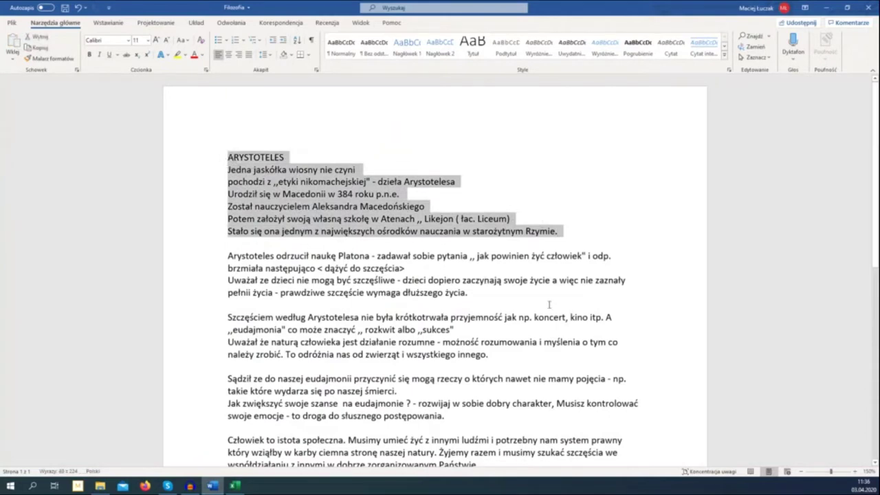
{"action": "scroll", "coordinate": [547, 301], "scroll_direction": "down", "scroll_amount": 1}
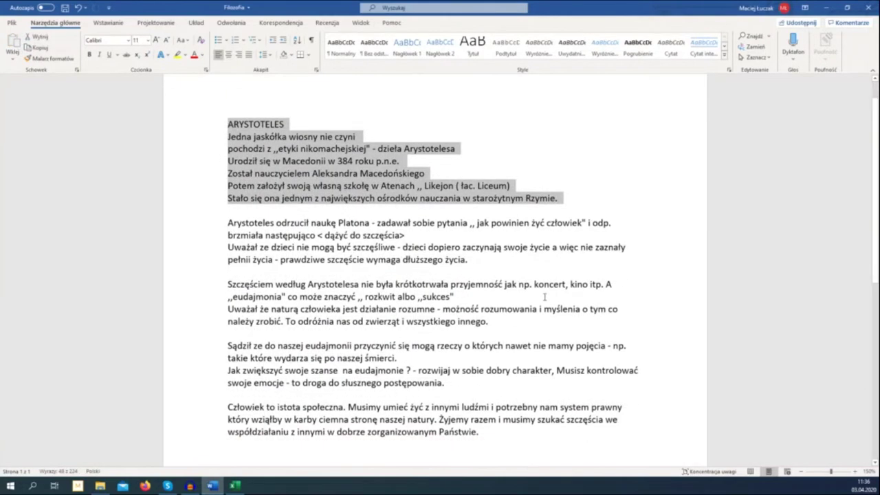
{"action": "scroll", "coordinate": [544, 297], "scroll_direction": "down", "scroll_amount": 1}
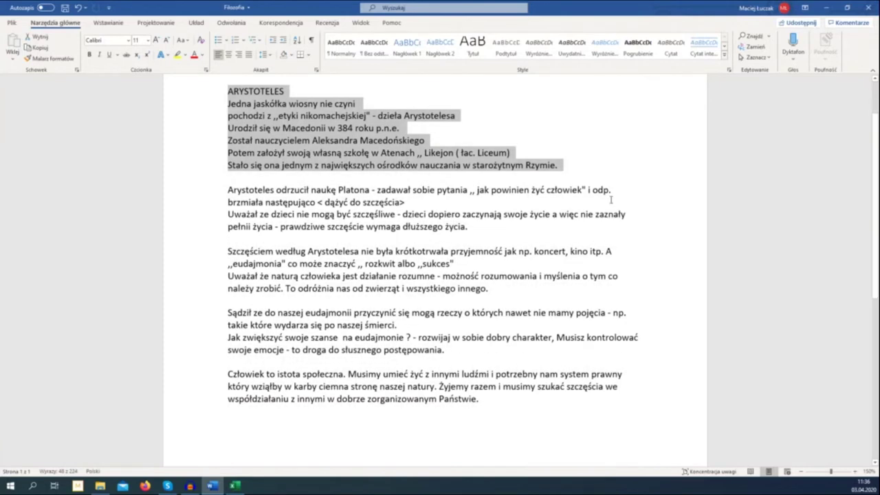
{"action": "left_click", "coordinate": [574, 173]}
{"action": "left_click_drag", "start_coordinate": [575, 163], "coordinate": [235, 84]}
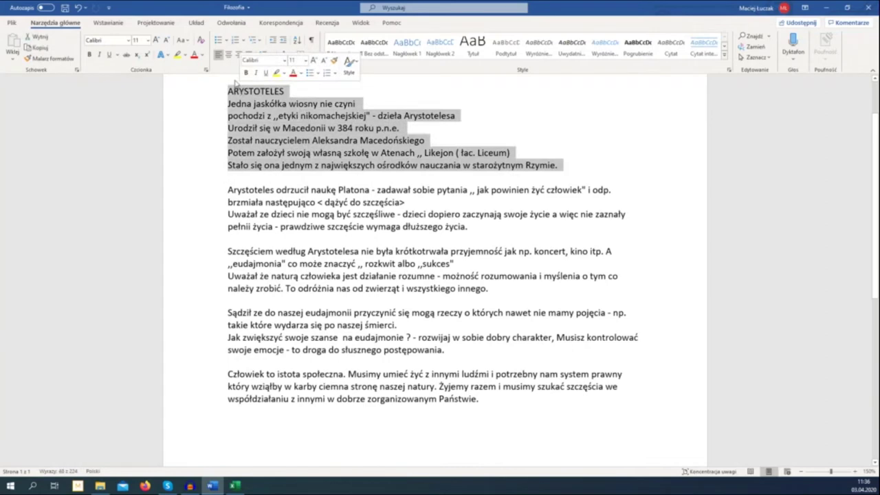
{"action": "key", "text": "Delete"}
{"action": "key", "text": "Delete"}
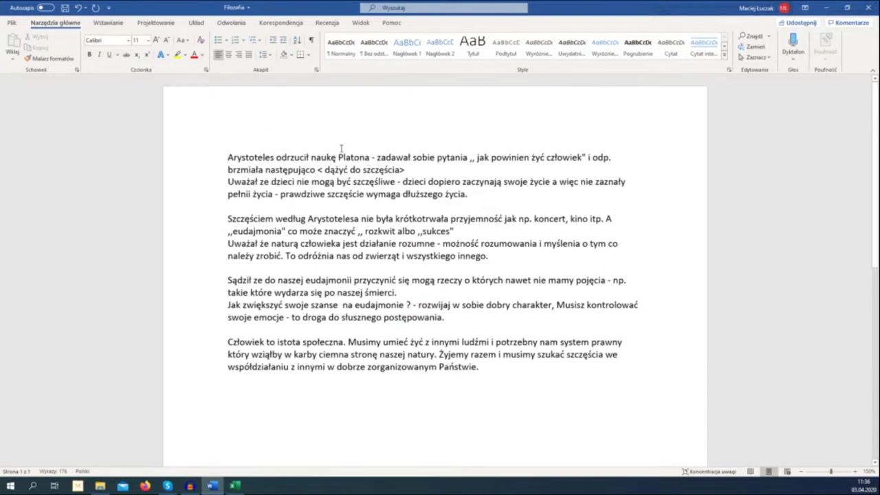
Step: Split the first sentence after 'Arystoteles odrzucił naukę Platona' and remove the dash before 'zadawał sobie pytania'
{"action": "left_click", "coordinate": [370, 157]}
{"action": "key", "text": "Return"}
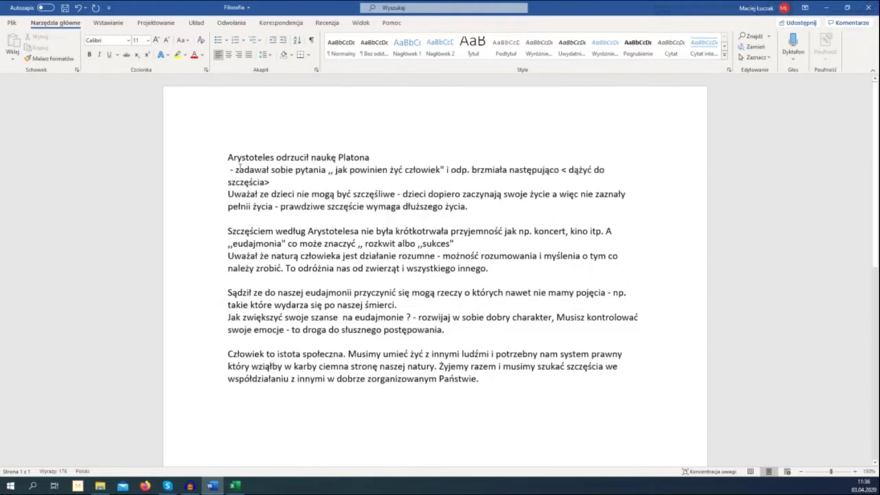
{"action": "key", "text": "Delete"}
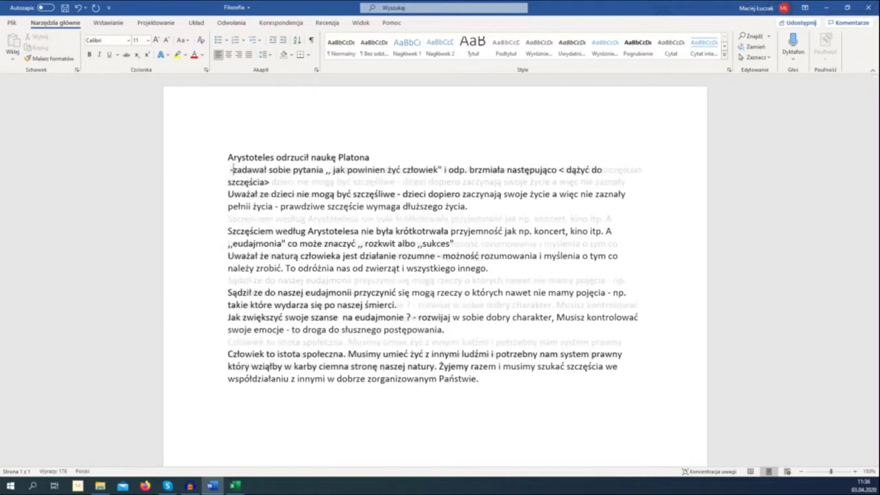
{"action": "key", "text": "Delete"}
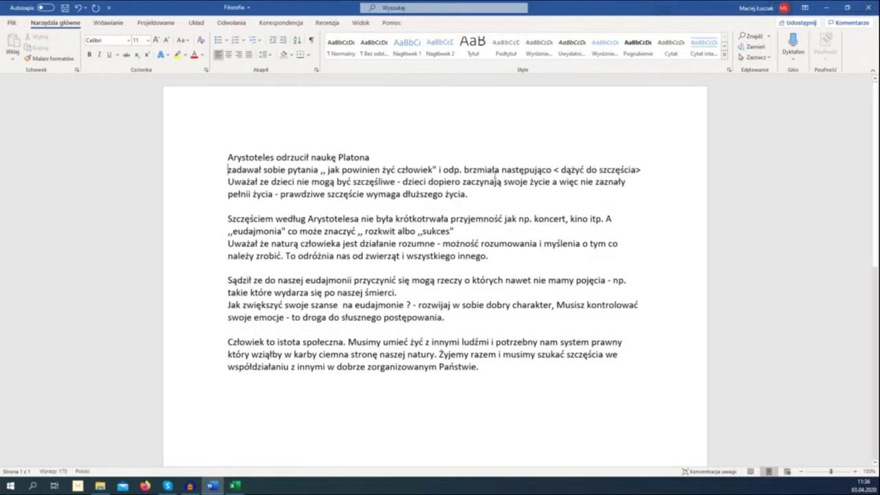
{"action": "key", "text": "BackSpace"}
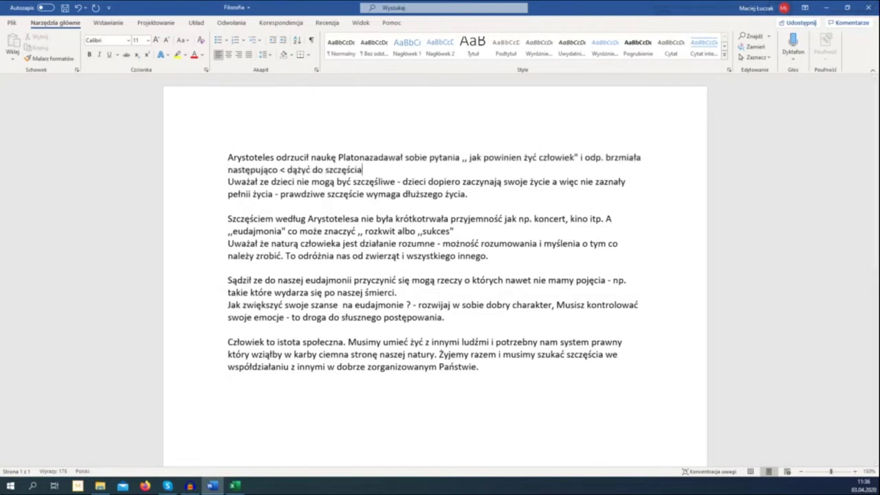
{"action": "key", "text": "BackSpace"}
{"action": "key", "text": "BackSpace"}
{"action": "key", "text": "BackSpace"}
{"action": "key", "text": "BackSpace"}
{"action": "key", "text": "BackSpace"}
{"action": "type", "text": "ęścia>"}
Step: Put 'odp. brzmiała następująco < dążyć do szczęścia>' and 'zadawał sobie pytania' each at the start of its own line
{"action": "left_click", "coordinate": [584, 157]}
{"action": "key", "text": "Return"}
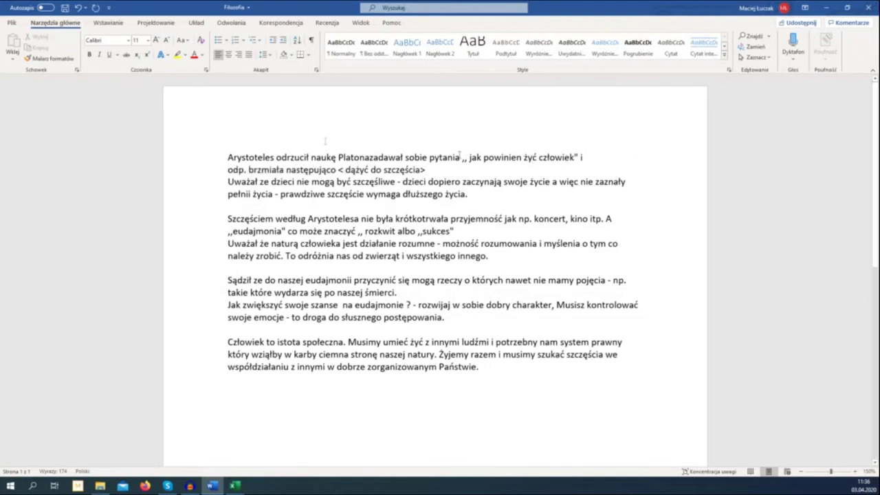
{"action": "left_click", "coordinate": [369, 158]}
{"action": "key", "text": "Return"}
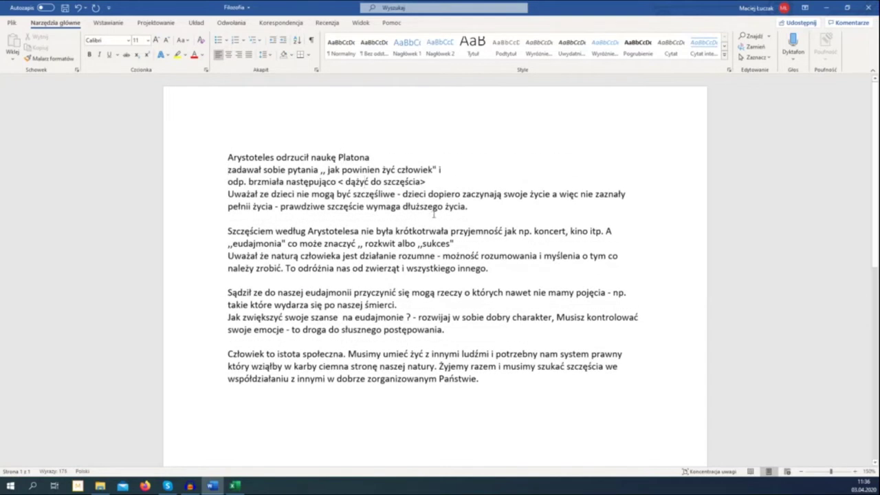
Step: Replace the dash after 'Uważał ze dzieci nie mogą być szczęśliwe' with a line break
{"action": "left_click", "coordinate": [400, 195]}
{"action": "key", "text": "BackSpace"}
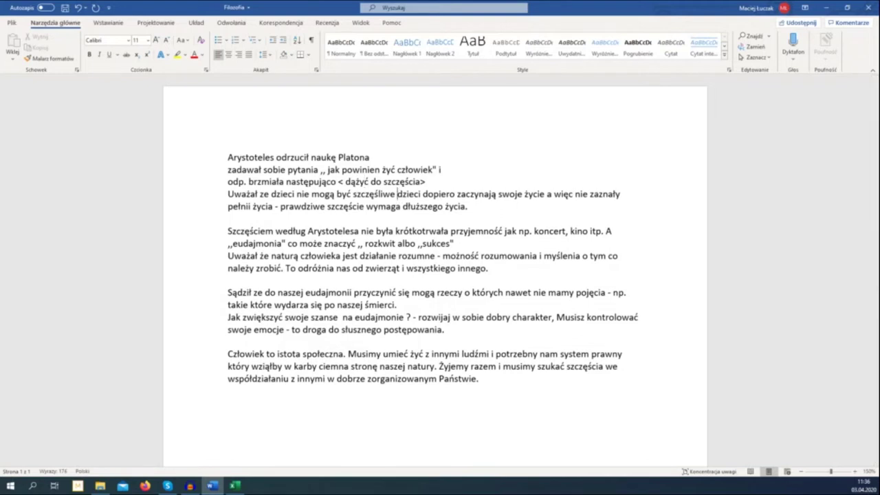
{"action": "key", "text": "Return"}
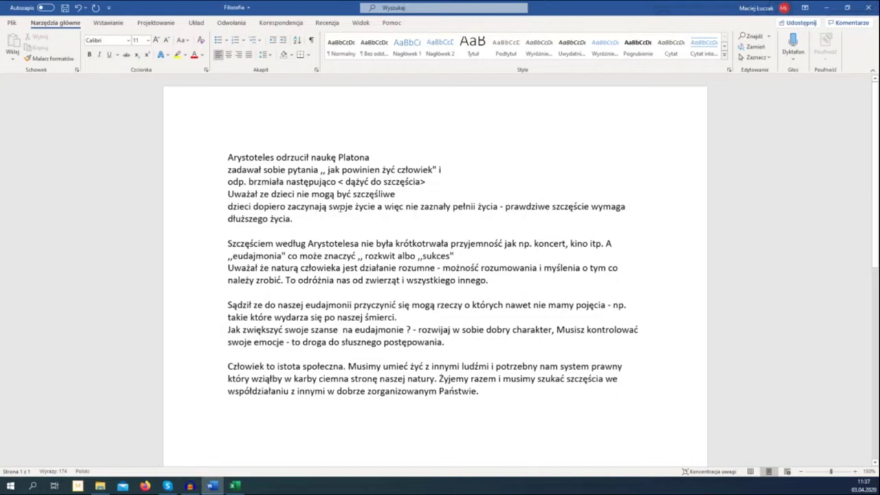
{"action": "triple_click", "coordinate": [339, 208]}
{"action": "key", "text": "BackSpace"}
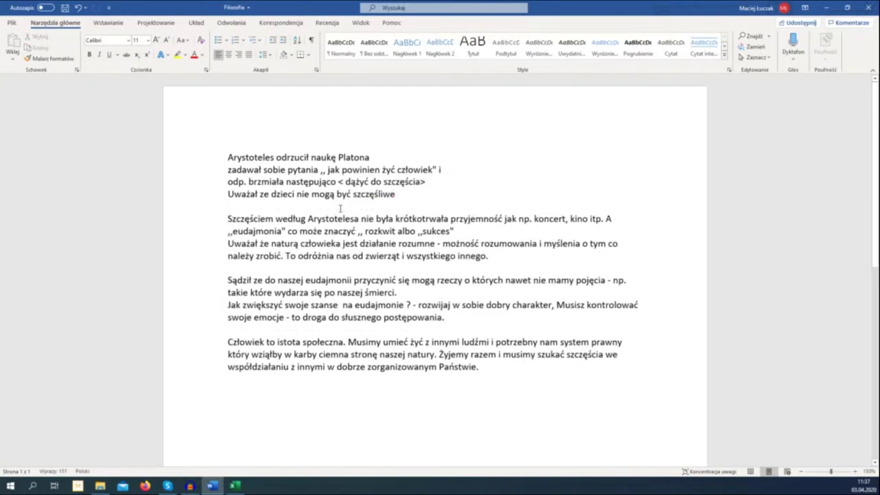
{"action": "key", "text": "ctrl+z"}
Step: Remove 'swoje' and replace 'a' with a dash so the line reads 'dzieci dopiero zaczynają życie - więc'
{"action": "triple_click", "coordinate": [339, 210]}
{"action": "double_click", "coordinate": [340, 210]}
{"action": "key", "text": "BackSpace"}
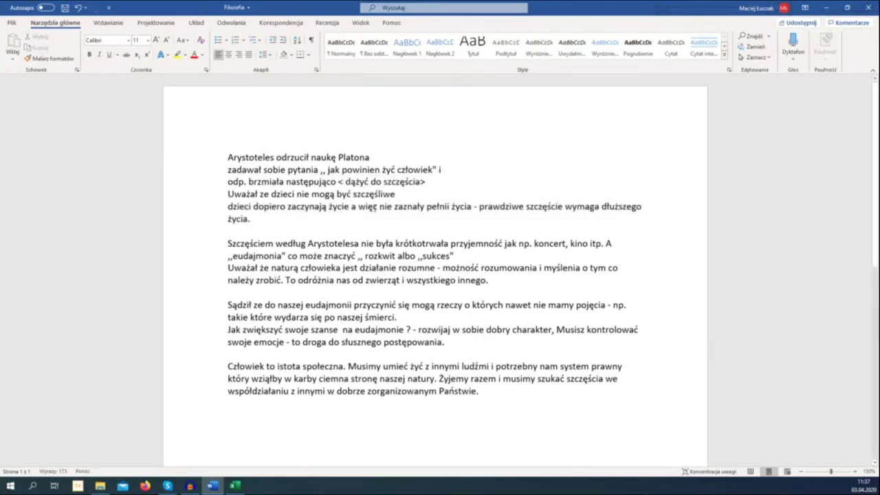
{"action": "left_click", "coordinate": [359, 207]}
{"action": "key", "text": "BackSpace"}
{"action": "key", "text": "BackSpace"}
{"action": "key", "text": "BackSpace"}
{"action": "key", "text": "BackSpace"}
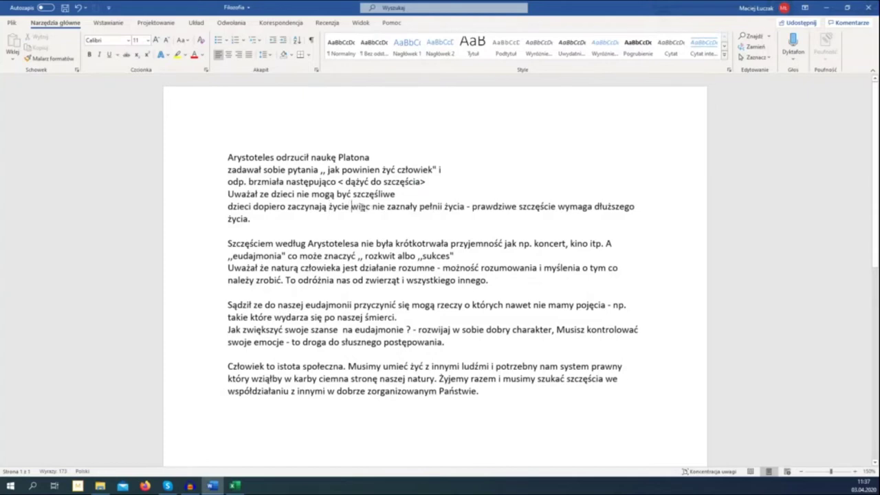
{"action": "type", "text": "e -"}
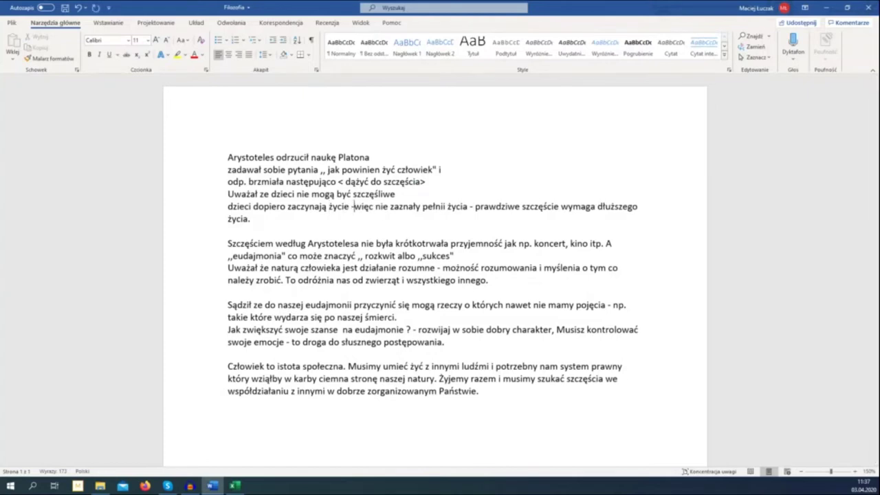
Step: Shorten 'pełnii życia' to 'pełni' so the clause reads 'więc nie zaznały pełni -'
{"action": "double_click", "coordinate": [460, 206]}
{"action": "key", "text": "BackSpace"}
{"action": "key", "text": "BackSpace"}
{"action": "key", "text": "BackSpace"}
{"action": "key", "text": "BackSpace"}
{"action": "key", "text": "BackSpace"}
{"action": "key", "text": "BackSpace"}
{"action": "key", "text": "BackSpace"}
{"action": "key", "text": "BackSpace"}
{"action": "key", "text": "BackSpace"}
{"action": "key", "text": "BackSpace"}
{"action": "type", "text": "jego pełni -"}
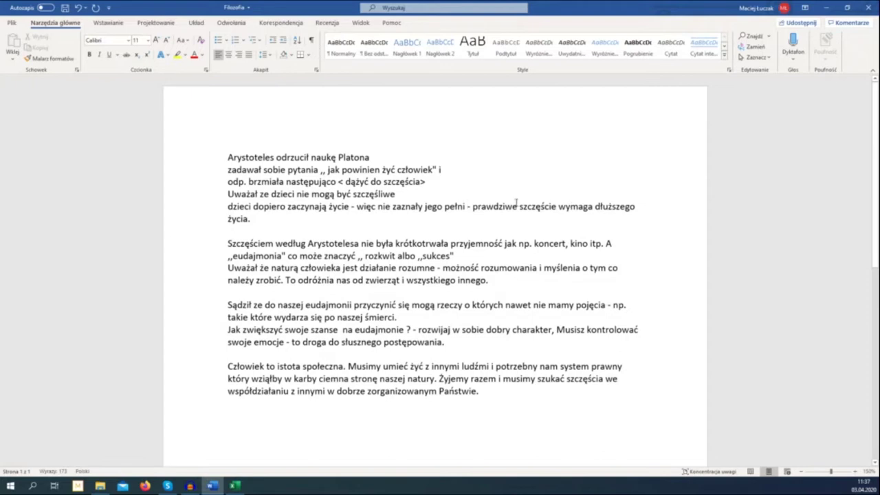
{"action": "double_click", "coordinate": [433, 206]}
{"action": "key", "text": "BackSpace"}
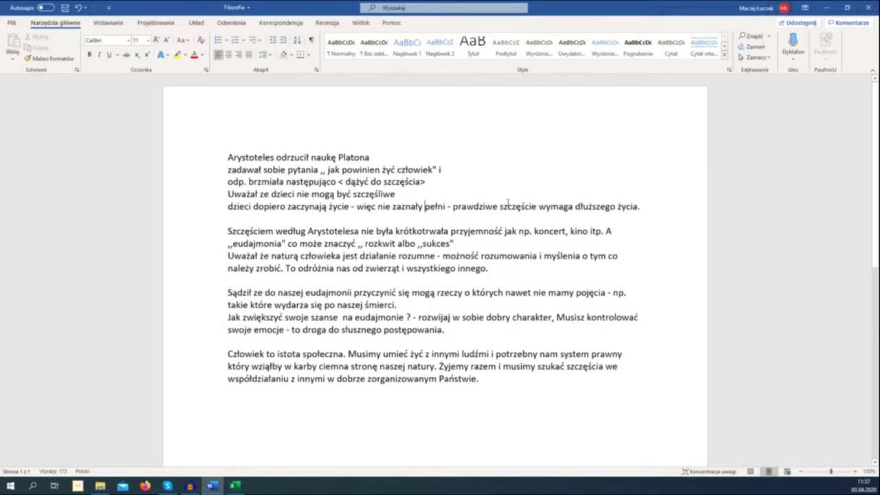
Step: Remove the period at the end of the line 'prawdziwe szczęście wymaga dłuższego życia'
{"action": "left_click", "coordinate": [642, 205]}
{"action": "key", "text": "BackSpace"}
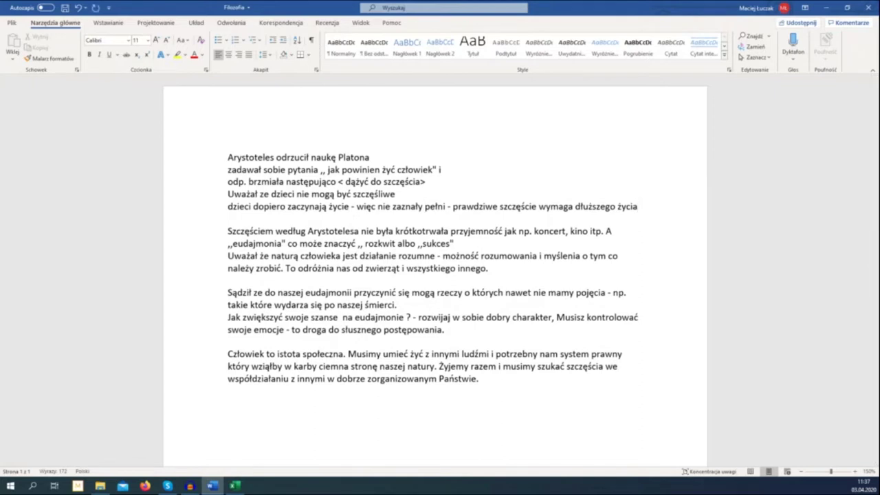
{"action": "mouse_move", "coordinate": [235, 485]}
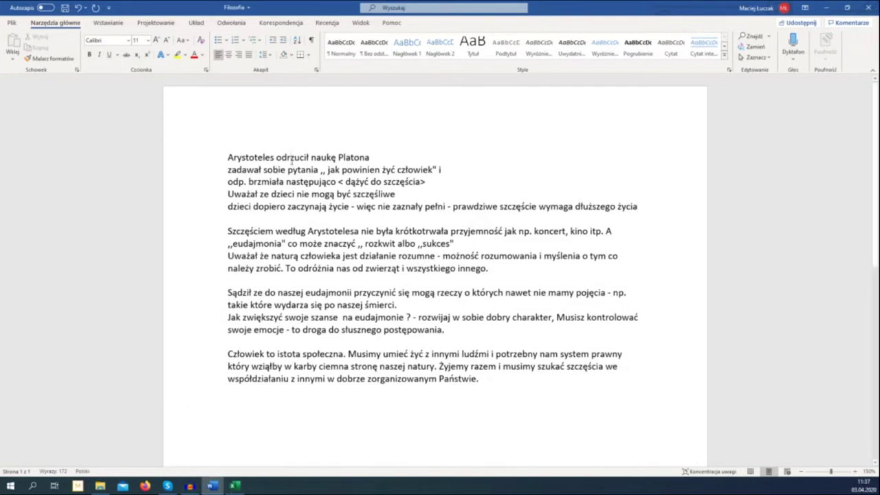
Step: Copy the line 'Arystoteles odrzucił naukę Platona' from the Word notes into cell A10 of the Excel memory palace table
{"action": "triple_click", "coordinate": [332, 158]}
{"action": "key", "text": "ctrl+c"}
{"action": "right_click", "coordinate": [333, 158]}
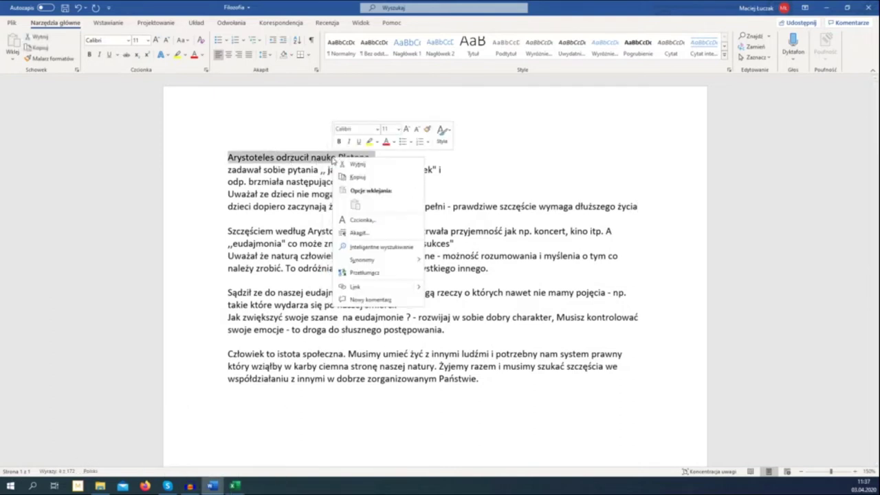
{"action": "left_click", "coordinate": [347, 178]}
{"action": "mouse_move", "coordinate": [234, 486]}
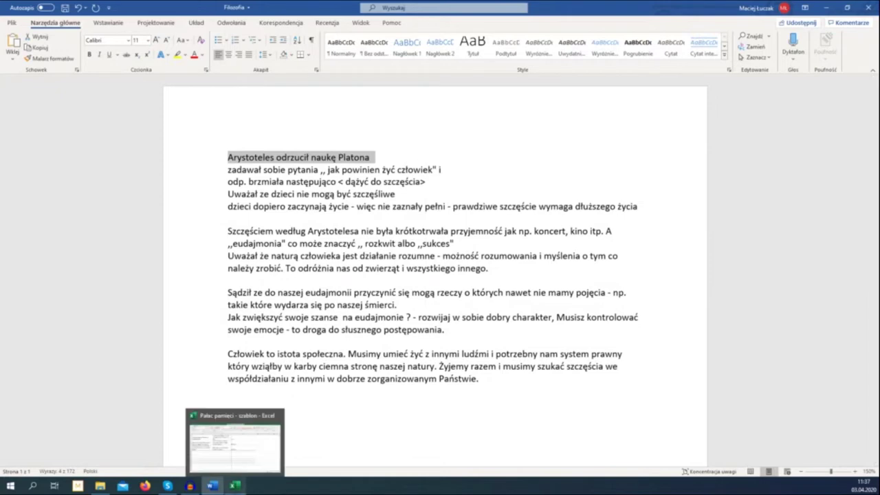
{"action": "left_click", "coordinate": [235, 440]}
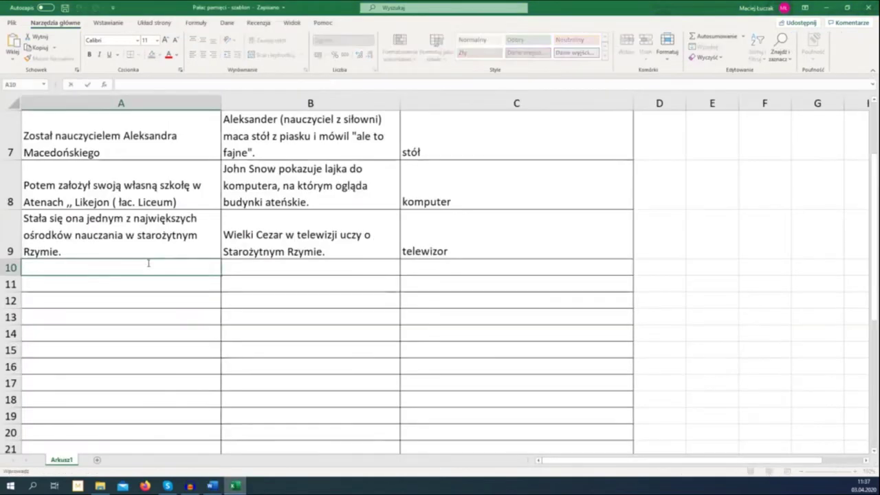
{"action": "key", "text": "ctrl+v"}
{"action": "key", "text": "Return"}
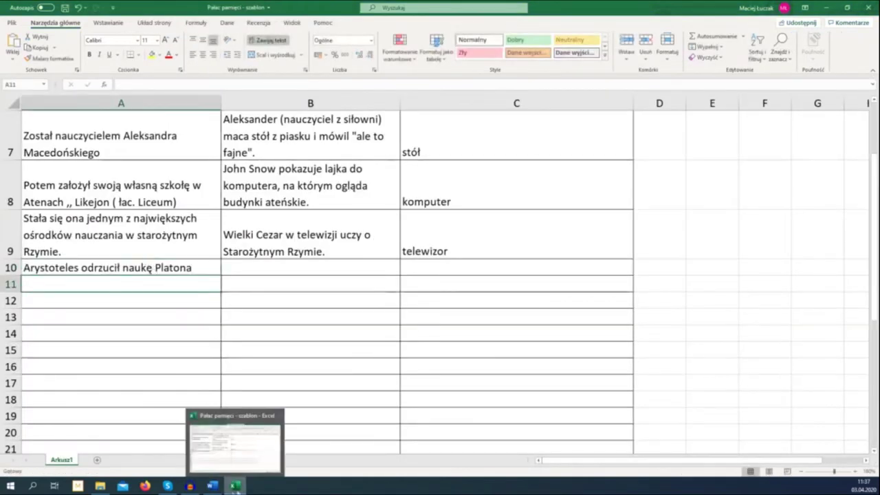
Step: Copy the Word line 'zadawał sobie pytania ,, jak powinien żyć człowiek"' into Excel cell A11, leaving out the trailing 'i'
{"action": "left_click", "coordinate": [212, 486]}
{"action": "triple_click", "coordinate": [346, 168]}
{"action": "right_click", "coordinate": [346, 168]}
{"action": "left_click", "coordinate": [376, 190]}
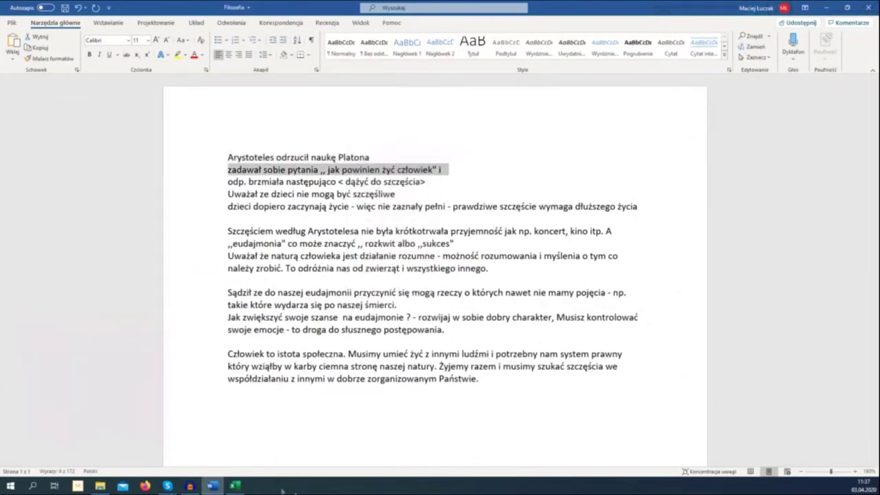
{"action": "left_click", "coordinate": [234, 486]}
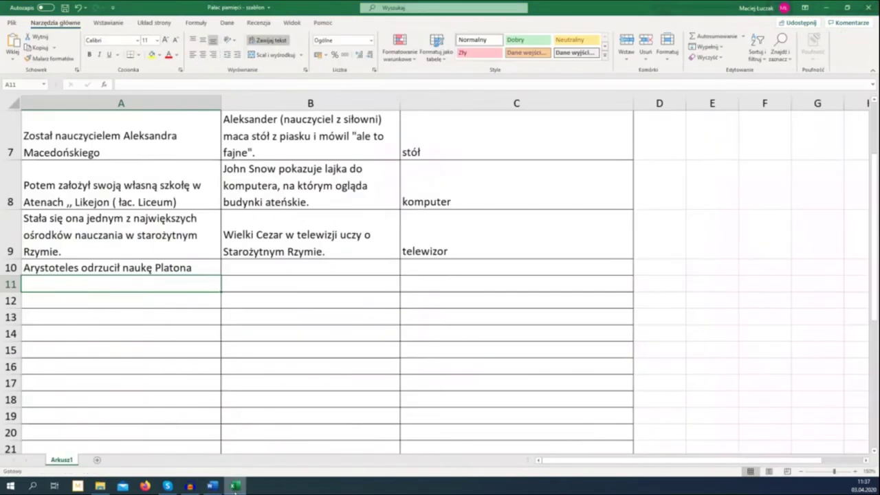
{"action": "double_click", "coordinate": [158, 285]}
{"action": "key", "text": "ctrl+v"}
{"action": "key", "text": "BackSpace"}
{"action": "key", "text": "BackSpace"}
{"action": "key", "text": "Return"}
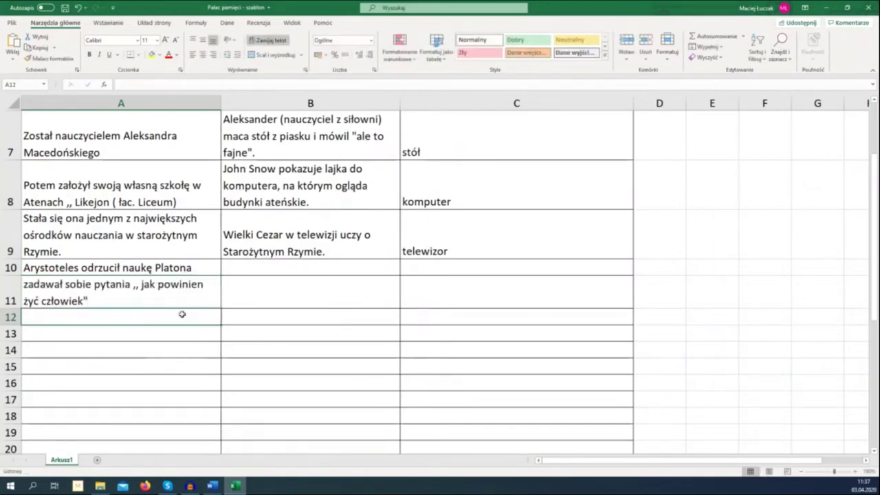
Step: Copy the Word line 'odp. brzmiała następująco < dążyć do szczęścia>' into Excel cell A12
{"action": "left_click", "coordinate": [213, 486]}
{"action": "triple_click", "coordinate": [311, 181]}
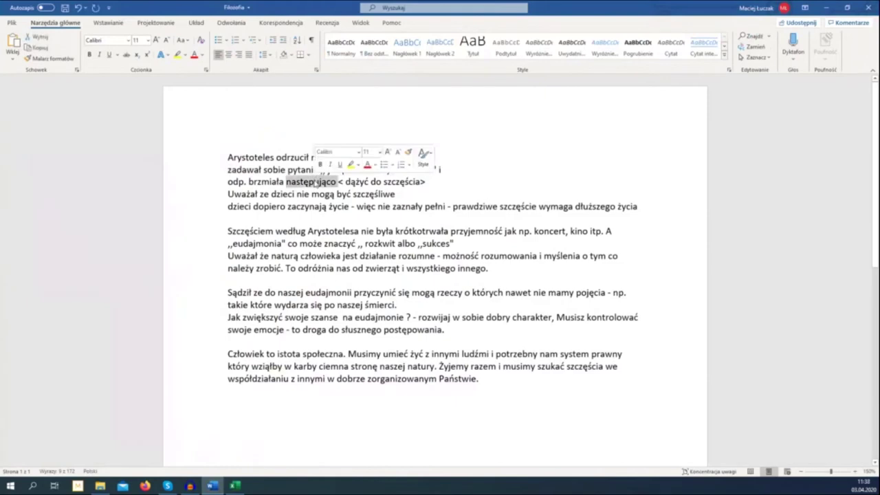
{"action": "right_click", "coordinate": [312, 182]}
{"action": "left_click", "coordinate": [338, 198]}
{"action": "left_click", "coordinate": [235, 486]}
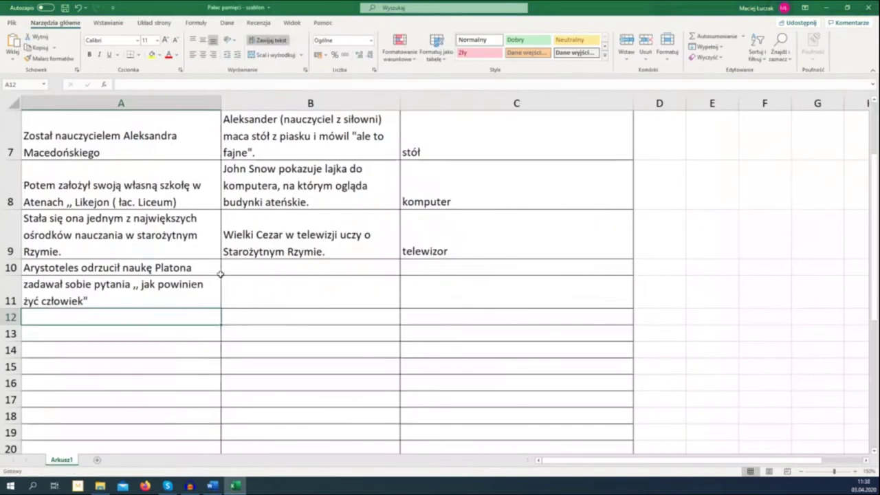
{"action": "double_click", "coordinate": [185, 316]}
{"action": "key", "text": "ctrl+v"}
{"action": "key", "text": "Return"}
{"action": "key", "text": "Return"}
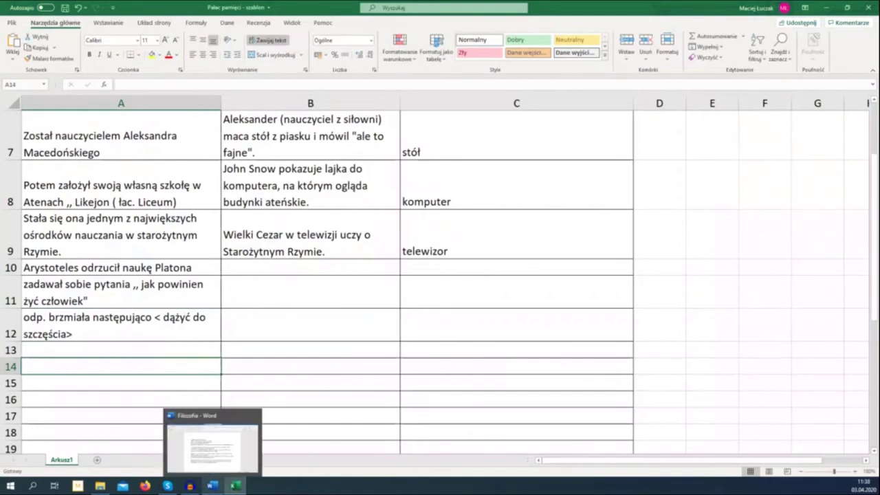
Step: Copy the Word line 'Uważał ze dzieci nie mogą być szczęśliwe' into Excel cell A13
{"action": "left_click", "coordinate": [213, 486]}
{"action": "left_click", "coordinate": [264, 195]}
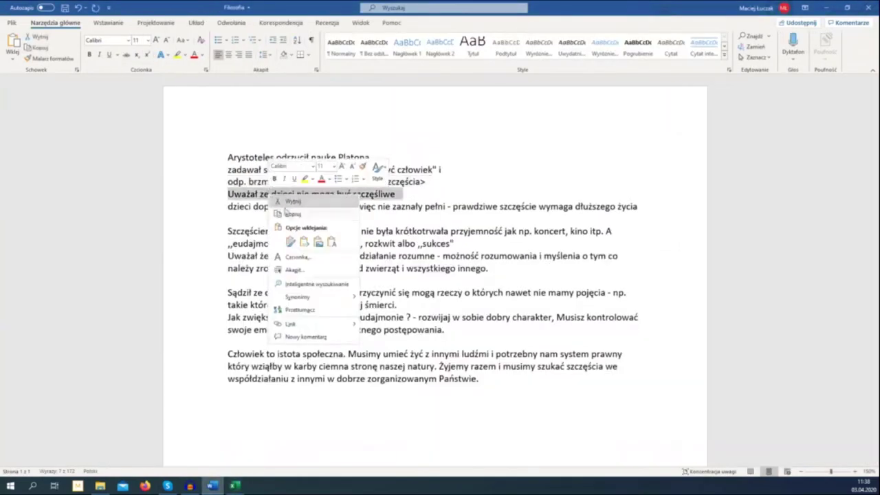
{"action": "left_click", "coordinate": [293, 214]}
{"action": "mouse_move", "coordinate": [235, 486]}
{"action": "left_click", "coordinate": [234, 443]}
{"action": "left_click", "coordinate": [142, 349]}
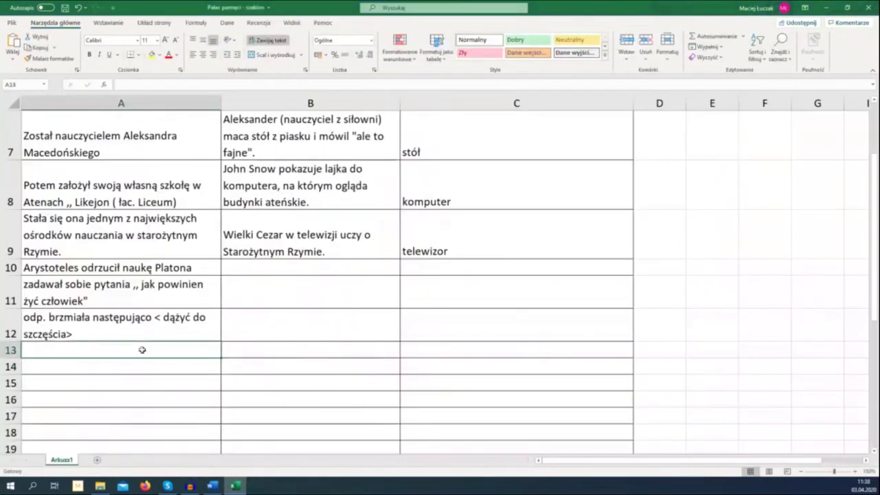
{"action": "right_click", "coordinate": [143, 351]}
{"action": "left_click", "coordinate": [168, 370]}
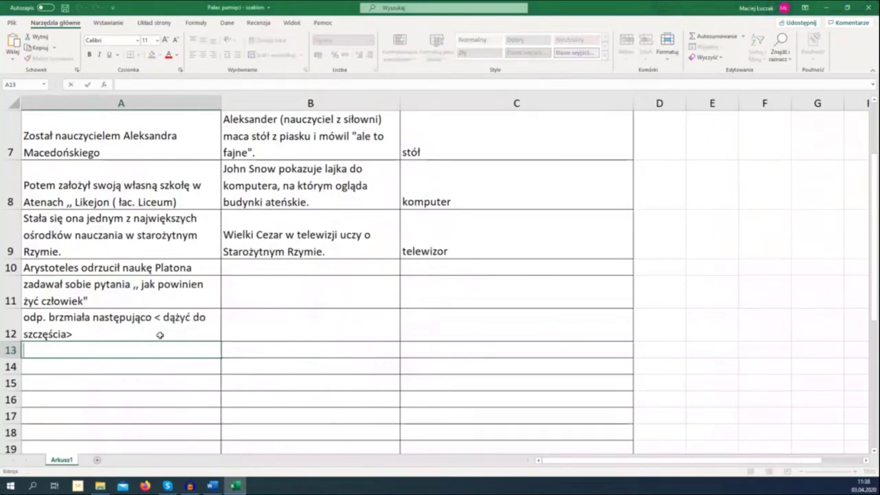
{"action": "key", "text": "ctrl+v"}
{"action": "key", "text": "Return"}
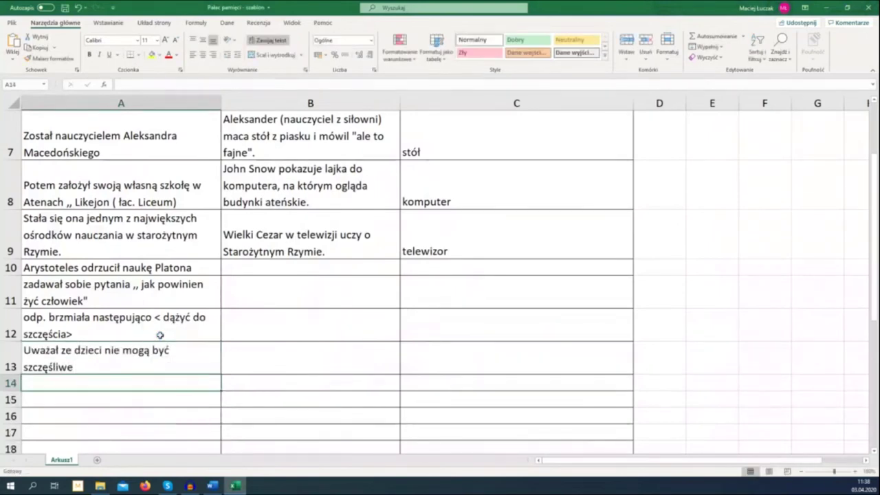
Step: Copy the Word line starting with 'dzieci dopiero zaczynają życie' into Excel cell A14
{"action": "mouse_move", "coordinate": [213, 486]}
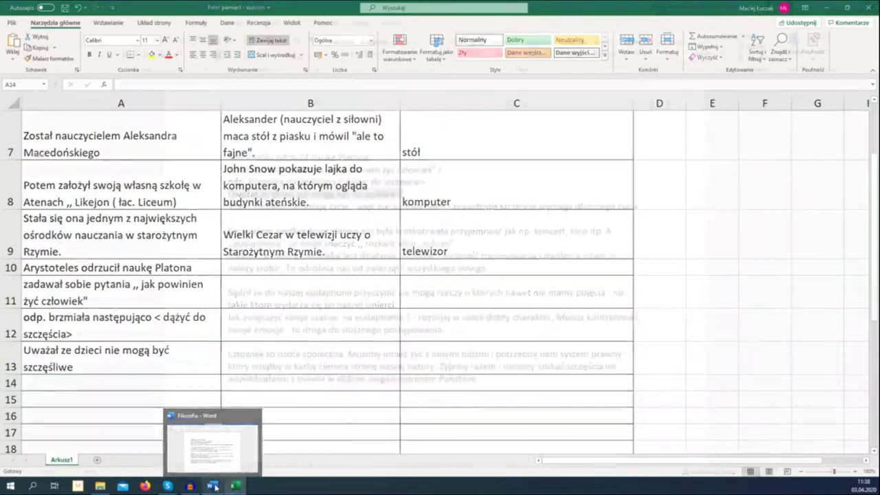
{"action": "left_click", "coordinate": [198, 444]}
{"action": "left_click_drag", "start_coordinate": [227, 206], "coordinate": [637, 206]}
{"action": "right_click", "coordinate": [353, 204]}
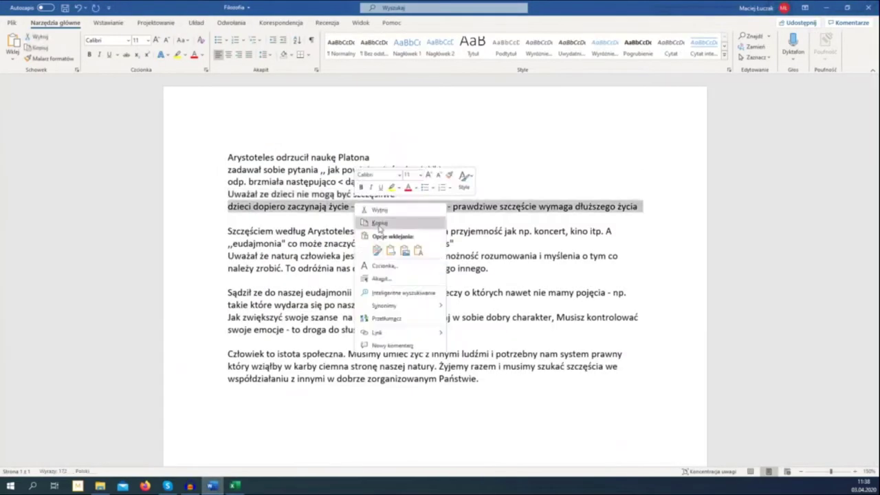
{"action": "left_click", "coordinate": [380, 222]}
{"action": "left_click", "coordinate": [235, 486]}
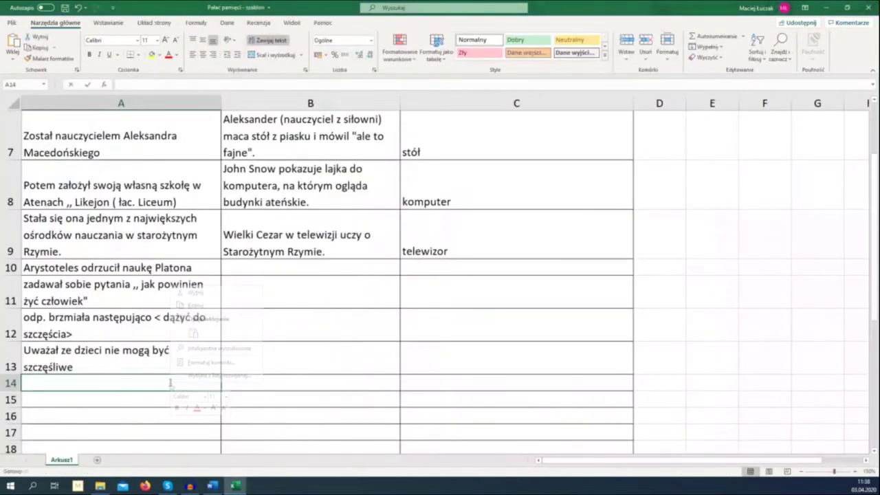
{"action": "right_click", "coordinate": [170, 383]}
{"action": "left_click", "coordinate": [114, 379]}
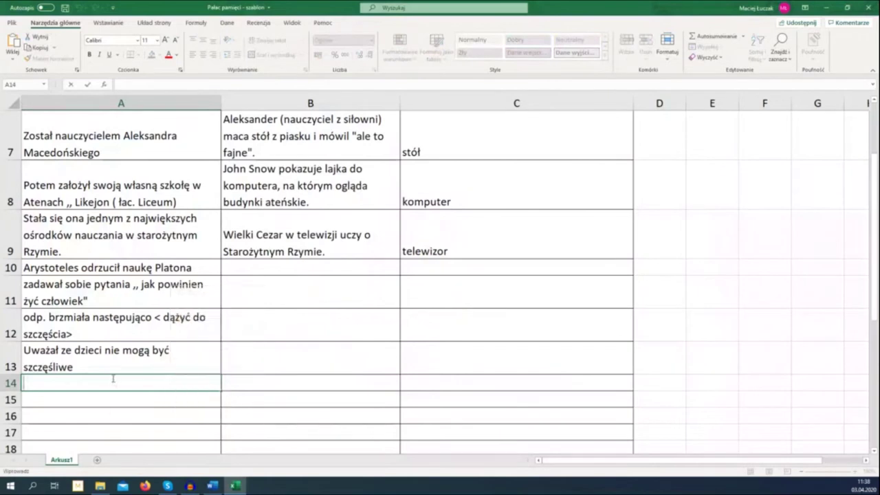
{"action": "key", "text": "ctrl+v"}
{"action": "key", "text": "Return"}
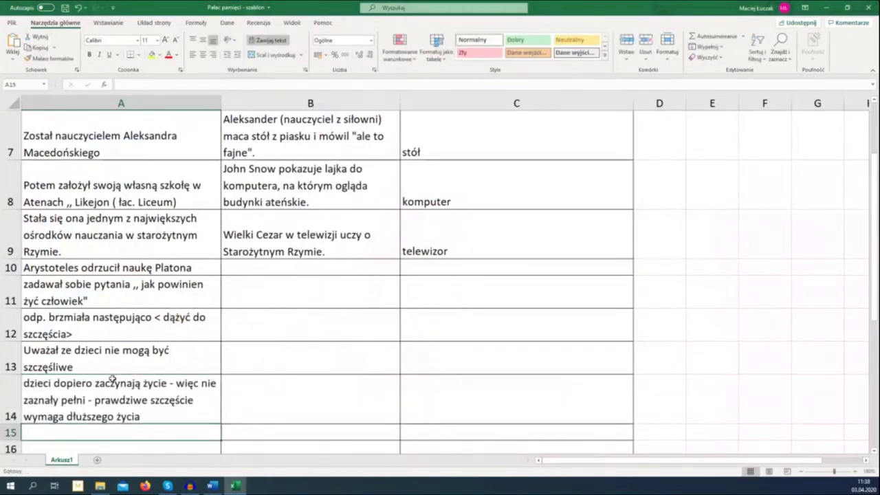
{"action": "left_click", "coordinate": [221, 486]}
{"action": "mouse_move", "coordinate": [235, 486]}
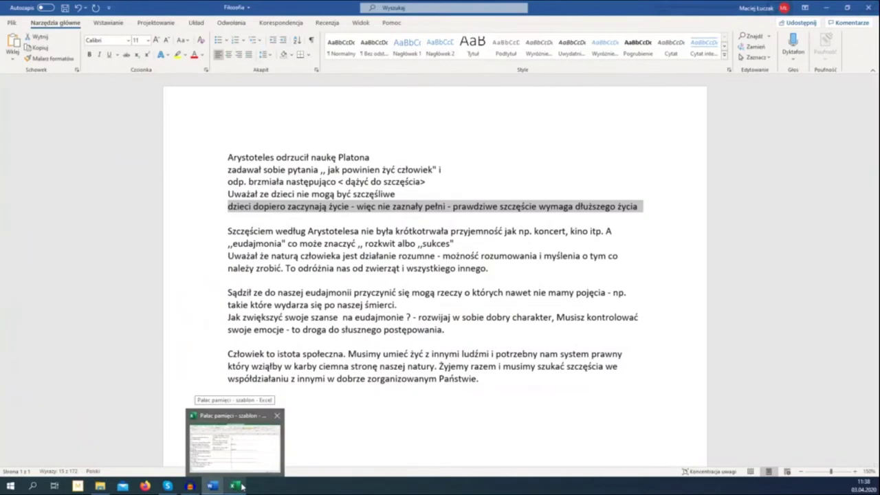
{"action": "left_click", "coordinate": [236, 486]}
{"action": "left_click", "coordinate": [314, 269]}
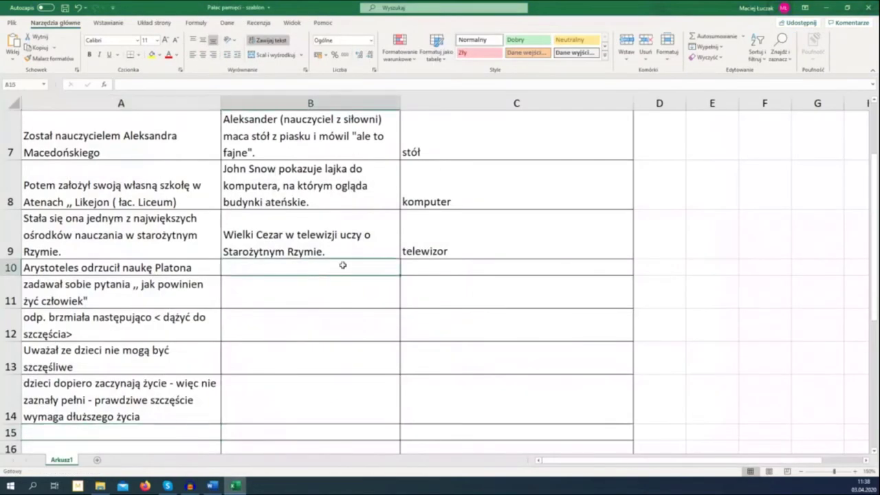
{"action": "left_click", "coordinate": [416, 268]}
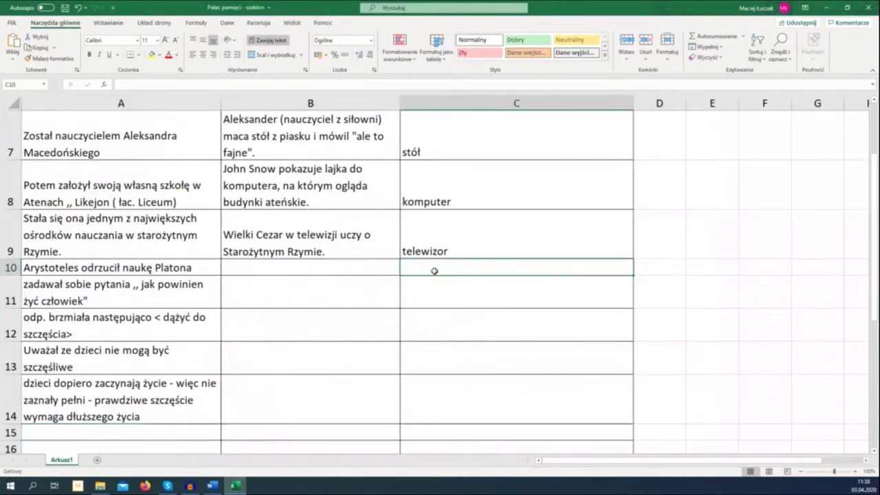
{"action": "left_click", "coordinate": [441, 284]}
{"action": "left_click", "coordinate": [441, 336]}
{"action": "left_click", "coordinate": [438, 357]}
{"action": "left_click", "coordinate": [433, 389]}
Step: Enter the palace locations 'toaletka' in C10 and 'drapak dla kotów' in C11
{"action": "left_click", "coordinate": [455, 268]}
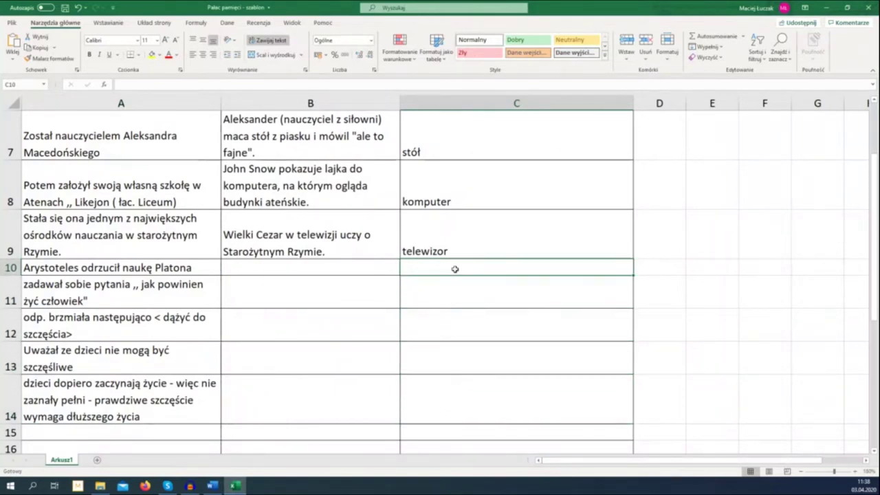
{"action": "type", "text": "toaletka"}
{"action": "key", "text": "Return"}
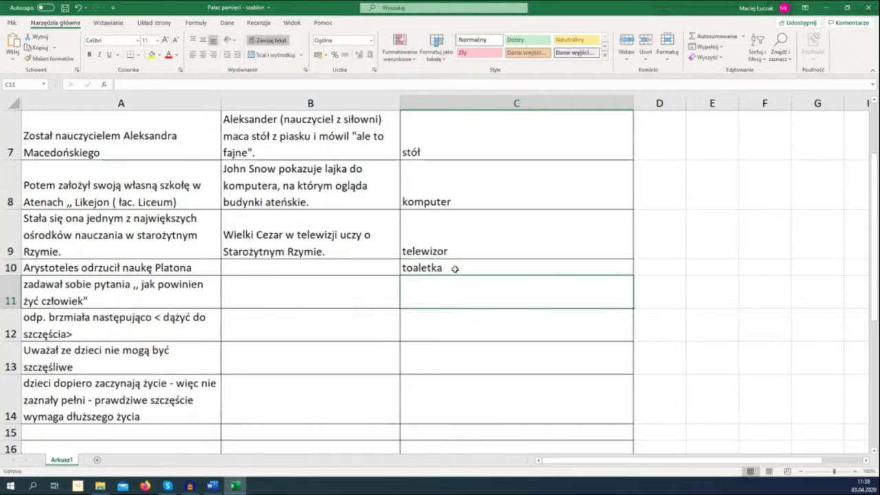
{"action": "type", "text": "drapak dla kotów"}
{"action": "key", "text": "Return"}
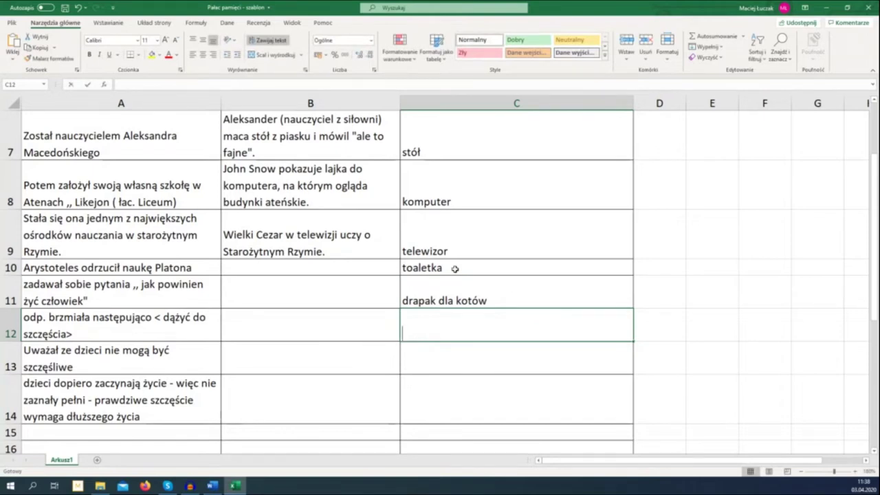
{"action": "type", "text": "szafa"}
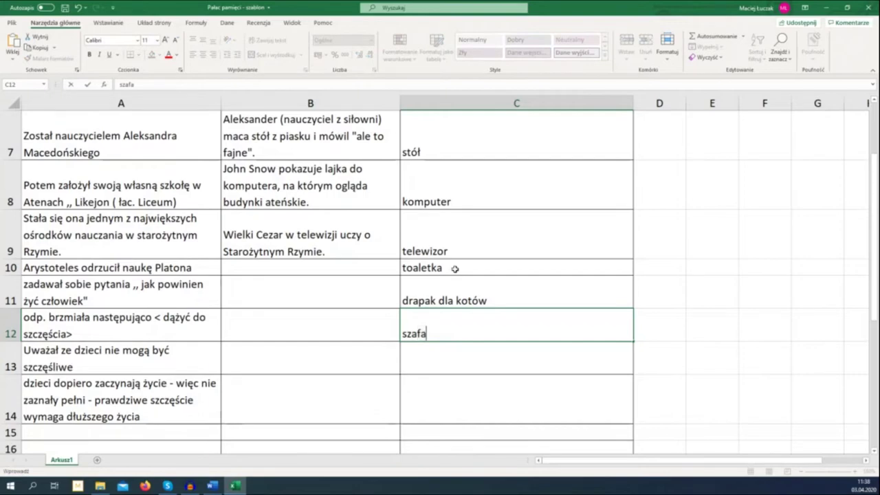
{"action": "scroll", "coordinate": [455, 269], "scroll_direction": "up", "scroll_amount": 2}
{"action": "scroll", "coordinate": [459, 253], "scroll_direction": "down", "scroll_amount": 1}
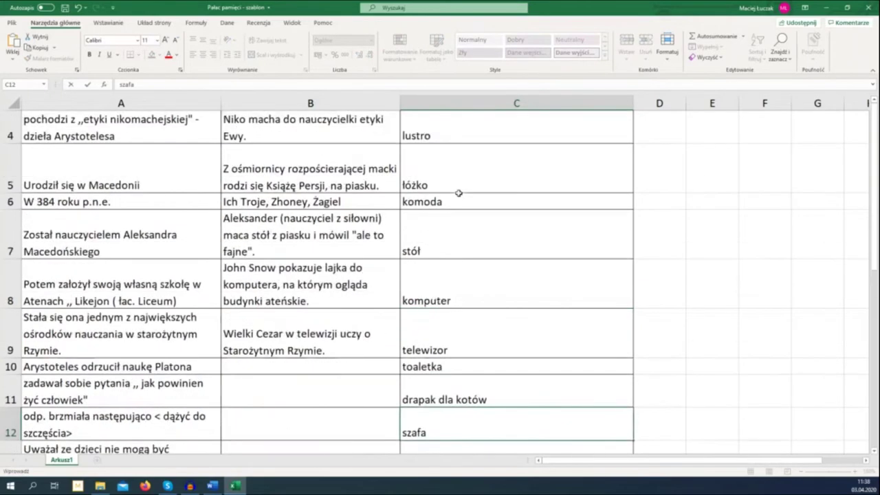
Step: Set the palace location in C12 to 'okno'
{"action": "double_click", "coordinate": [442, 423]}
{"action": "type", "text": "okno"}
{"action": "key", "text": "Return"}
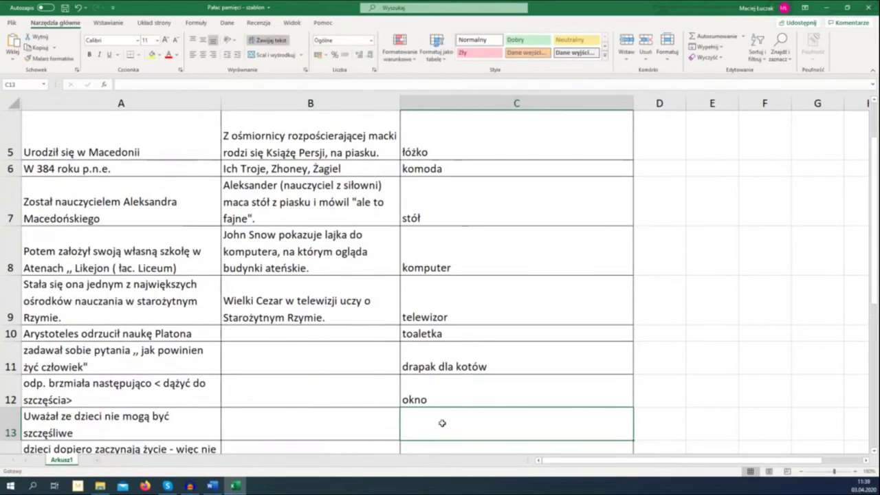
Step: Enter the palace locations 'szafa przy oknie' in C13 and 'lodówka' in C14
{"action": "scroll", "coordinate": [442, 423], "scroll_direction": "down", "scroll_amount": 1}
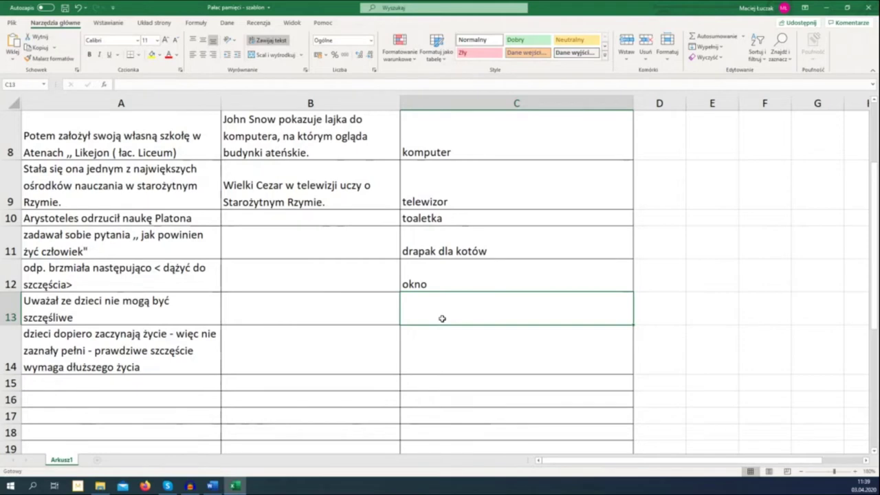
{"action": "type", "text": "szafa przy o"}
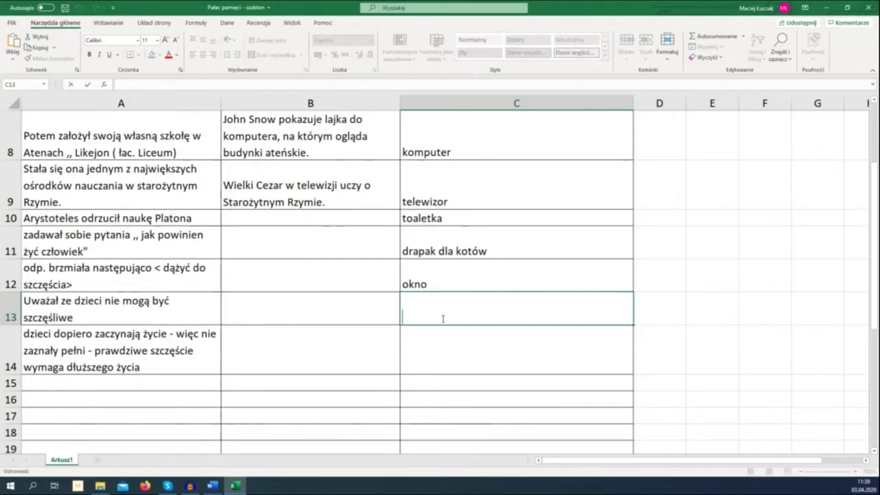
{"action": "type", "text": "knie"}
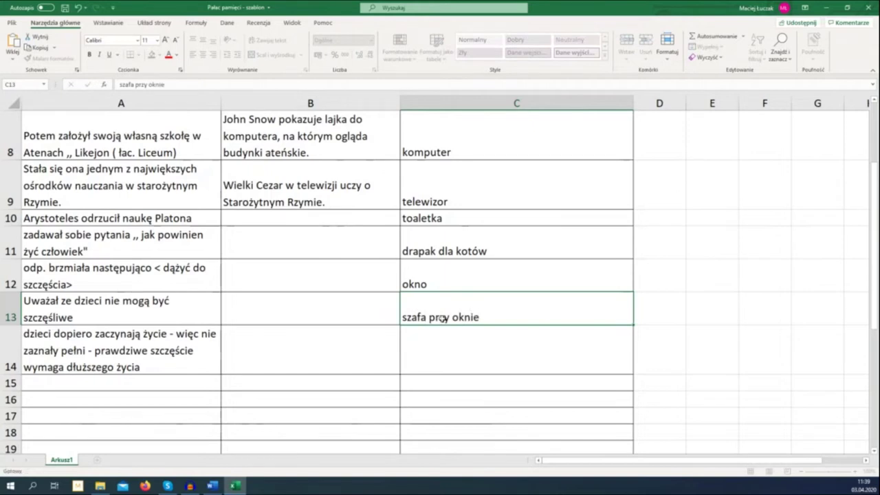
{"action": "key", "text": "Return"}
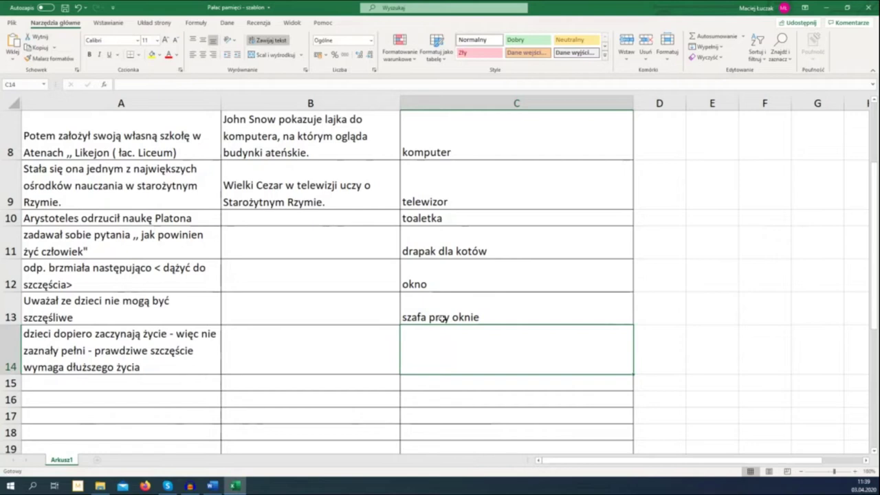
{"action": "type", "text": "lodówka"}
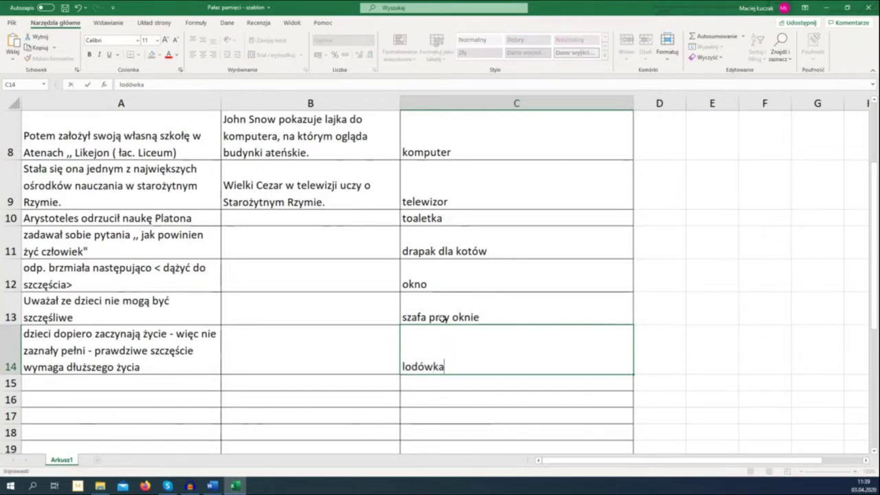
Step: Confirm the location entry in C14 and save the workbook
{"action": "key", "text": "Return"}
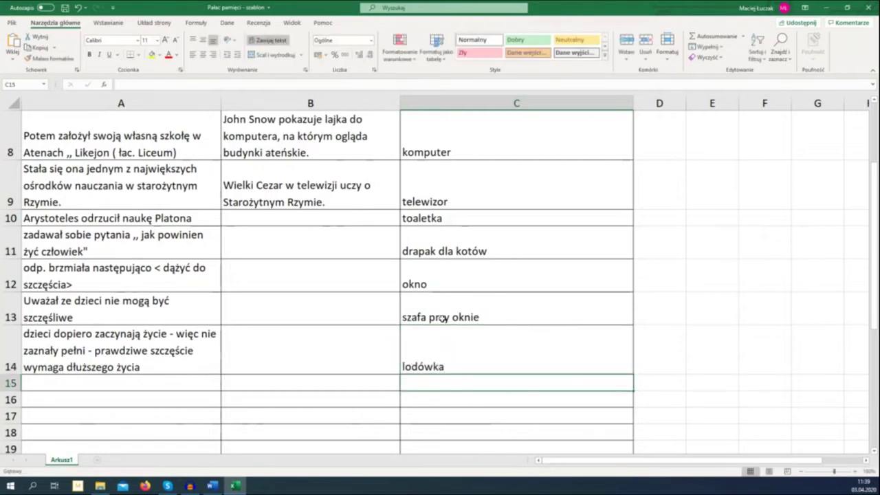
{"action": "key", "text": "ctrl+s"}
Step: Enter the association 'Baron Arystokrata odrzuca na bok psa Pluto, bo ten zjada kosmetyki z toaletki.' in B10
{"action": "left_click", "coordinate": [330, 222]}
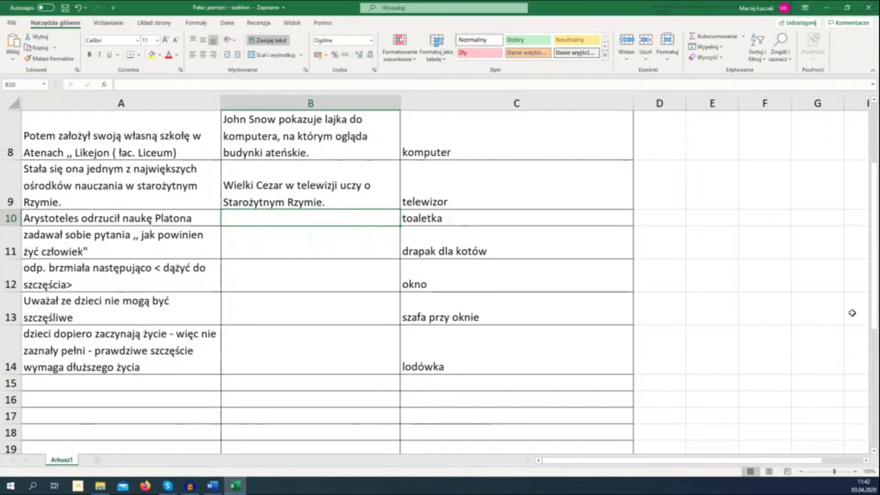
{"action": "type", "text": "Baro"}
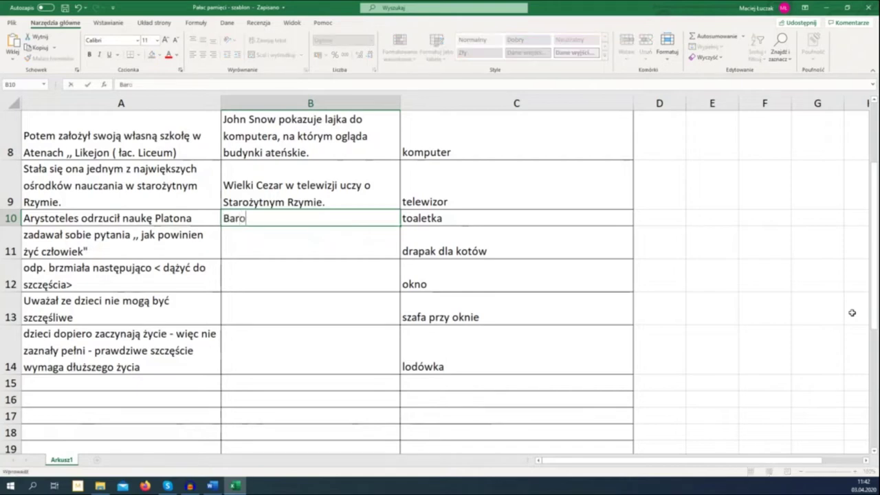
{"action": "type", "text": "n Arystokrata odrzuca"}
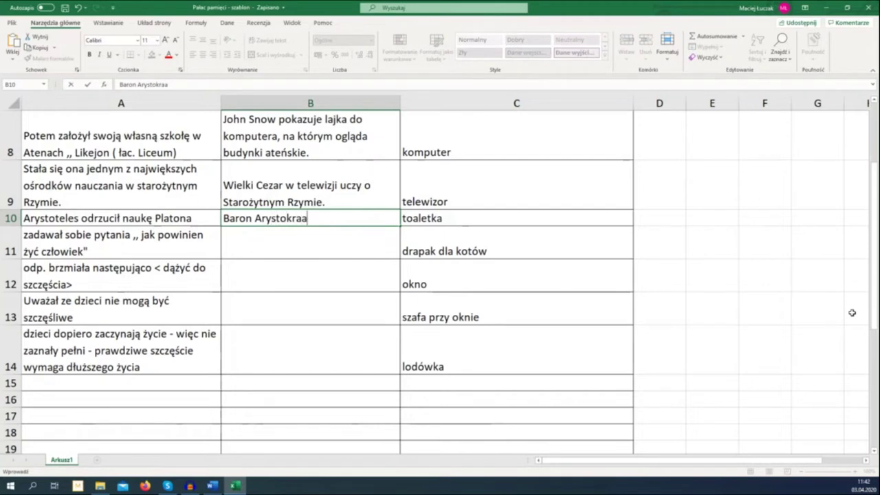
{"action": "type", "text": " na bok psa P"}
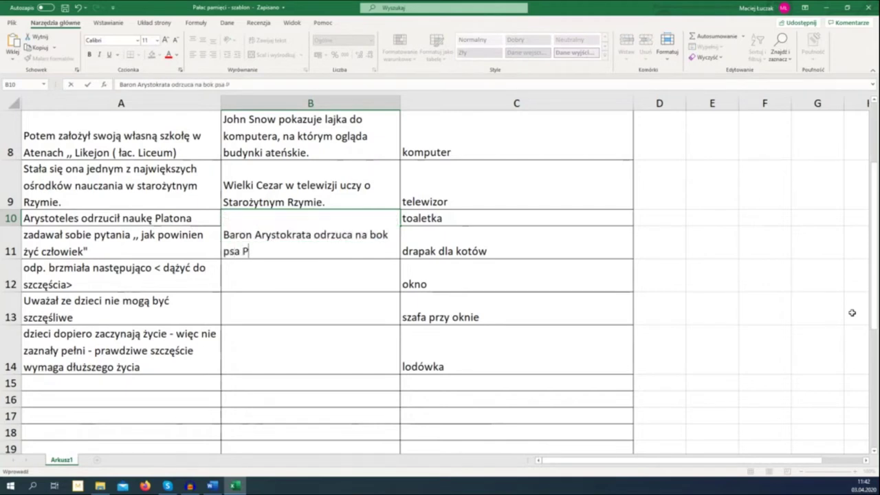
{"action": "type", "text": "luto, bo ten zjada "}
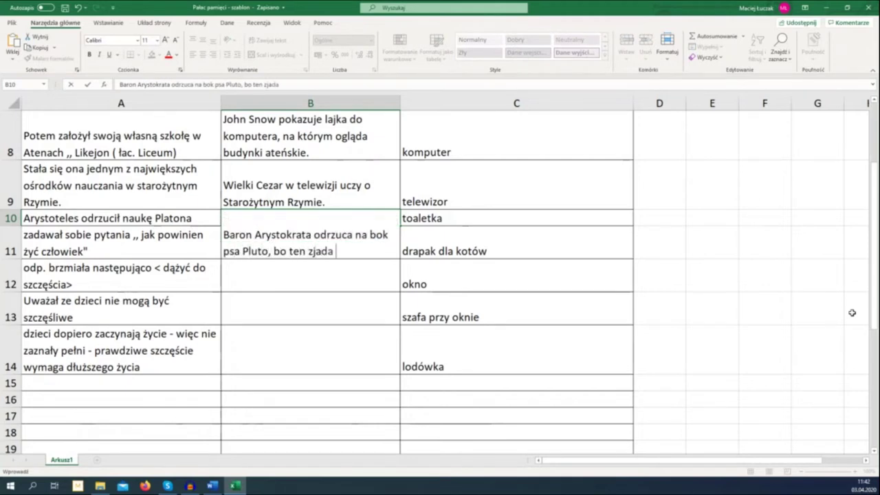
{"action": "type", "text": "kosmetyki z toaletki."}
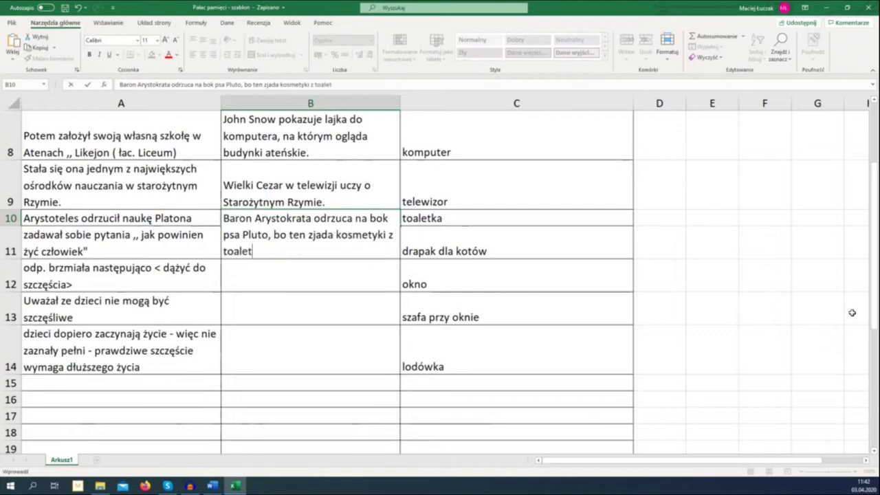
{"action": "key", "text": "Return"}
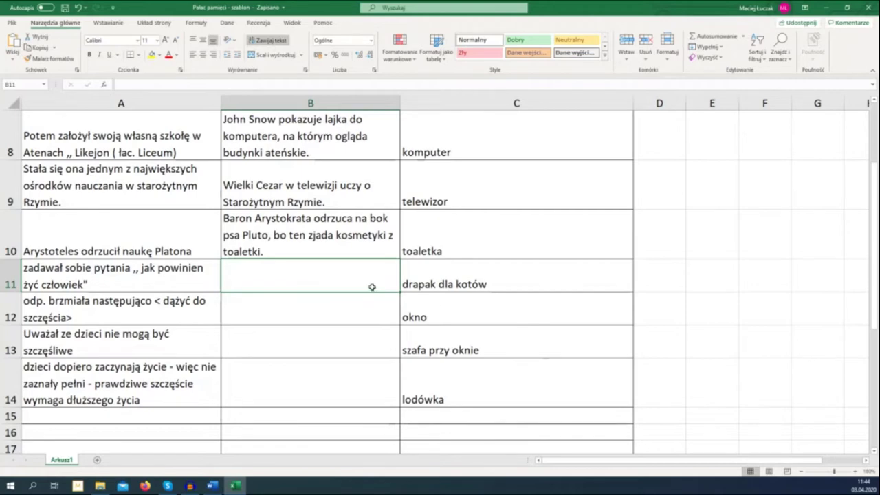
Step: Enter the association 'Oreo i Pixa (koty) pytają się premiera Donalda Tuska "jak żyją ludzie?"' in B11
{"action": "type", "text": "O"}
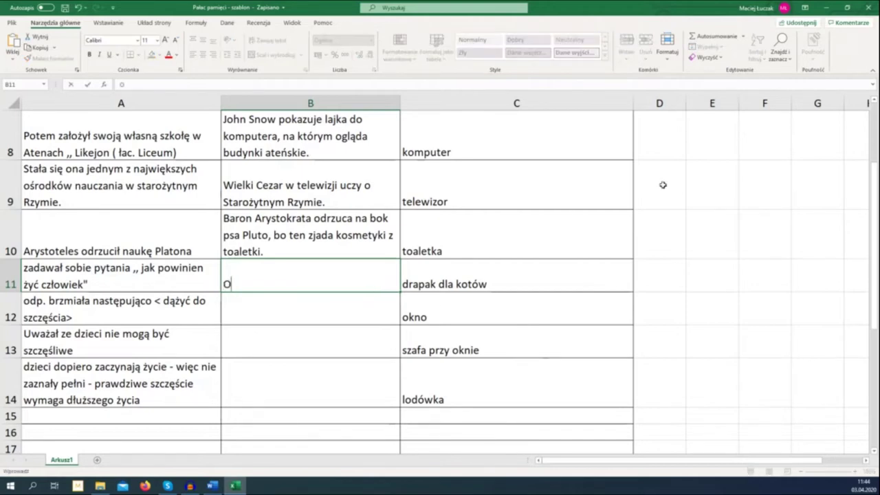
{"action": "type", "text": "reo i"}
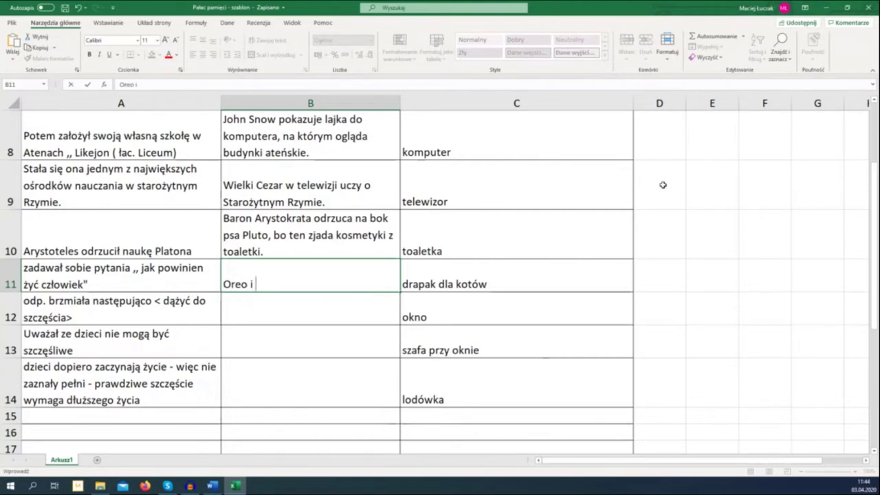
{"action": "type", "text": " Pi"}
{"action": "type", "text": "xa"}
{"action": "type", "text": " ("}
{"action": "type", "text": "y) pytaj"}
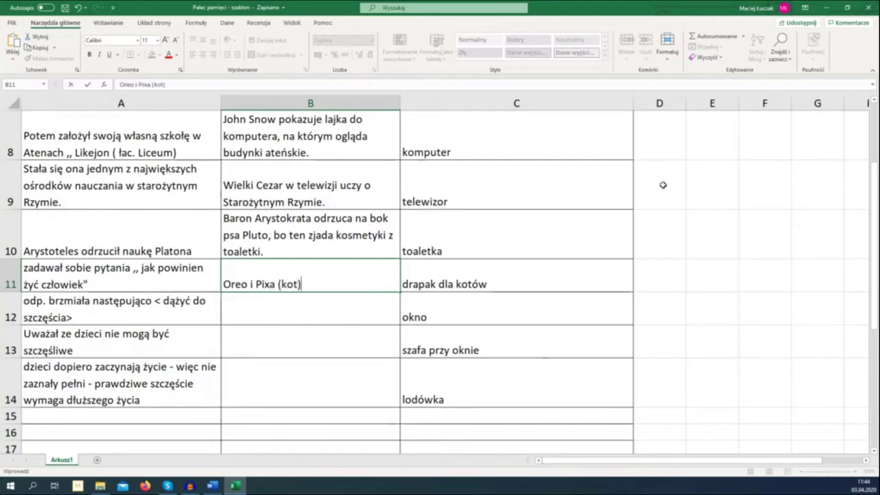
{"action": "type", "text": "ą się"}
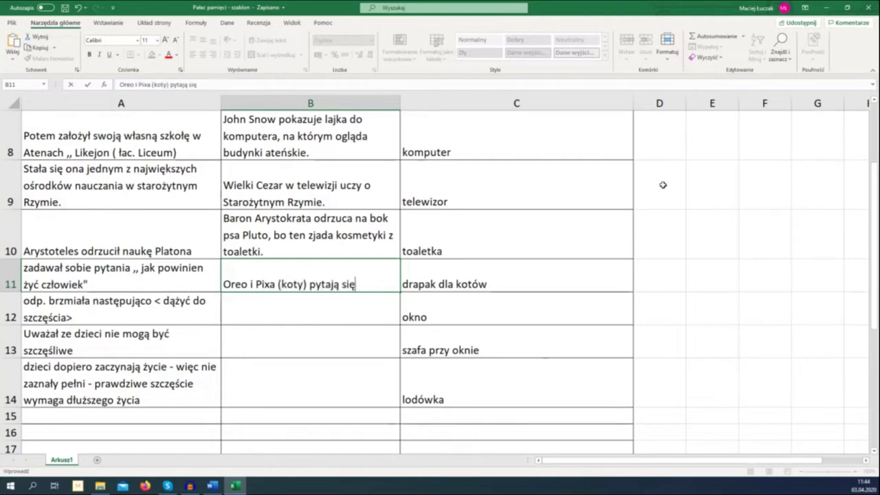
{"action": "type", "text": " premiera Donalda Tu"}
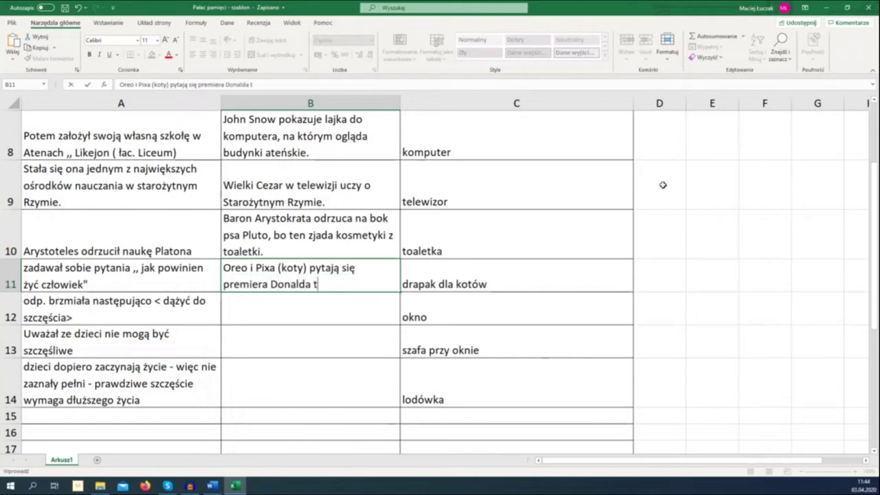
{"action": "type", "text": "ska \""}
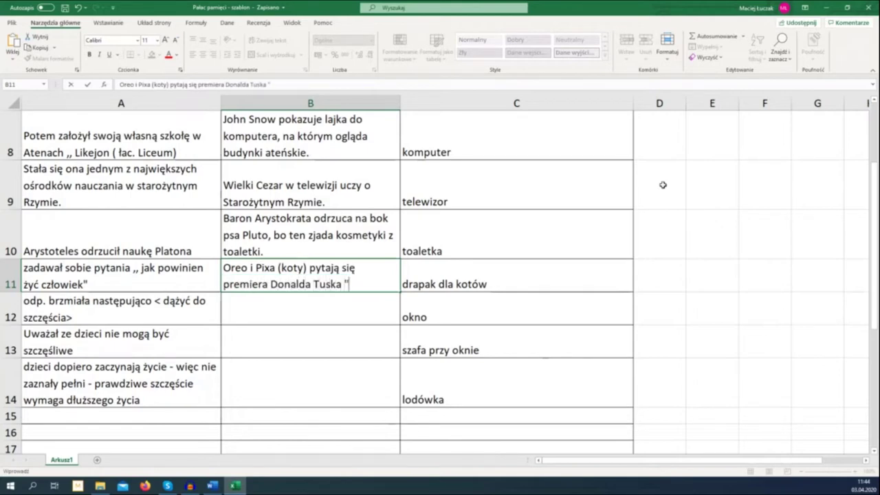
{"action": "type", "text": "jak żyją ludzie?\""}
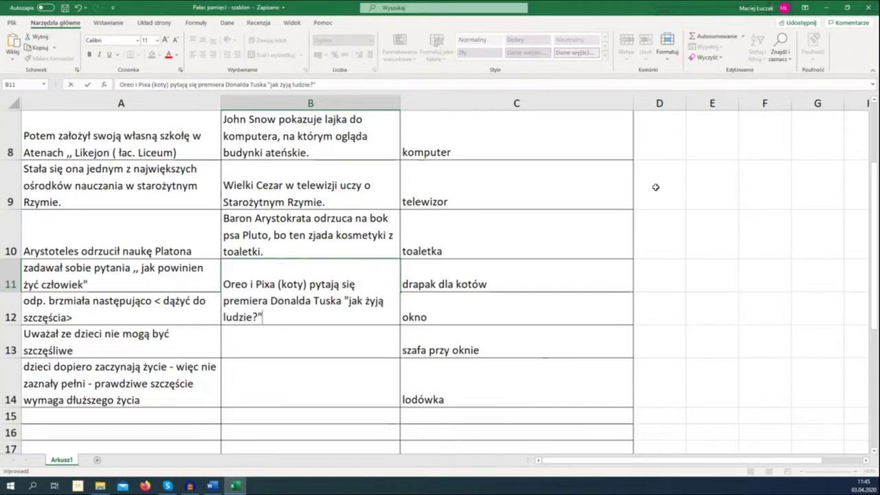
{"action": "key", "text": "Return"}
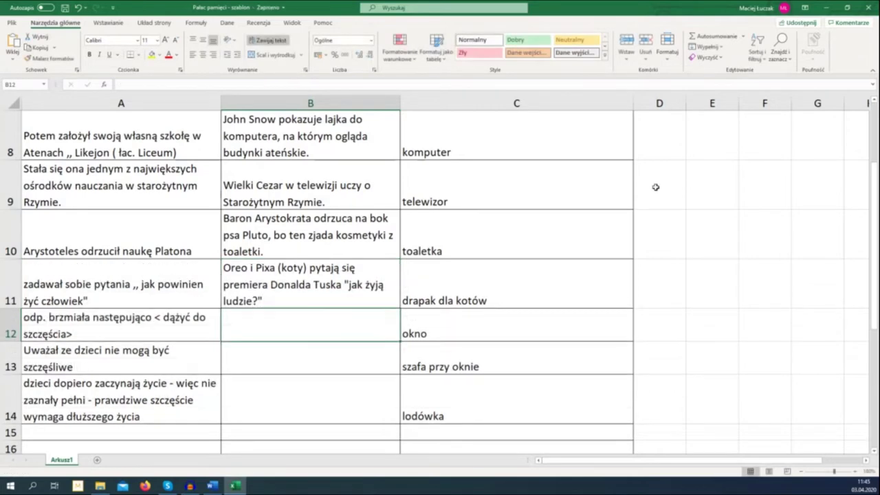
{"action": "key", "text": "Return"}
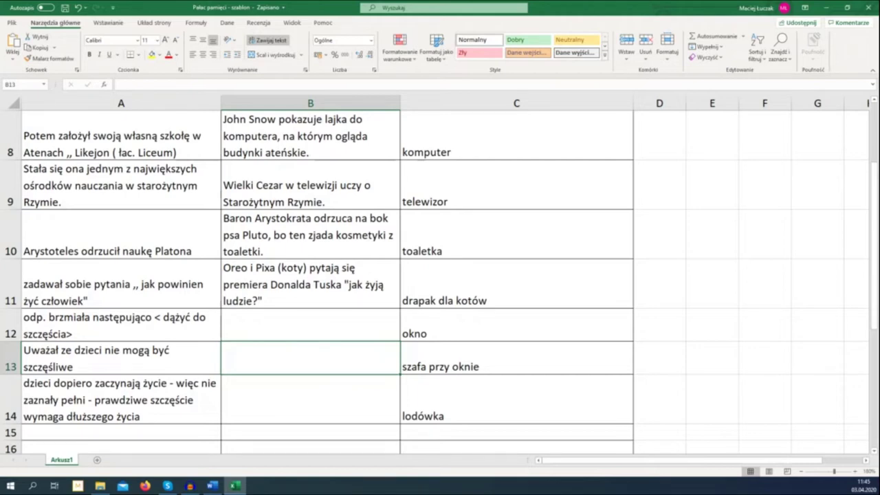
{"action": "key", "text": "alt+Tab"}
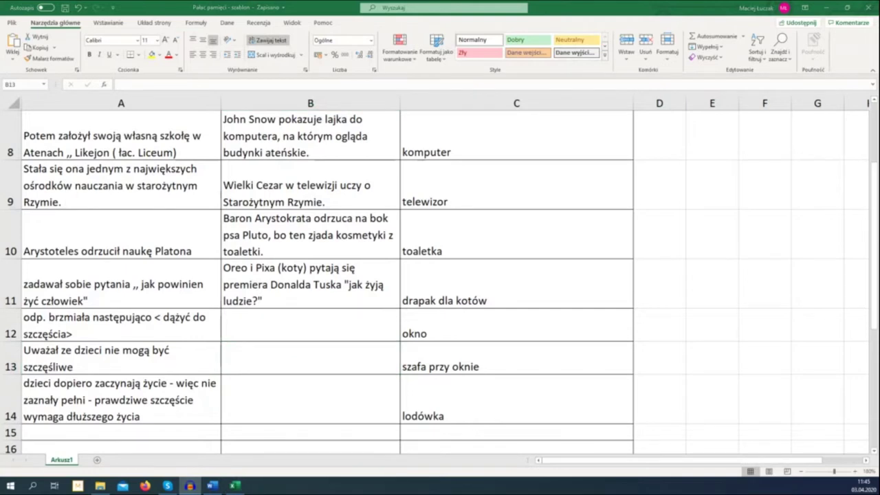
{"action": "key", "text": "alt+Tab"}
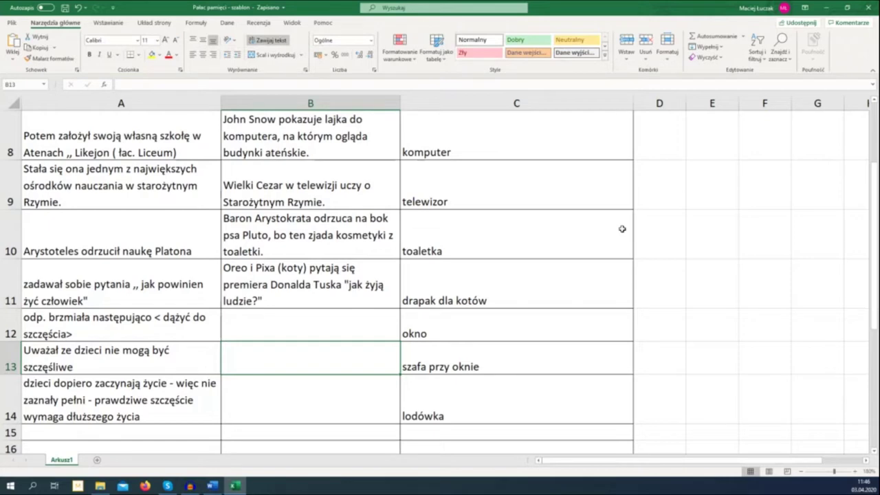
Step: Enter the association 'Kuba Wojewódzki na parapecie otwiera puszkę pandory, by zaznać szczęścia.' in B12
{"action": "left_click", "coordinate": [356, 315]}
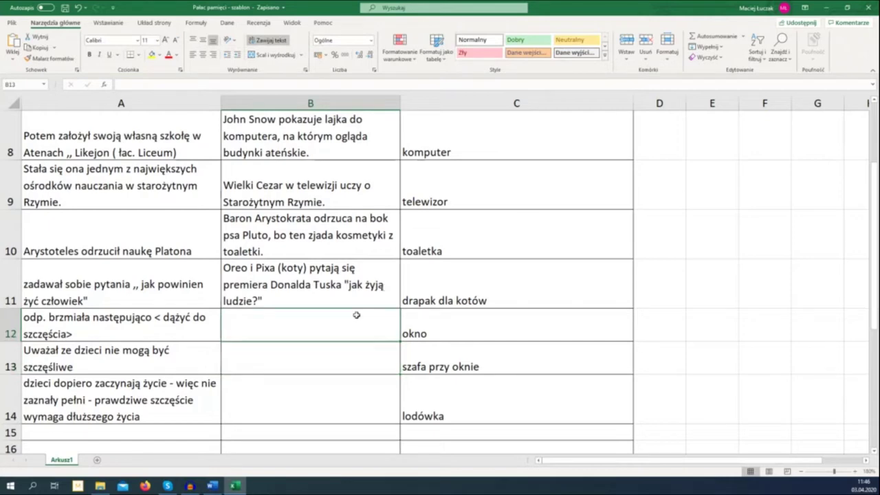
{"action": "type", "text": "Kuba Wojewódzk"}
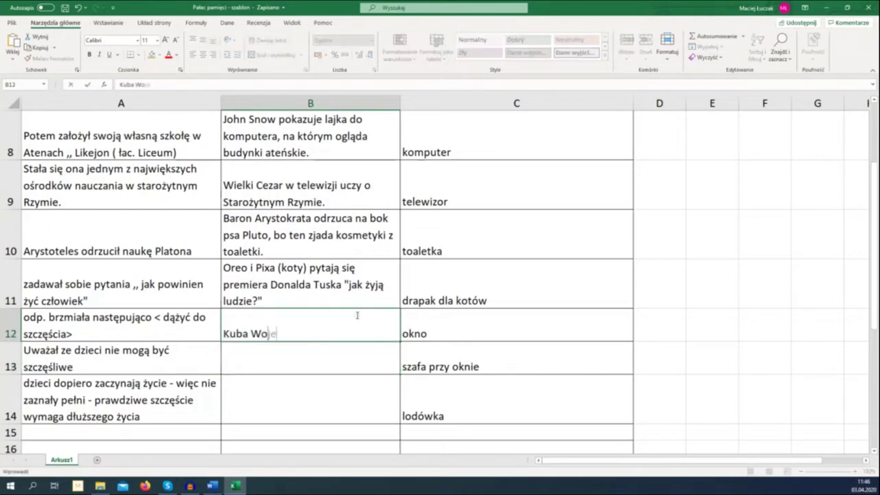
{"action": "type", "text": "i na parape"}
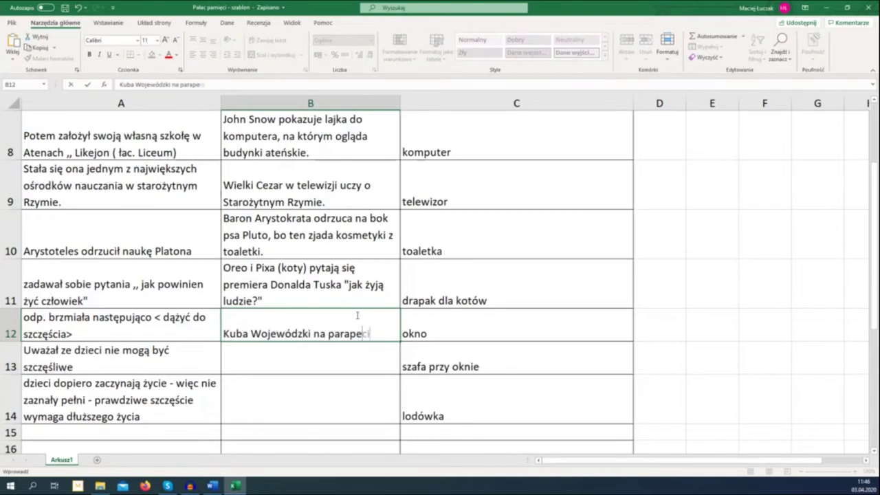
{"action": "type", "text": "cie otwiera puszkę pand"}
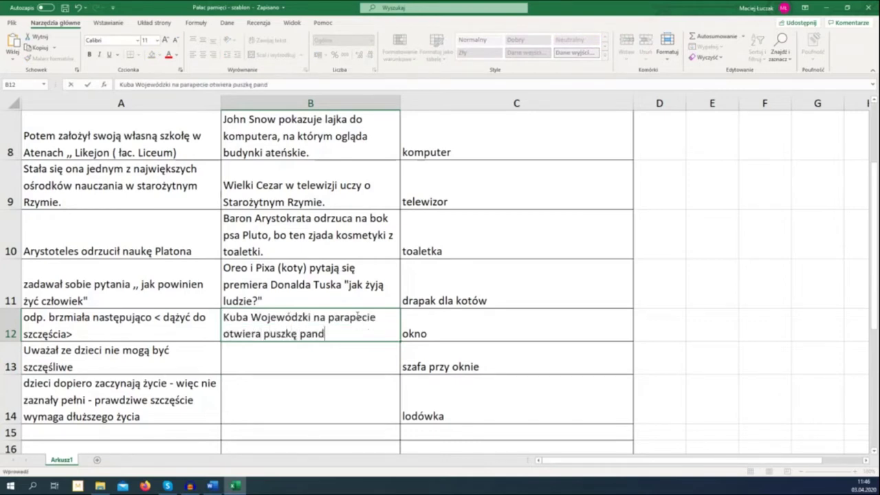
{"action": "type", "text": "ory, by zazna"}
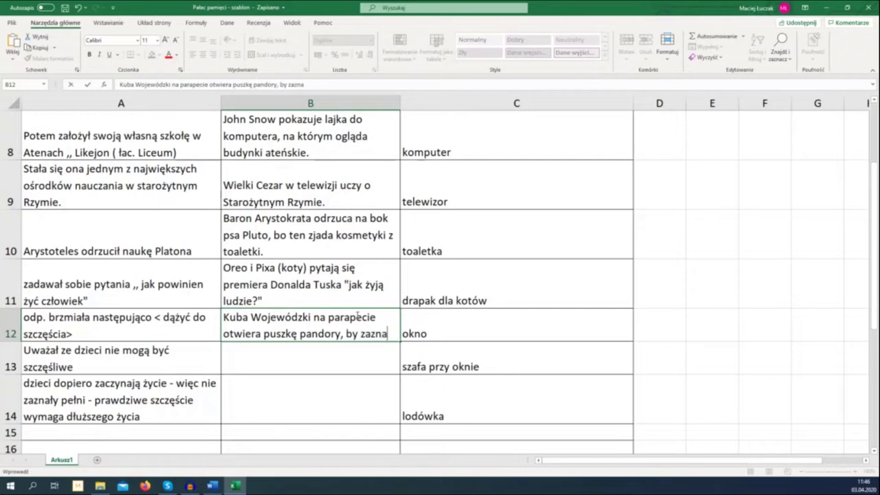
{"action": "type", "text": "ć szczęścia."}
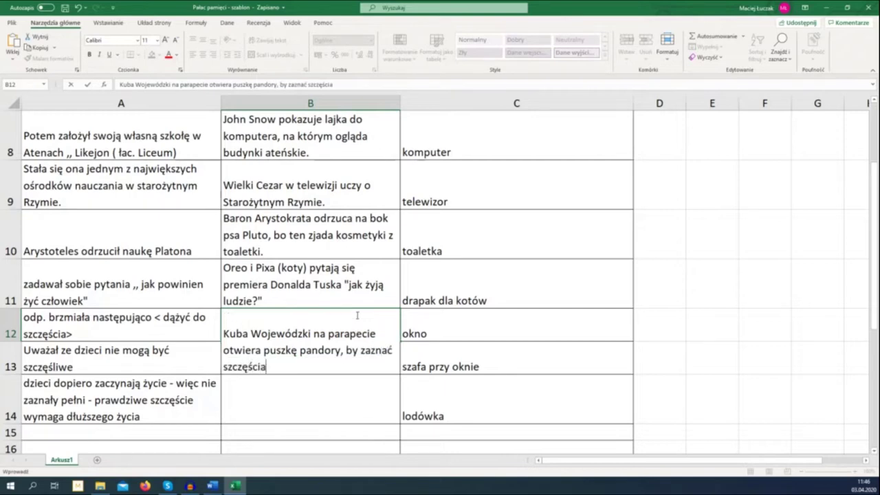
{"action": "key", "text": "Return"}
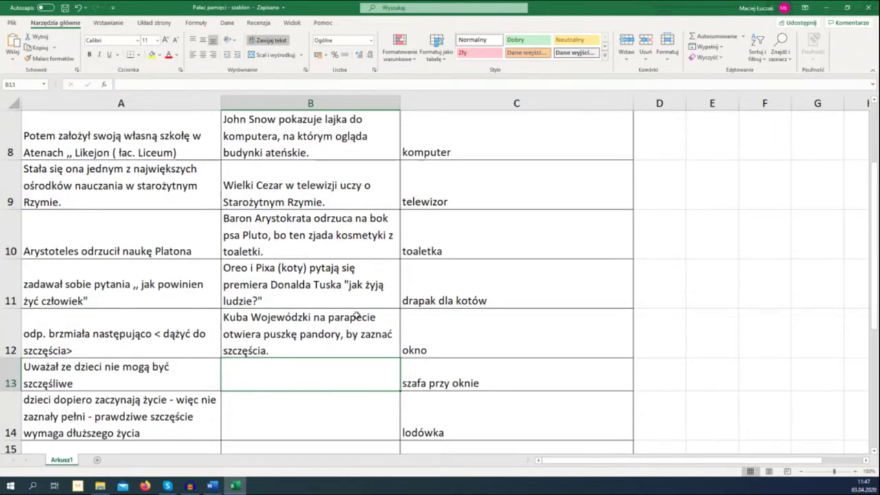
Step: Enter the association 'Płączące rodzeństwo' in B13 for the note about children not being able to be happy
{"action": "scroll", "coordinate": [357, 316], "scroll_direction": "down", "scroll_amount": 1}
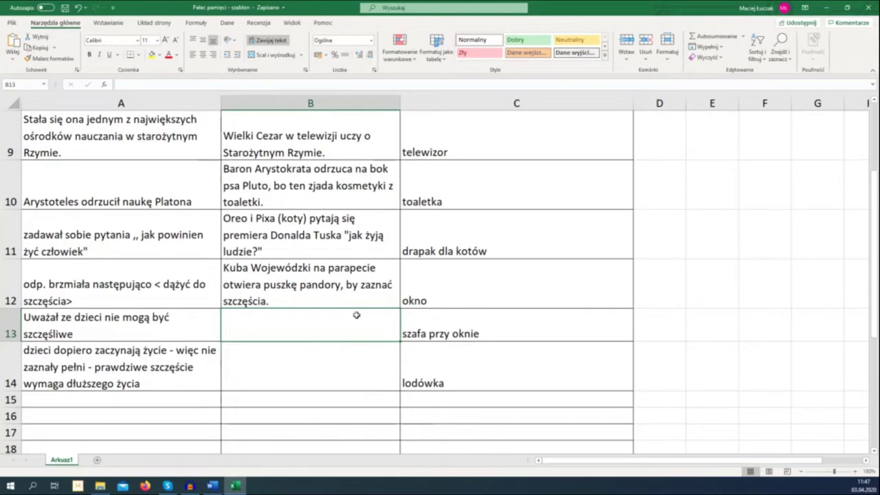
{"action": "type", "text": "Płaczące rodzę"}
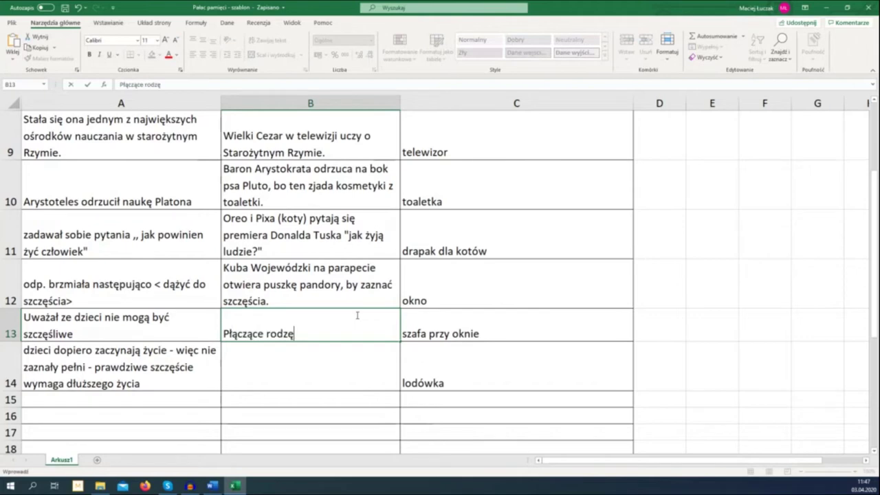
{"action": "key", "text": "BackSpace"}
{"action": "type", "text": "eństwo"}
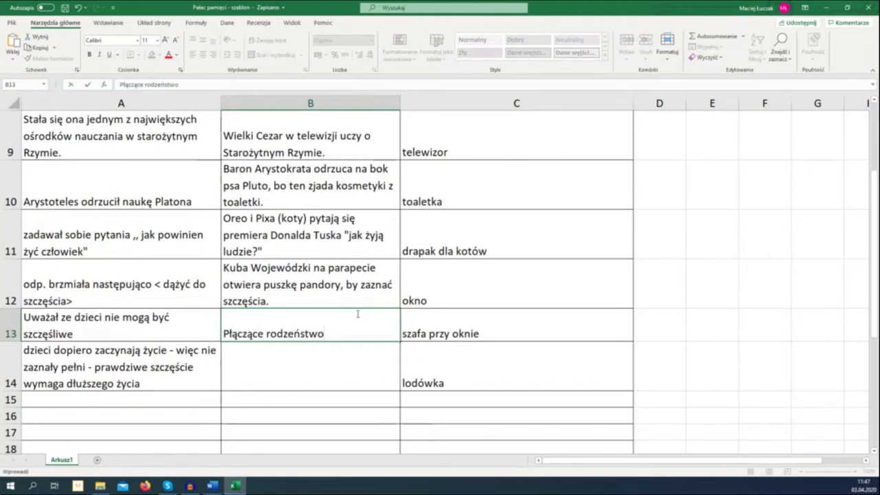
{"action": "key", "text": "Return"}
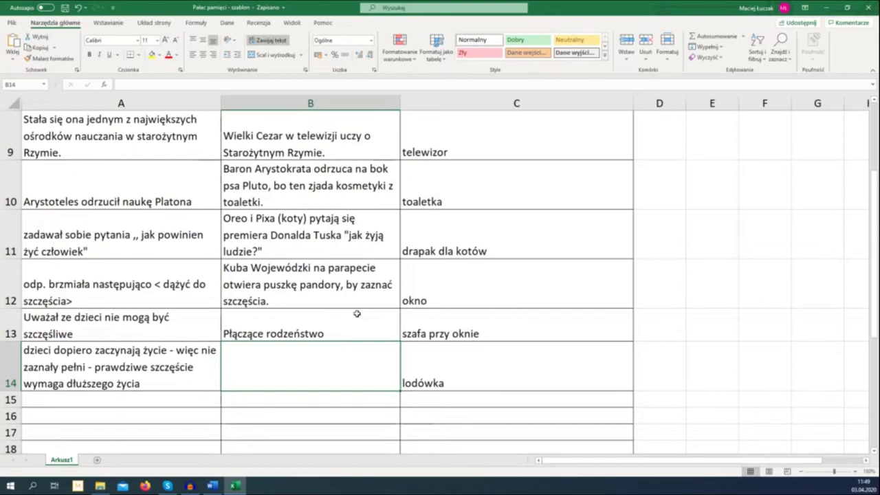
Step: Enter in B14 'Babcia (starsza osoba) otwiera lodówkę i widzi w niej Księżyc w pełni. Mówi "patrz, jaki piękny księżyc', ending the quote with the addressee's first name
{"action": "type", "text": "B"}
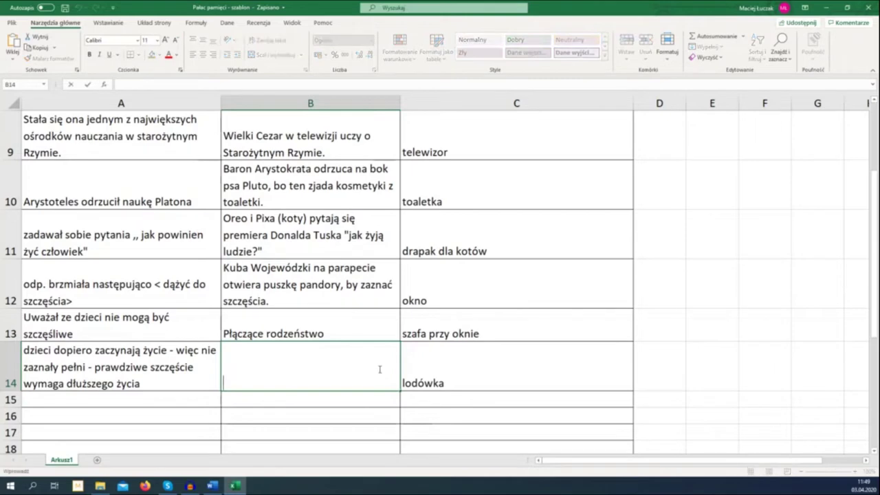
{"action": "type", "text": "abcia (starsza"}
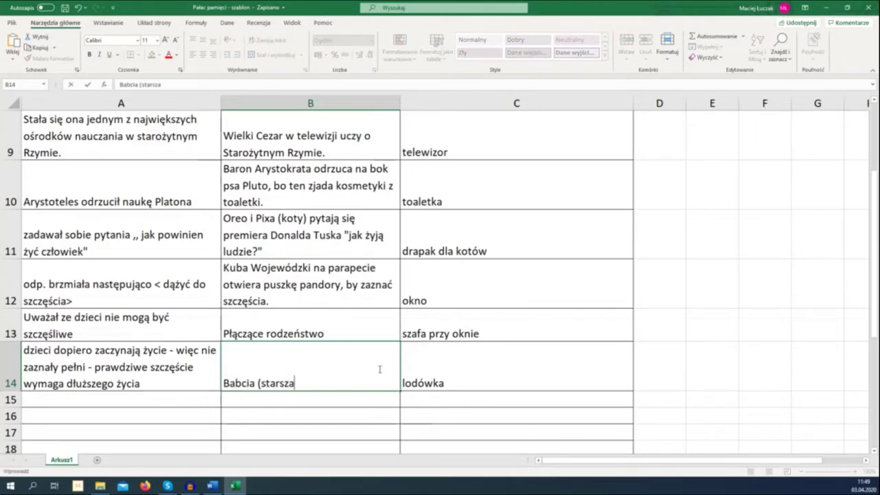
{"action": "type", "text": " osoba) otwiera lodów"}
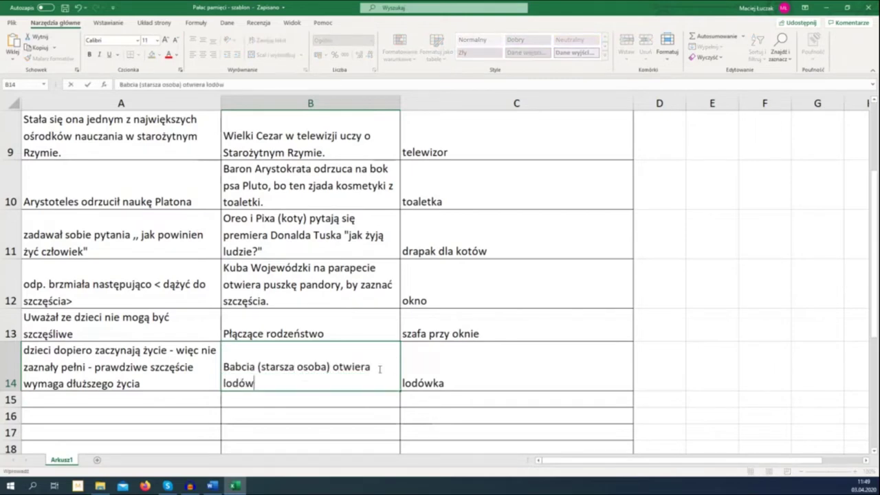
{"action": "type", "text": "kę i widzi w niej ksi"}
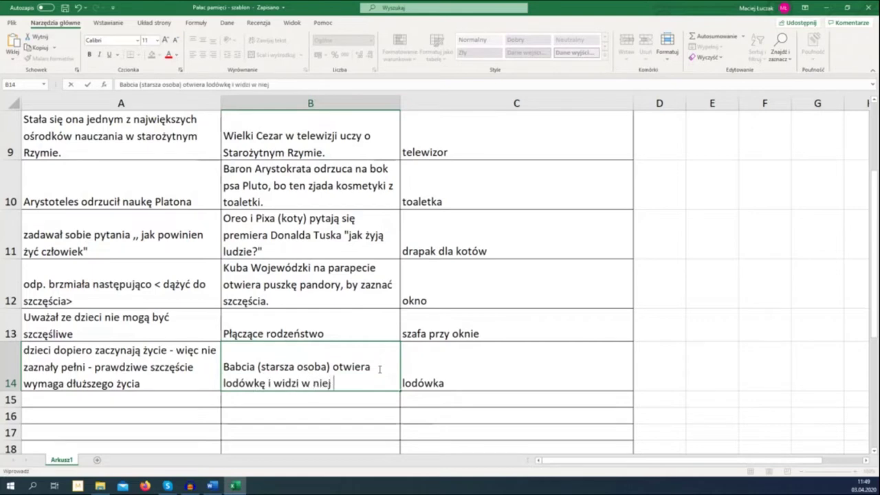
{"action": "key", "text": "BackSpace"}
{"action": "key", "text": "BackSpace"}
{"action": "key", "text": "BackSpace"}
{"action": "type", "text": "Księżyc w peł"}
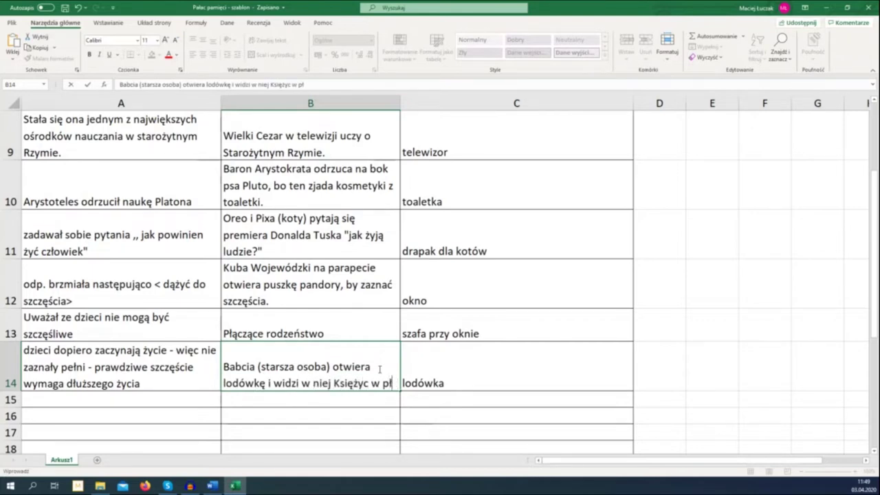
{"action": "type", "text": "ni. I"}
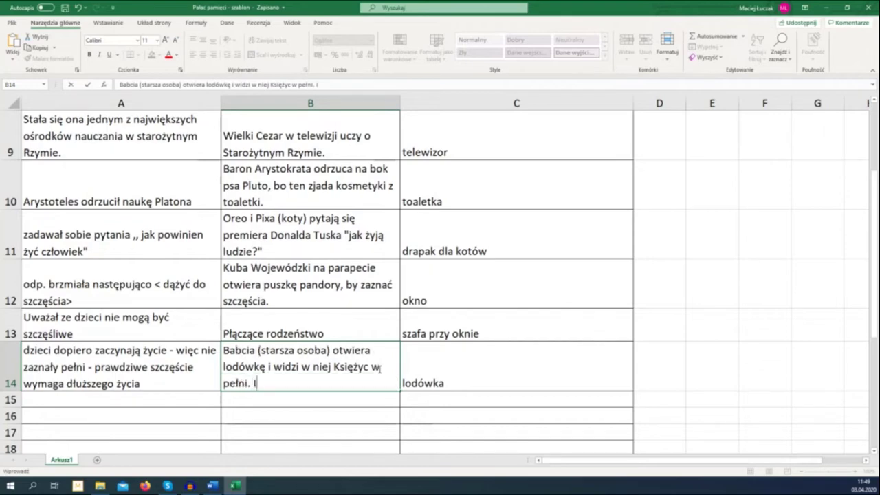
{"action": "key", "text": "BackSpace"}
{"action": "type", "text": "Mówi \"pa"}
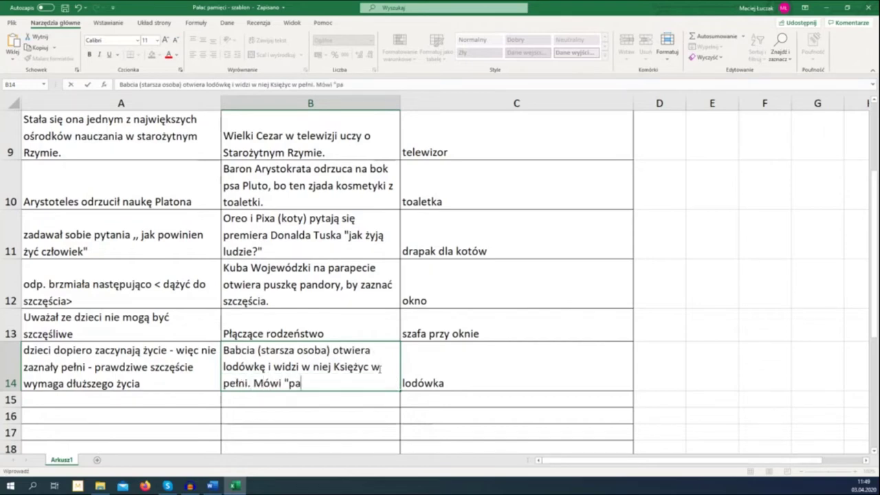
{"action": "type", "text": "trz, jaki piękny "}
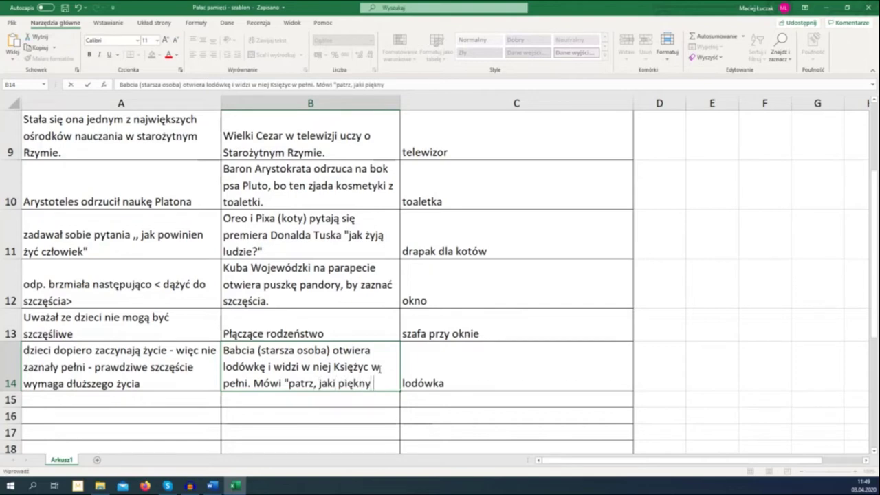
{"action": "type", "text": "księżyc, Karolina\"."}
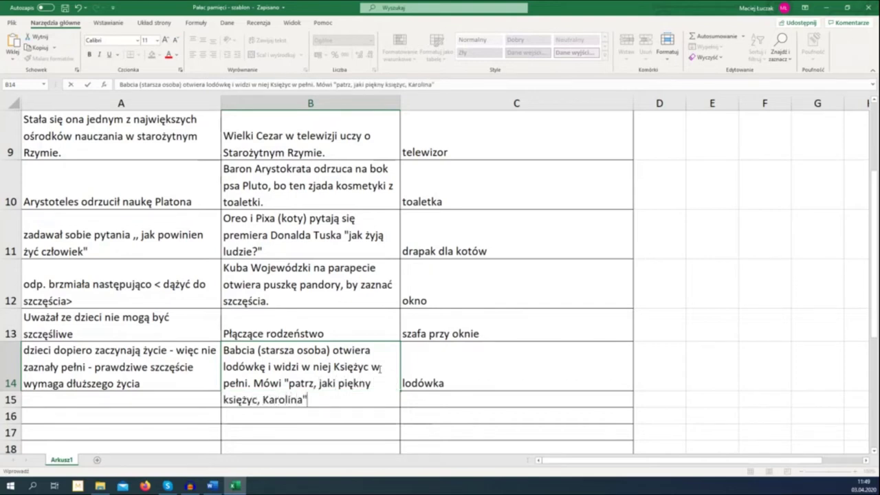
{"action": "key", "text": "Return"}
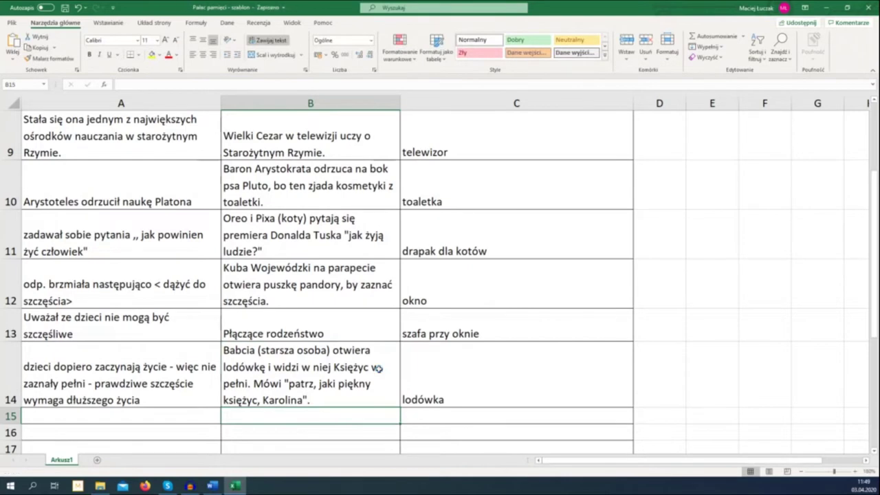
Step: Review the completed table, comparing each note with its association and room location, including row 10 with the toaletka
{"action": "scroll", "coordinate": [396, 306], "scroll_direction": "up", "scroll_amount": 2}
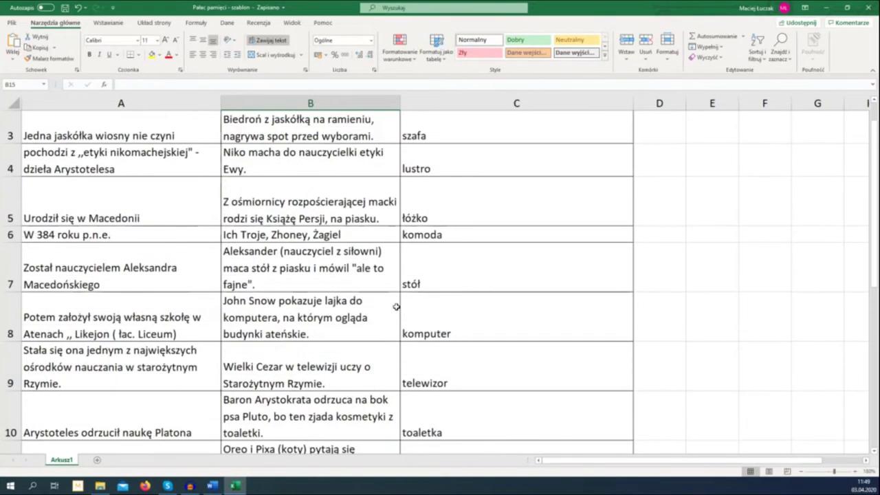
{"action": "scroll", "coordinate": [396, 307], "scroll_direction": "up", "scroll_amount": 1}
{"action": "scroll", "coordinate": [396, 307], "scroll_direction": "down", "scroll_amount": 3}
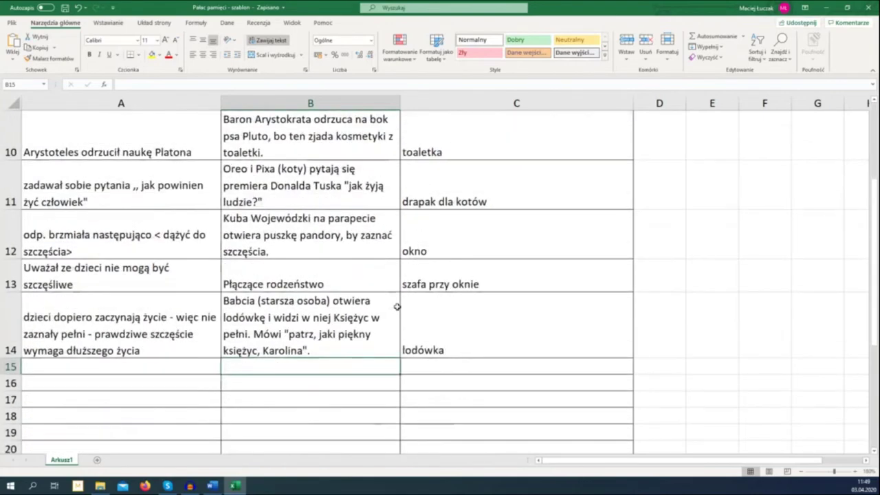
{"action": "scroll", "coordinate": [397, 307], "scroll_direction": "up", "scroll_amount": 1}
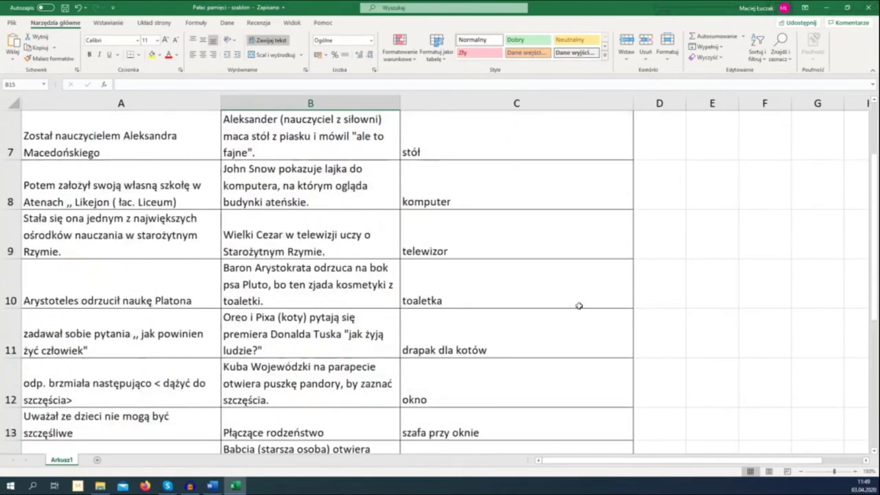
{"action": "left_click", "coordinate": [14, 283]}
{"action": "scroll", "coordinate": [14, 283], "scroll_direction": "down", "scroll_amount": 1}
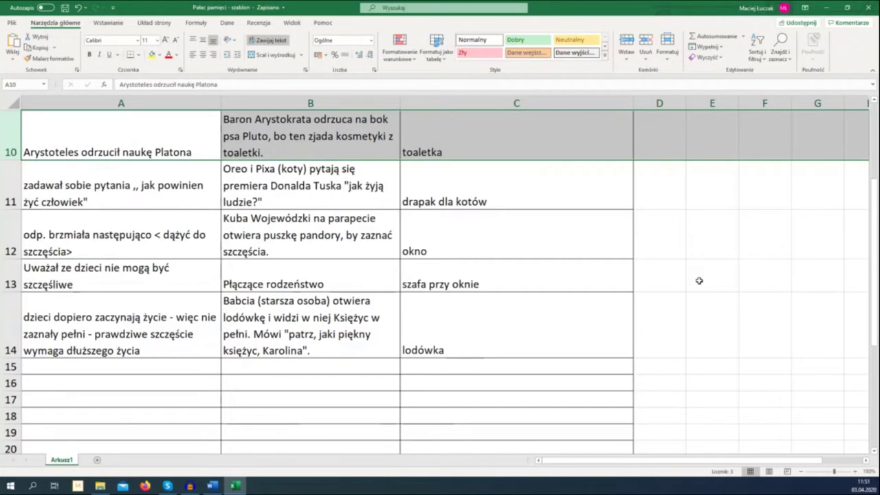
{"action": "left_click", "coordinate": [698, 281]}
{"action": "scroll", "coordinate": [478, 198], "scroll_direction": "up", "scroll_amount": 1}
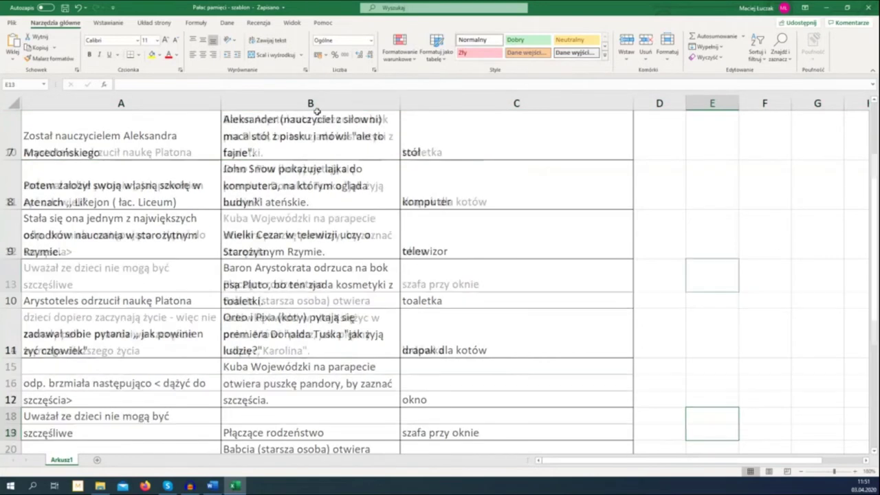
{"action": "scroll", "coordinate": [316, 112], "scroll_direction": "down", "scroll_amount": 1}
Step: Delete the whole column of Aristotle notes so only the associations and room locations remain
{"action": "left_click", "coordinate": [316, 104]}
{"action": "left_click", "coordinate": [196, 102]}
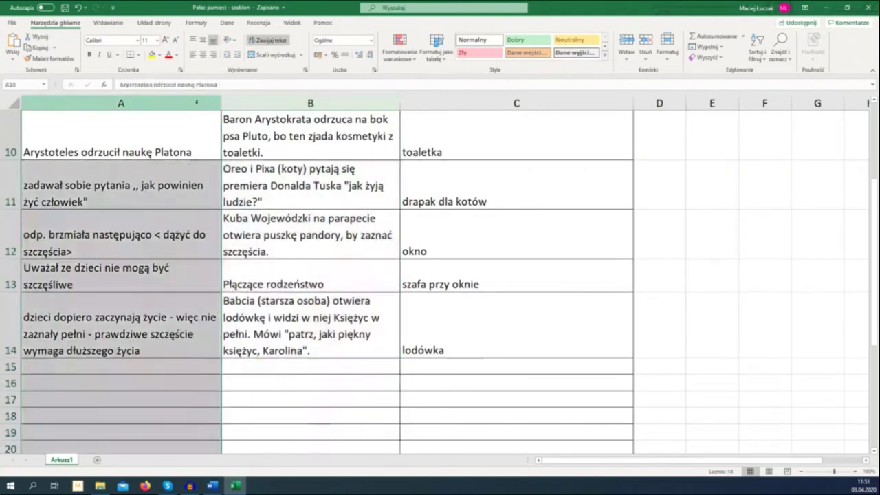
{"action": "left_click", "coordinate": [645, 40]}
{"action": "left_click", "coordinate": [158, 189]}
{"action": "scroll", "coordinate": [184, 221], "scroll_direction": "up", "scroll_amount": 1}
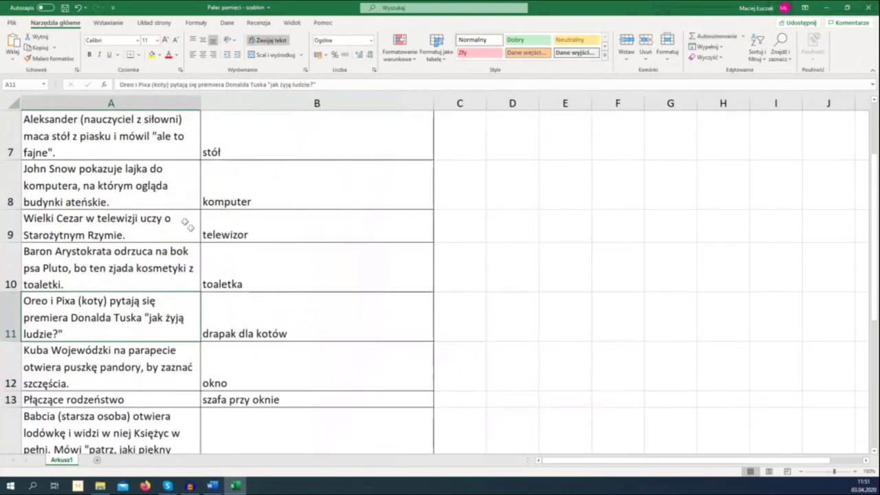
Step: Delete the whole column of associations so only the list of room locations remains
{"action": "left_click", "coordinate": [108, 263]}
{"action": "scroll", "coordinate": [564, 247], "scroll_direction": "down", "scroll_amount": 1}
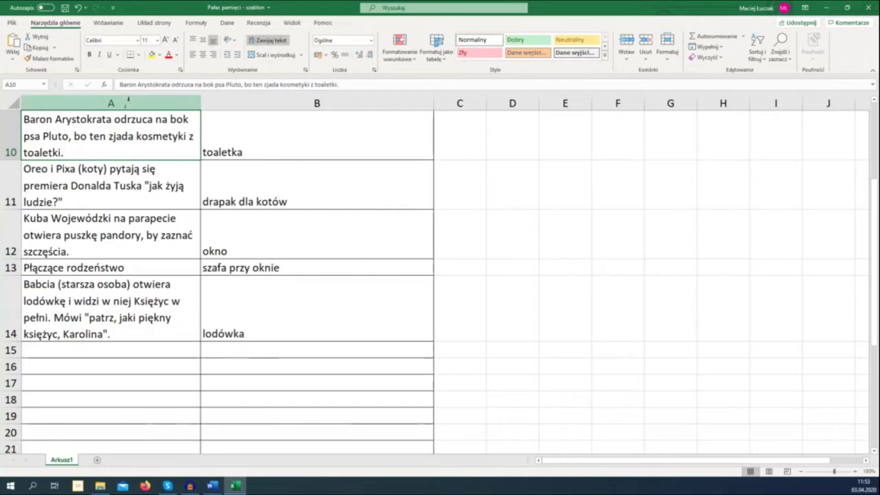
{"action": "left_click", "coordinate": [111, 103]}
{"action": "left_click", "coordinate": [645, 43]}
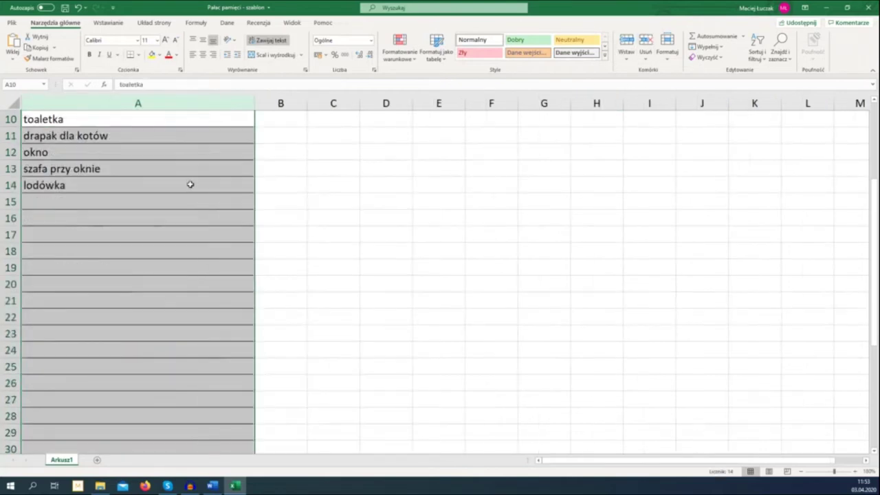
{"action": "scroll", "coordinate": [191, 199], "scroll_direction": "up", "scroll_amount": 1}
{"action": "scroll", "coordinate": [212, 179], "scroll_direction": "down", "scroll_amount": 1}
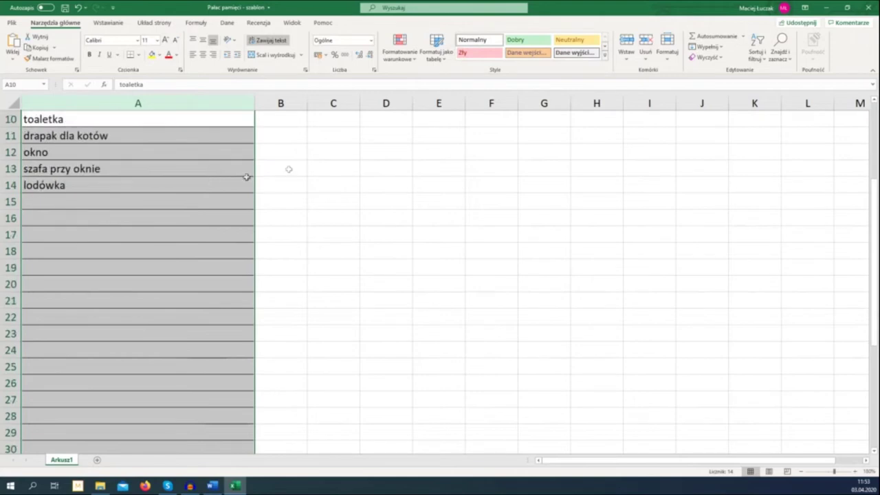
Step: Go through the location cells one by one from 'toaletka' in A10 to 'lodówka' in A14 to recall each note
{"action": "left_click", "coordinate": [212, 120]}
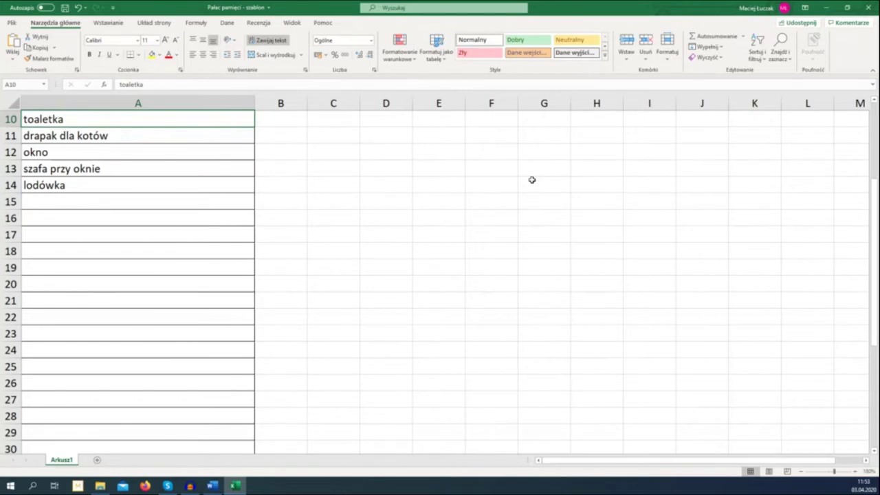
{"action": "key", "text": "Down"}
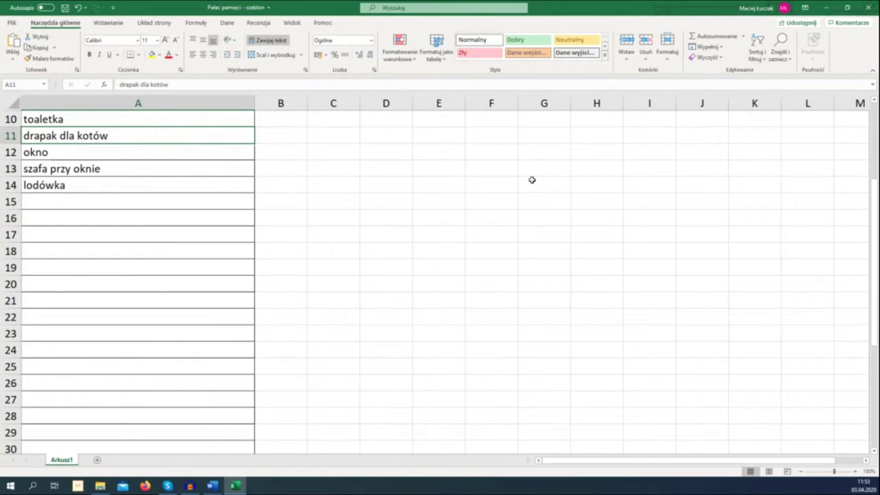
{"action": "key", "text": "Down"}
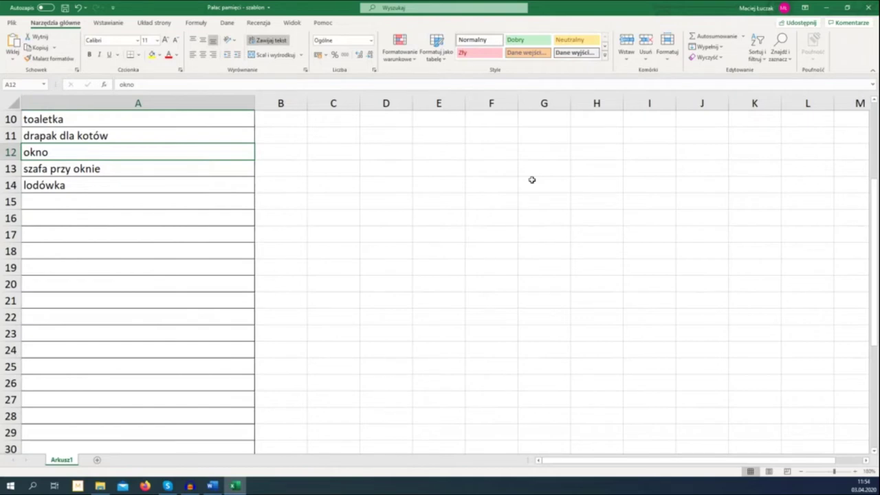
{"action": "key", "text": "Down"}
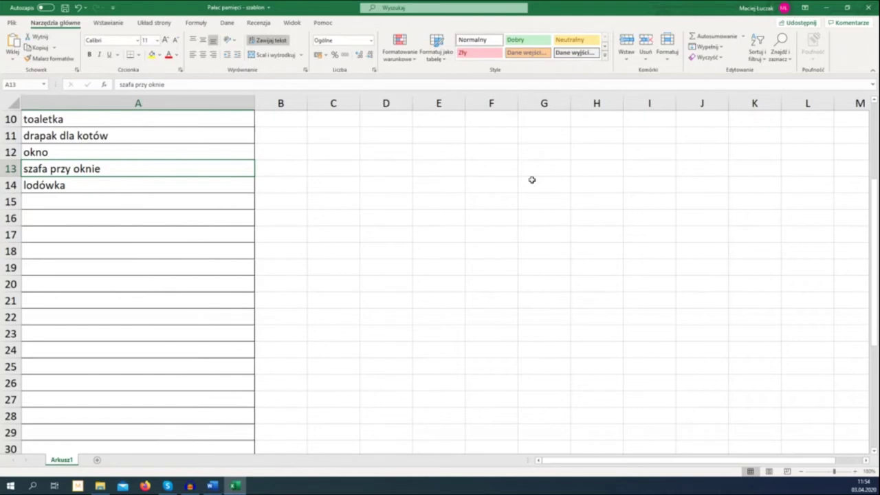
{"action": "key", "text": "Down"}
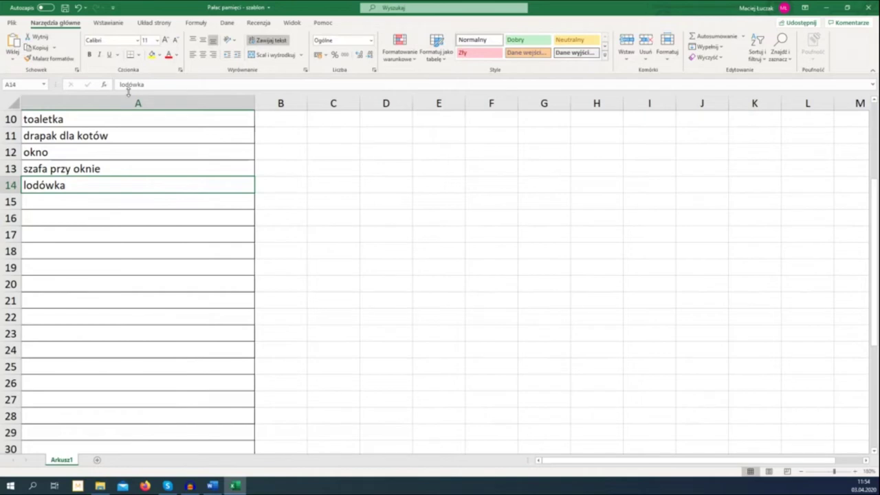
Step: Delete the remaining column of room locations and select A1 at the top of the sheet
{"action": "left_click", "coordinate": [130, 102]}
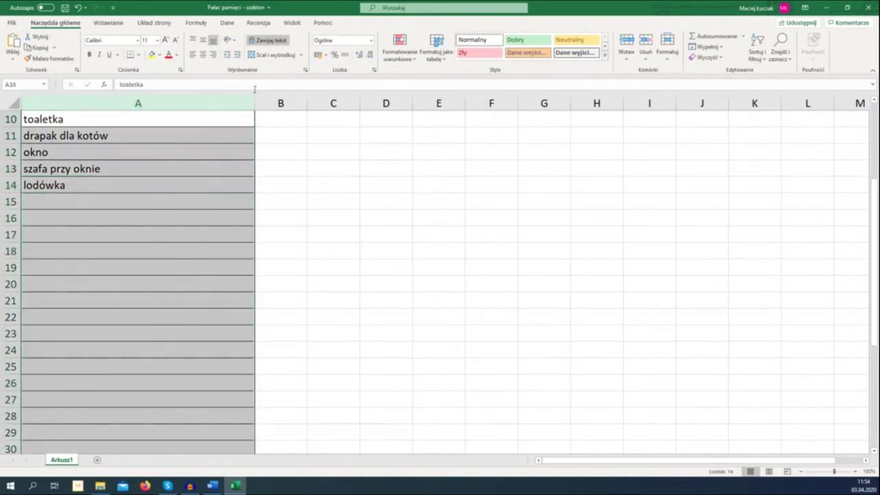
{"action": "left_click", "coordinate": [645, 41]}
{"action": "scroll", "coordinate": [206, 221], "scroll_direction": "up", "scroll_amount": 3}
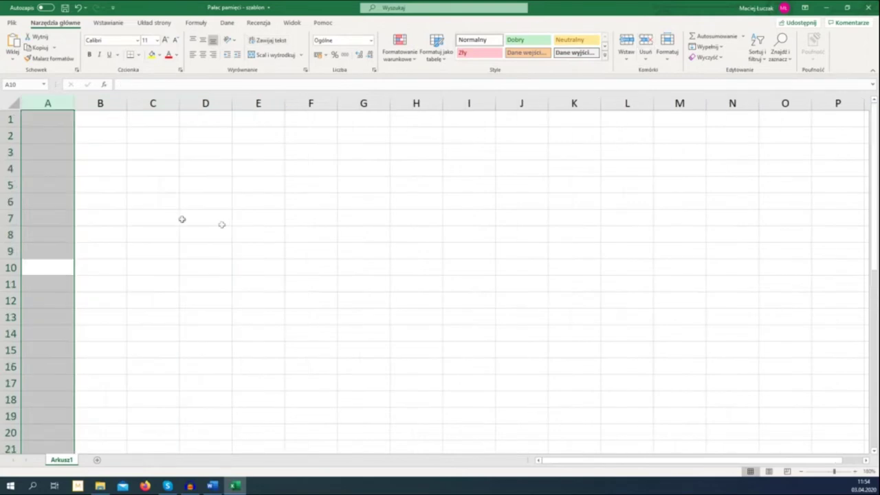
{"action": "left_click", "coordinate": [53, 120]}
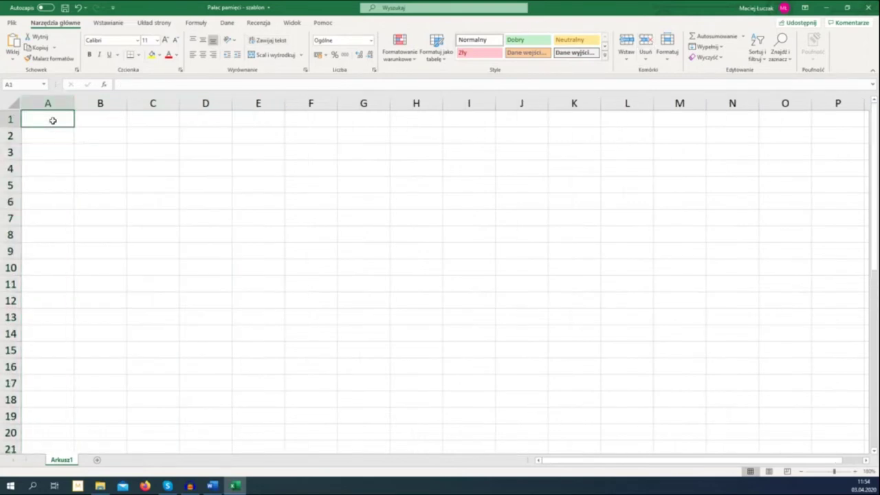
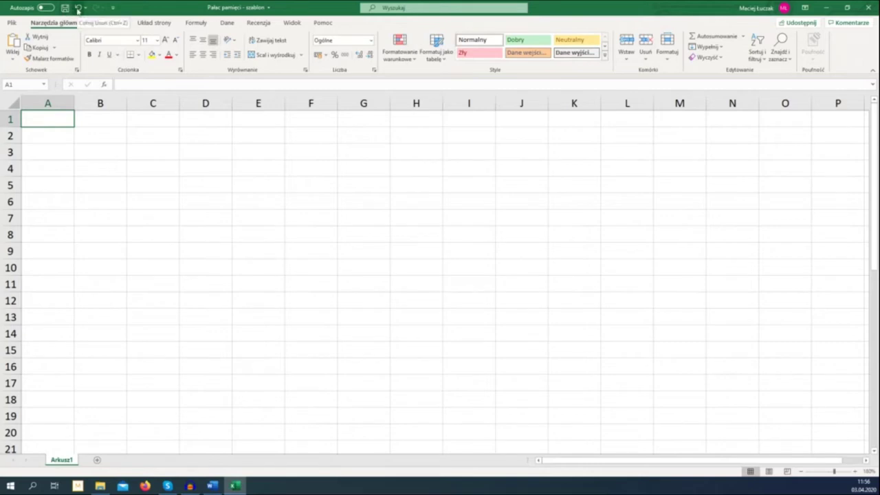
Step: Undo the recent deletions to bring back the filled memory palace table, and select the first empty cell, A15
{"action": "left_click", "coordinate": [77, 8]}
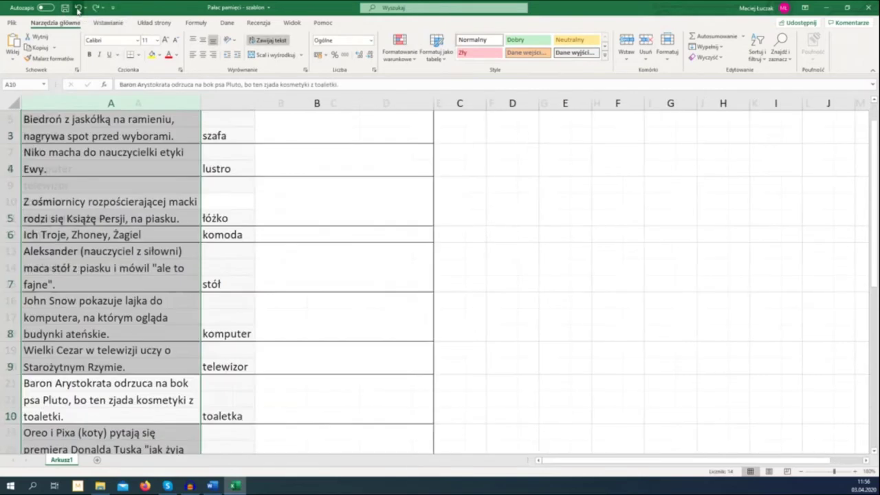
{"action": "scroll", "coordinate": [237, 206], "scroll_direction": "down", "scroll_amount": 3}
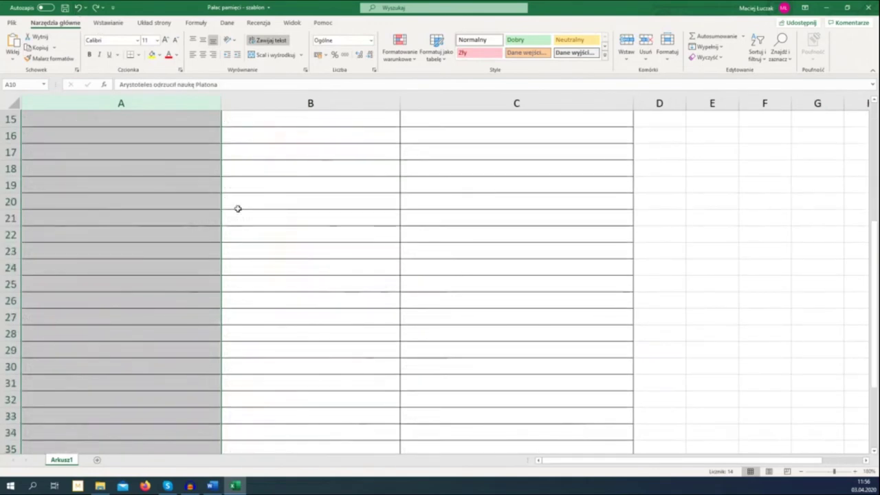
{"action": "left_click", "coordinate": [158, 272]}
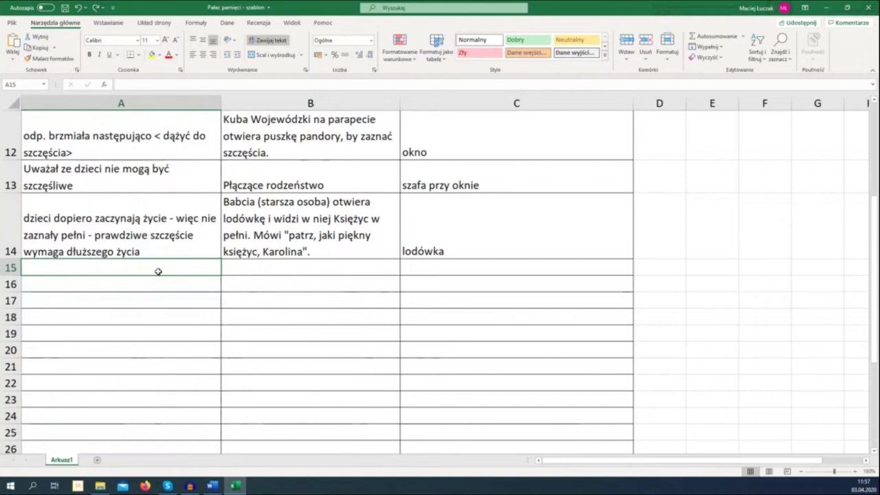
Step: Switch to the Filozofia notes in Word and delete the first five-line paragraph together with the blank line after it
{"action": "left_click", "coordinate": [210, 488]}
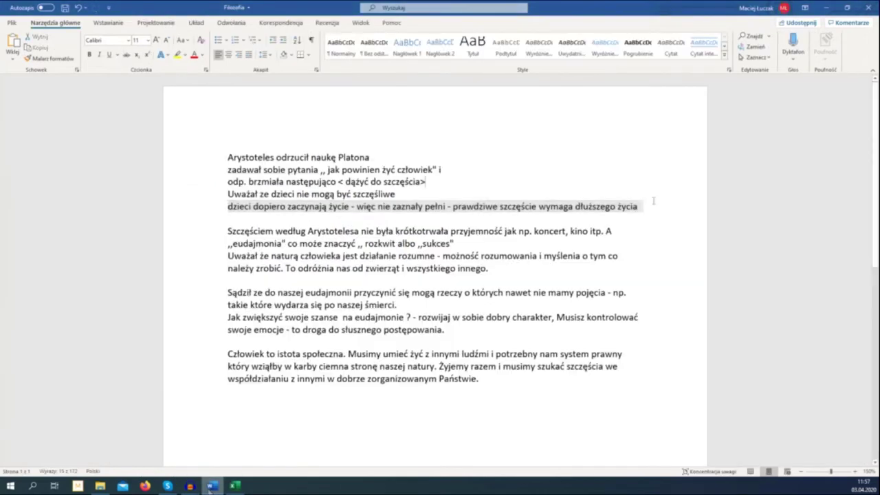
{"action": "left_click_drag", "start_coordinate": [663, 204], "coordinate": [213, 160]}
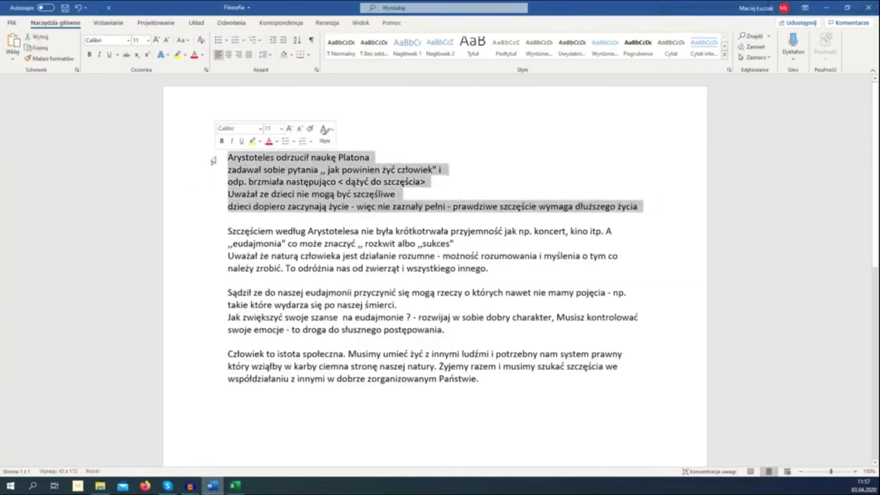
{"action": "key", "text": "Delete"}
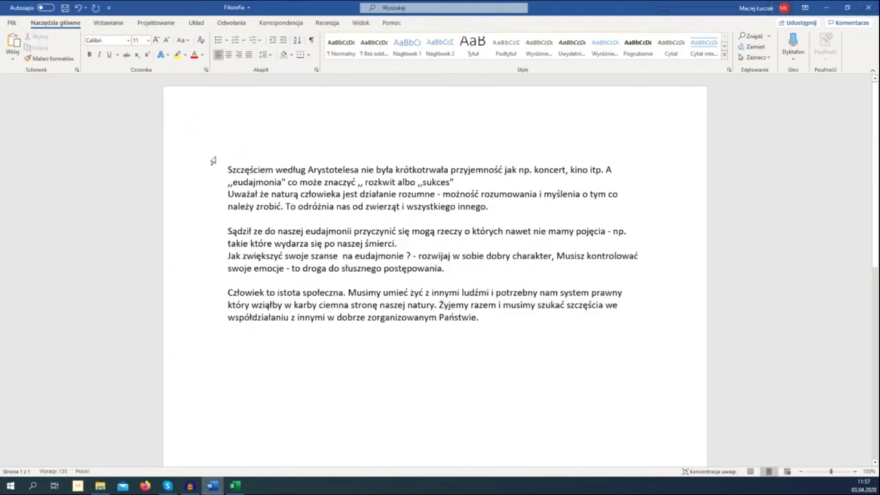
{"action": "key", "text": "Delete"}
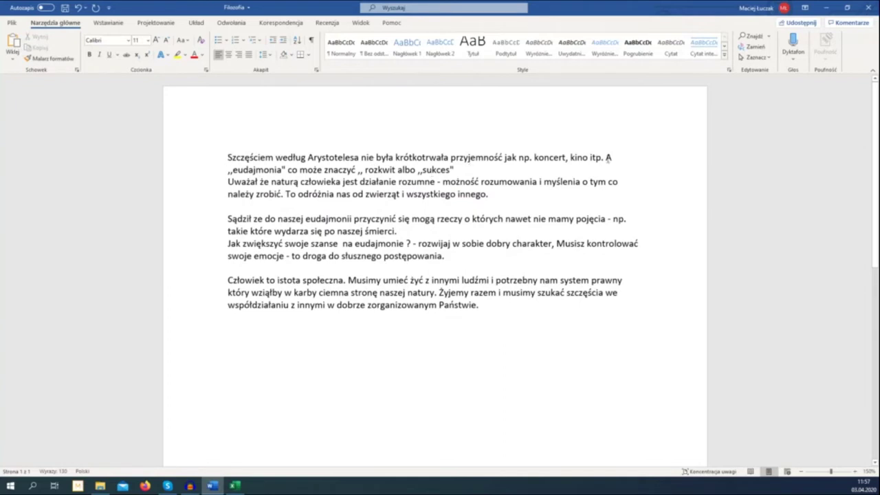
Step: Split the opening sentences onto separate lines before "A ,,eudajmonia"" and before "co może znaczyć"
{"action": "left_click", "coordinate": [603, 158]}
{"action": "key", "text": "Return"}
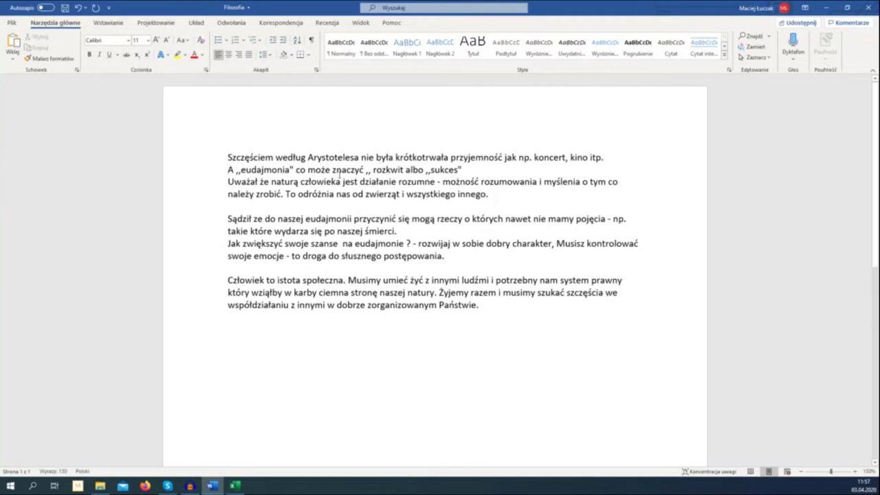
{"action": "left_click", "coordinate": [296, 170]}
{"action": "key", "text": "Return"}
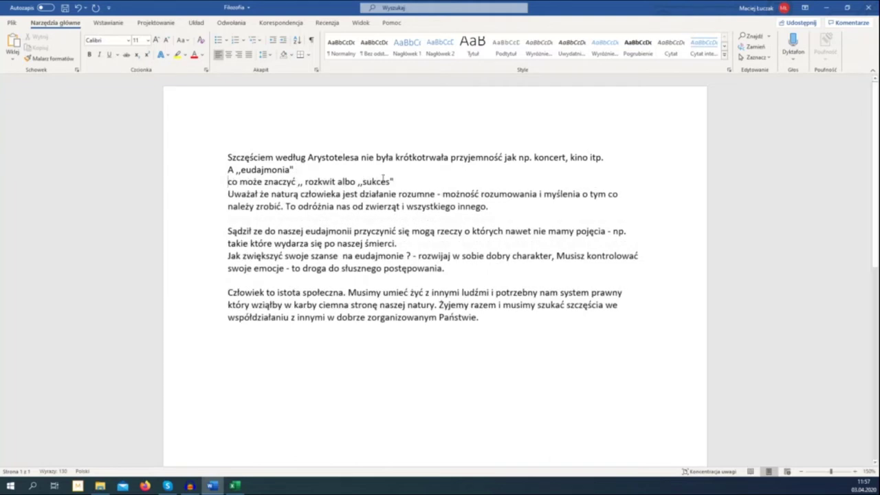
Step: Remove the dash after "działanie rozumne" and put "To odróżnia nas od zwierząt i wszystkiego innego." on its own line
{"action": "left_click", "coordinate": [443, 194]}
{"action": "key", "text": "BackSpace"}
{"action": "key", "text": "BackSpace"}
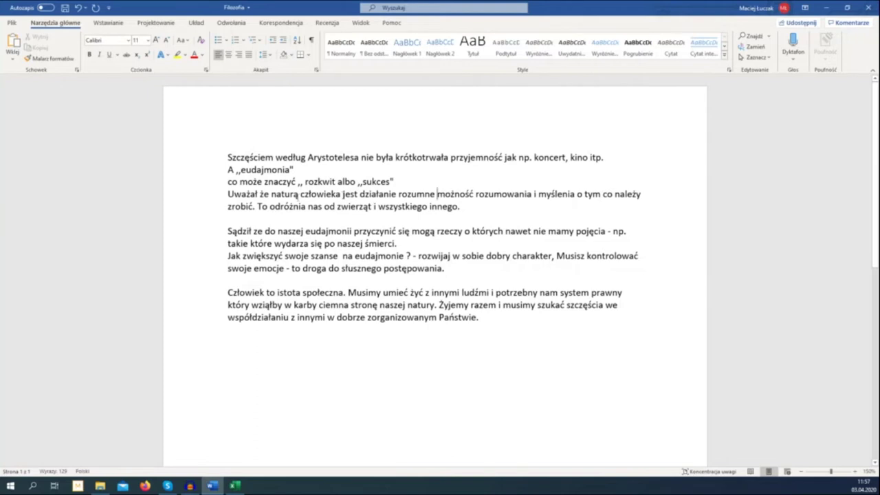
{"action": "left_click", "coordinate": [257, 206]}
{"action": "key", "text": "Return"}
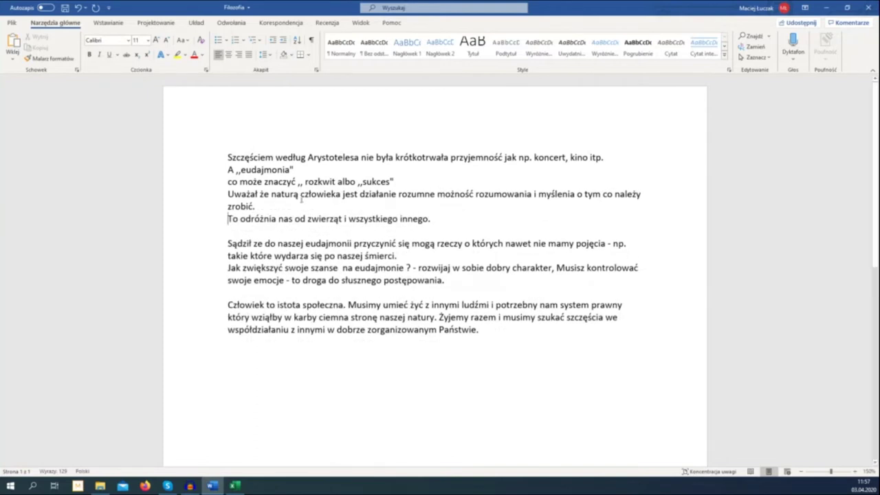
Step: Replace "rozumowania i" after "możność" with a comma, so the text reads "możność,myślenia"
{"action": "double_click", "coordinate": [462, 195]}
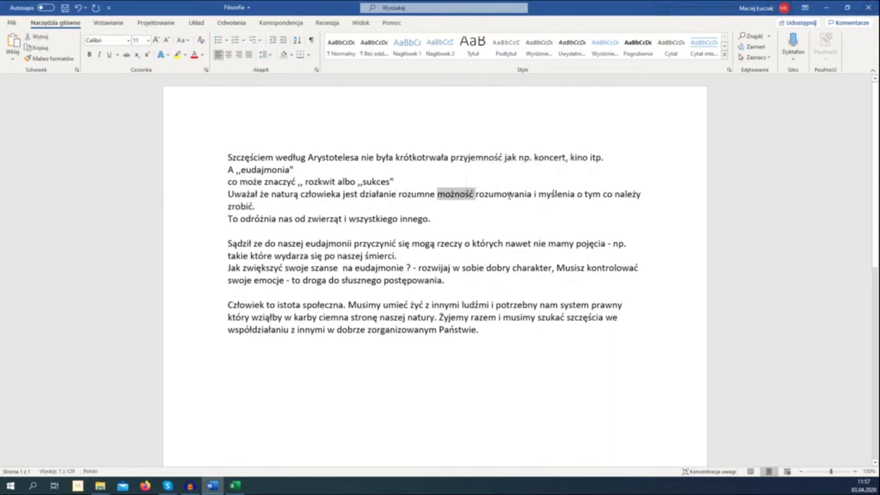
{"action": "double_click", "coordinate": [503, 194]}
{"action": "key", "text": "BackSpace"}
{"action": "key", "text": "Delete"}
{"action": "key", "text": "Delete"}
{"action": "key", "text": "Delete"}
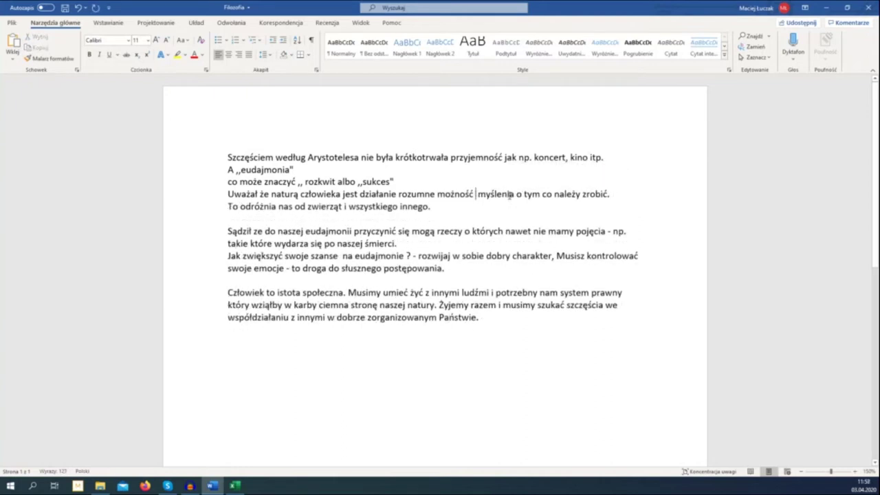
{"action": "type", "text": ","}
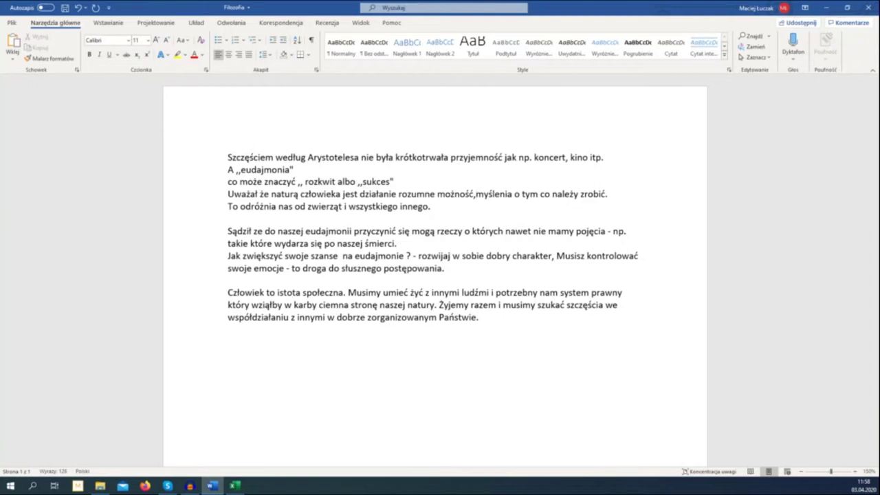
Step: Copy the five edited lines into the Excel sheet, one per row in cells A15 to A19
{"action": "key", "text": "alt+Tab"}
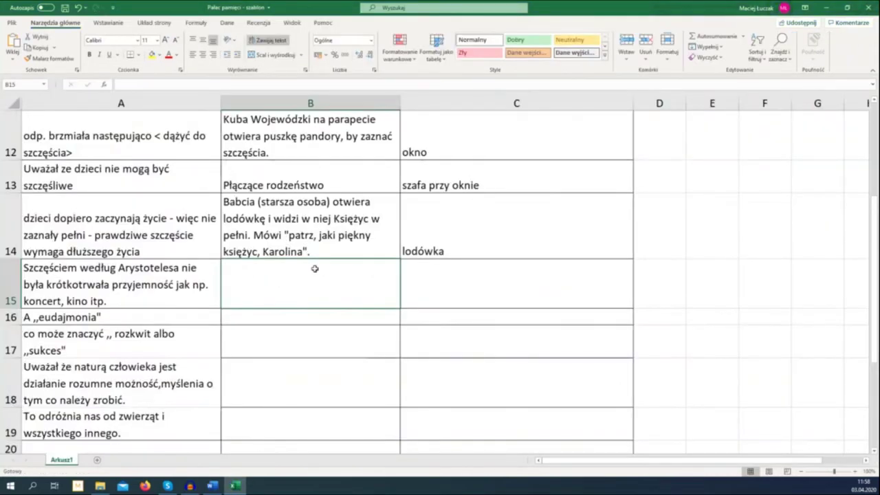
{"action": "key", "text": "Right"}
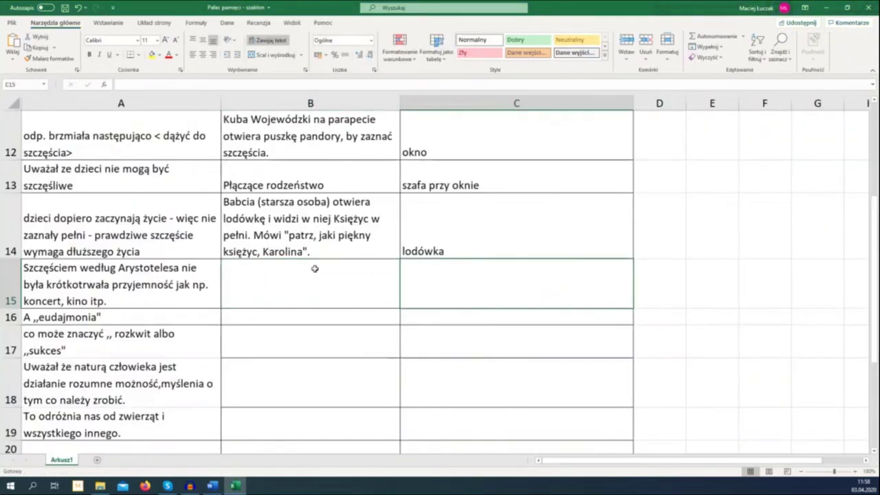
{"action": "left_click", "coordinate": [352, 283]}
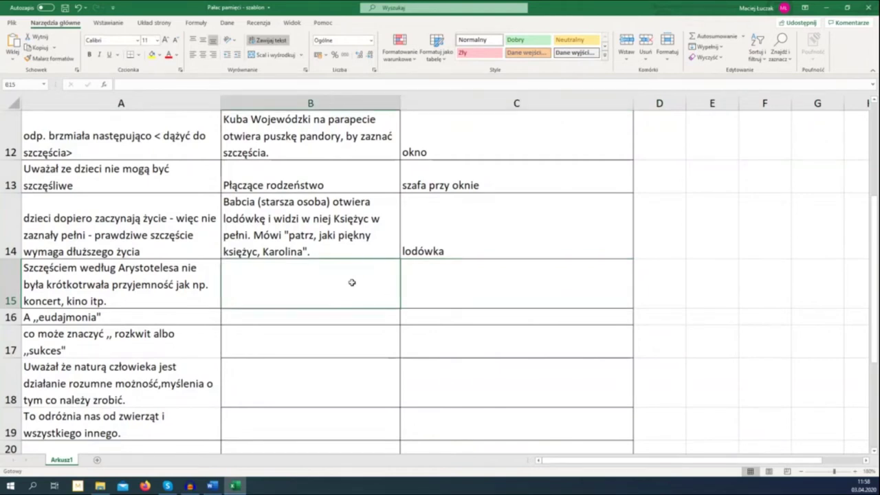
Step: Enter "blat" as the location in cell C15
{"action": "left_click", "coordinate": [428, 284]}
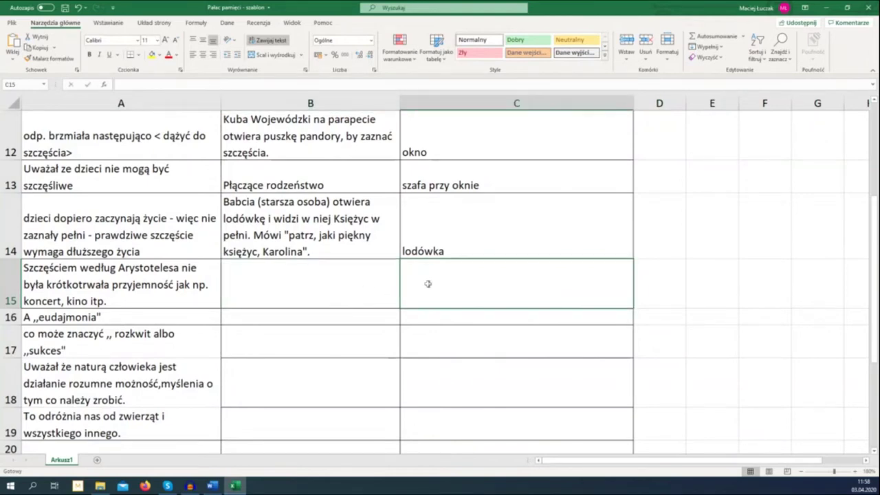
{"action": "type", "text": "b"}
{"action": "type", "text": "lat"}
{"action": "left_click", "coordinate": [498, 321]}
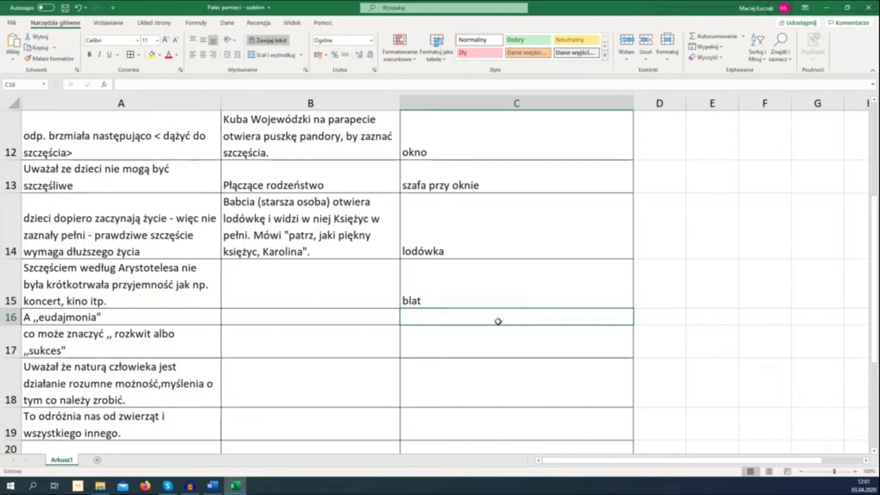
Step: Set the location in C15 to "mikrofalówka" and in C16 to "stojak na naczynia"
{"action": "left_click", "coordinate": [468, 294]}
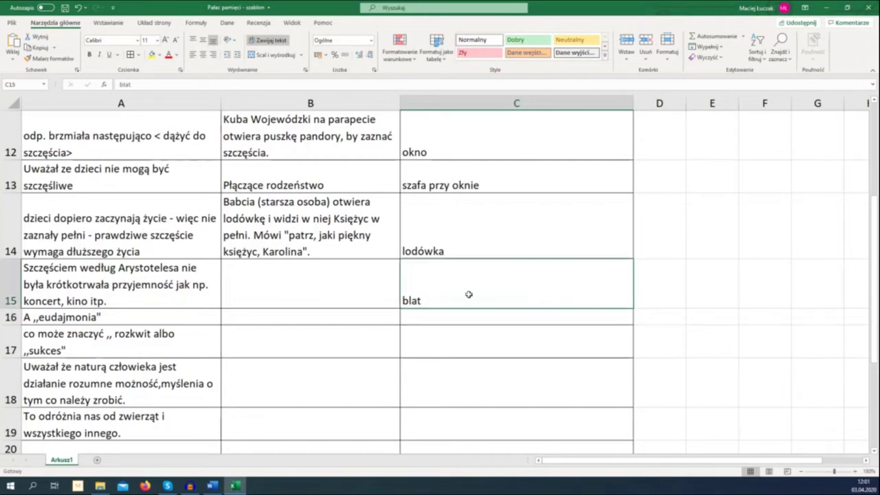
{"action": "key", "text": "Delete"}
{"action": "type", "text": "mikrofalówka"}
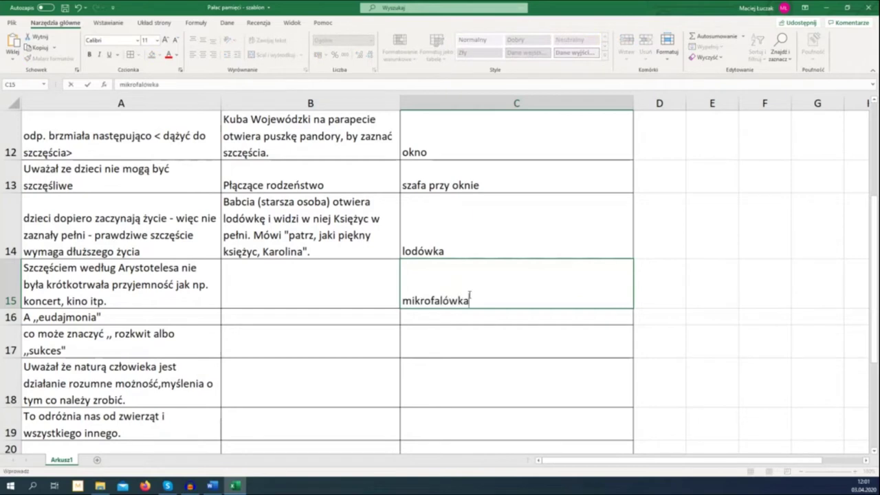
{"action": "key", "text": "Return"}
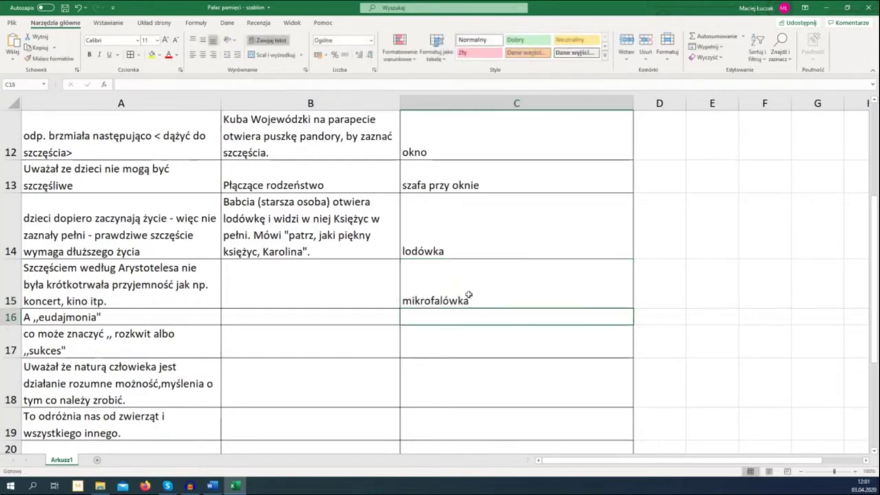
{"action": "type", "text": "stojak na"}
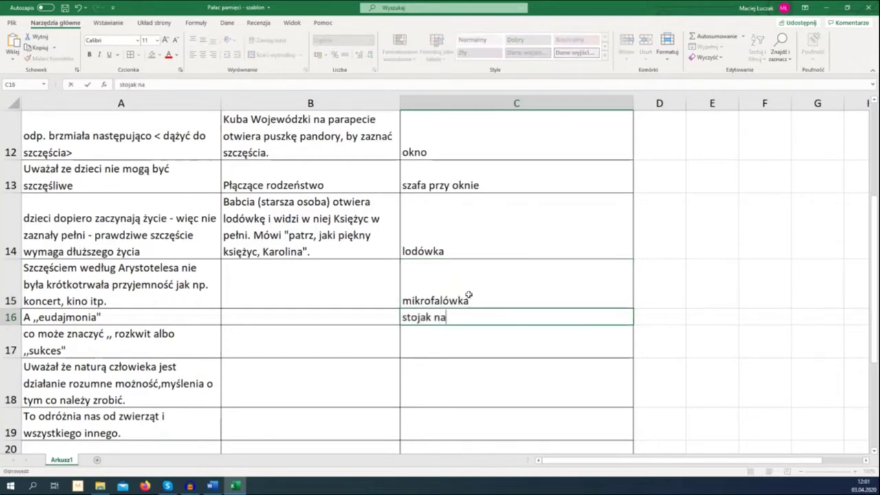
{"action": "type", "text": " naczynia"}
{"action": "key", "text": "Return"}
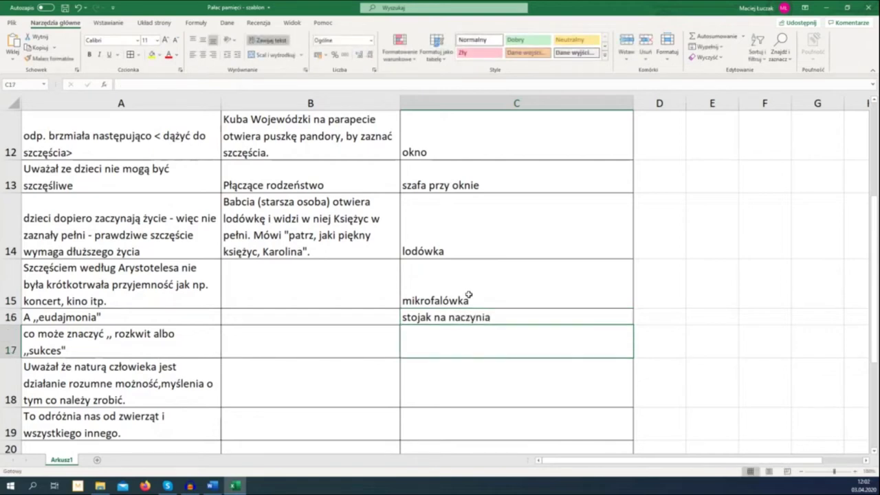
Step: Fill the locations in C17 to C19 with "parapet z czajnikiem", "szafka zawieszana na ścianę" and "kuchenka"
{"action": "type", "text": "parapet"}
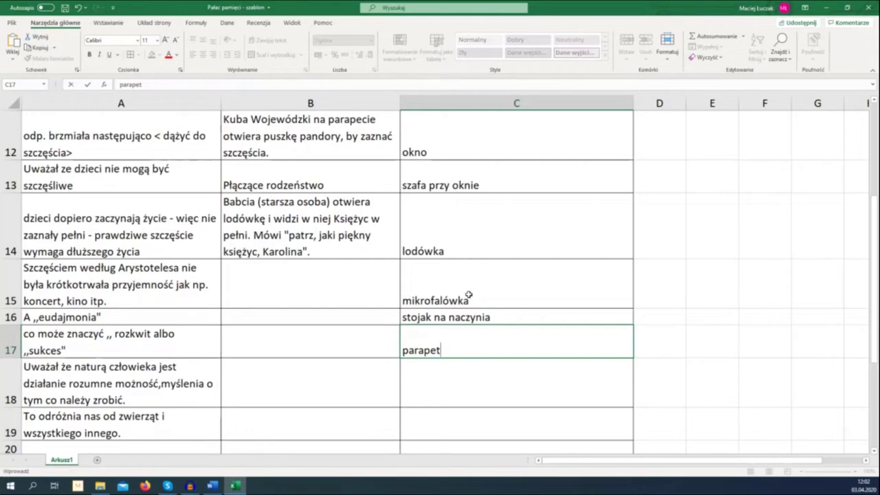
{"action": "type", "text": "z czajnikiem"}
{"action": "key", "text": "Return"}
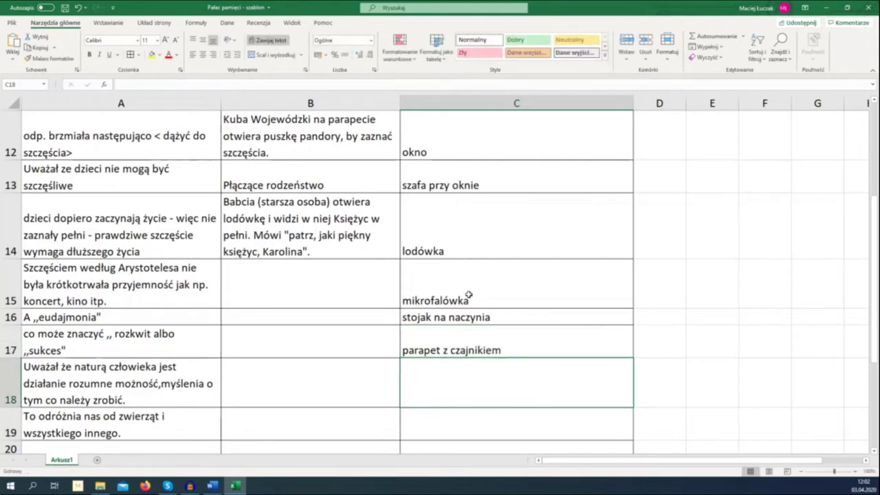
{"action": "type", "text": "szafka zawieszana na ścianę"}
{"action": "key", "text": "Return"}
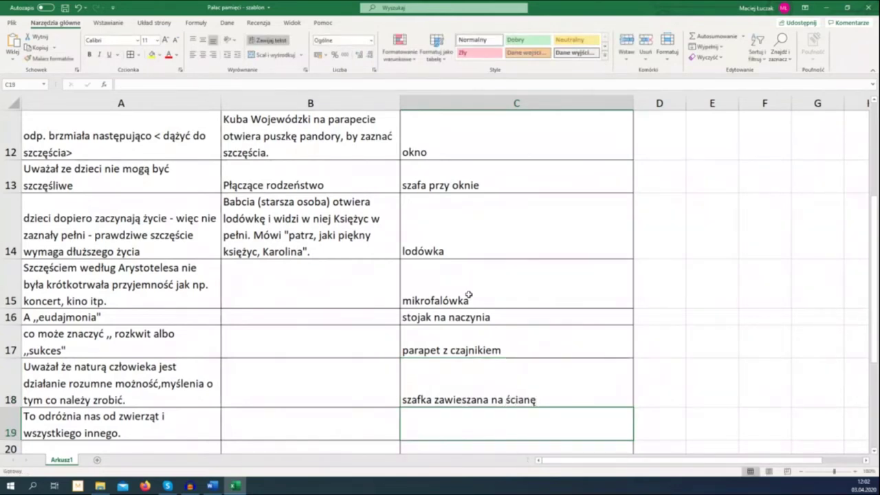
{"action": "type", "text": "kuchenka"}
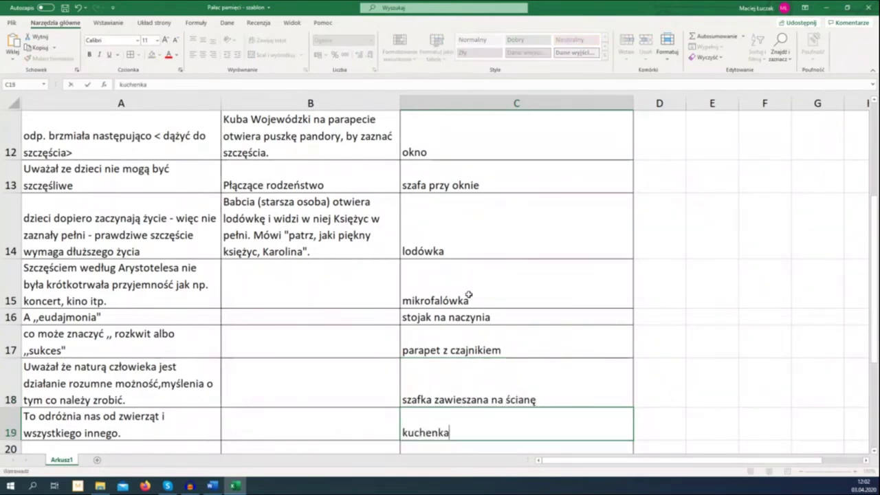
{"action": "key", "text": "Return"}
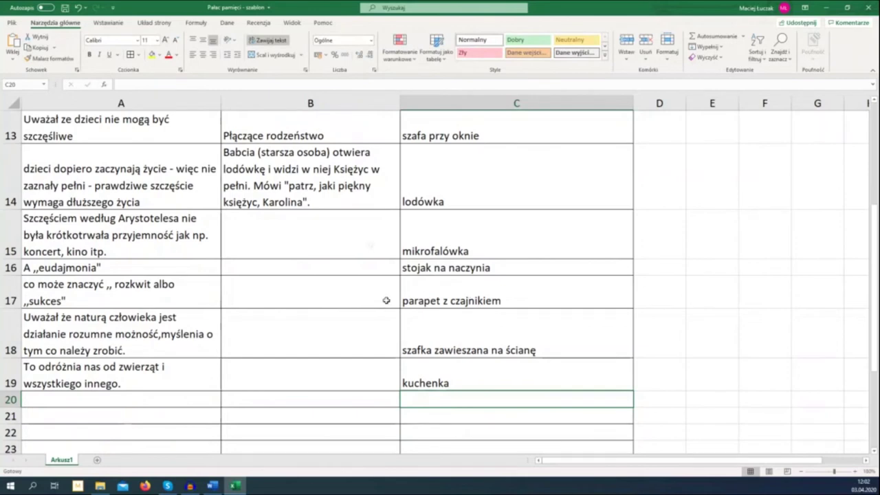
Step: Enter in B15 a first name plus "otwiera mikrofalę, wyciąga z niej czekoladę i mówi "szkoda, że jest taka mała... :-(((("" and save the workbook
{"action": "left_click", "coordinate": [369, 232]}
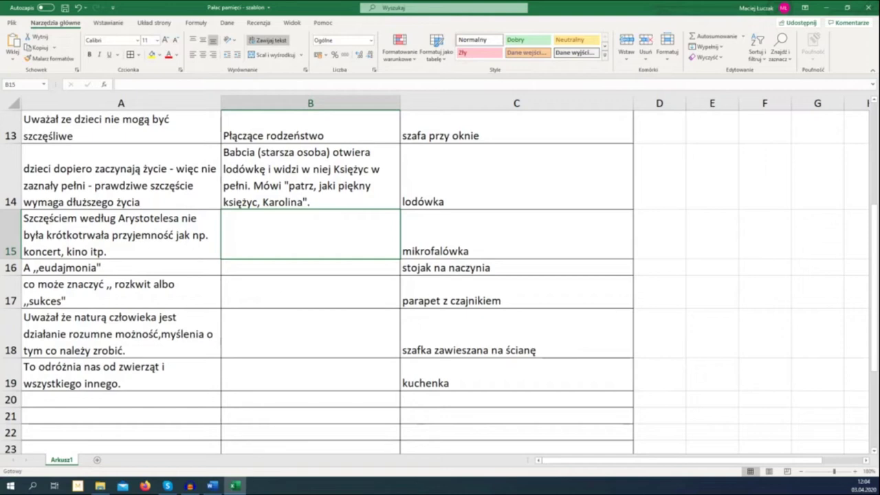
{"action": "type", "text": "Kar"}
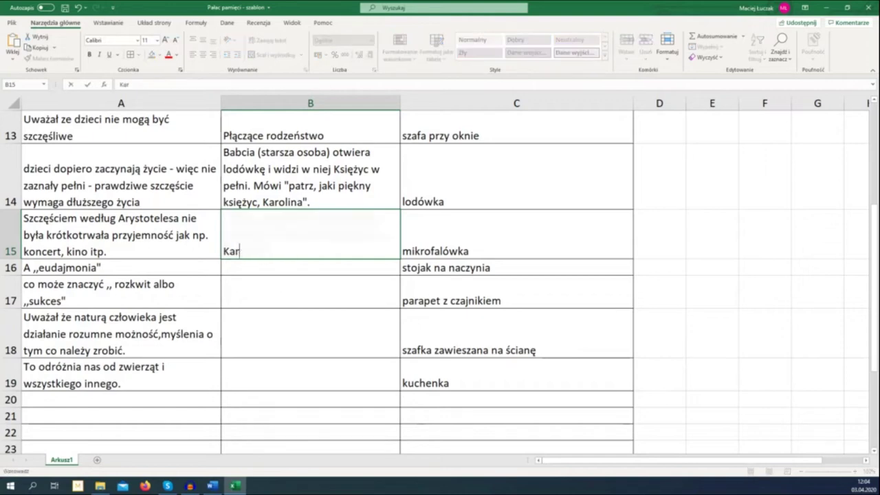
{"action": "type", "text": "olina otwiera mikrofalę, wyciągaz"}
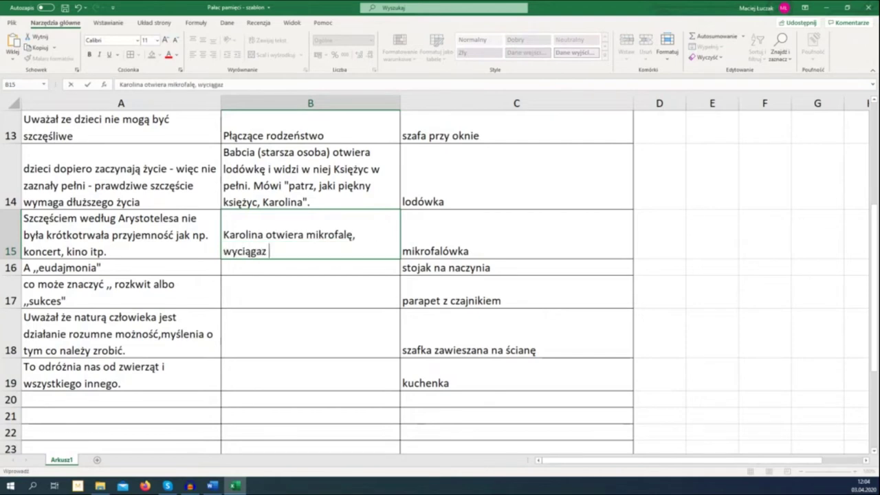
{"action": "key", "text": "BackSpace"}
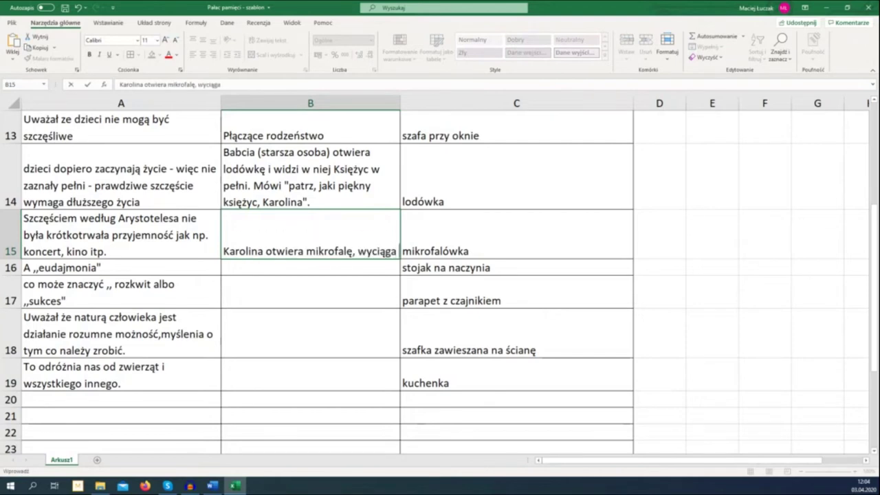
{"action": "type", "text": "z niej czekoladę i mói"}
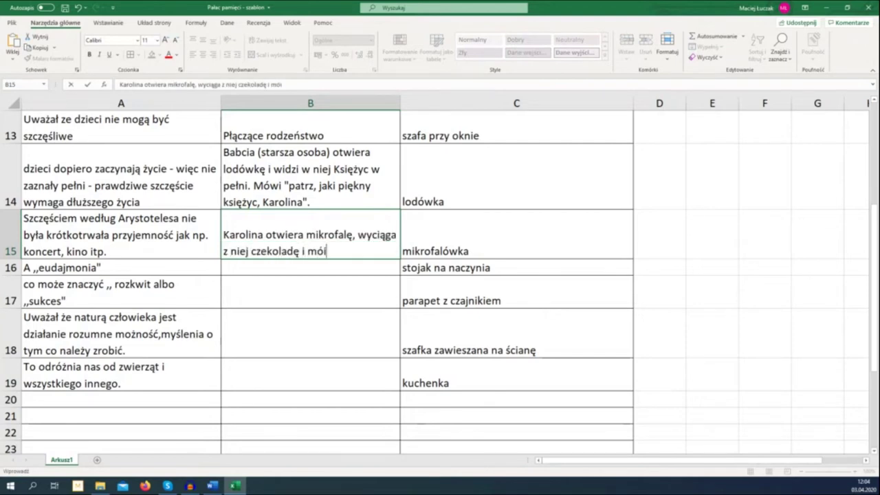
{"action": "key", "text": "BackSpace"}
{"action": "type", "text": "wi \"szkoda, że jest taka"}
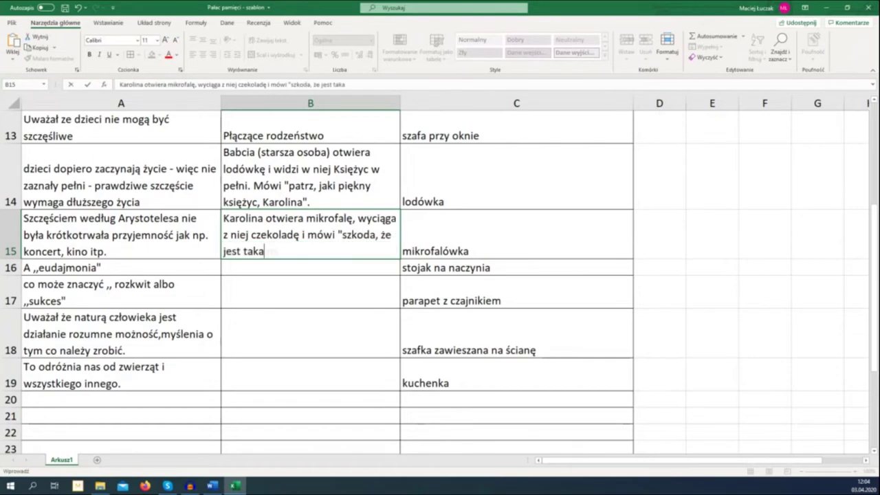
{"action": "type", "text": " mała... :"}
{"action": "type", "text": "-((((\""}
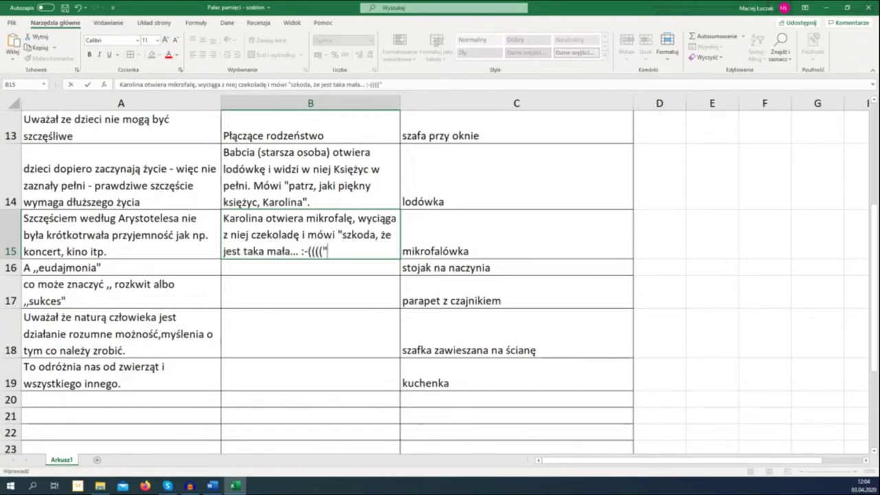
{"action": "key", "text": "Return"}
{"action": "key", "text": "ctrl+s"}
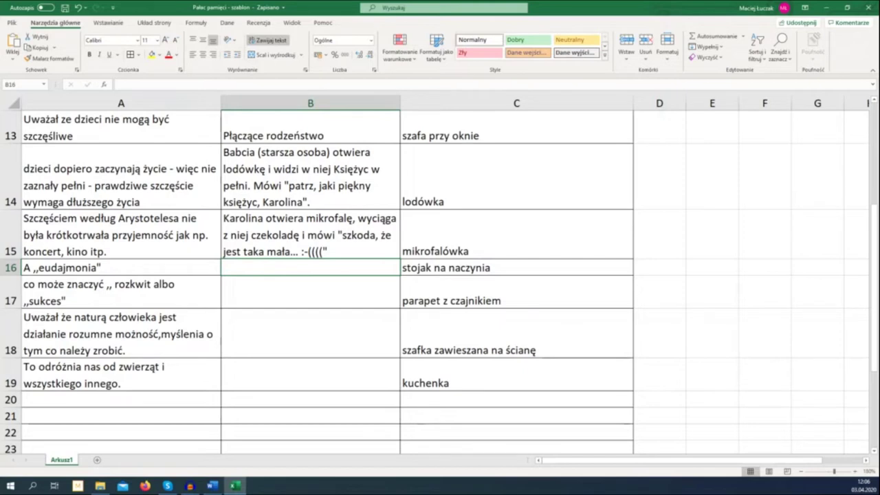
Step: Enter in B16 "Ł daj Monia - mówi", the first name used in B15, and "do mamy podczas gry w Koło Fortuny."
{"action": "type", "text": "Ł daj Monia,"}
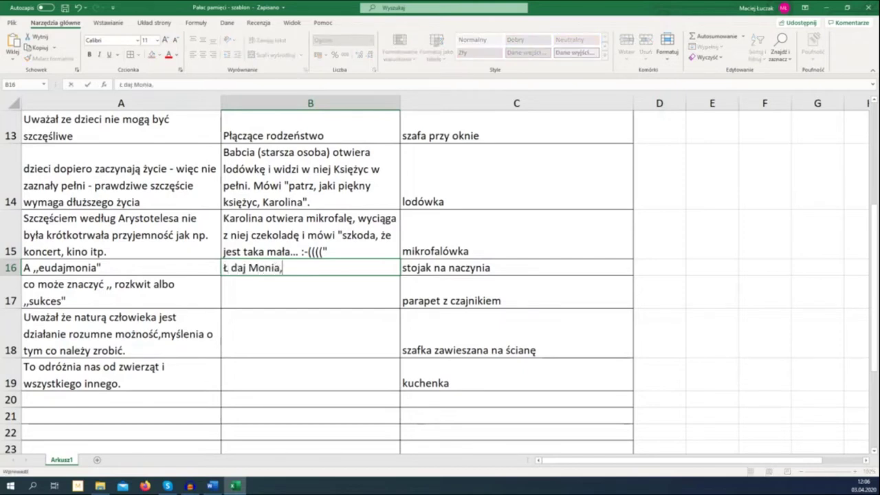
{"action": "key", "text": "BackSpace"}
{"action": "type", "text": "- mówi Karolina do mamy podczas gry "}
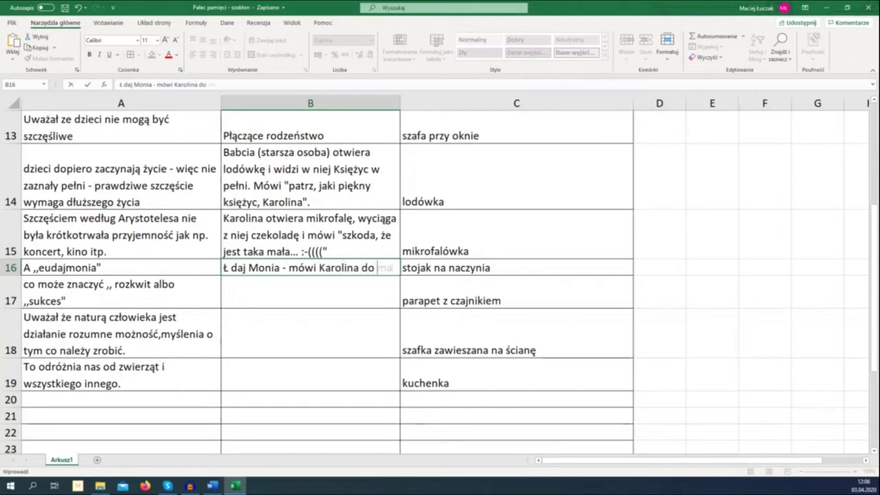
{"action": "type", "text": "w K"}
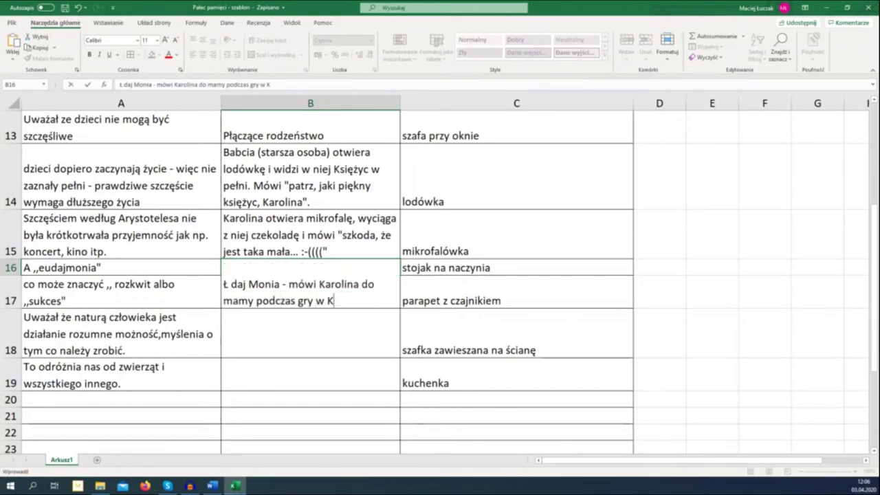
{"action": "type", "text": "oło Fortuny."}
{"action": "key", "text": "Return"}
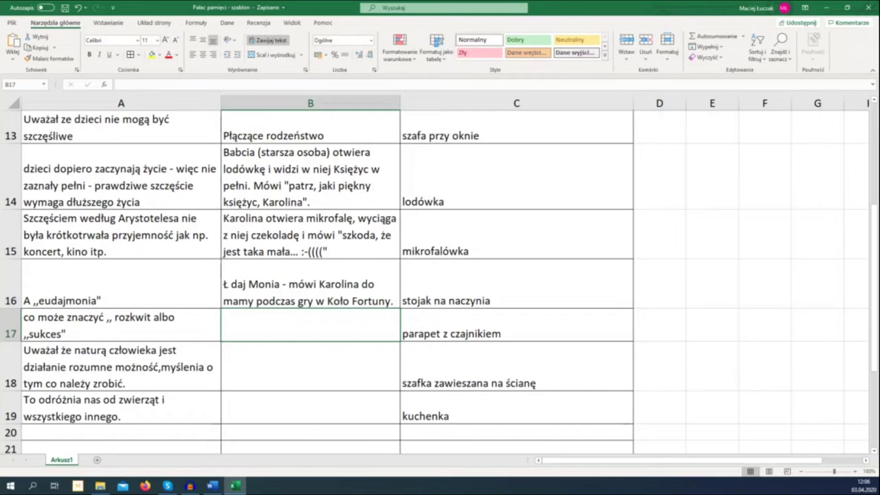
{"action": "key", "text": "Down"}
{"action": "key", "text": "Down"}
{"action": "key", "text": "Down"}
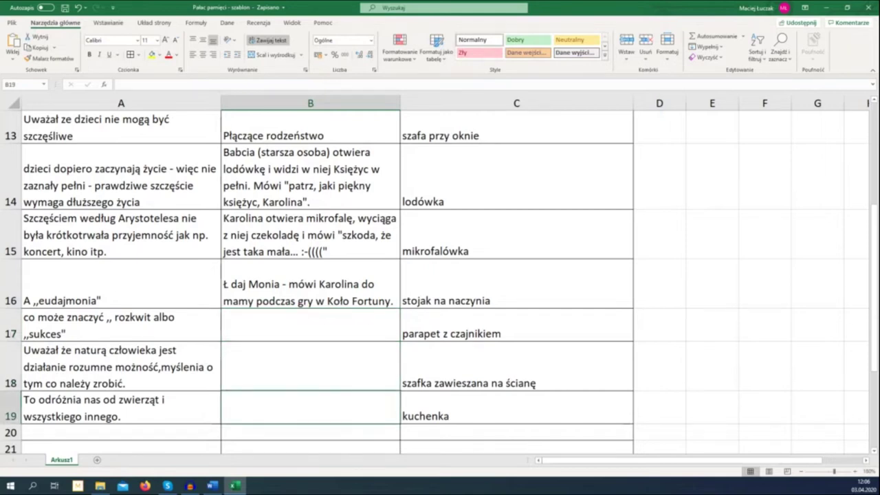
{"action": "key", "text": "Up"}
{"action": "key", "text": "Up"}
{"action": "key", "text": "Up"}
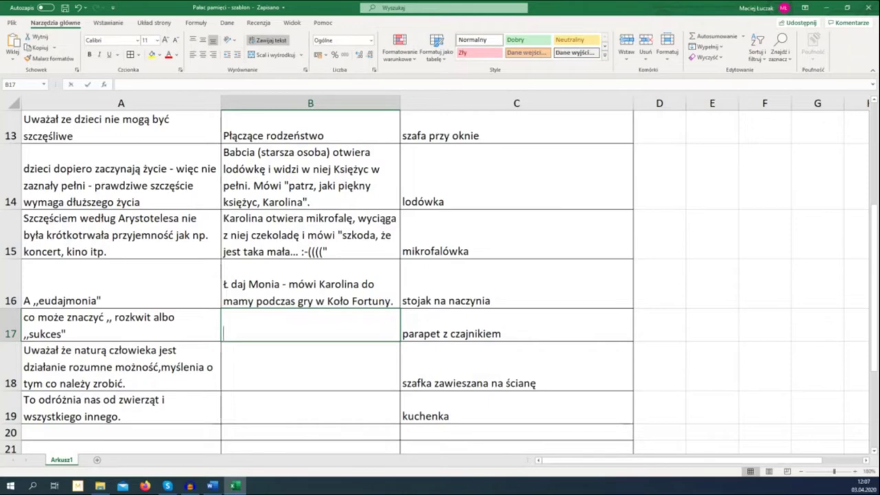
Step: Enter the association "Maokai i Ivern rozkwitają z czajnika i mają sukces, bo "WYSZLIŚMY Z LOLA DO RZECZYWISTOŚCI!"" in B17
{"action": "type", "text": "Maokai"}
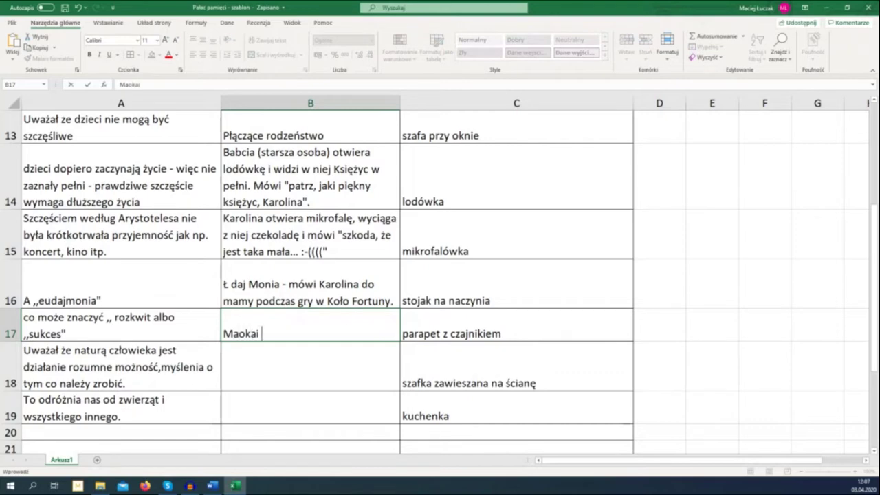
{"action": "type", "text": " i Ivern"}
{"action": "type", "text": "rozkwitają"}
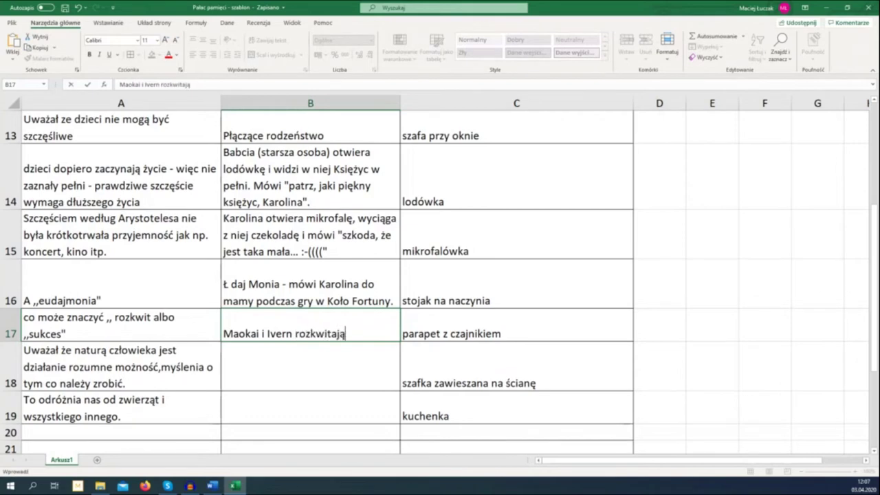
{"action": "type", "text": " z czajnika i"}
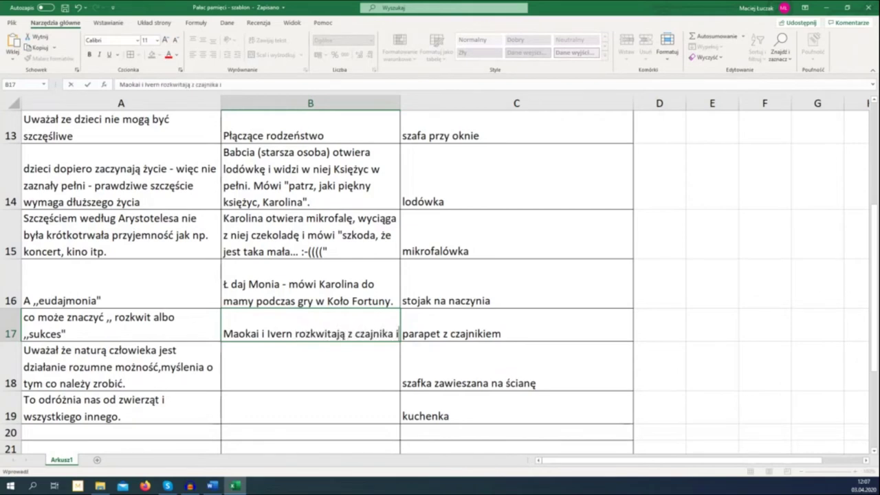
{"action": "type", "text": " mająsukces"}
{"action": "key", "text": "BackSpace"}
{"action": "key", "text": "BackSpace"}
{"action": "key", "text": "BackSpace"}
{"action": "key", "text": "BackSpace"}
{"action": "key", "text": "BackSpace"}
{"action": "key", "text": "BackSpace"}
{"action": "type", "text": "sukces, bo \"W"}
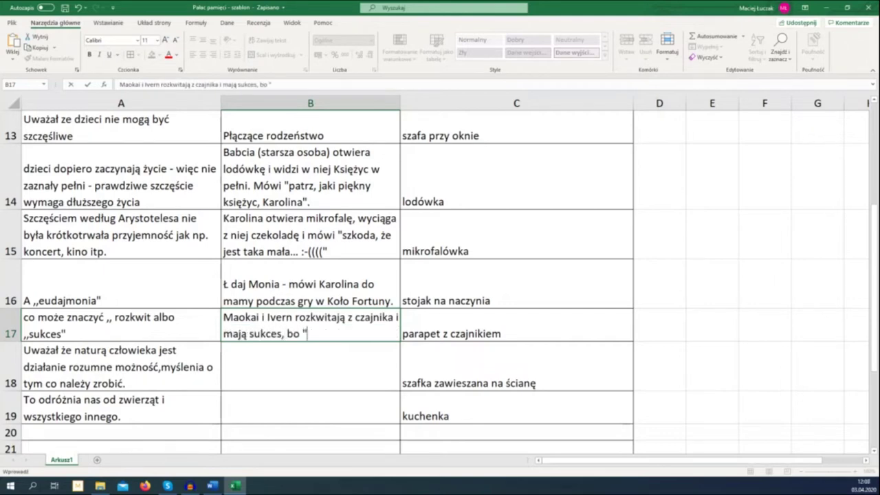
{"action": "type", "text": "YSZLIŚ"}
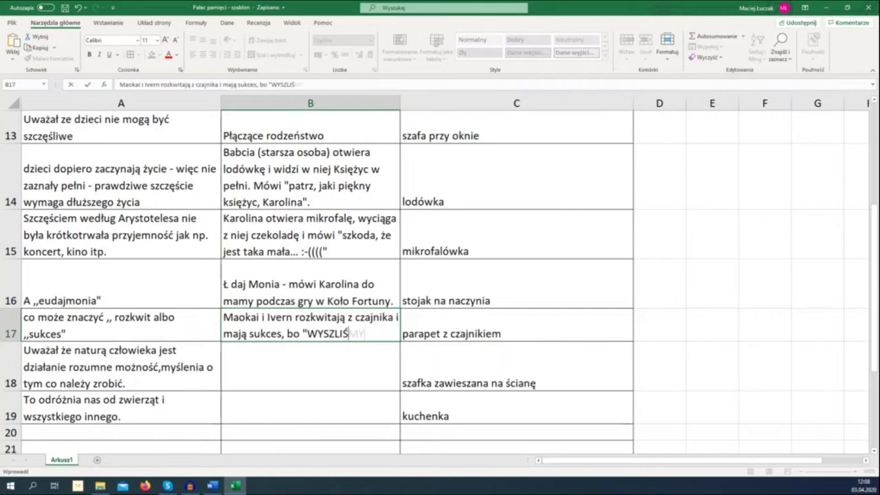
{"action": "type", "text": "MY Z LOLA DO RZECZY"}
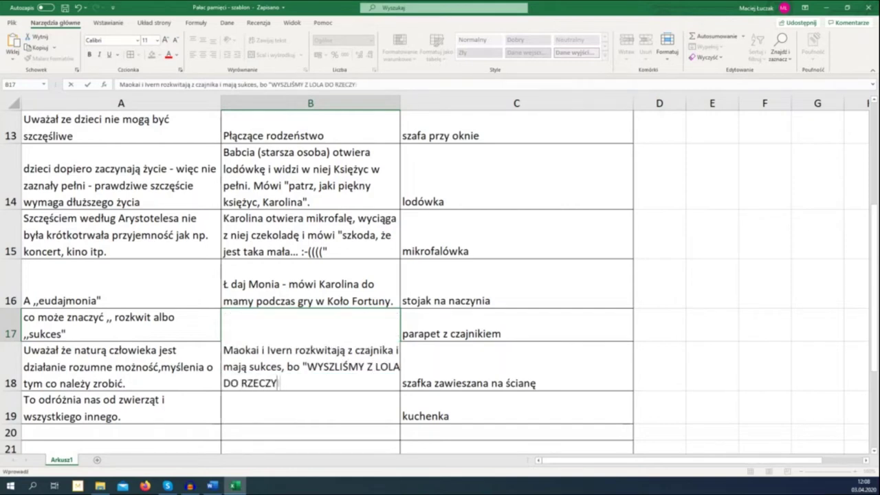
{"action": "type", "text": "WISTOŚCI!\""}
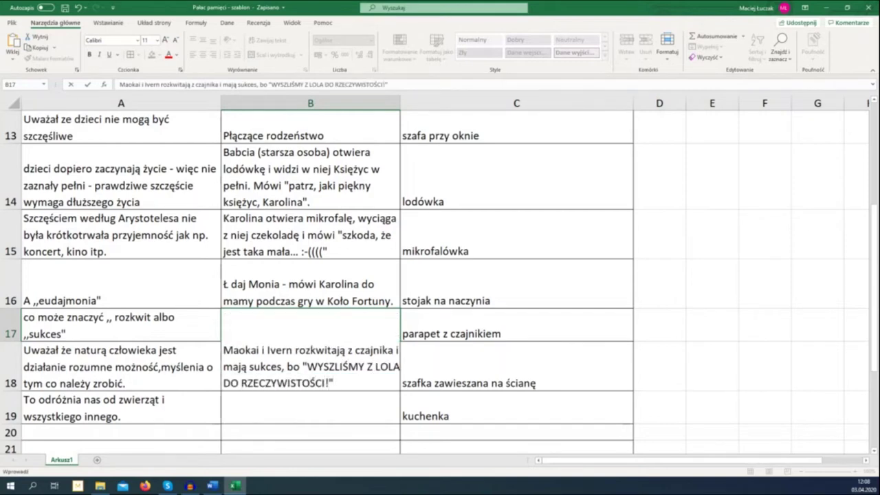
{"action": "key", "text": "Return"}
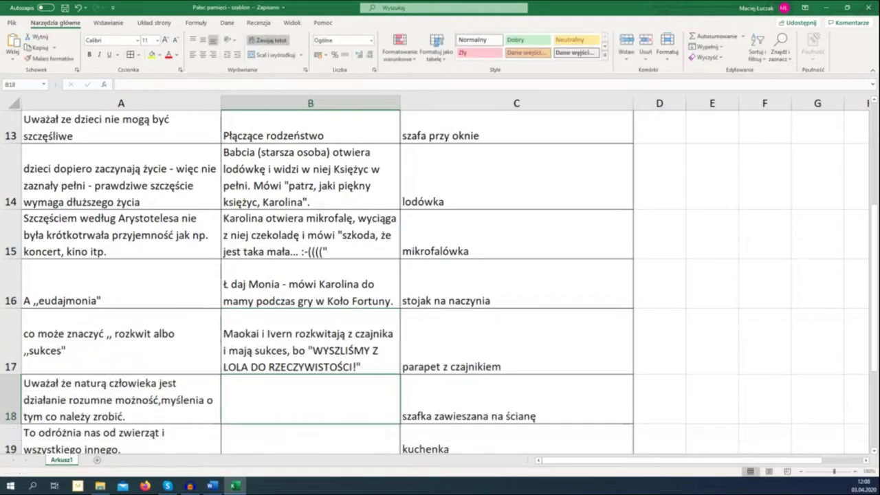
Step: Enter in B18 a man's first name plus "myśli o tym, czy szafka jest właściwie powieszona. Rozumuje, rozkminia, głowi się, bo to jego natura."
{"action": "scroll", "coordinate": [527, 275], "scroll_direction": "down", "scroll_amount": 2}
{"action": "scroll", "coordinate": [542, 271], "scroll_direction": "up", "scroll_amount": 2}
{"action": "scroll", "coordinate": [653, 269], "scroll_direction": "down", "scroll_amount": 1}
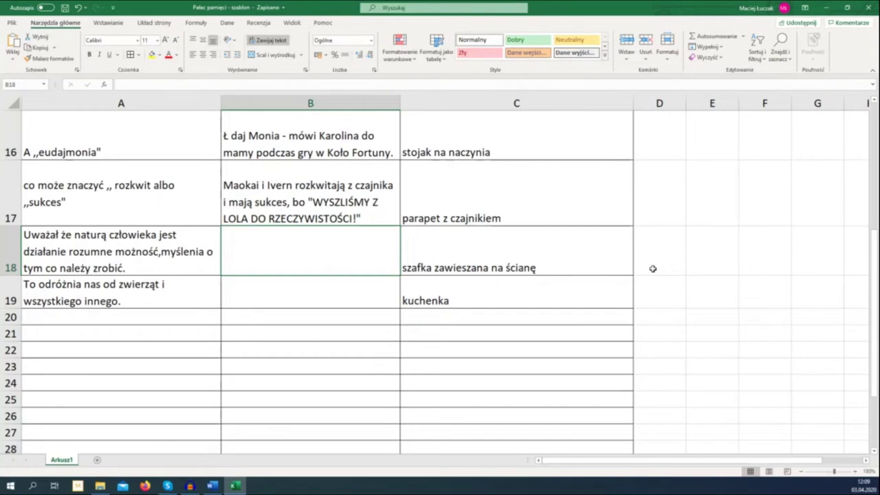
{"action": "type", "text": "Tomasz"}
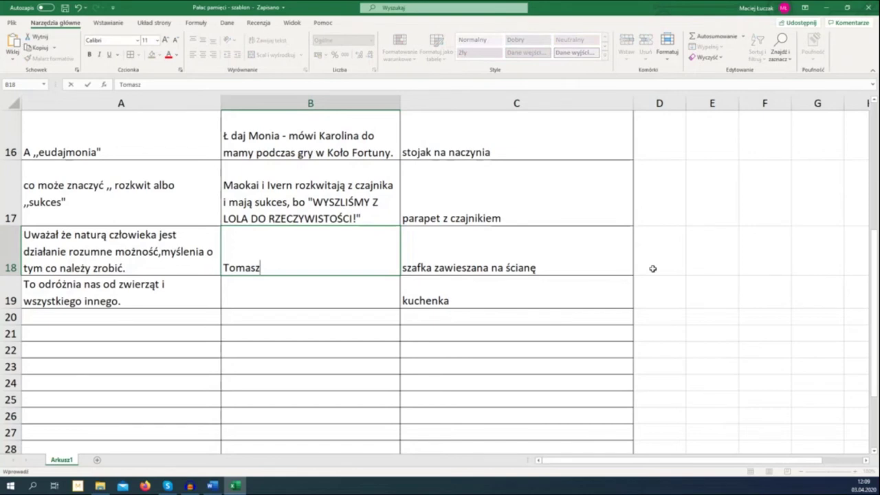
{"action": "type", "text": " myśli o tym, czy "}
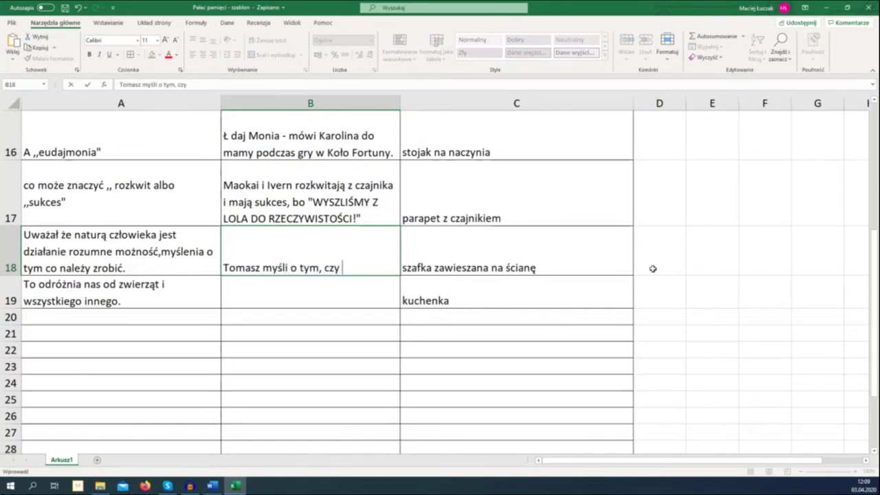
{"action": "type", "text": "szafka jest właś"}
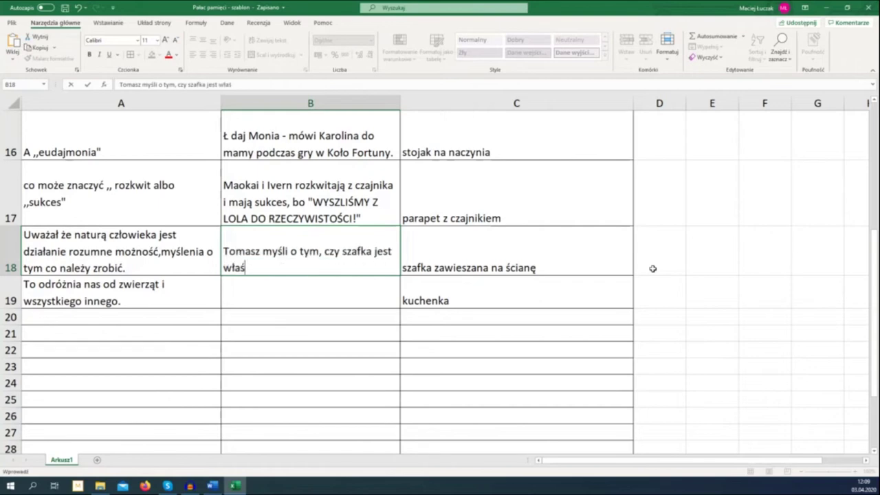
{"action": "type", "text": "ciwie powieszona. "}
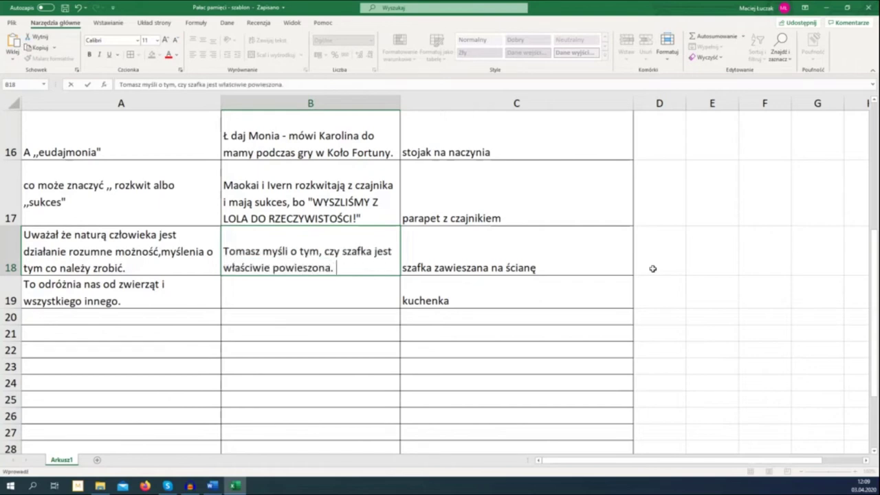
{"action": "type", "text": "Rozumuje, rozkminia, głow"}
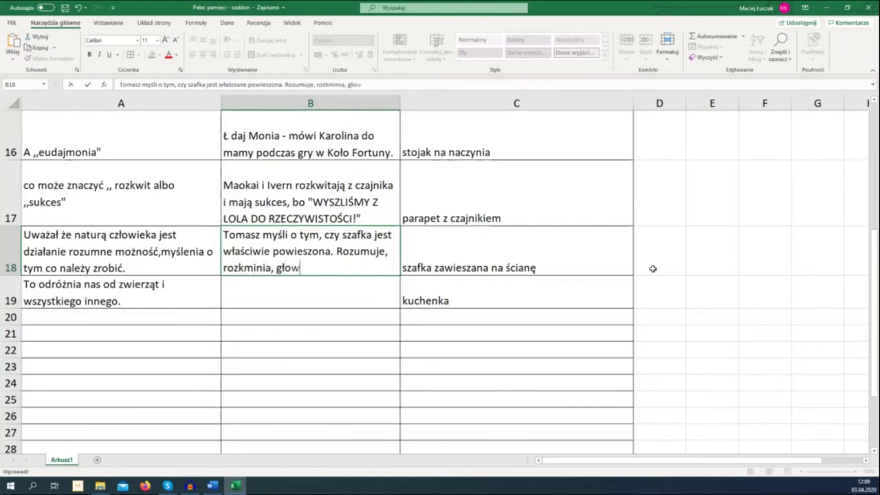
{"action": "type", "text": "i się, bo to jego natura."}
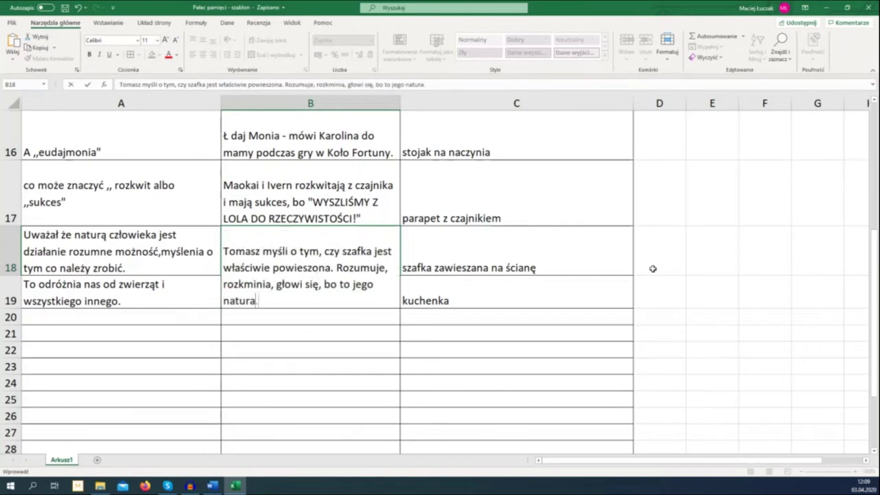
{"action": "key", "text": "Return"}
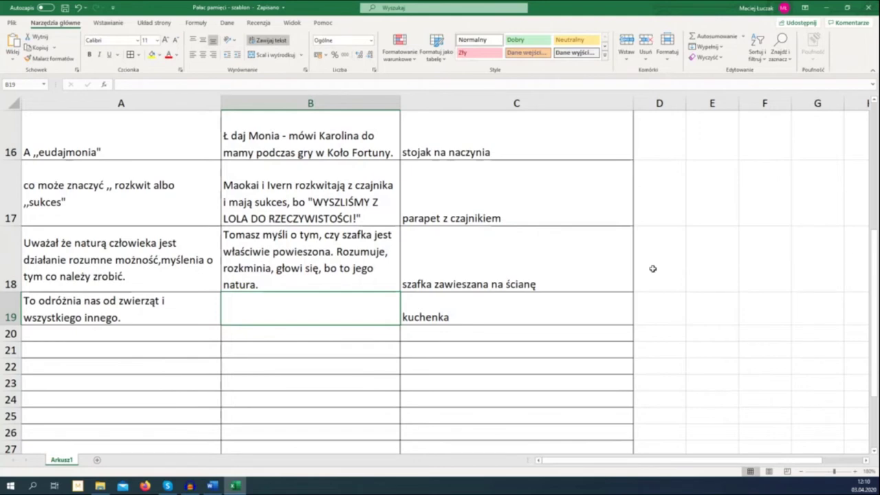
Step: Shorten the subject of the association in B11 to a single cat, "Oreo (kot)"
{"action": "scroll", "coordinate": [294, 208], "scroll_direction": "up", "scroll_amount": 3}
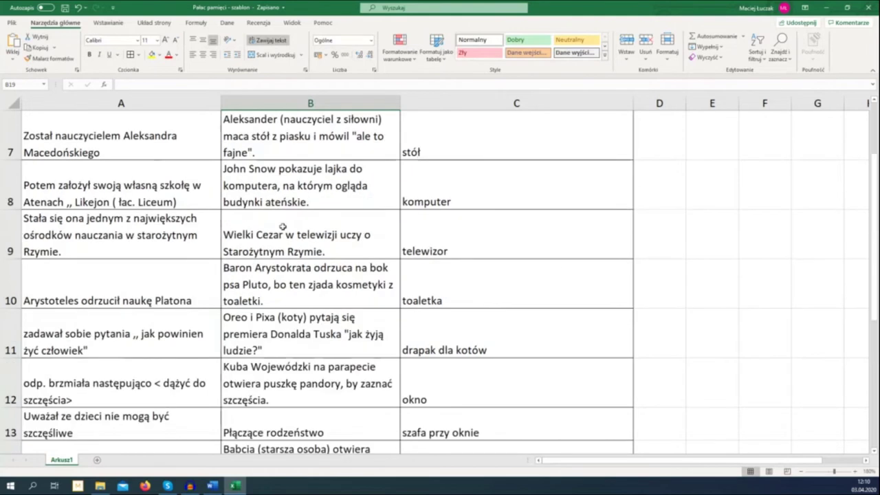
{"action": "double_click", "coordinate": [278, 317]}
{"action": "key", "text": "BackSpace"}
{"action": "key", "text": "BackSpace"}
{"action": "key", "text": "BackSpace"}
{"action": "key", "text": "BackSpace"}
{"action": "key", "text": "BackSpace"}
{"action": "key", "text": "BackSpace"}
{"action": "key", "text": "BackSpace"}
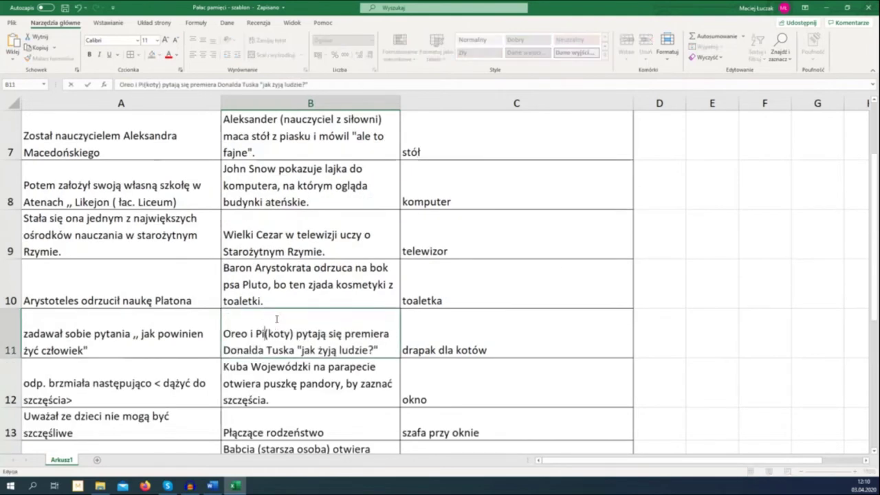
{"action": "key", "text": "BackSpace"}
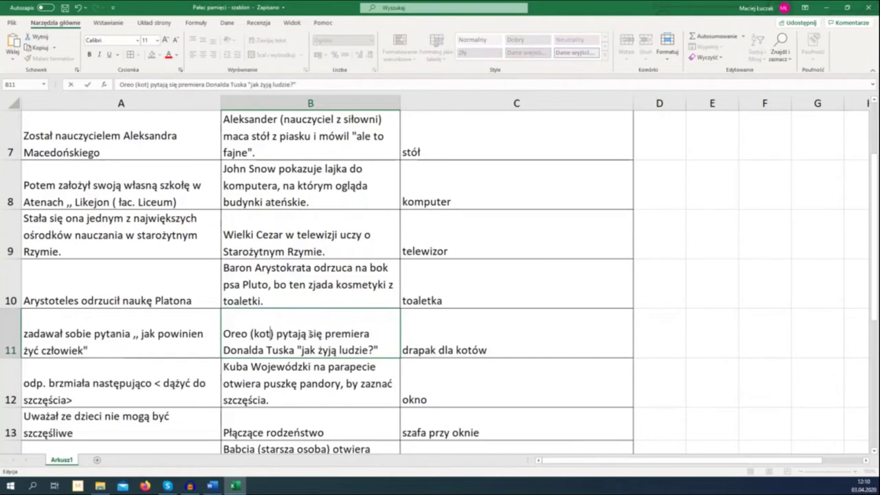
Step: Change the verb in the B11 association to the singular "pyta" and commit the edit
{"action": "left_click", "coordinate": [309, 334]}
{"action": "key", "text": "BackSpace"}
{"action": "key", "text": "BackSpace"}
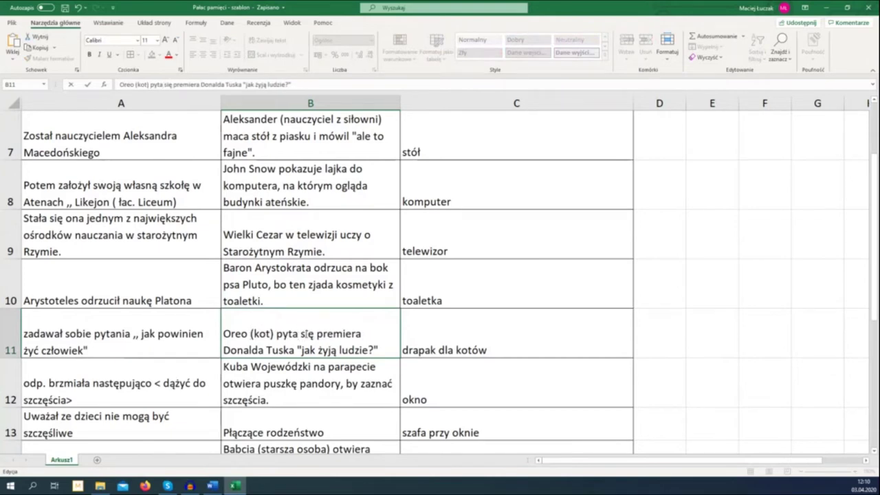
{"action": "left_click", "coordinate": [329, 378]}
{"action": "scroll", "coordinate": [358, 312], "scroll_direction": "down", "scroll_amount": 5}
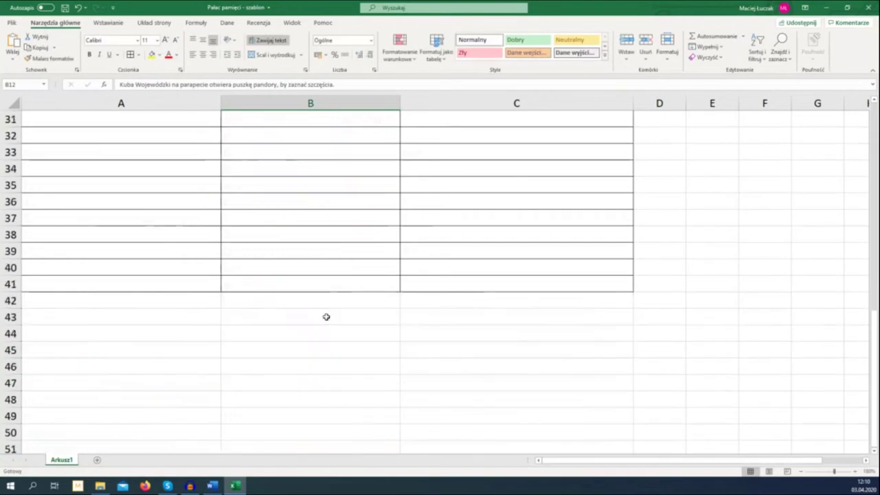
Step: Enter in B19 the association "Pixa z pretensjami mówi JA JESTEM INNA NIŻ TY," followed by a woman's first name in capitals and seven exclamation marks
{"action": "scroll", "coordinate": [321, 312], "scroll_direction": "up", "scroll_amount": 3}
{"action": "scroll", "coordinate": [303, 315], "scroll_direction": "down", "scroll_amount": 1}
{"action": "left_click", "coordinate": [288, 317]}
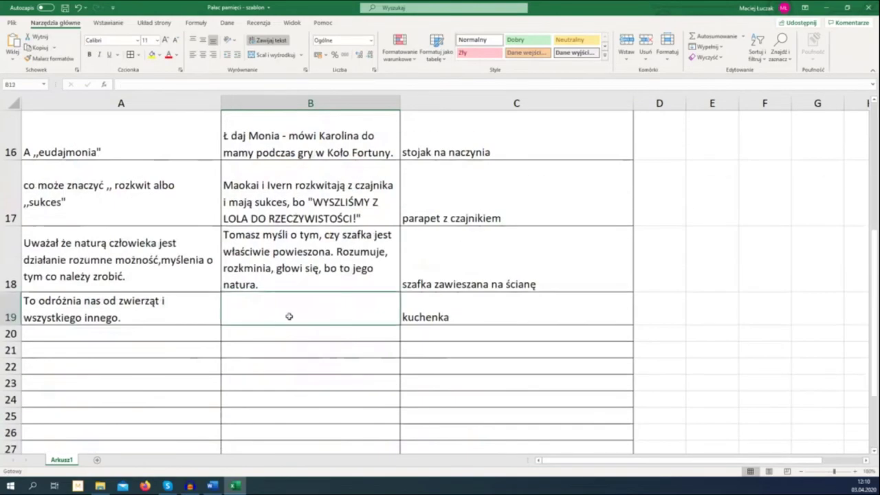
{"action": "type", "text": "Pixa"}
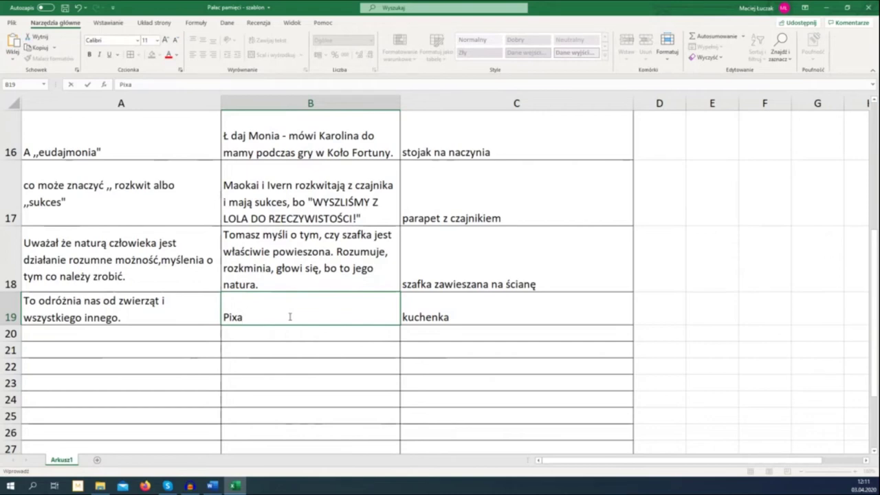
{"action": "type", "text": "z pretensjami mówi J"}
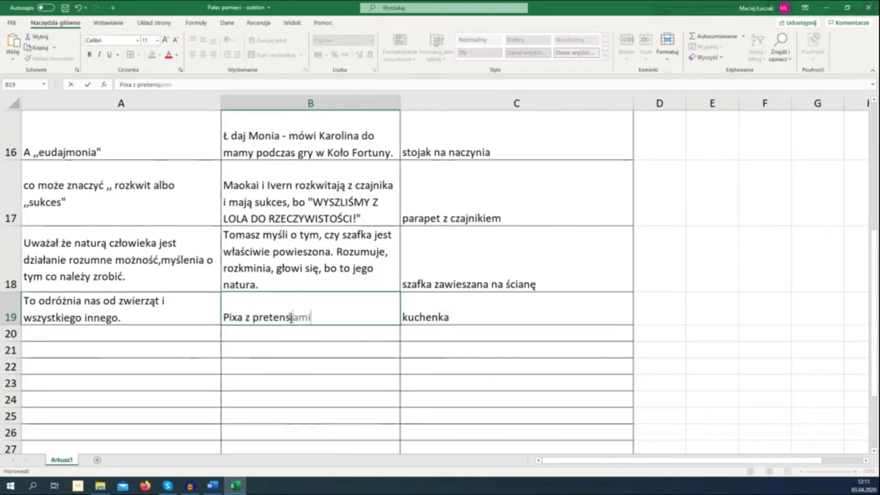
{"action": "type", "text": "A JESTEM IN"}
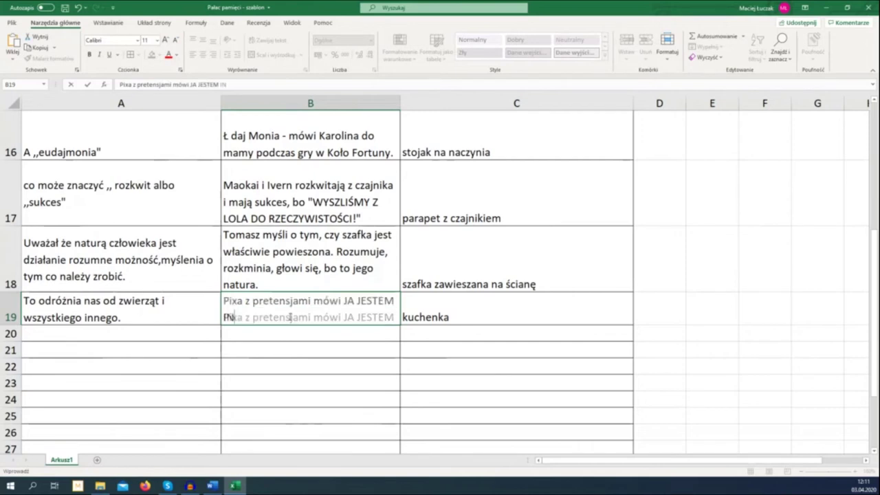
{"action": "type", "text": "NA NIŻ TY, KAROLINA!!!!!!!"}
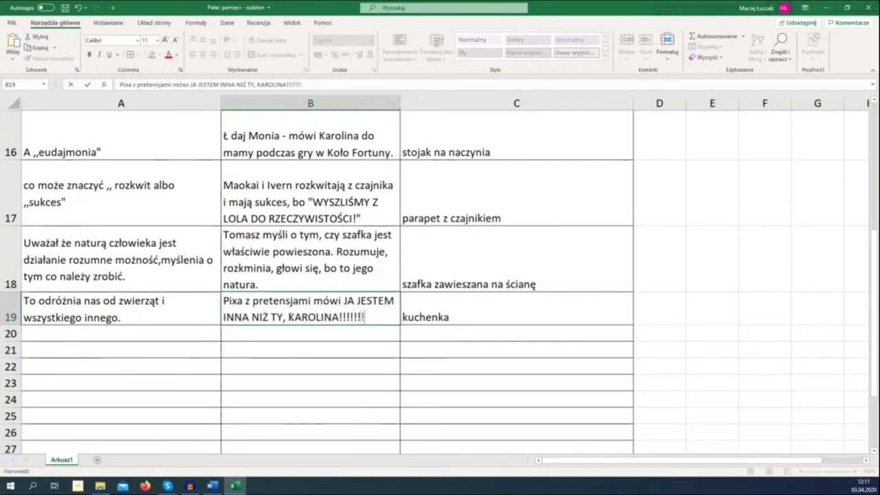
{"action": "key", "text": "Return"}
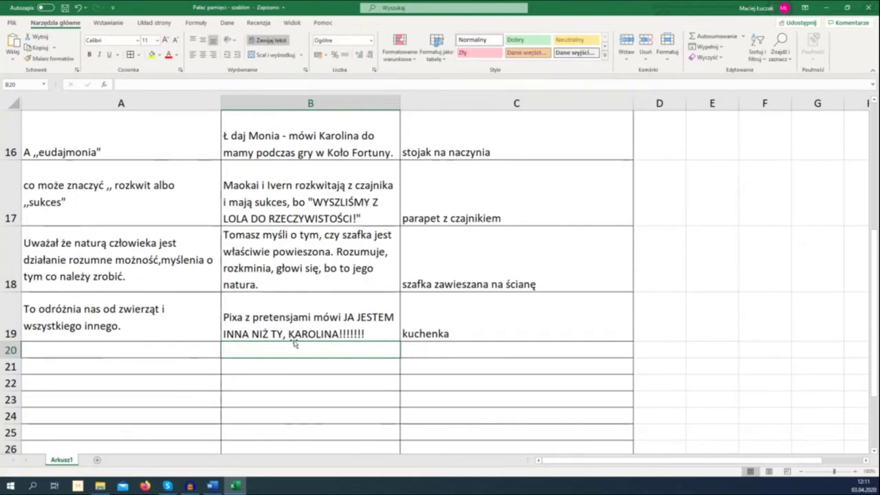
{"action": "scroll", "coordinate": [305, 316], "scroll_direction": "up", "scroll_amount": 1}
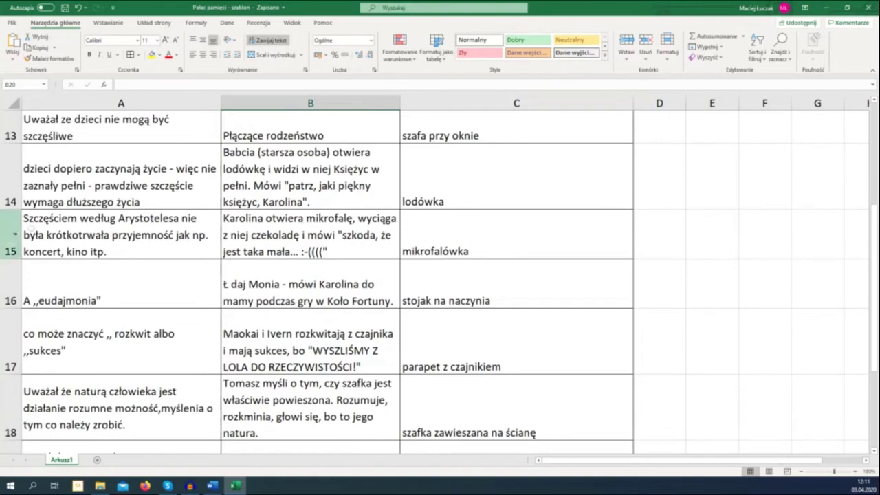
{"action": "left_click", "coordinate": [11, 234]}
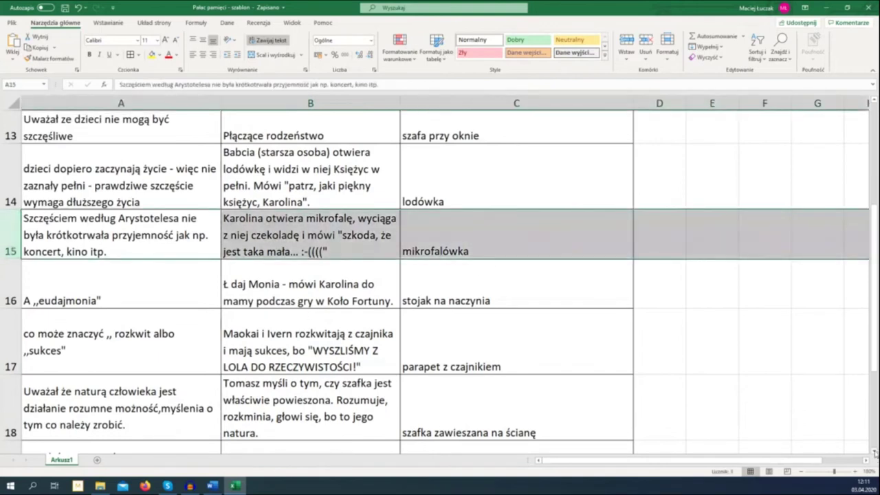
Step: Remove the closing sentence "Rozumuje, rozkminia, głowi się, bo to jego natura." from the association in B18
{"action": "scroll", "coordinate": [850, 271], "scroll_direction": "down", "scroll_amount": 1}
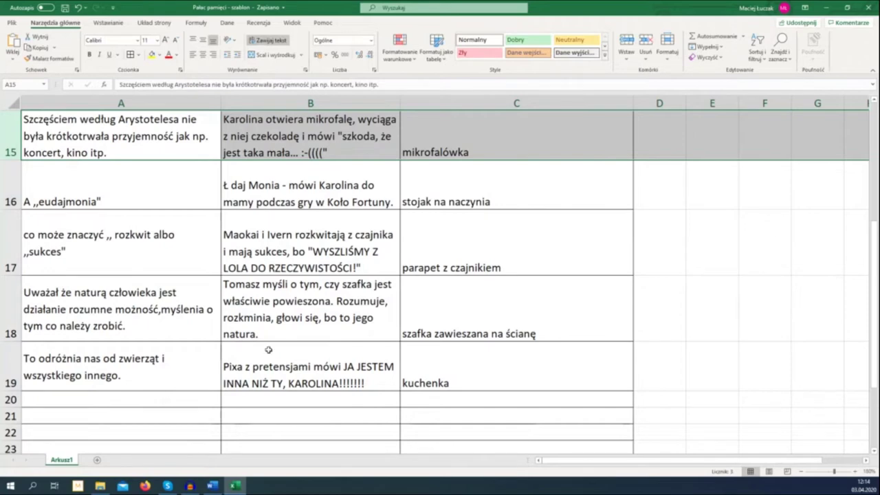
{"action": "double_click", "coordinate": [286, 334]}
{"action": "left_click_drag", "start_coordinate": [286, 334], "coordinate": [336, 301]}
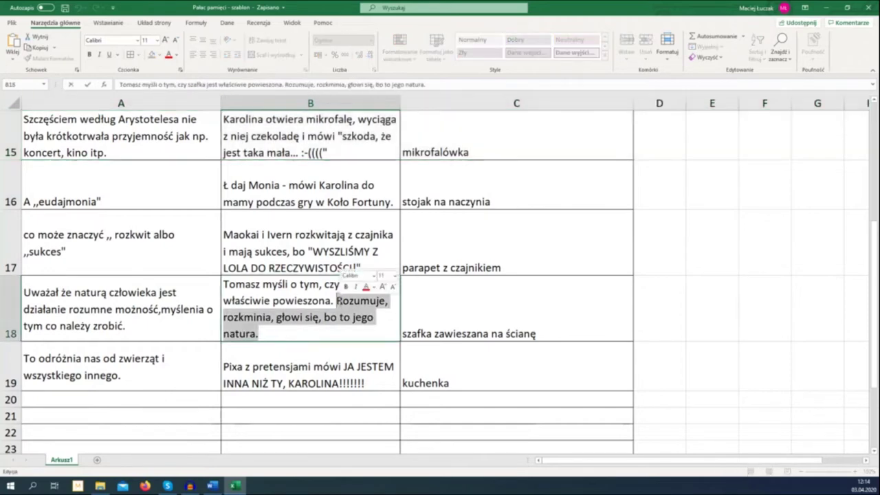
{"action": "type", "text": "="}
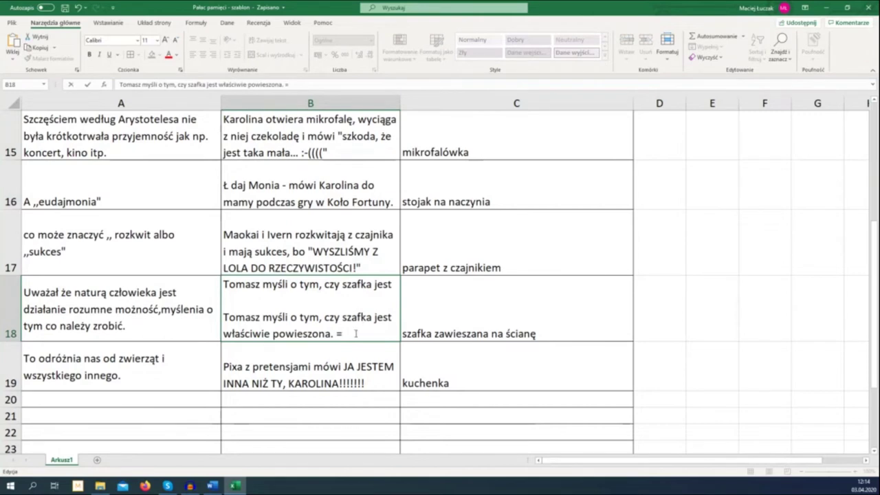
{"action": "key", "text": "Up"}
{"action": "key", "text": "End"}
{"action": "key", "text": "ctrl+shift+Left"}
{"action": "left_click_drag", "start_coordinate": [394, 284], "coordinate": [260, 293]}
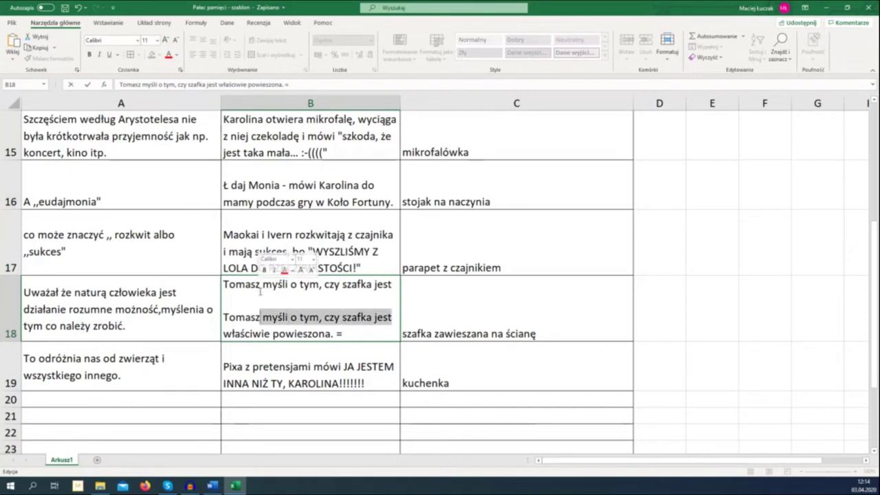
{"action": "left_click", "coordinate": [373, 333]}
{"action": "key", "text": "BackSpace"}
{"action": "key", "text": "BackSpace"}
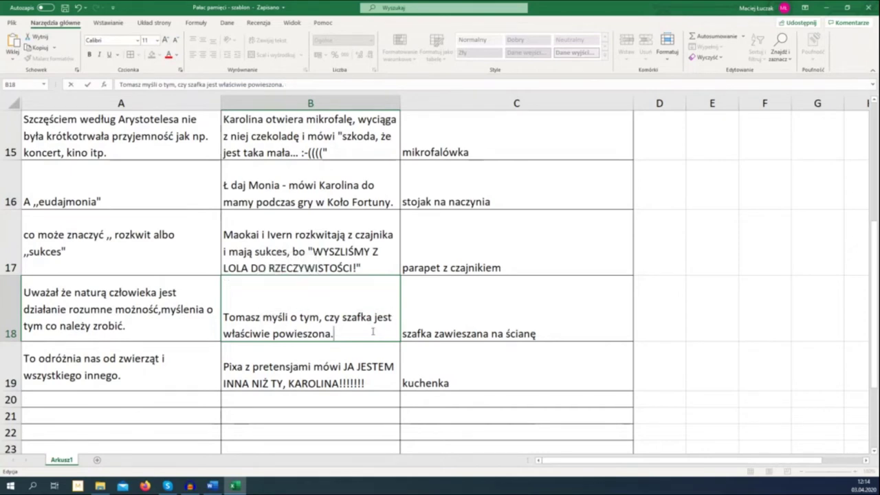
{"action": "type", "text": "="}
{"action": "key", "text": "BackSpace"}
{"action": "key", "text": "BackSpace"}
{"action": "type", "text": "="}
{"action": "key", "text": "BackSpace"}
{"action": "key", "text": "BackSpace"}
{"action": "type", "text": "Jego na"}
{"action": "key", "text": "BackSpace"}
{"action": "key", "text": "BackSpace"}
{"action": "key", "text": "BackSpace"}
{"action": "key", "text": "BackSpace"}
{"action": "key", "text": "BackSpace"}
{"action": "key", "text": "BackSpace"}
{"action": "key", "text": "BackSpace"}
{"action": "key", "text": "BackSpace"}
Step: Append "Dzwoni do fachowca, by ogarnąć, co trzeba zrobić. Jego naturą jest rozumne myślenie." to the association in B18
{"action": "type", "text": "Dzwoni do fachowca, by ogarnąć"}
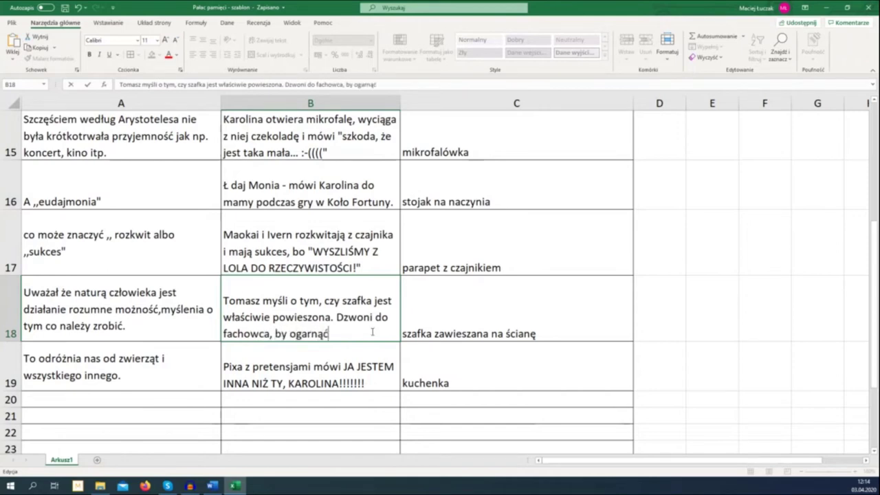
{"action": "type", "text": ", co trzeba zrobić. J"}
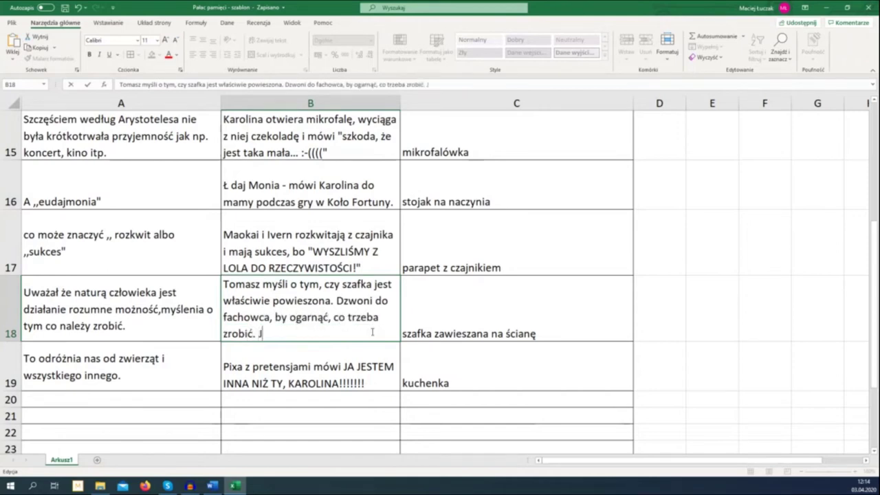
{"action": "type", "text": "ego naturą jest log"}
{"action": "key", "text": "BackSpace"}
{"action": "key", "text": "BackSpace"}
{"action": "key", "text": "BackSpace"}
{"action": "type", "text": "r"}
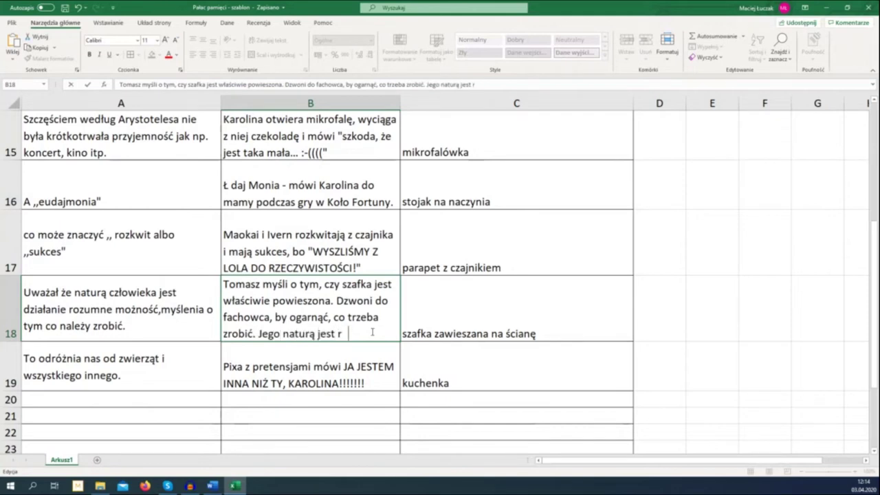
{"action": "type", "text": "ozumne myślenie."}
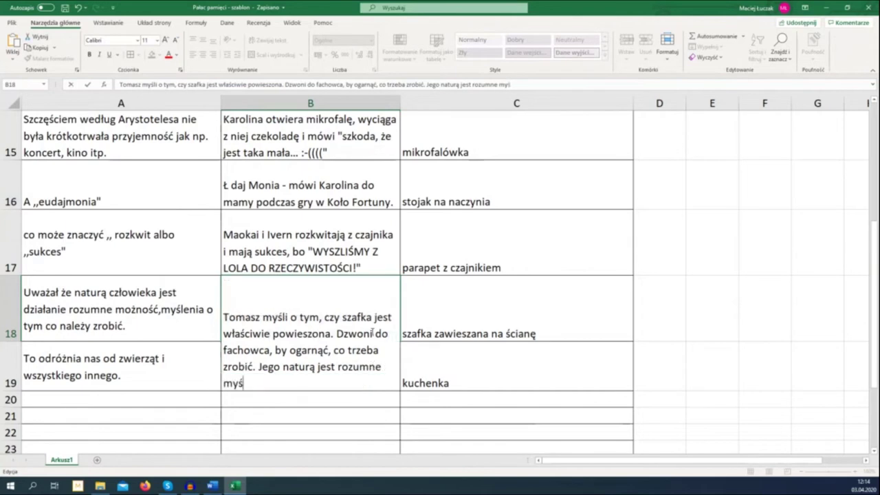
{"action": "key", "text": "Return"}
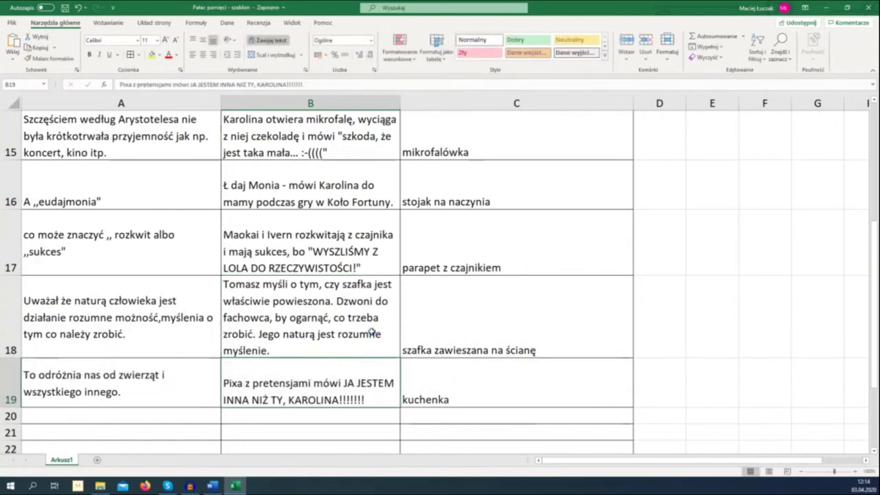
Step: Delete the facts column A and go through the remaining associations in rows 15 to 18 one by one
{"action": "left_click", "coordinate": [133, 104]}
{"action": "left_click", "coordinate": [645, 41]}
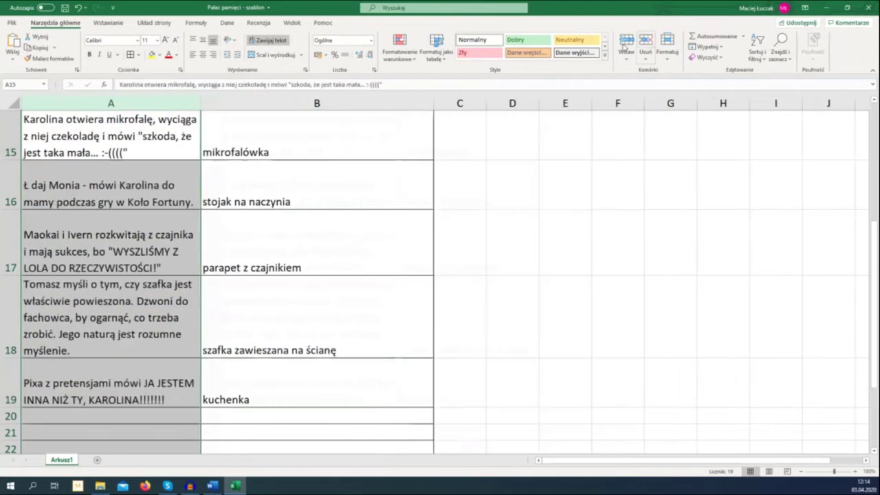
{"action": "left_click", "coordinate": [171, 135]}
{"action": "left_click_drag", "start_coordinate": [161, 141], "coordinate": [219, 141]}
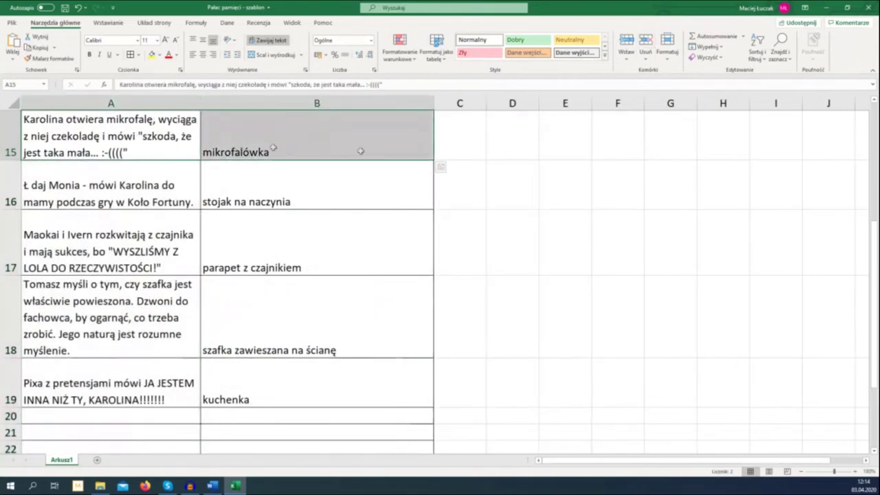
{"action": "key", "text": "shift+Left"}
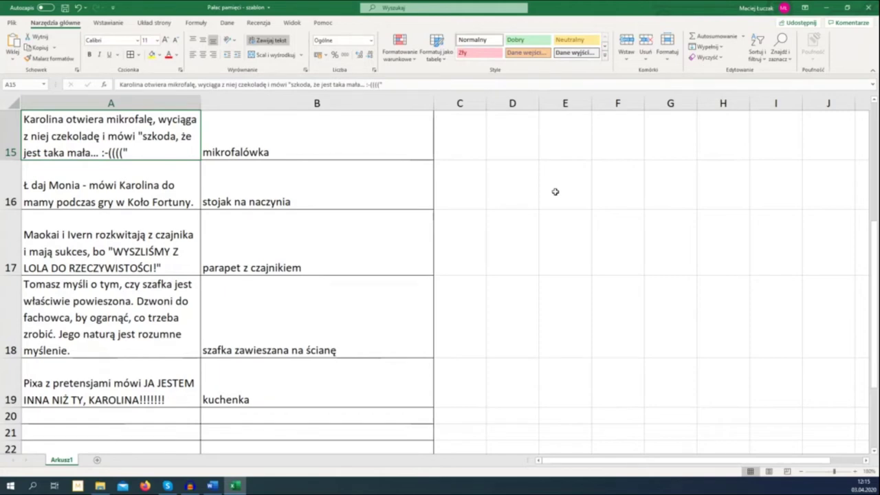
{"action": "key", "text": "Down"}
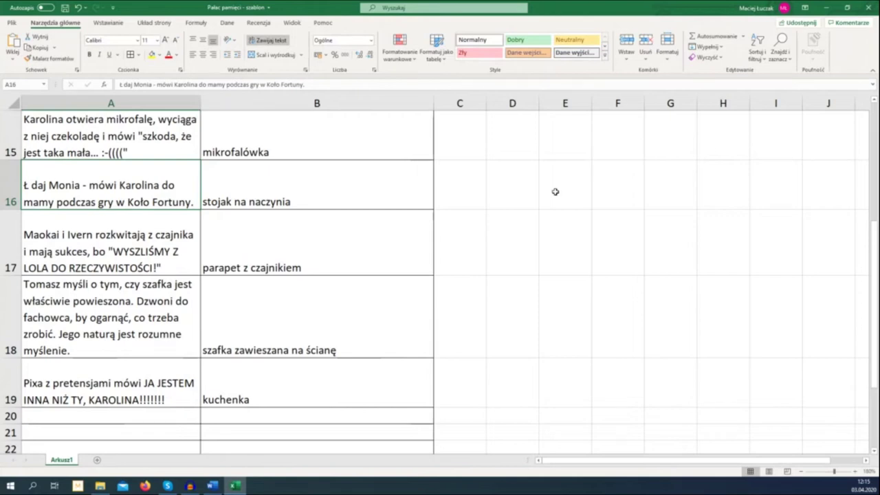
{"action": "key", "text": "Down"}
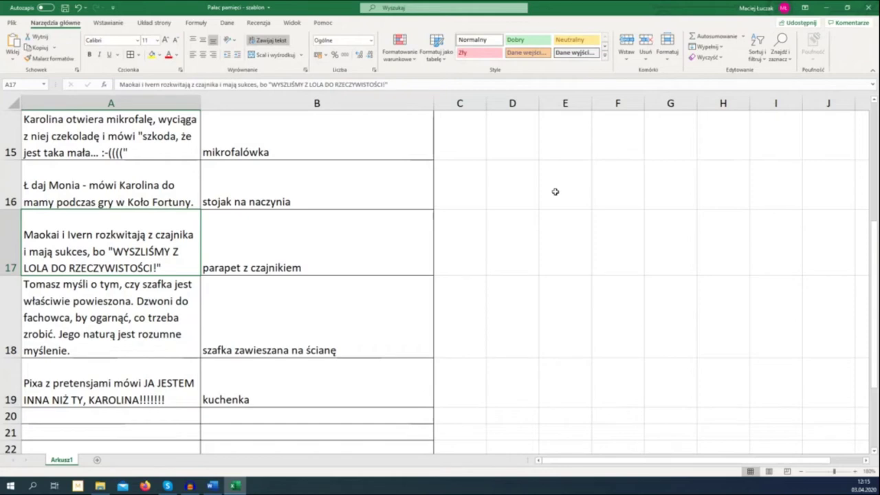
{"action": "key", "text": "Down"}
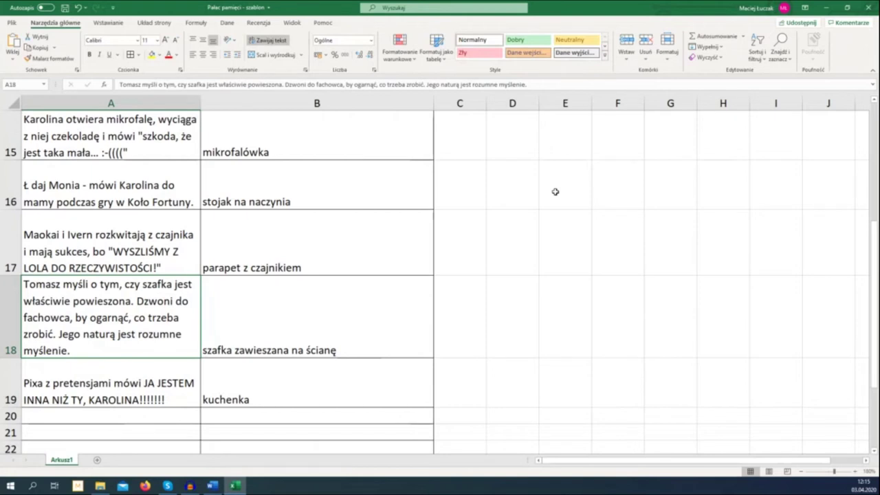
Step: Undo the deletion of the facts column and select the fact in A18 for checking
{"action": "key", "text": "ctrl+z"}
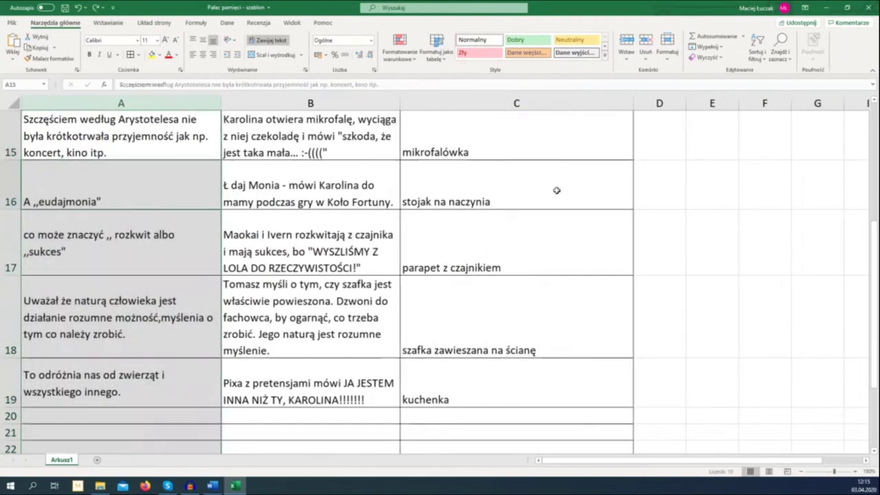
{"action": "left_click", "coordinate": [119, 337]}
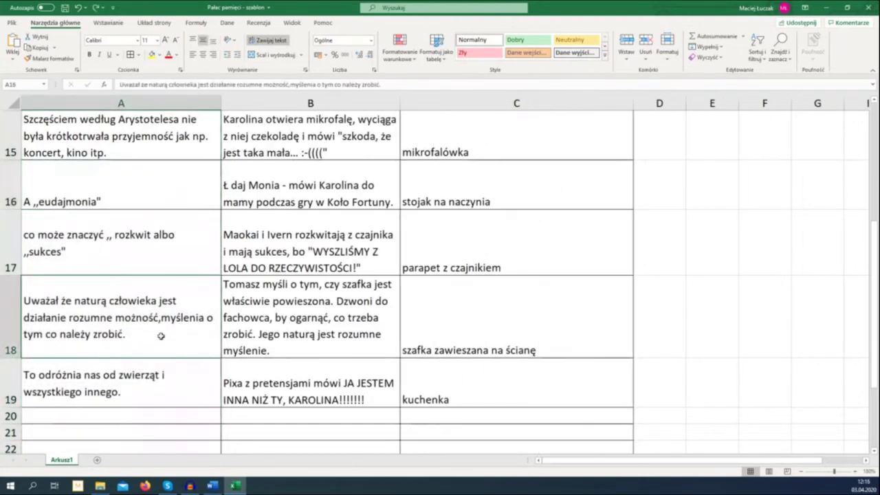
Step: Replace the whole association in B18 with "Elf (natura) trzyma mózg,"
{"action": "left_click", "coordinate": [283, 347]}
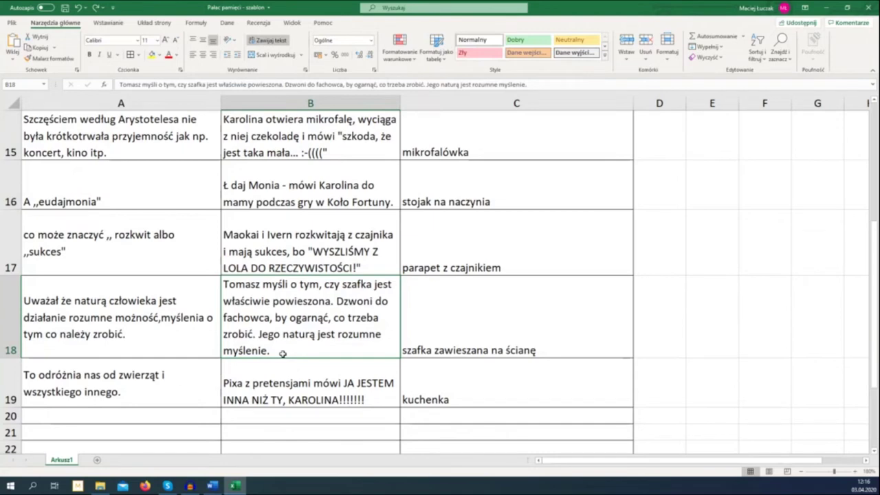
{"action": "double_click", "coordinate": [283, 354]}
{"action": "left_click_drag", "start_coordinate": [301, 353], "coordinate": [218, 287]}
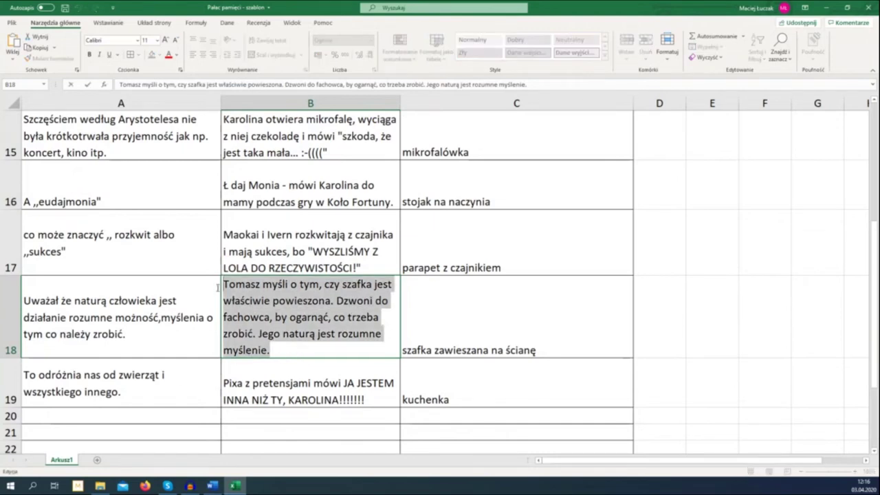
{"action": "type", "text": "Elf "}
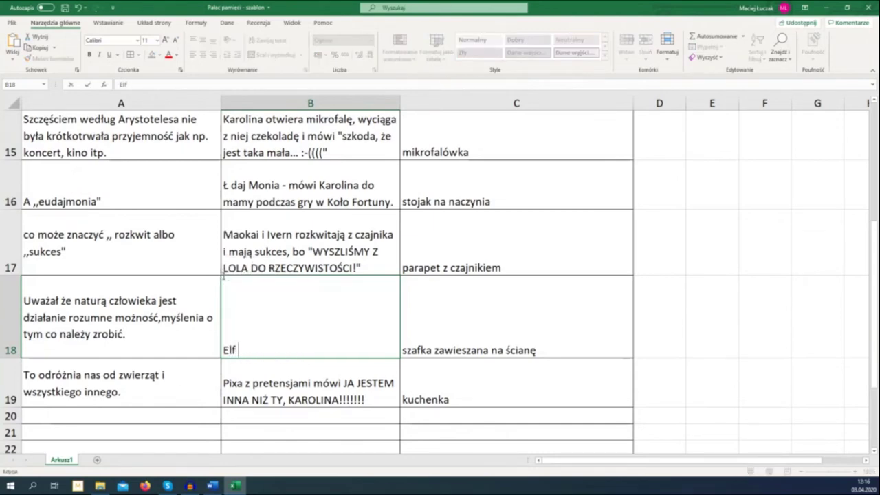
{"action": "type", "text": "(natura)"}
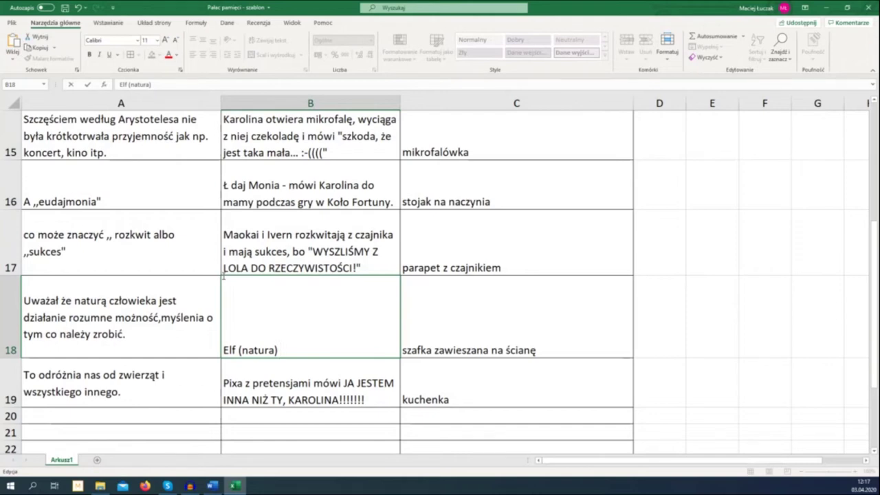
{"action": "type", "text": "trzyma m"}
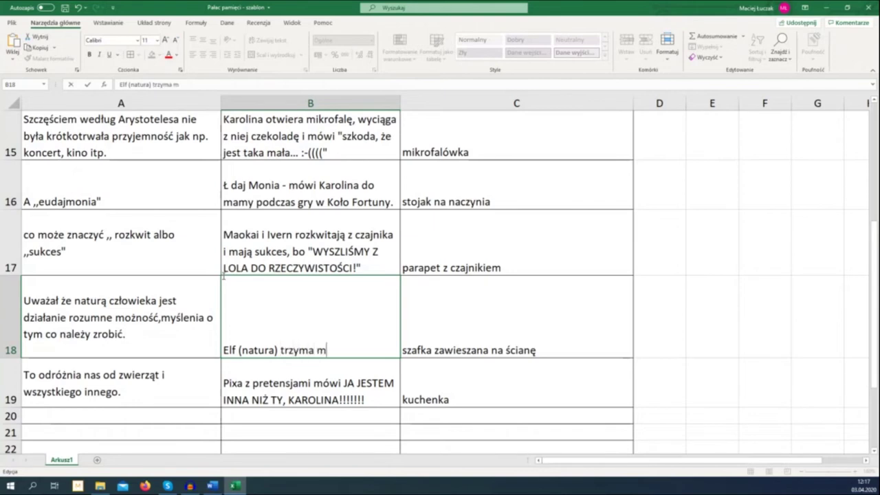
{"action": "type", "text": "ózg,"}
Step: Split the fact in A18 into two sentences, changing its middle to "działanie rozumne. Możność myślenia", and go back to B18
{"action": "left_click_drag", "start_coordinate": [161, 331], "coordinate": [161, 334]}
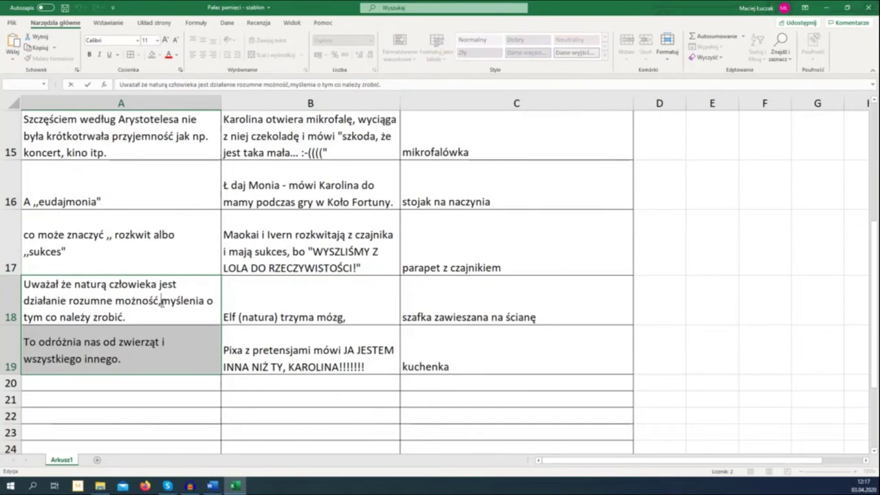
{"action": "left_click_drag", "start_coordinate": [161, 300], "coordinate": [113, 301]}
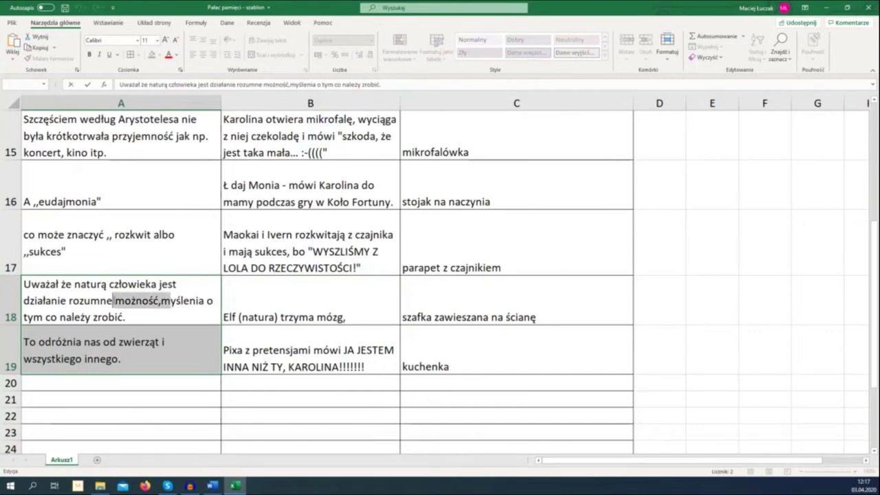
{"action": "type", "text": ". Możność m"}
{"action": "key", "text": "Return"}
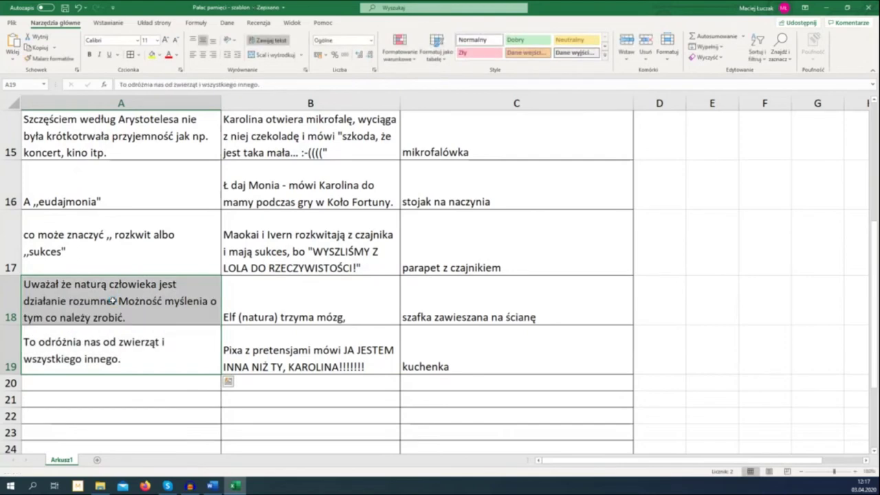
{"action": "key", "text": "Right"}
{"action": "key", "text": "Up"}
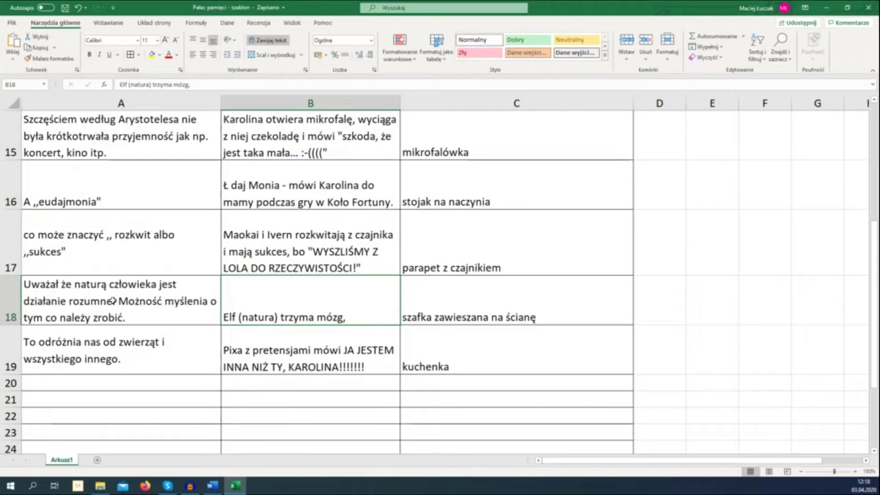
Step: Replace the trailing comma in the B18 association with a full stop, so it reads "Elf (natura) trzyma mózg."
{"action": "double_click", "coordinate": [357, 319]}
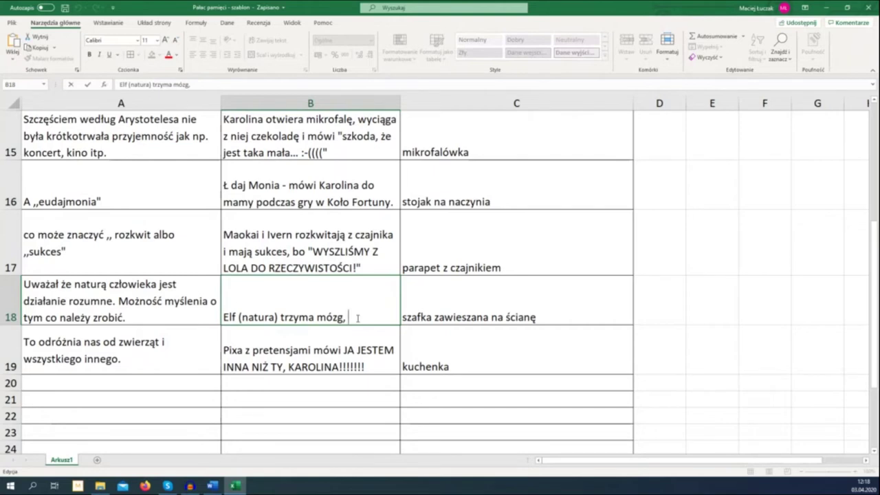
{"action": "left_click", "coordinate": [170, 321]}
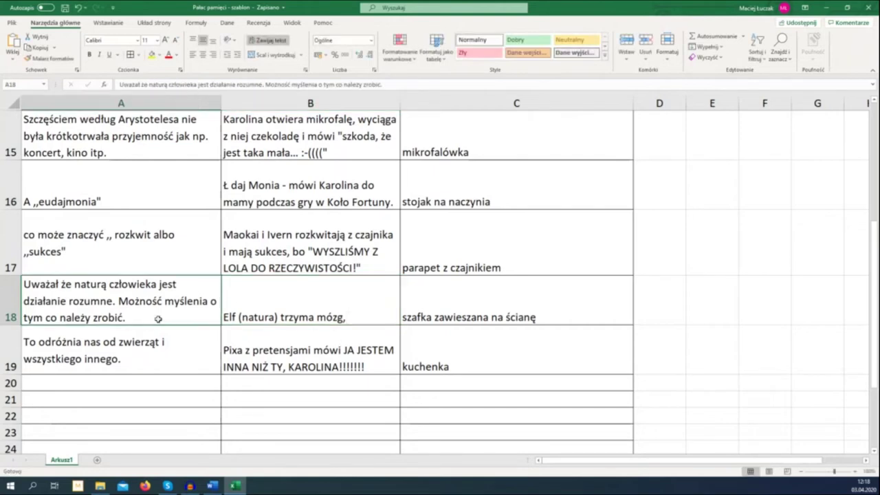
{"action": "double_click", "coordinate": [382, 321]}
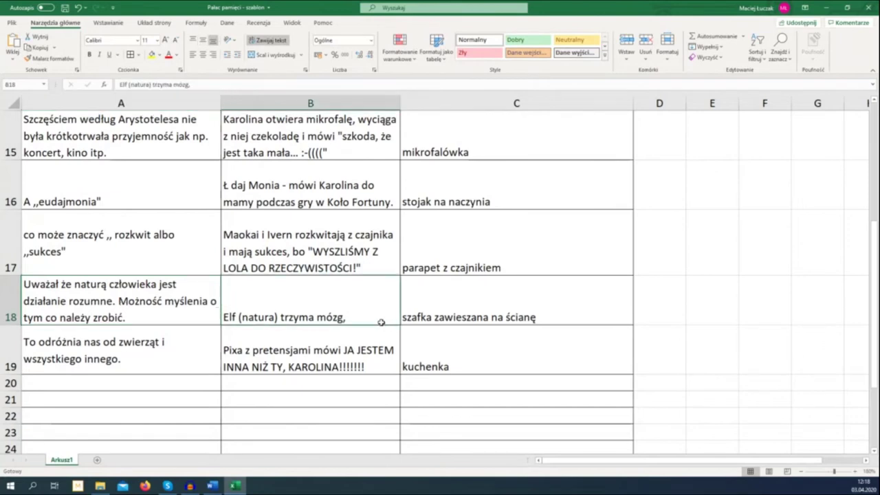
{"action": "type", "text": "="}
{"action": "key", "text": "BackSpace"}
{"action": "key", "text": "BackSpace"}
{"action": "key", "text": "BackSpace"}
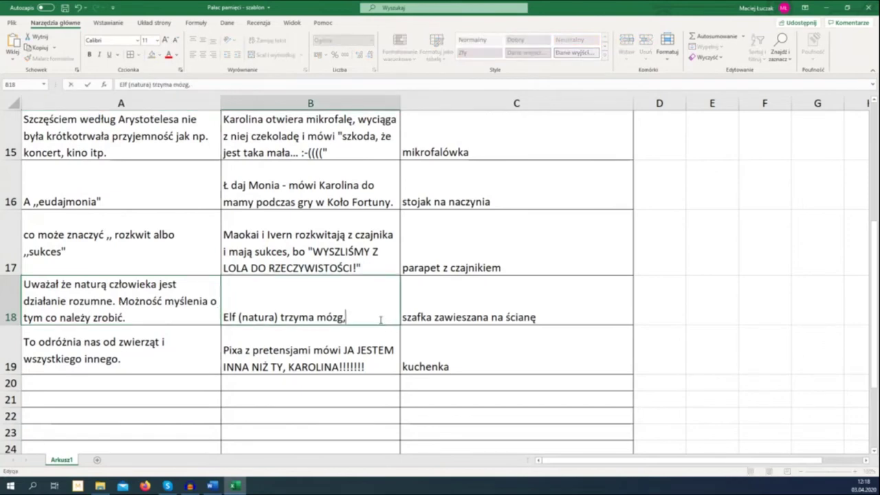
{"action": "type", "text": "."}
{"action": "key", "text": "Return"}
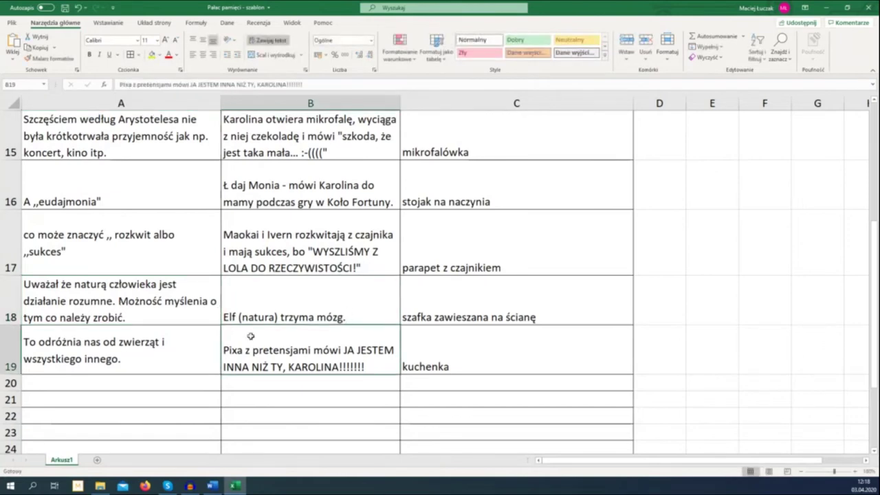
Step: Insert an empty row above row 18
{"action": "right_click", "coordinate": [11, 320]}
{"action": "left_click", "coordinate": [41, 382]}
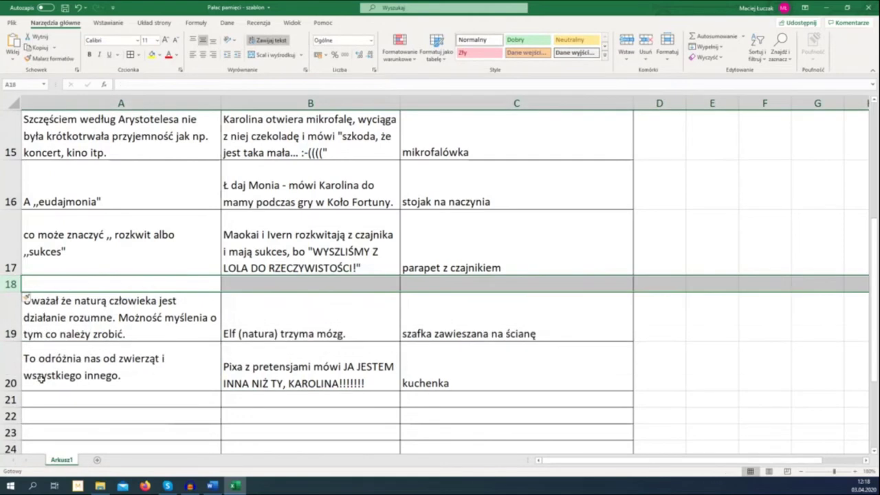
{"action": "left_click", "coordinate": [448, 380]}
{"action": "right_click", "coordinate": [452, 375]}
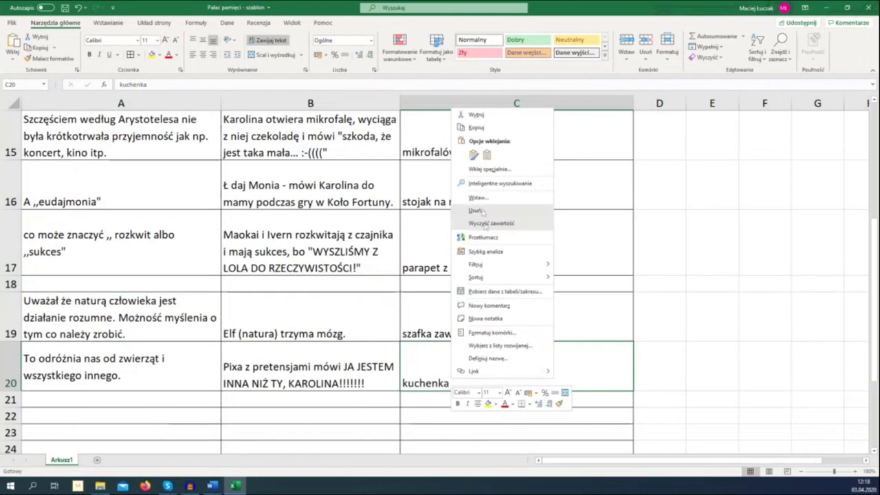
{"action": "left_click", "coordinate": [471, 131]}
{"action": "left_click", "coordinate": [429, 315]}
{"action": "right_click", "coordinate": [429, 315]}
{"action": "left_click", "coordinate": [412, 282]}
Step: Copy the fact, association and location from A19:C19 into the empty row 18 above
{"action": "left_click_drag", "start_coordinate": [38, 305], "coordinate": [403, 315]}
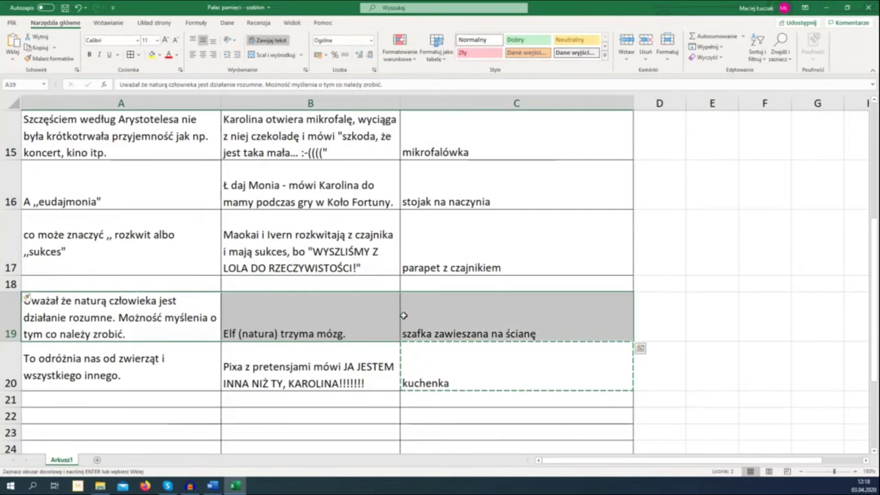
{"action": "key", "text": "ctrl+c"}
{"action": "key", "text": "Up"}
{"action": "key", "text": "ctrl+v"}
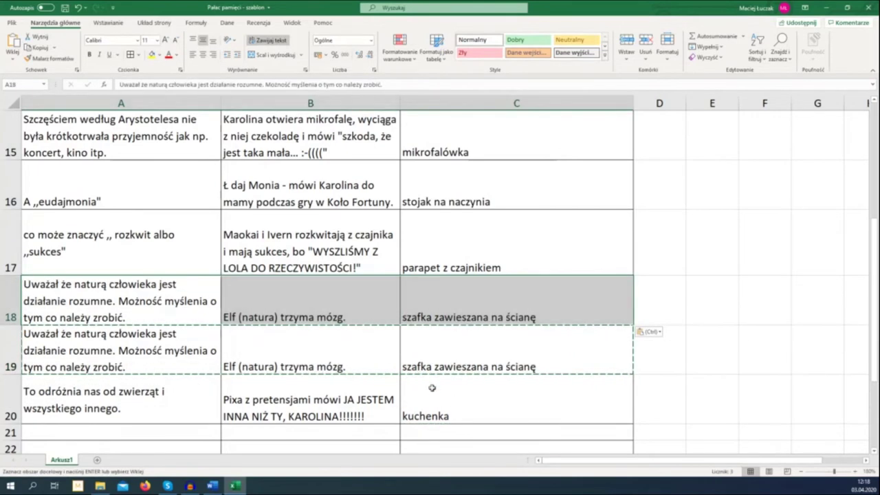
{"action": "key", "text": "Down"}
{"action": "key", "text": "Down"}
{"action": "key", "text": "Right"}
{"action": "key", "text": "ctrl+c"}
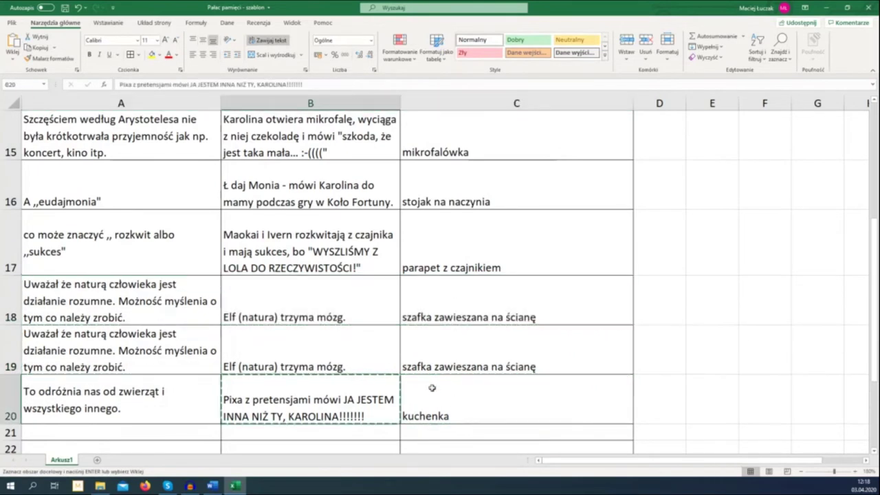
{"action": "key", "text": "Right"}
{"action": "key", "text": "Up"}
{"action": "key", "text": "ctrl+v"}
{"action": "key", "text": "ctrl+z"}
Step: Copy the location "kuchenka" from C20 into C19 and replace the location in C20 with "zlew"
{"action": "key", "text": "Down"}
{"action": "key", "text": "ctrl+c"}
{"action": "key", "text": "Up"}
{"action": "key", "text": "ctrl+v"}
{"action": "key", "text": "Down"}
{"action": "type", "text": "z"}
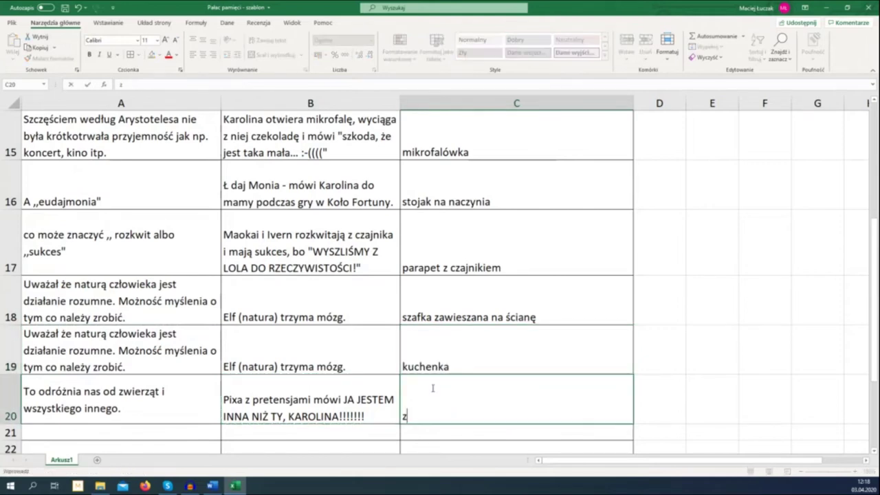
{"action": "type", "text": "lew"}
{"action": "key", "text": "Return"}
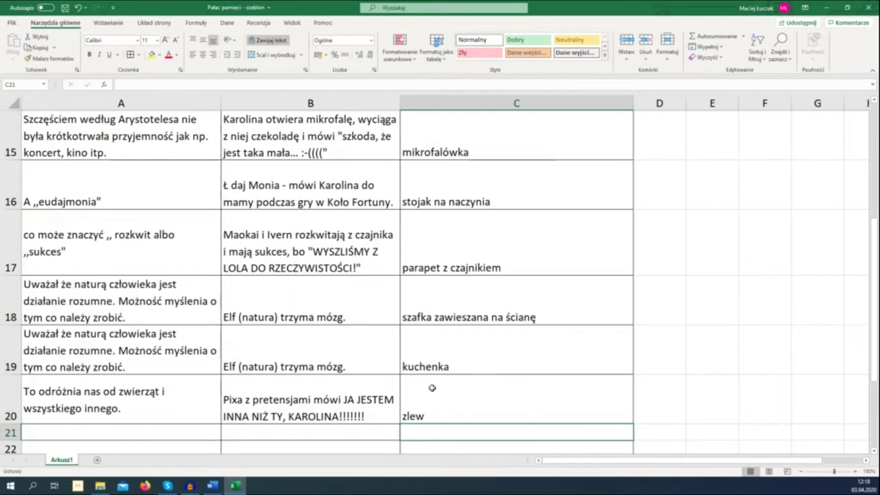
Step: Remove the first sentence from A19, keeping "Możność myślenia o tym co należy zrobić.", and clear the association in B19
{"action": "double_click", "coordinate": [141, 354]}
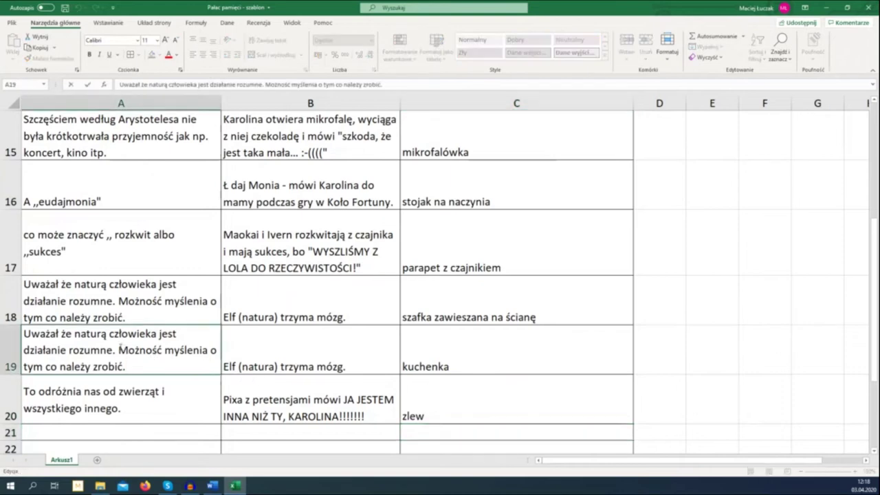
{"action": "left_click_drag", "start_coordinate": [120, 349], "coordinate": [14, 333]}
{"action": "key", "text": "BackSpace"}
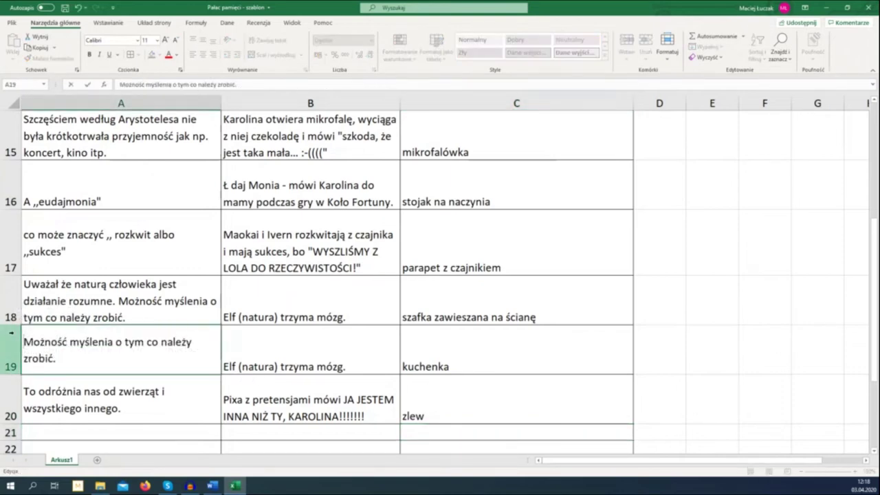
{"action": "left_click", "coordinate": [278, 331]}
{"action": "key", "text": "Delete"}
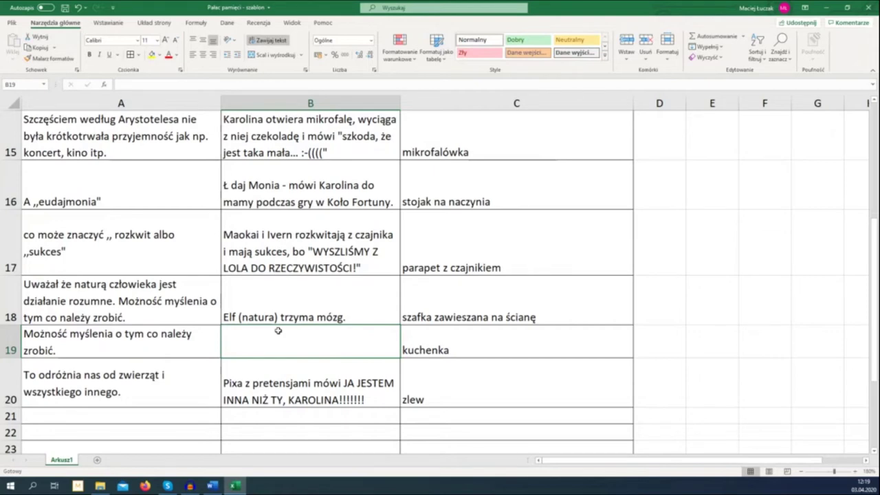
Step: Replace "Elf (natura)" in the B18 association with "Shakira w naturalnym krajobrazie w Twojej kuchni,"
{"action": "left_click", "coordinate": [283, 314]}
{"action": "double_click", "coordinate": [284, 315]}
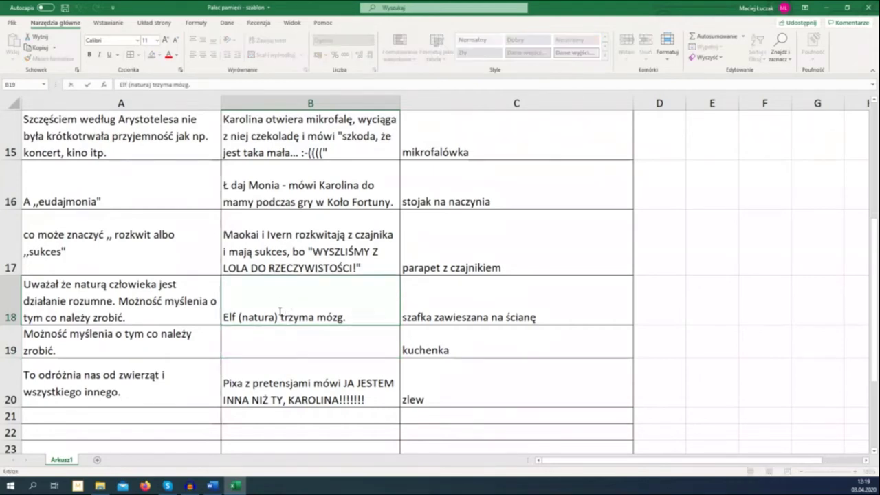
{"action": "left_click_drag", "start_coordinate": [277, 317], "coordinate": [223, 317]}
{"action": "type", "text": "Shak"}
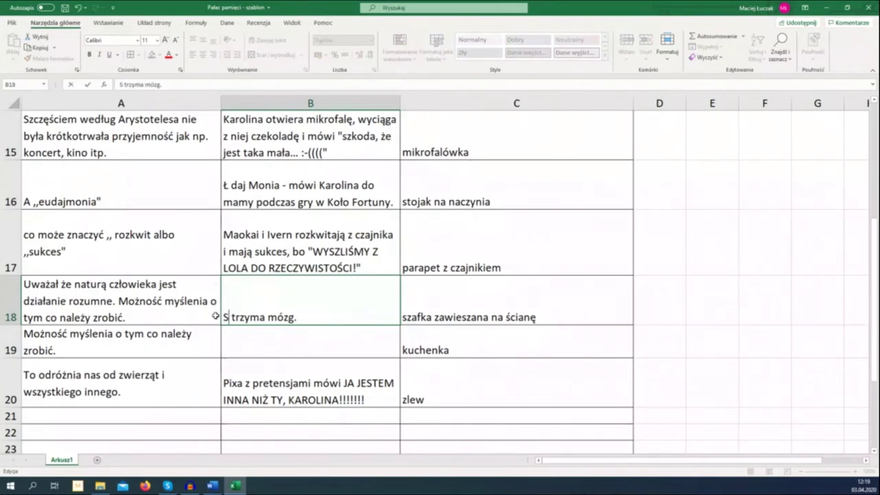
{"action": "type", "text": "ira"}
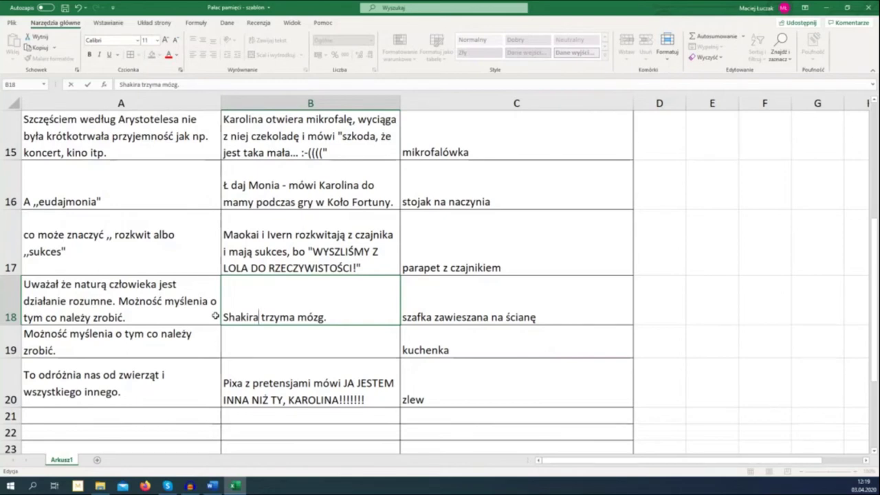
{"action": "type", "text": "w naturalnym kr"}
{"action": "type", "text": "ajobrazie w Twojej kuc"}
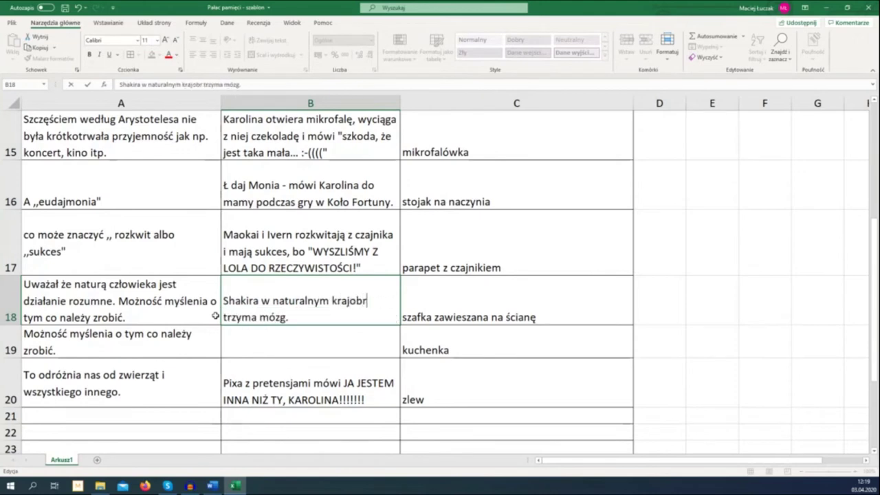
{"action": "type", "text": "hni,"}
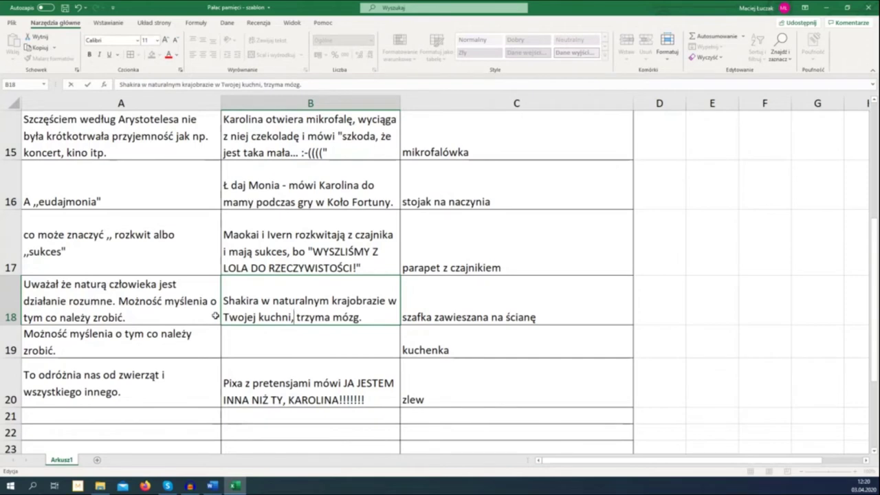
Step: Delete the second sentence from the fact in A18, leaving "Uważał że naturą człowieka jest działanie rozumne."
{"action": "double_click", "coordinate": [128, 300]}
{"action": "mouse_move", "coordinate": [127, 301]}
{"action": "left_mouse_down"}
{"action": "mouse_move", "coordinate": [162, 300]}
{"action": "mouse_move", "coordinate": [127, 317]}
{"action": "mouse_move", "coordinate": [119, 300]}
{"action": "left_mouse_up"}
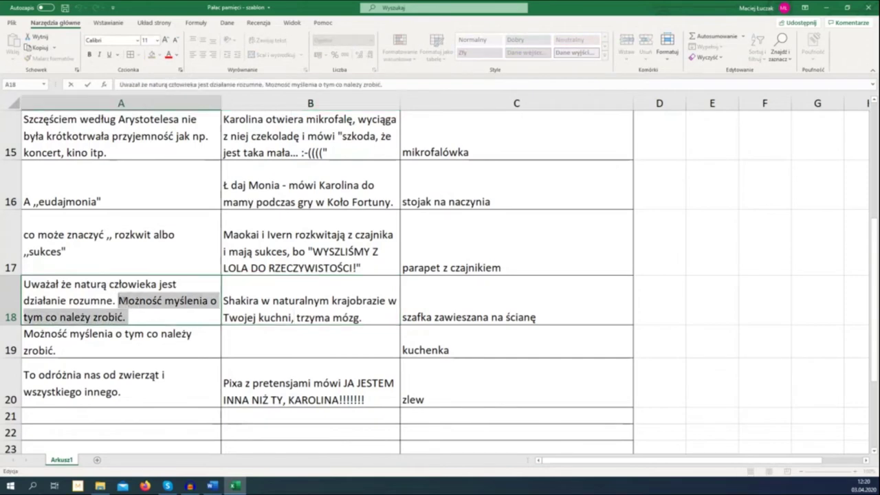
{"action": "key", "text": "BackSpace"}
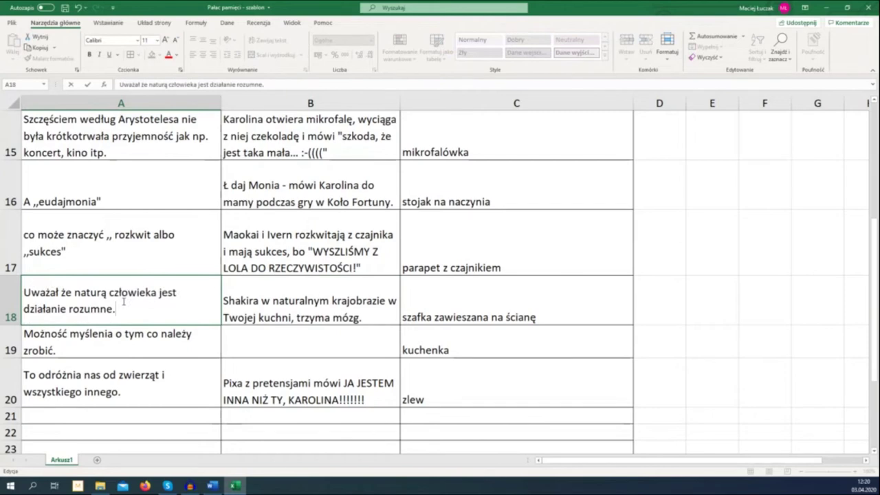
{"action": "left_click", "coordinate": [381, 307]}
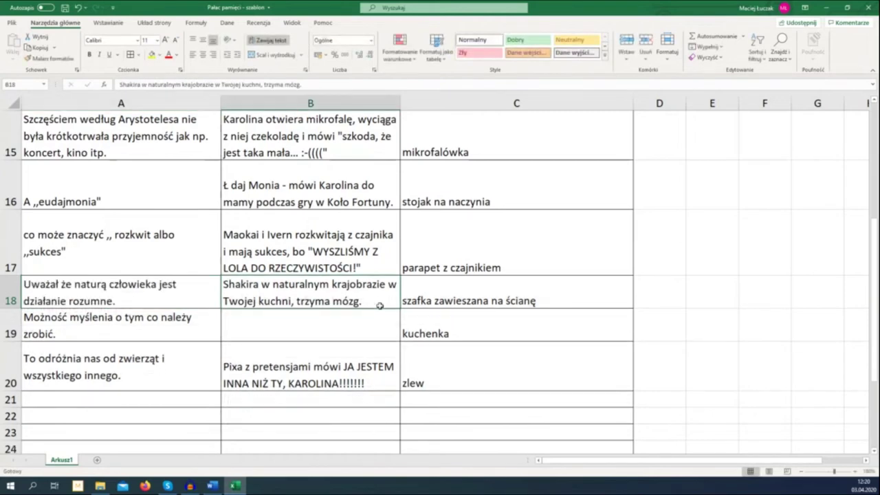
Step: Replace the end of the B18 association after "krajobrazie" with ", zaklinowana w szafce, liczy coś na kalkulatorze (nowy teledysk)."
{"action": "double_click", "coordinate": [378, 303]}
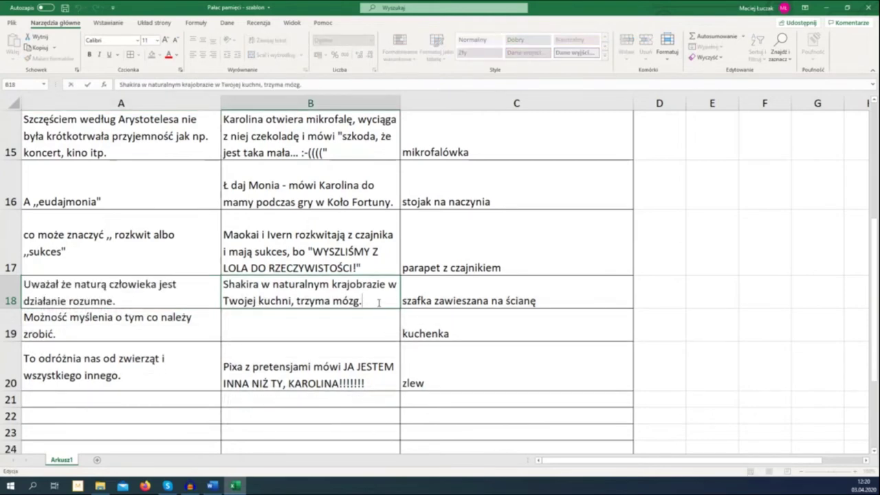
{"action": "left_click_drag", "start_coordinate": [378, 303], "coordinate": [224, 301]}
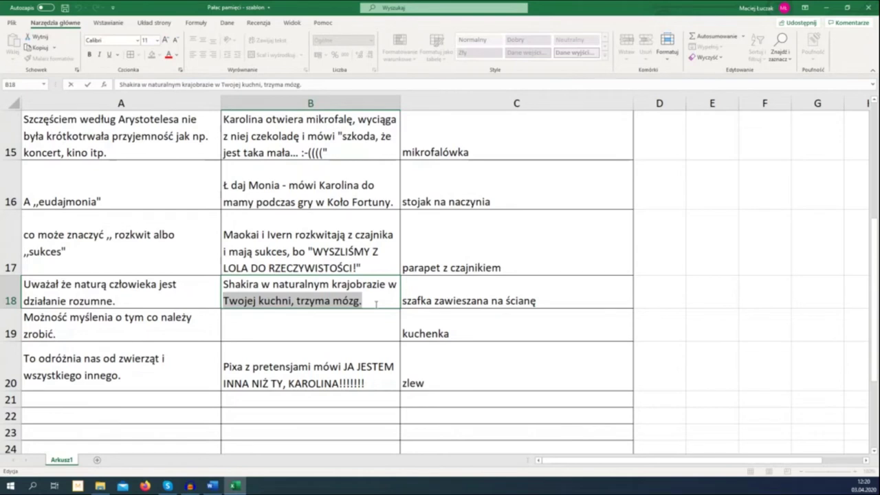
{"action": "key", "text": "BackSpace"}
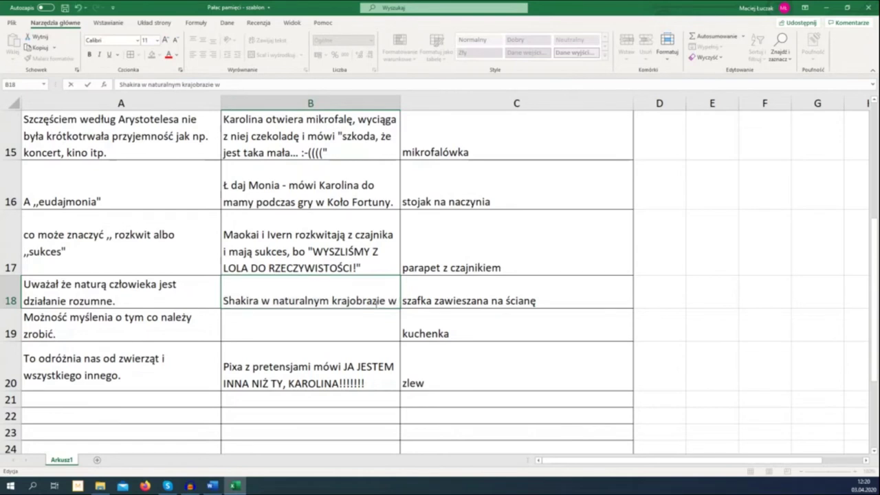
{"action": "key", "text": "BackSpace"}
{"action": "key", "text": "BackSpace"}
{"action": "type", "text": ", zaklinowana w szafce, licz"}
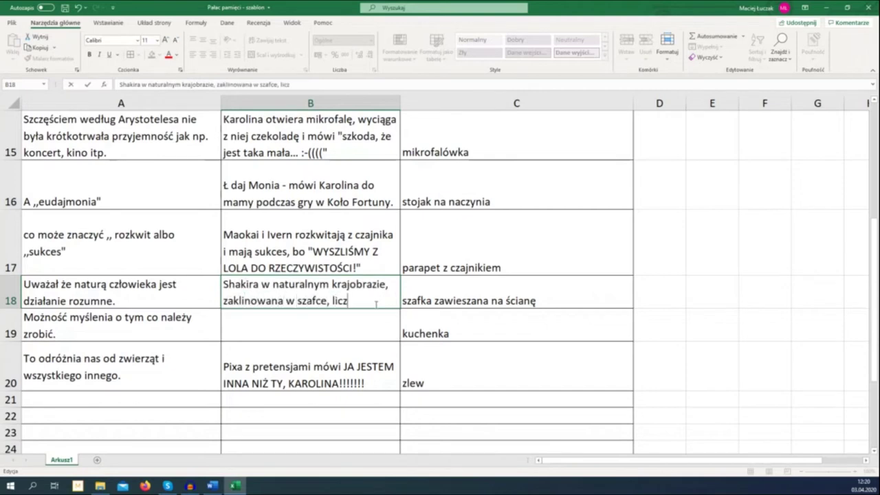
{"action": "type", "text": "y coś na kalkula"}
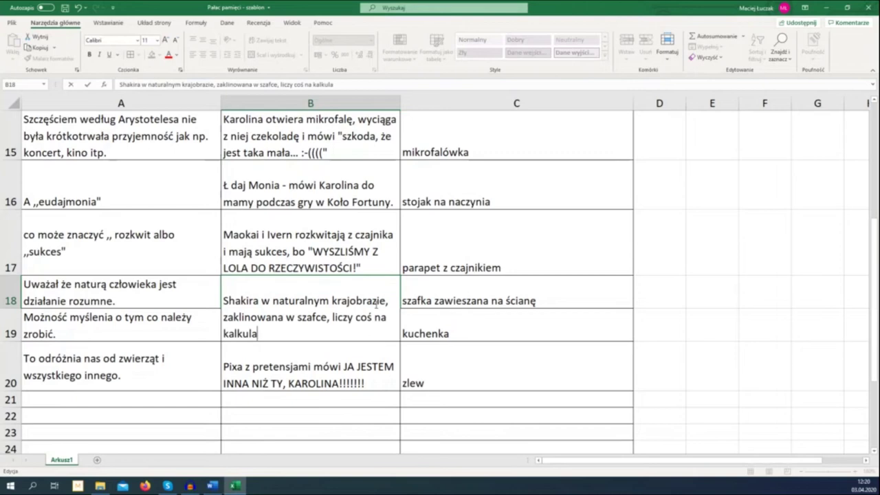
{"action": "type", "text": "torze (nowy teledysk)."}
{"action": "key", "text": "Return"}
{"action": "type", "text": "s"}
{"action": "key", "text": "BackSpace"}
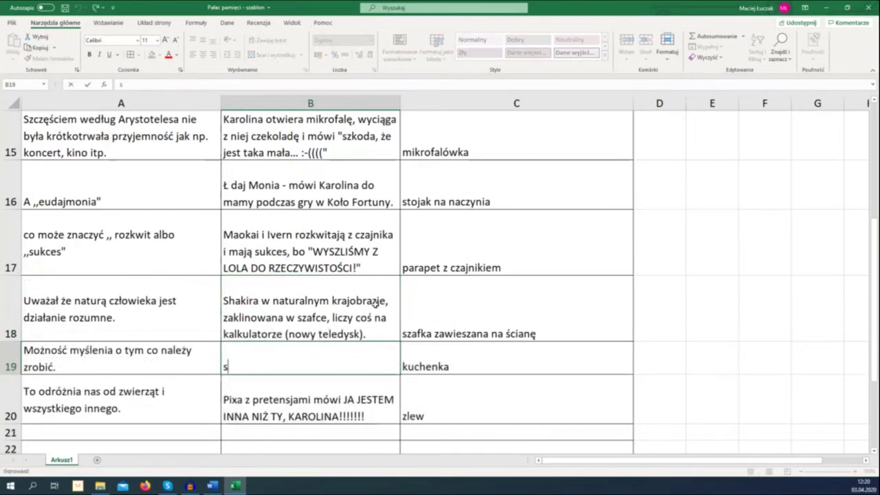
{"action": "left_click", "coordinate": [360, 356]}
{"action": "key", "text": "BackSpace"}
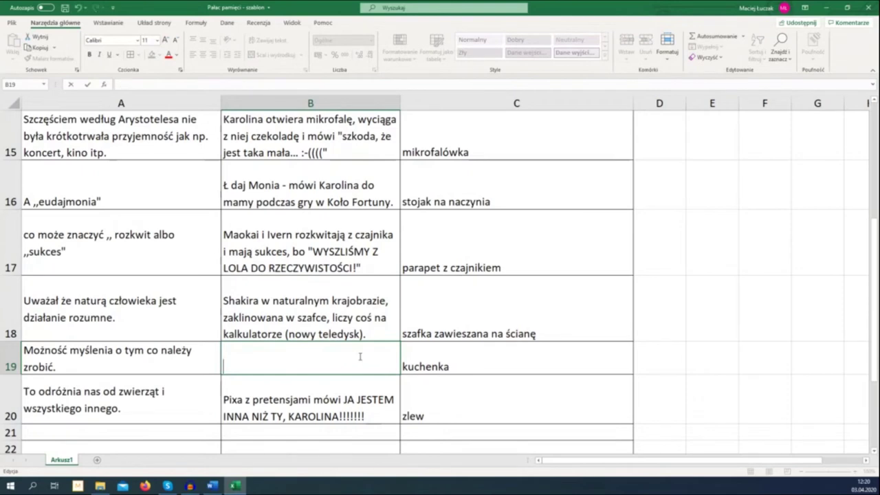
{"action": "scroll", "coordinate": [360, 356], "scroll_direction": "down", "scroll_amount": 1}
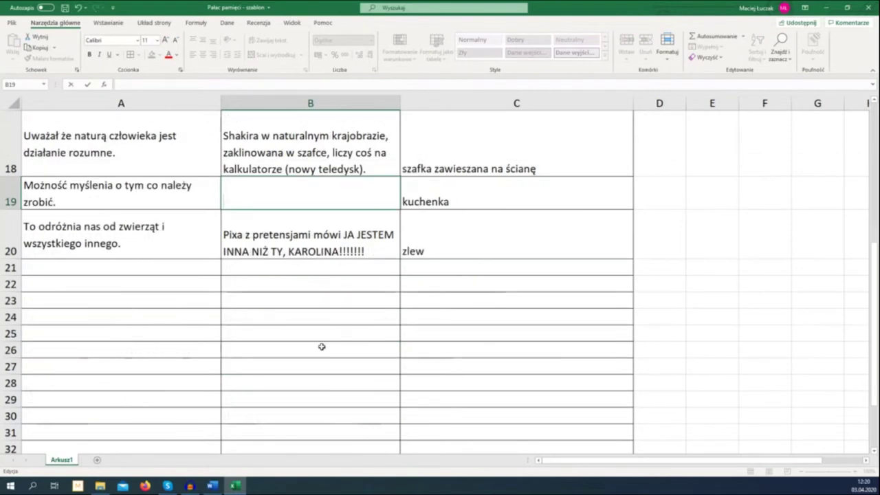
{"action": "scroll", "coordinate": [321, 343], "scroll_direction": "up", "scroll_amount": 1}
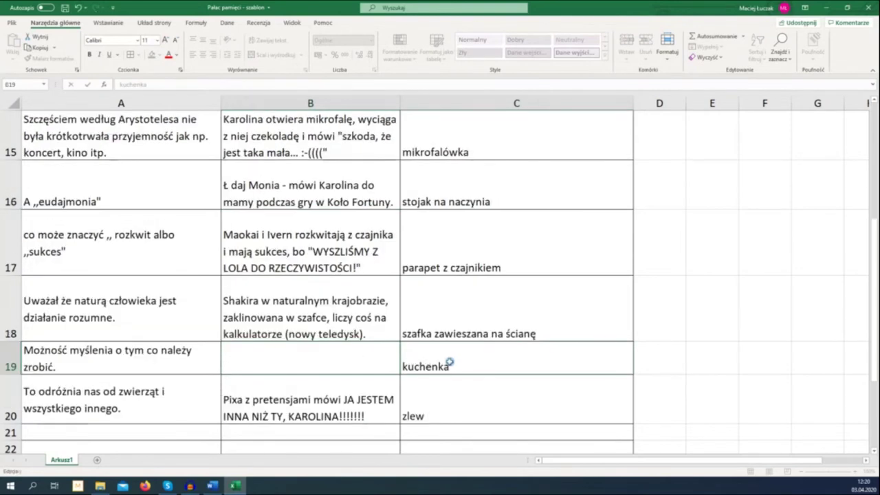
{"action": "key", "text": "Escape"}
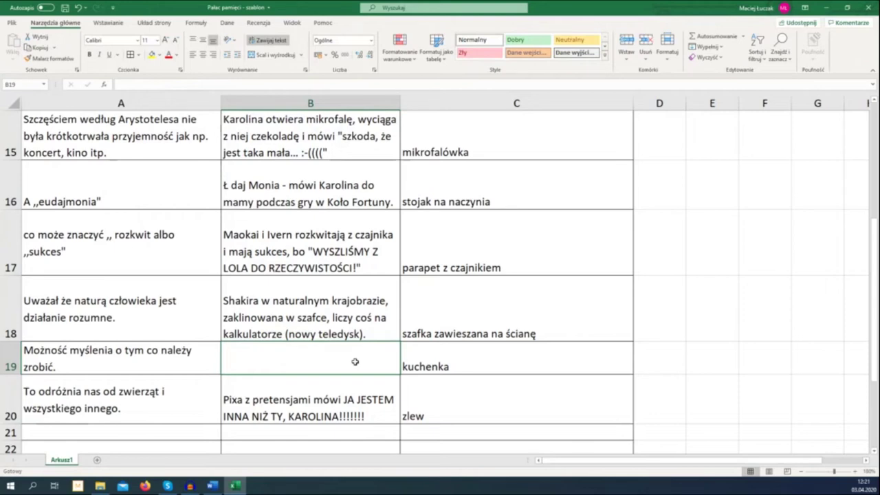
Step: Enter the association "Napoleon opraowuje plan natarcia na wroga. Co tu zrobić, żeby wygrać?" in B19
{"action": "type", "text": "Napelon"}
{"action": "key", "text": "BackSpace"}
{"action": "key", "text": "BackSpace"}
{"action": "key", "text": "BackSpace"}
{"action": "key", "text": "BackSpace"}
{"action": "type", "text": "oleon "}
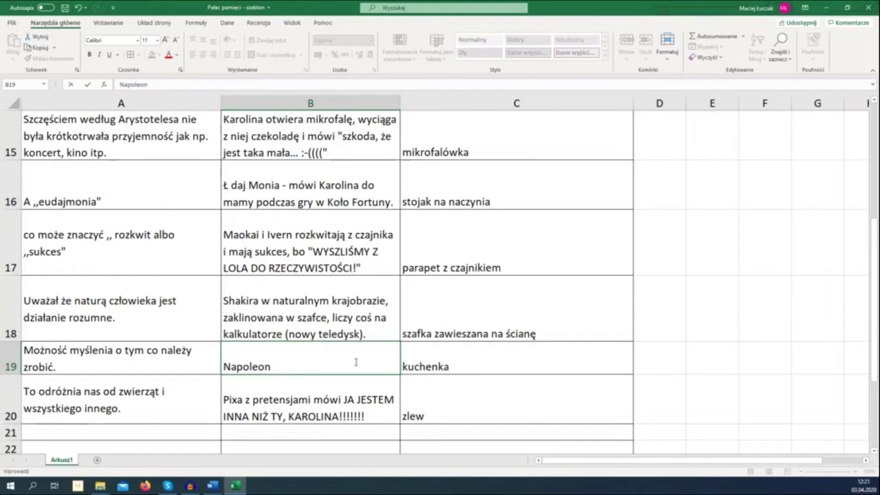
{"action": "type", "text": "opraowuje plan nat"}
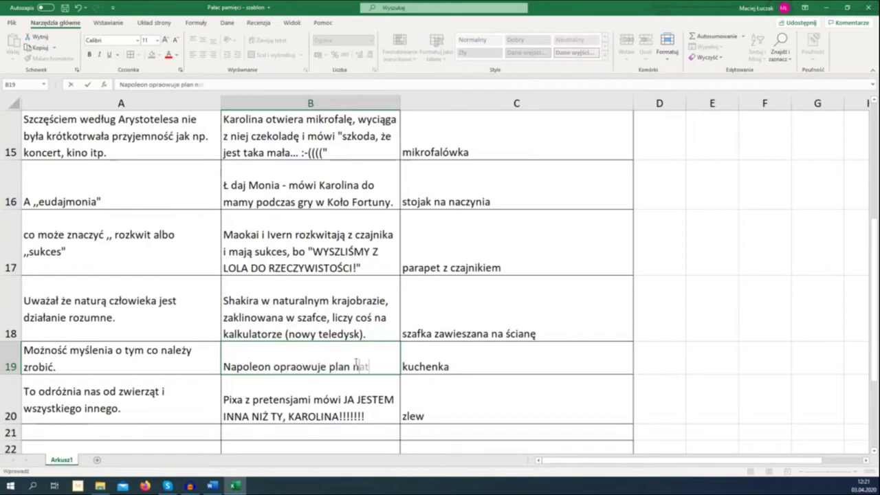
{"action": "type", "text": "arcia na wroga."}
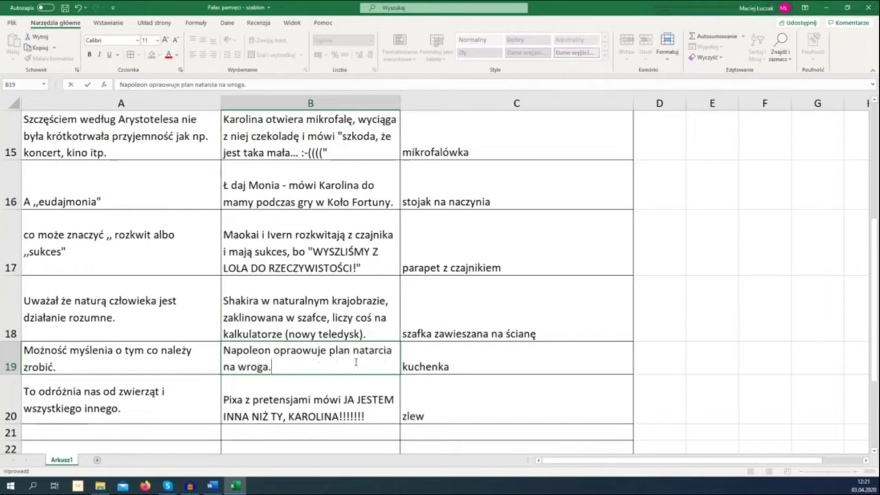
{"action": "type", "text": " Co tu zrobić, żeby wygrać?"}
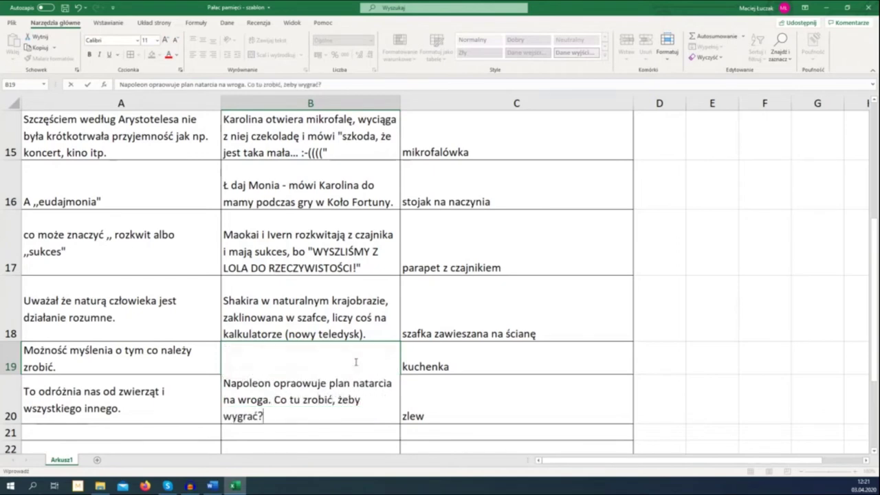
{"action": "key", "text": "Return"}
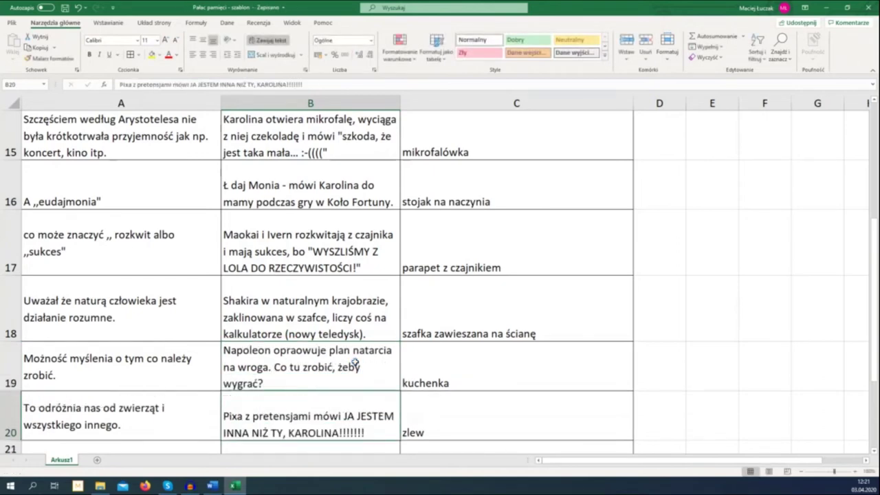
Step: Delete the facts column (POJĘCIE), leaving only the associations and their stations for a recall test
{"action": "scroll", "coordinate": [355, 364], "scroll_direction": "down", "scroll_amount": 1}
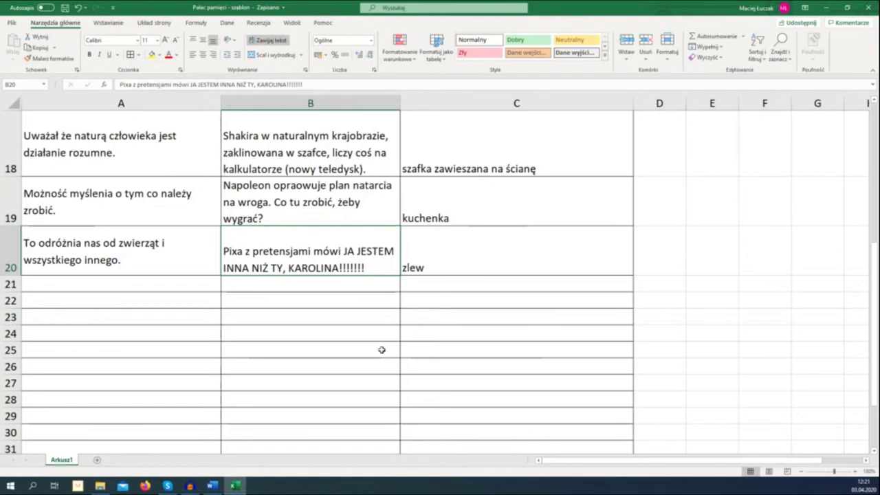
{"action": "scroll", "coordinate": [381, 350], "scroll_direction": "up", "scroll_amount": 1}
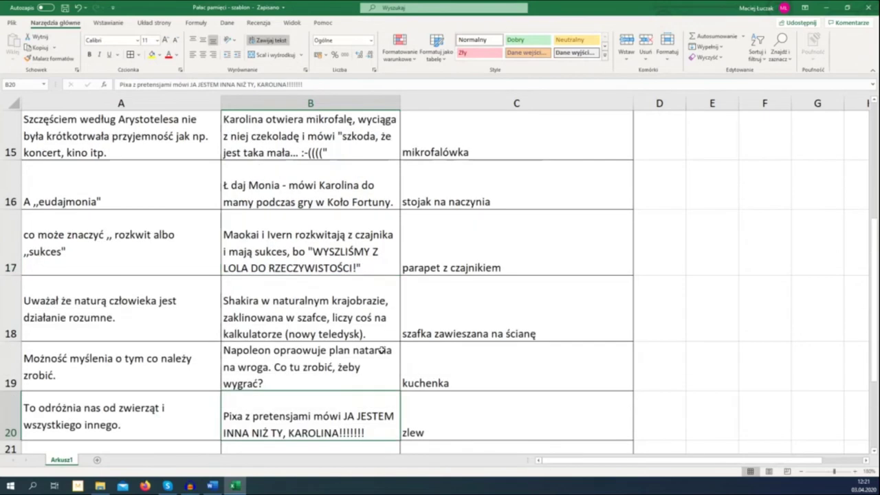
{"action": "left_click", "coordinate": [184, 121]}
{"action": "key", "text": "ctrl+shift+Down"}
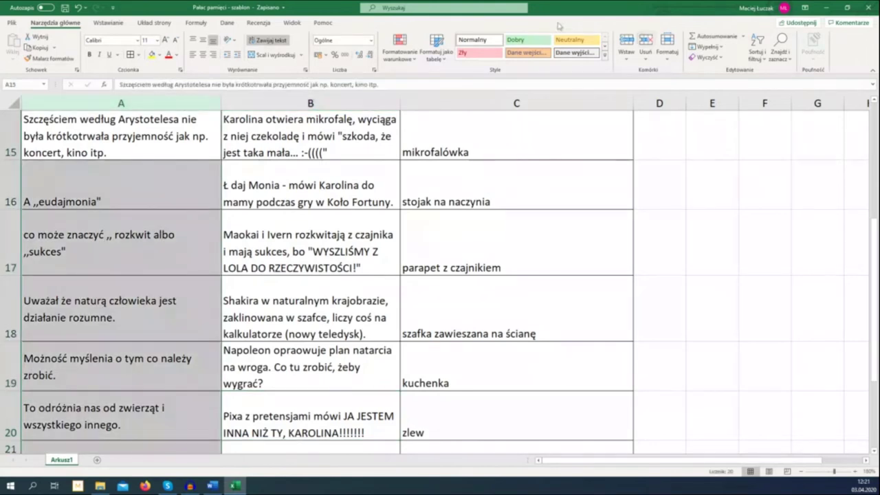
{"action": "left_click", "coordinate": [645, 41]}
{"action": "scroll", "coordinate": [312, 149], "scroll_direction": "down", "scroll_amount": 1}
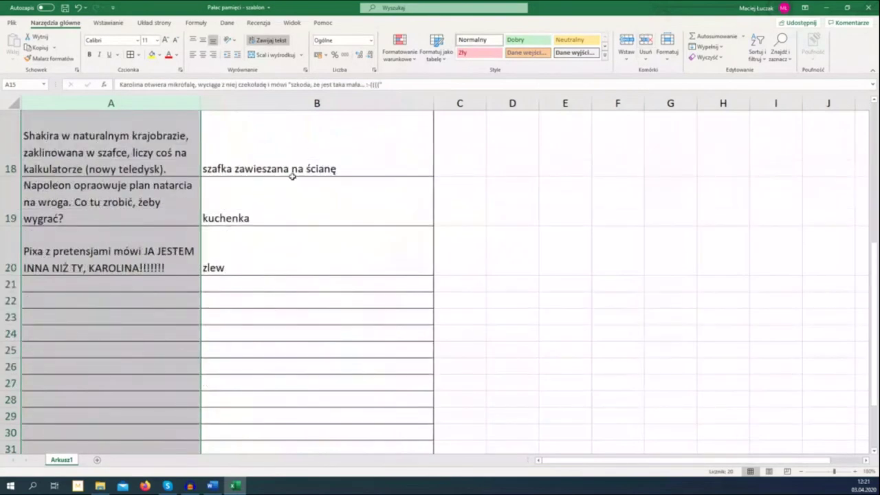
{"action": "scroll", "coordinate": [292, 176], "scroll_direction": "up", "scroll_amount": 1}
Step: Go through the associations in A15 to A20 one at a time, recalling the fact behind each
{"action": "left_click", "coordinate": [114, 181]}
{"action": "left_click", "coordinate": [116, 149]}
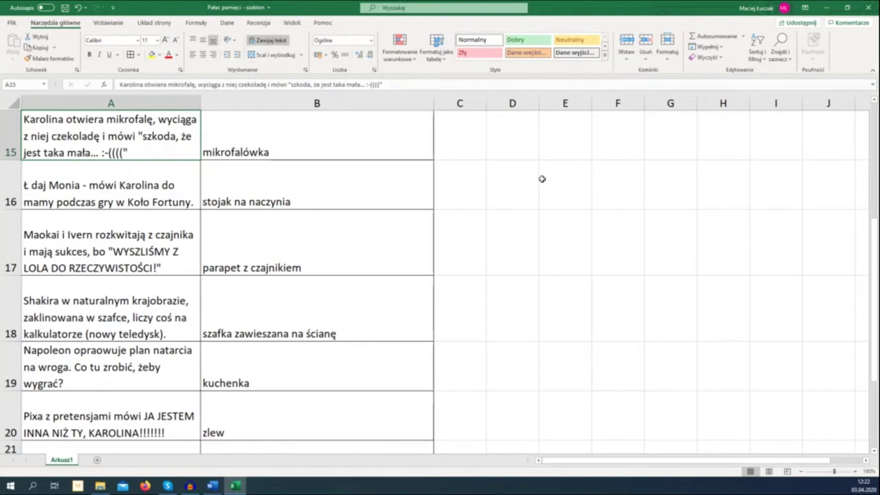
{"action": "key", "text": "Down"}
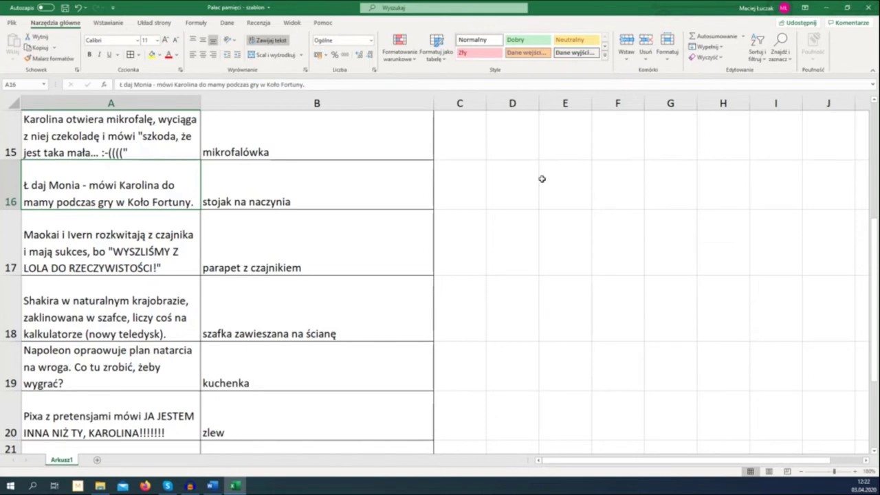
{"action": "key", "text": "Down"}
{"action": "key", "text": "Down"}
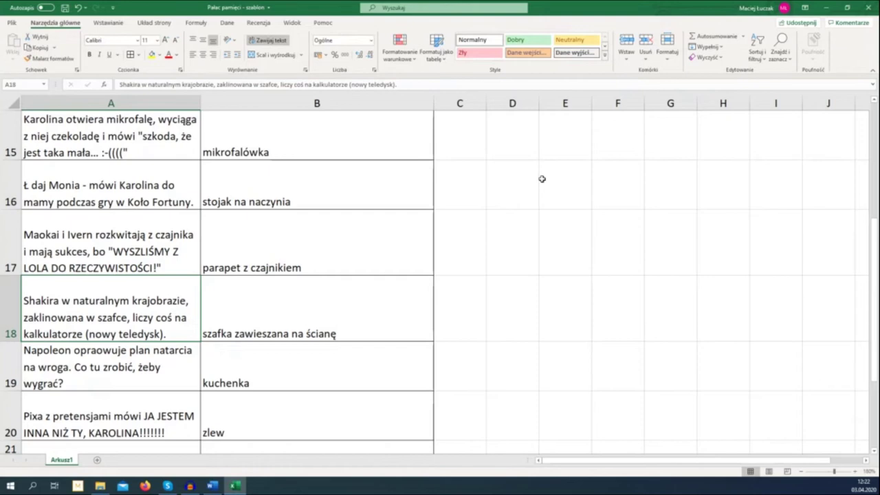
{"action": "key", "text": "Down"}
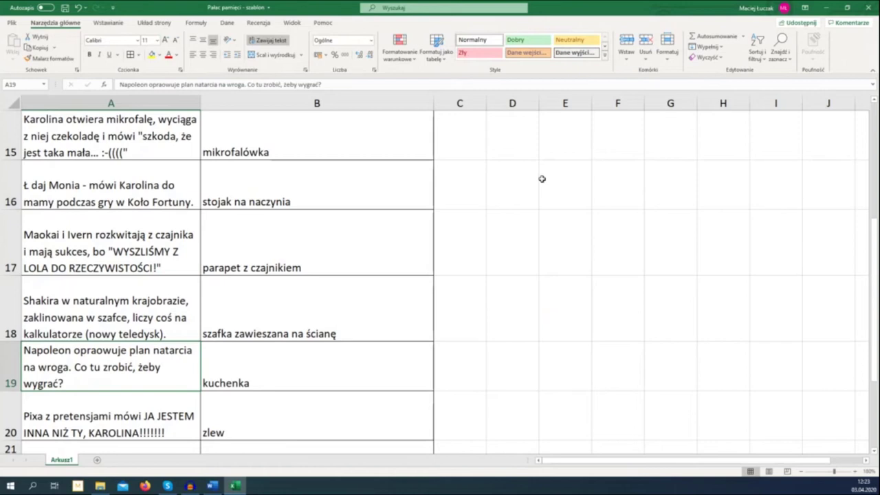
{"action": "key", "text": "Down"}
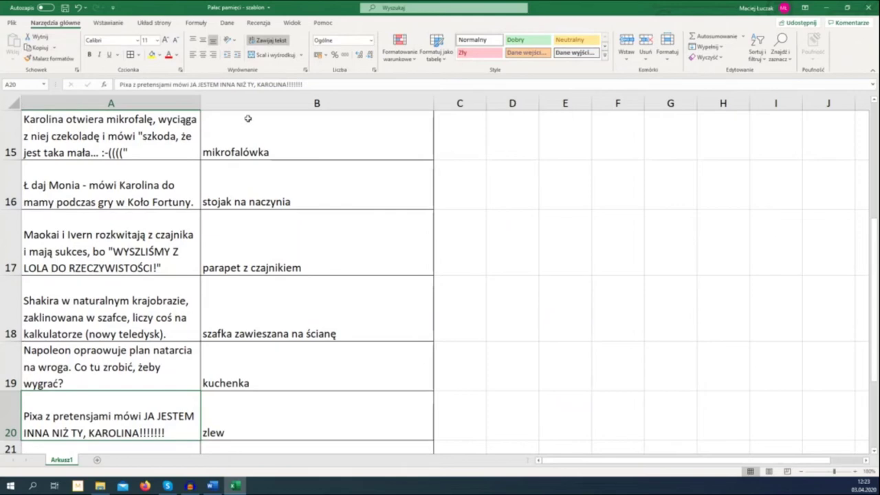
Step: Delete the associations column, leaving only the list of stations for a recall test
{"action": "left_click", "coordinate": [111, 103]}
{"action": "left_click", "coordinate": [640, 43]}
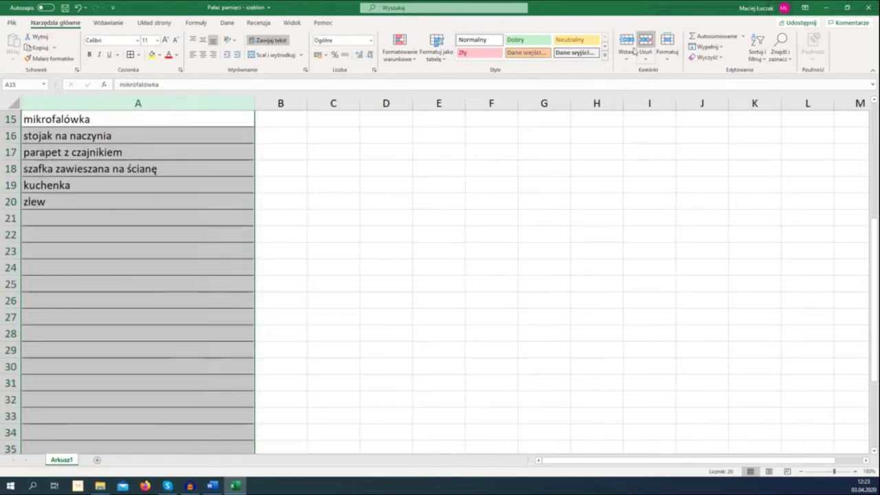
{"action": "scroll", "coordinate": [176, 186], "scroll_direction": "up", "scroll_amount": 1}
{"action": "scroll", "coordinate": [133, 198], "scroll_direction": "down", "scroll_amount": 1}
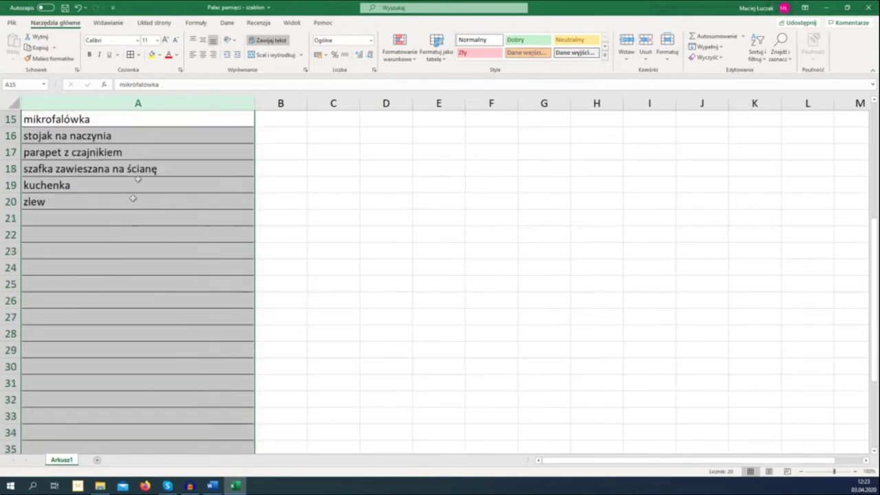
Step: Go through the stations from "mikrofalówka" to "zlew" one at a time, recalling the association and fact for each
{"action": "left_click", "coordinate": [157, 116]}
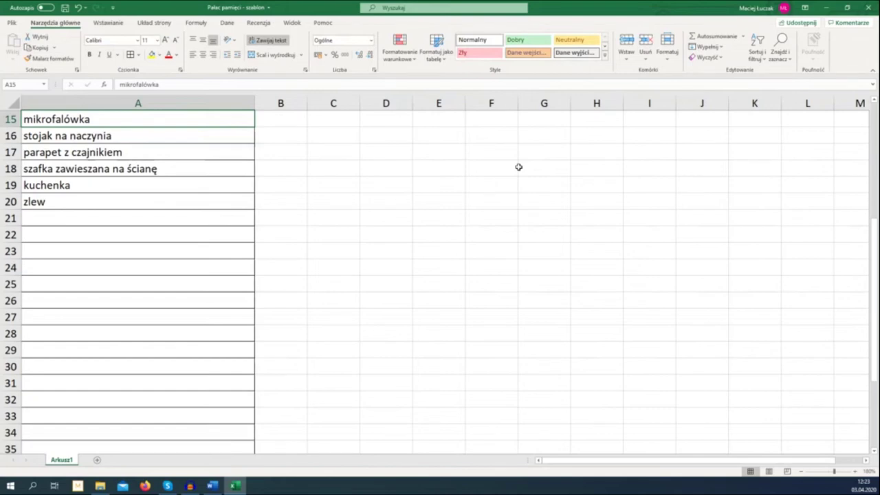
{"action": "key", "text": "Down"}
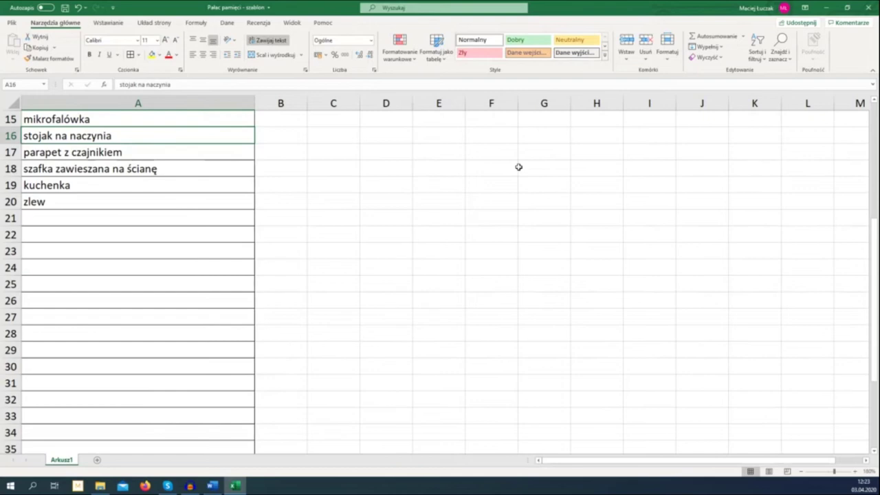
{"action": "key", "text": "Down"}
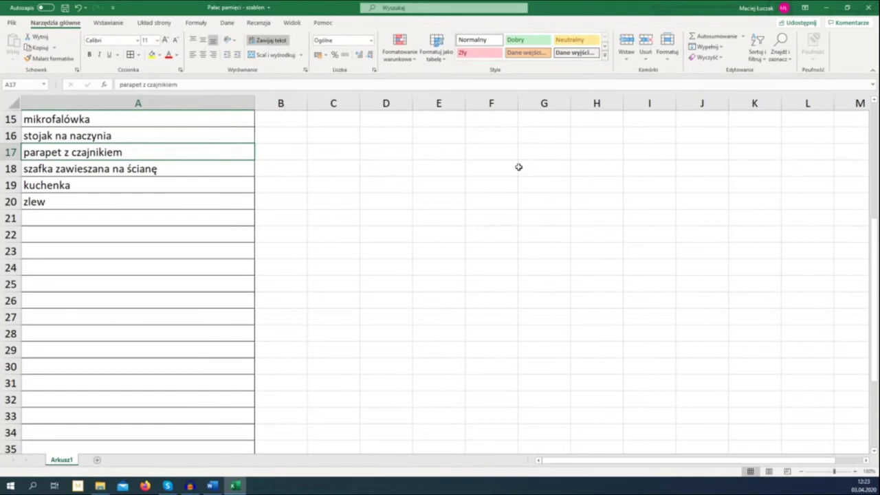
{"action": "key", "text": "Down"}
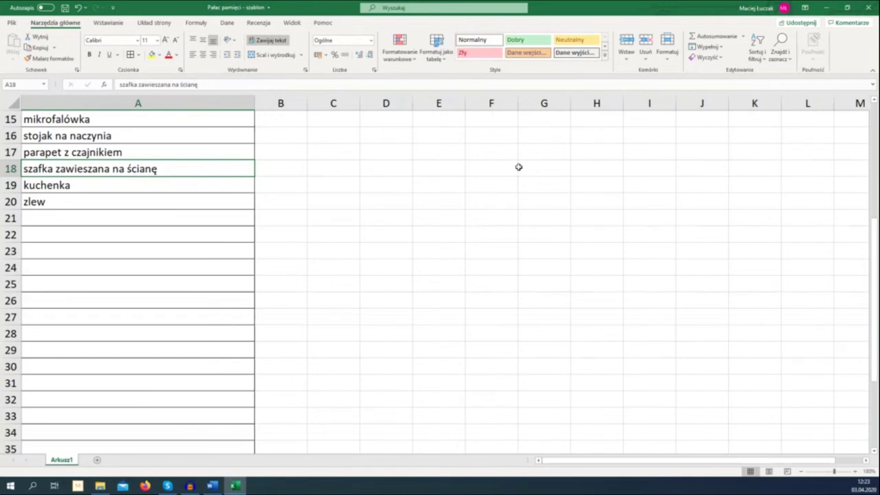
{"action": "key", "text": "Down"}
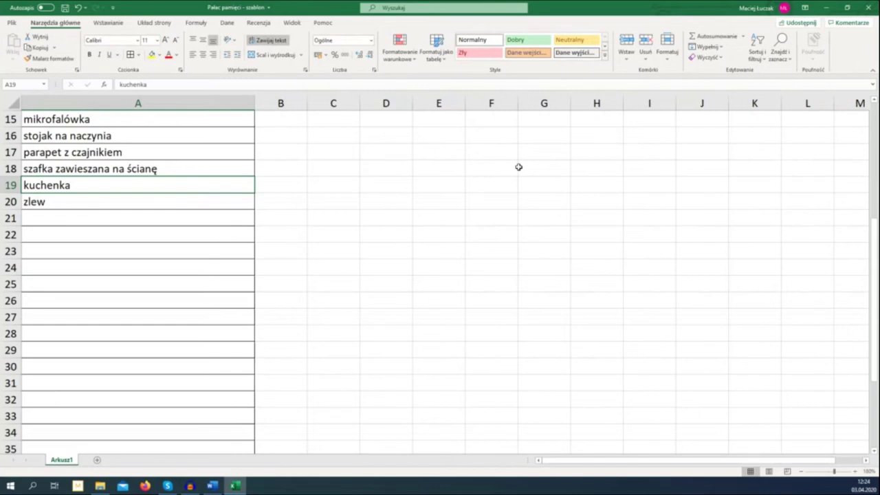
{"action": "key", "text": "Down"}
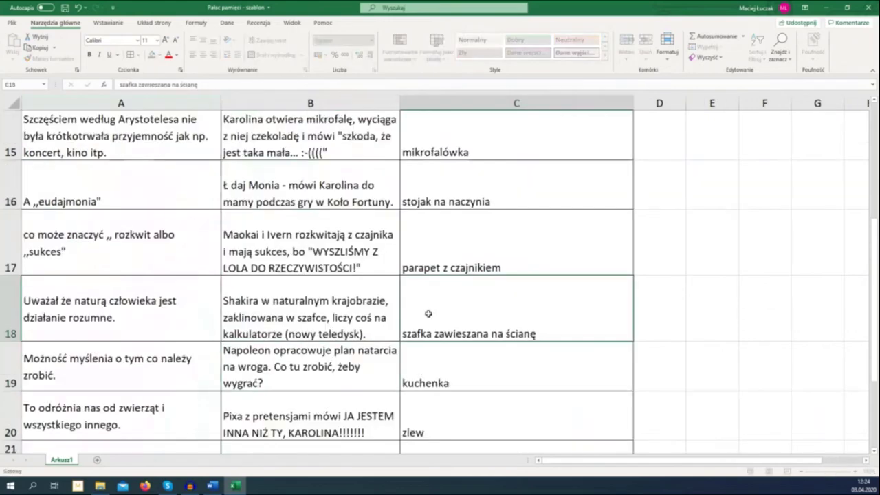
Step: Save the workbook and look over the table from its empty rows back up to the header row
{"action": "key", "text": "ctrl+s"}
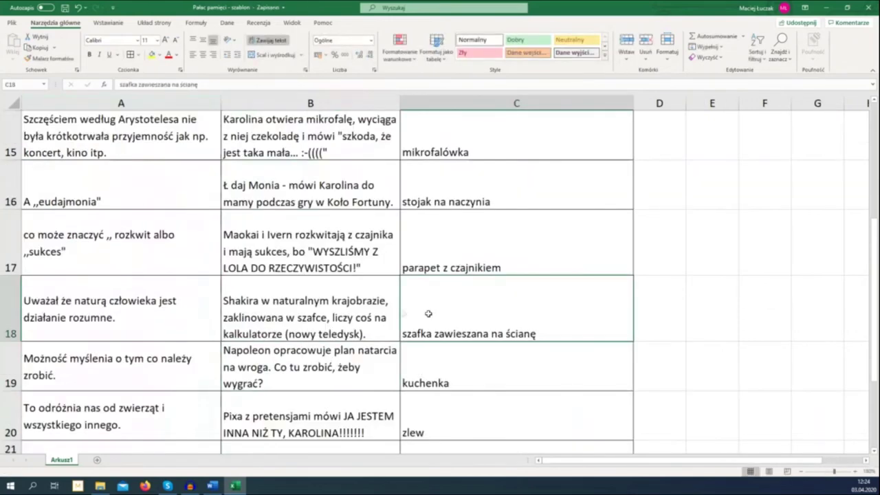
{"action": "scroll", "coordinate": [169, 128], "scroll_direction": "down", "scroll_amount": 4}
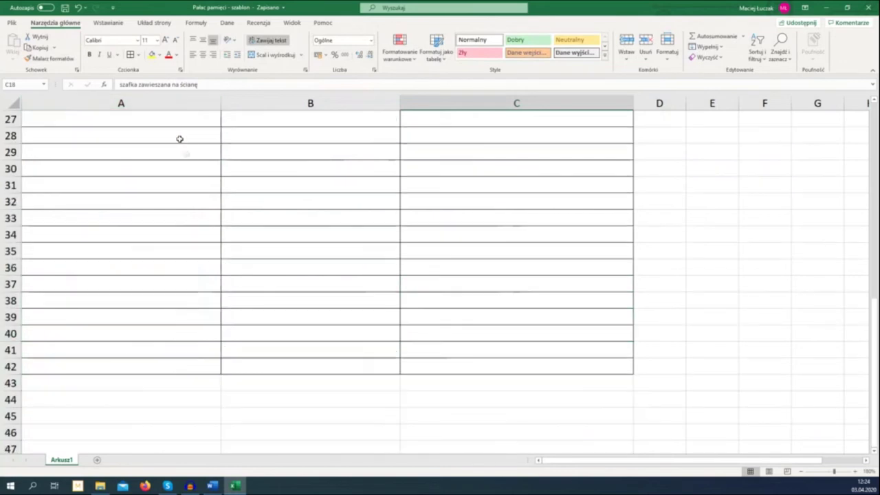
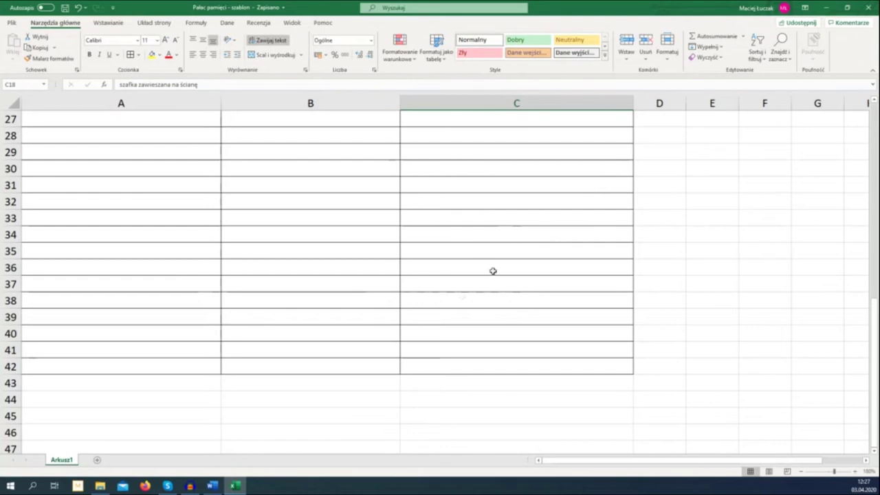
{"action": "scroll", "coordinate": [299, 340], "scroll_direction": "up", "scroll_amount": 4}
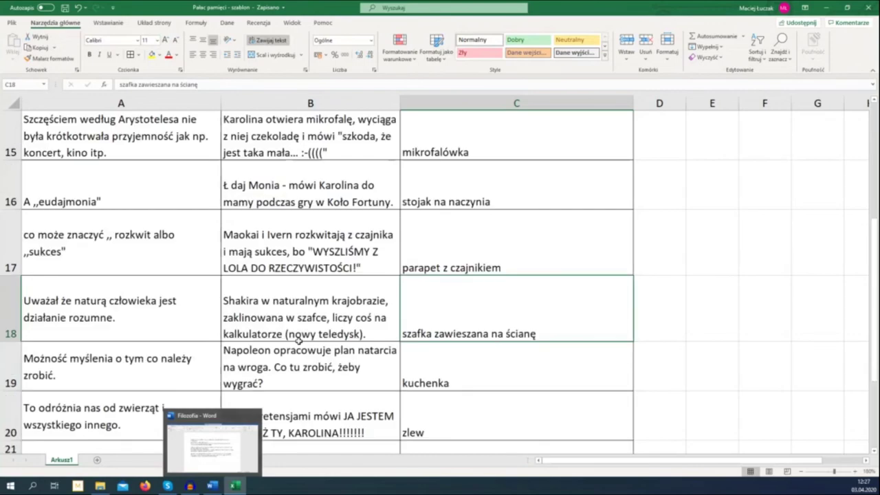
{"action": "scroll", "coordinate": [298, 340], "scroll_direction": "up", "scroll_amount": 3}
{"action": "scroll", "coordinate": [299, 340], "scroll_direction": "up", "scroll_amount": 2}
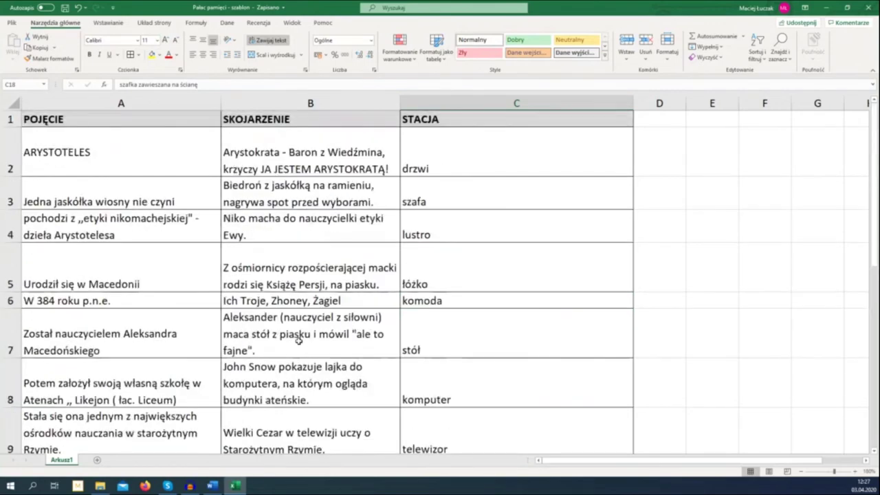
Step: In the Filozofia document in Word, delete the empty first line and replace the question about eudajmonia so its line starts with "Rozwijaj"
{"action": "left_click", "coordinate": [137, 283]}
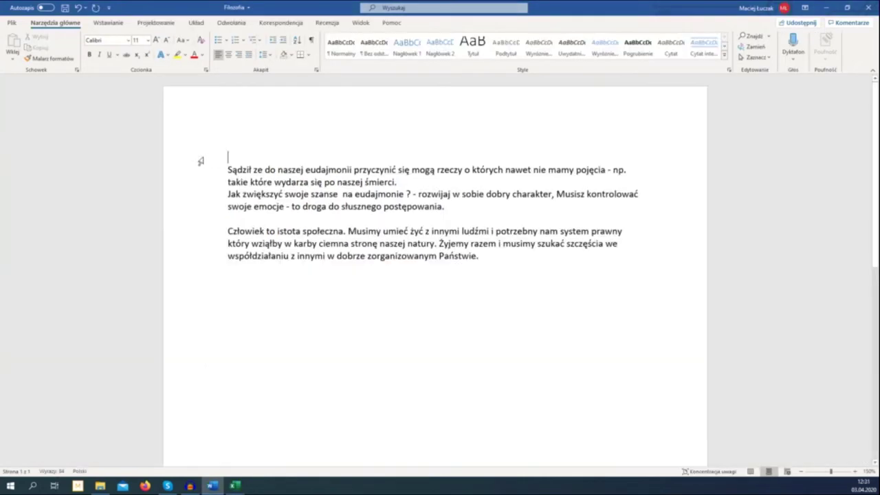
{"action": "key", "text": "Delete"}
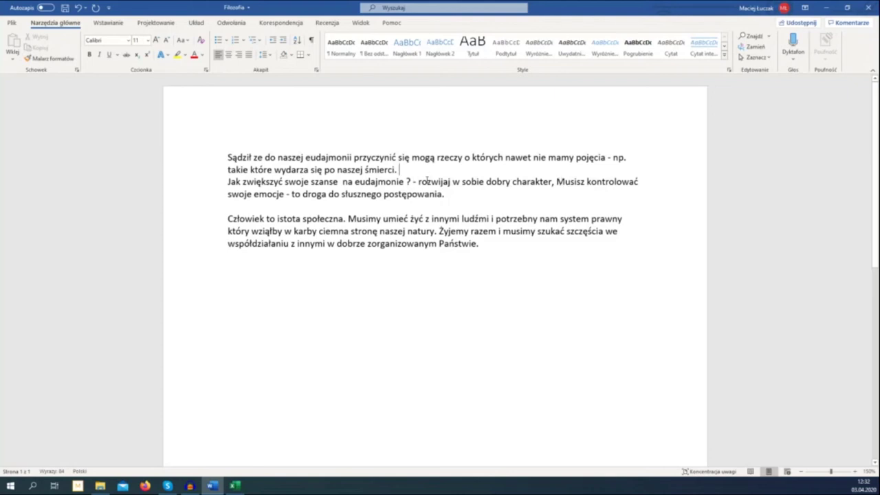
{"action": "left_click_drag", "start_coordinate": [421, 182], "coordinate": [228, 182]}
{"action": "key", "text": "Delete"}
{"action": "key", "text": "Delete"}
{"action": "type", "text": "R"}
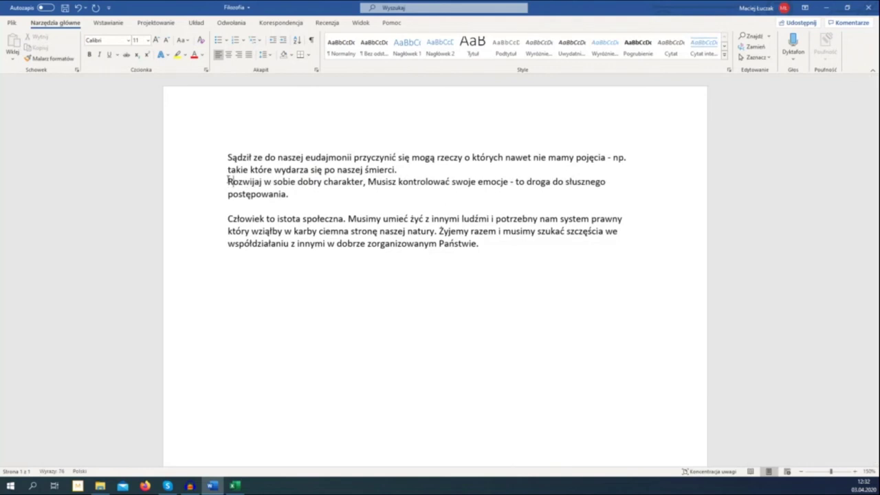
Step: Remove the word "sobie" before "dobry charakter" and the comma and space after "charakter"
{"action": "double_click", "coordinate": [288, 181]}
{"action": "key", "text": "Delete"}
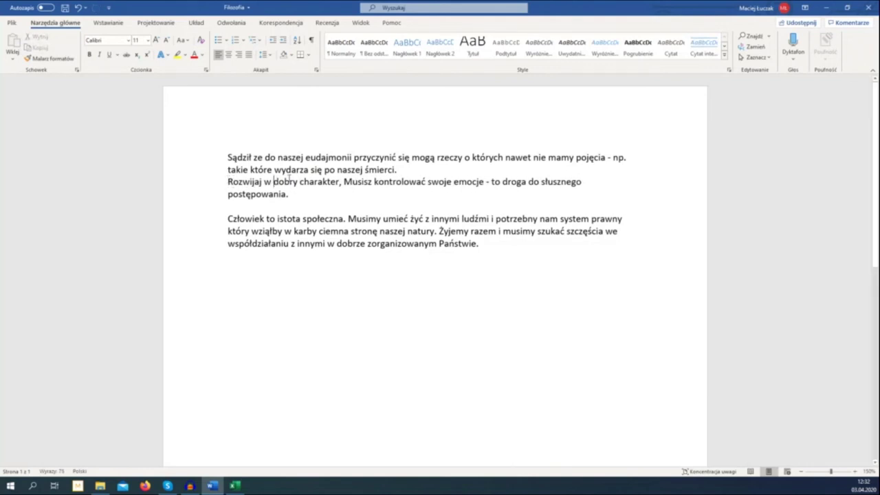
{"action": "left_click", "coordinate": [344, 183]}
{"action": "key", "text": "BackSpace"}
{"action": "key", "text": "BackSpace"}
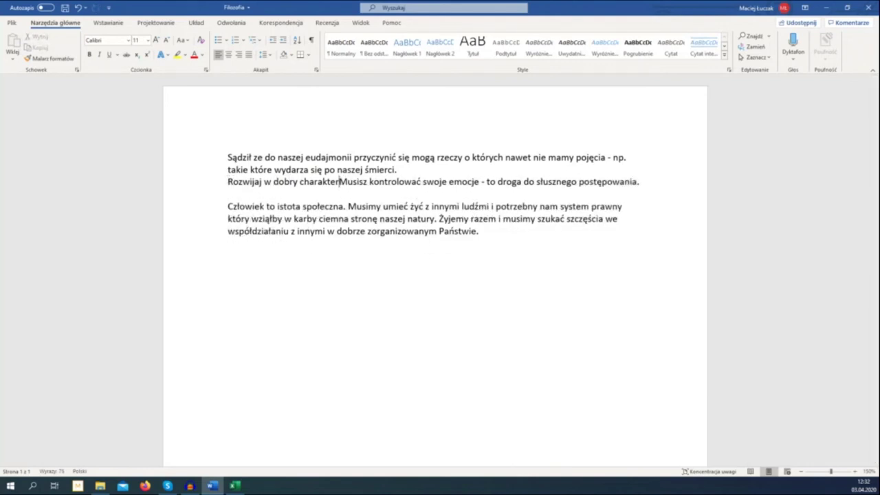
Step: Start a new line after "charakter" and replace "Musisz kontrolować swoje emocje -" with "Kontroluj emocje"
{"action": "key", "text": "Return"}
{"action": "type", "text": "Kontroluj emocje"}
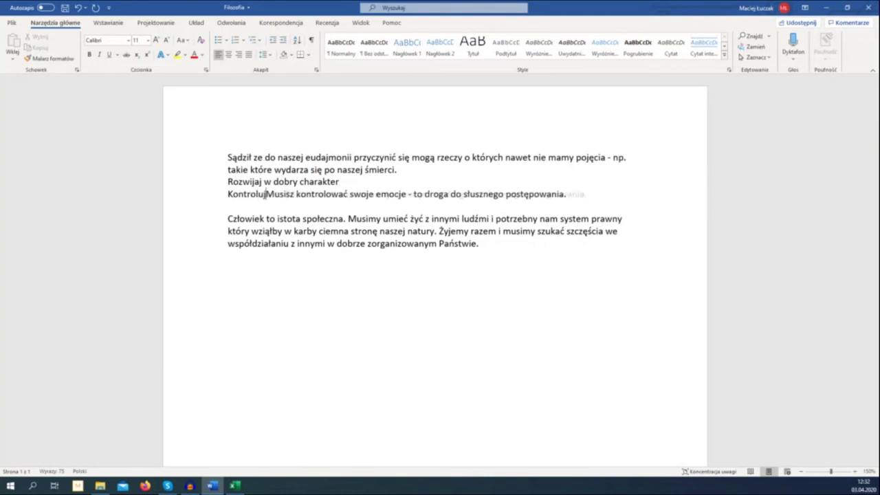
{"action": "key", "text": "ctrl+Delete"}
{"action": "key", "text": "ctrl+Delete"}
{"action": "key", "text": "ctrl+Delete"}
{"action": "key", "text": "ctrl+Delete"}
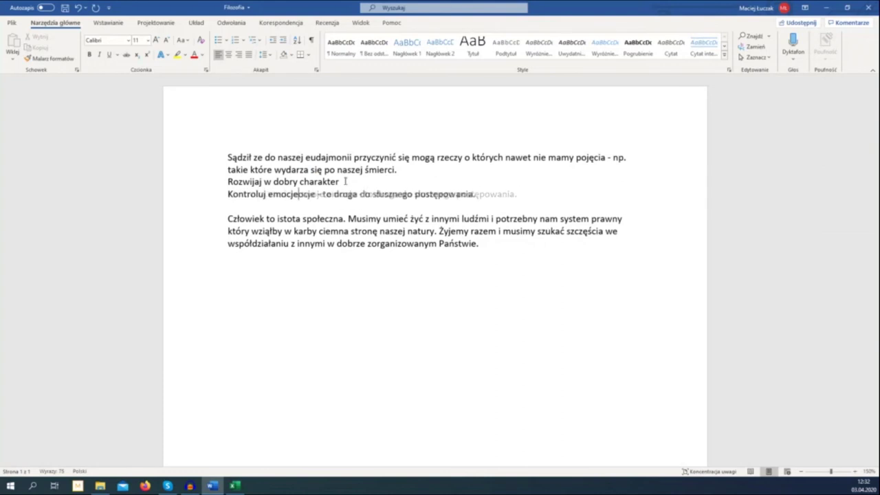
{"action": "key", "text": "ctrl+Delete"}
{"action": "key", "text": "ctrl+Delete"}
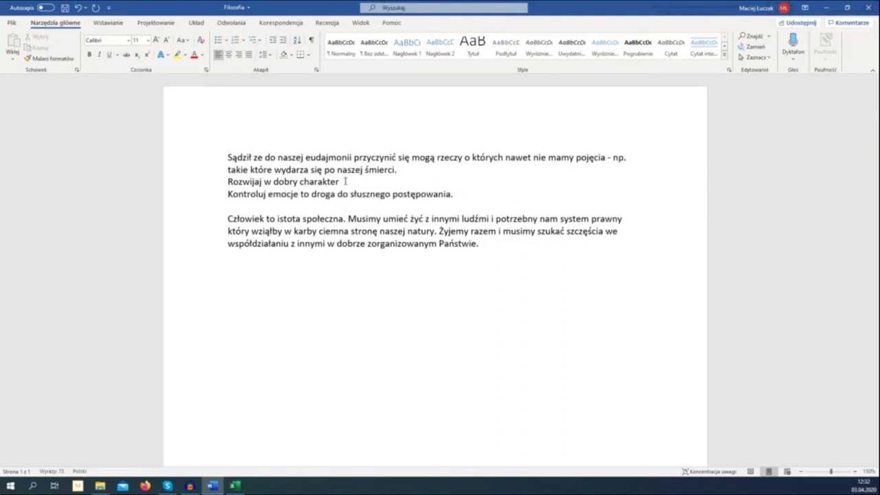
Step: Delete the words after "Kontroluj emocje" so that line holds only this phrase
{"action": "key", "text": "Delete"}
{"action": "type", "text": "D"}
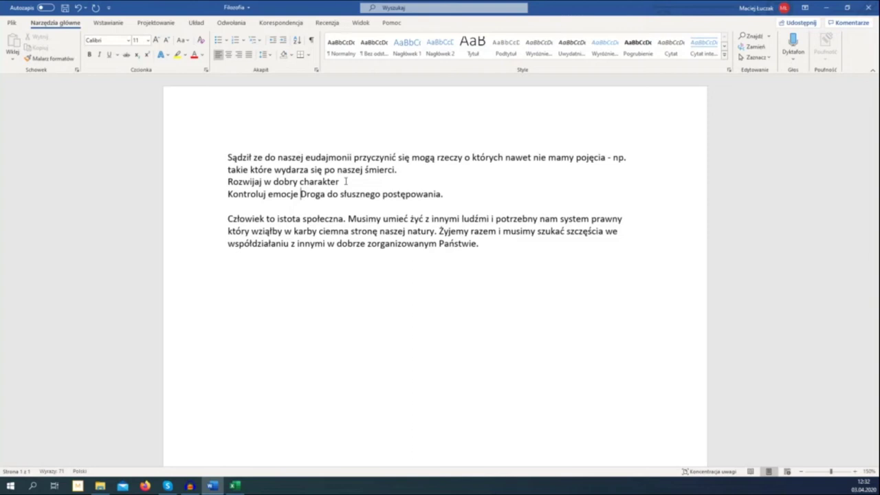
{"action": "left_click_drag", "start_coordinate": [451, 194], "coordinate": [300, 194]}
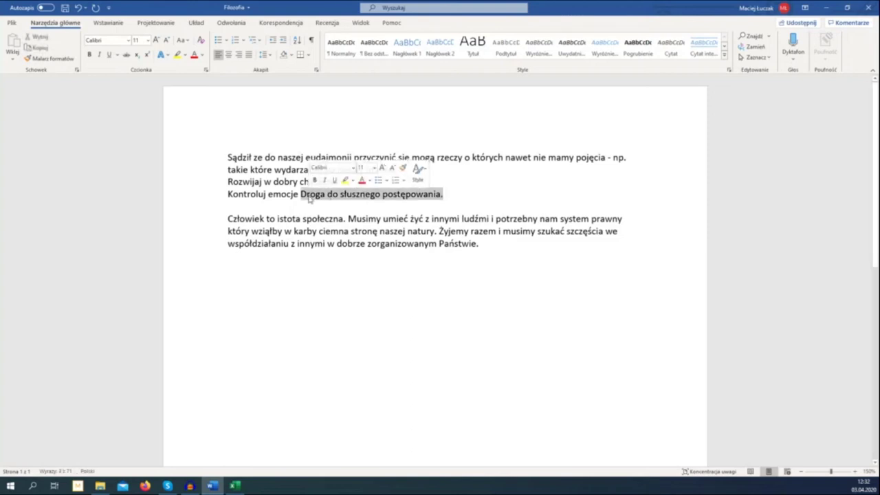
{"action": "key", "text": "BackSpace"}
Step: Cut the opening words of the first sentence so it starts with a capitalised "Rzeczy o których nawet nie mamy pojęcia"
{"action": "left_click_drag", "start_coordinate": [412, 157], "coordinate": [463, 156]}
{"action": "left_click", "coordinate": [441, 156]}
{"action": "key", "text": "BackSpace"}
{"action": "key", "text": "BackSpace"}
{"action": "key", "text": "BackSpace"}
{"action": "key", "text": "BackSpace"}
{"action": "key", "text": "BackSpace"}
{"action": "key", "text": "BackSpace"}
{"action": "key", "text": "BackSpace"}
{"action": "key", "text": "BackSpace"}
{"action": "key", "text": "BackSpace"}
{"action": "key", "text": "BackSpace"}
{"action": "key", "text": "BackSpace"}
{"action": "key", "text": "BackSpace"}
{"action": "key", "text": "BackSpace"}
{"action": "key", "text": "BackSpace"}
{"action": "key", "text": "BackSpace"}
{"action": "key", "text": "BackSpace"}
{"action": "key", "text": "BackSpace"}
{"action": "key", "text": "BackSpace"}
{"action": "key", "text": "BackSpace"}
{"action": "key", "text": "BackSpace"}
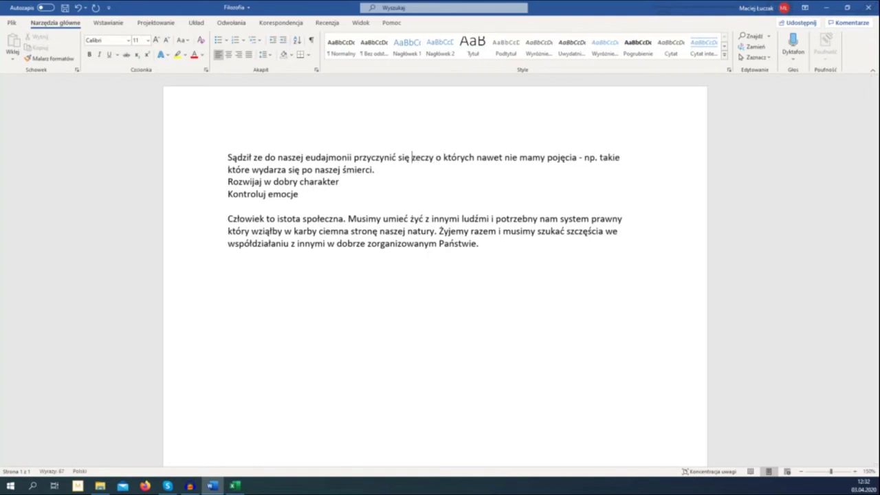
{"action": "key", "text": "Delete"}
{"action": "type", "text": "R"}
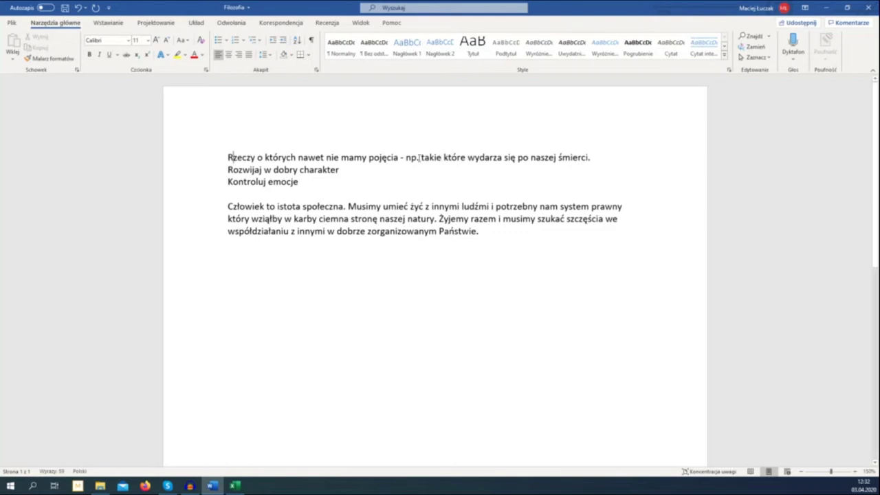
Step: Replace the "i" after "ludźmi" in the last paragraph with a period
{"action": "left_click", "coordinate": [426, 179]}
{"action": "left_click", "coordinate": [349, 205]}
{"action": "left_click", "coordinate": [497, 205]}
{"action": "key", "text": "BackSpace"}
{"action": "key", "text": "BackSpace"}
{"action": "key", "text": "BackSpace"}
{"action": "type", "text": "."}
Step: Put the sentence beginning "Musimy umieć żyć" and the one beginning with a capitalised "Potrzebny" on separate lines
{"action": "left_click", "coordinate": [349, 206]}
{"action": "key", "text": "Return"}
{"action": "left_click", "coordinate": [372, 218]}
{"action": "key", "text": "Return"}
{"action": "key", "text": "Delete"}
{"action": "type", "text": "P"}
Step: Add a comma after "system prawny" and move the sentence beginning "Żyjemy razem" to a new line
{"action": "left_click", "coordinate": [354, 231]}
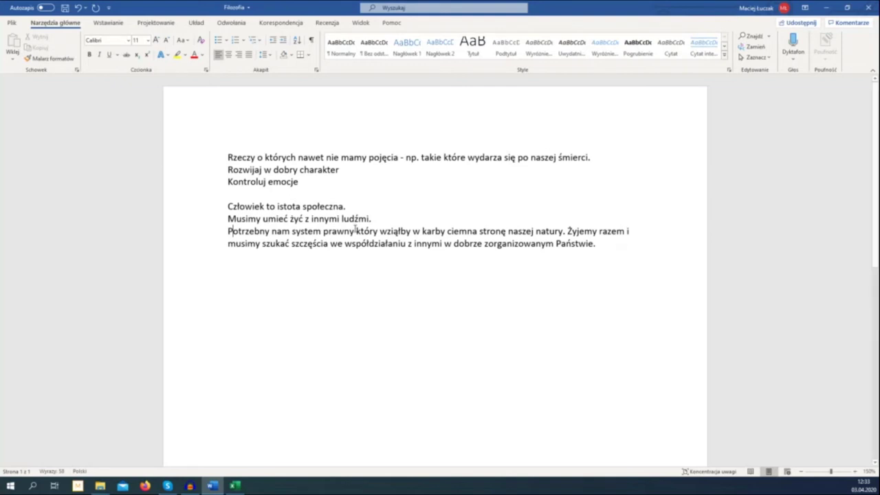
{"action": "type", "text": ","}
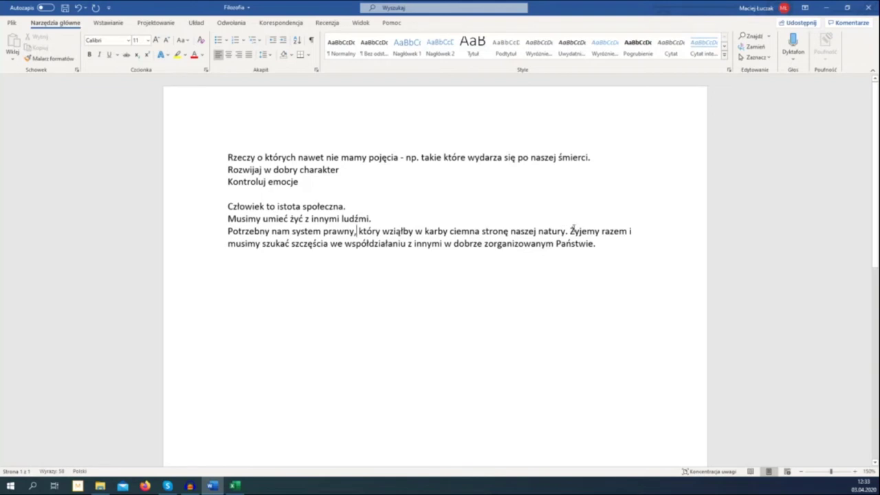
{"action": "left_click", "coordinate": [570, 231]}
{"action": "key", "text": "Return"}
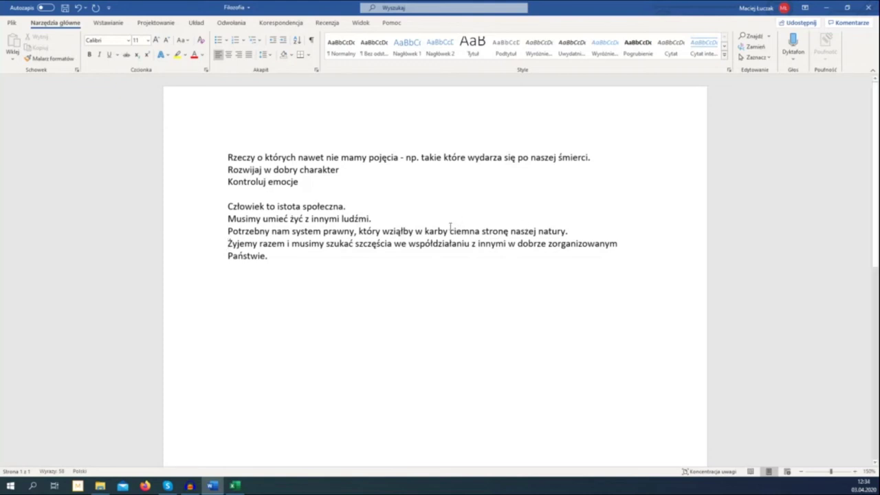
Step: Replace "wziąłby w karby" with "regulowałby" in the sentence about the legal system
{"action": "left_click_drag", "start_coordinate": [451, 231], "coordinate": [383, 231]}
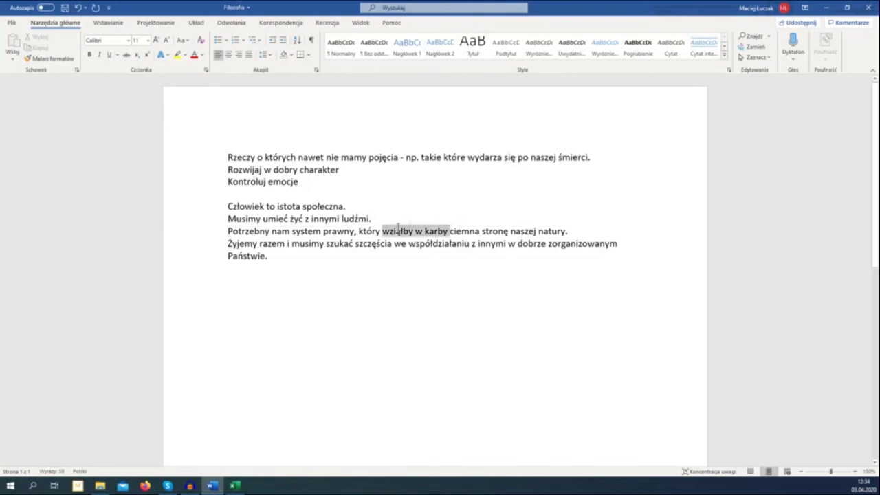
{"action": "type", "text": "reug"}
{"action": "key", "text": "BackSpace"}
{"action": "key", "text": "BackSpace"}
{"action": "type", "text": "gulowałby"}
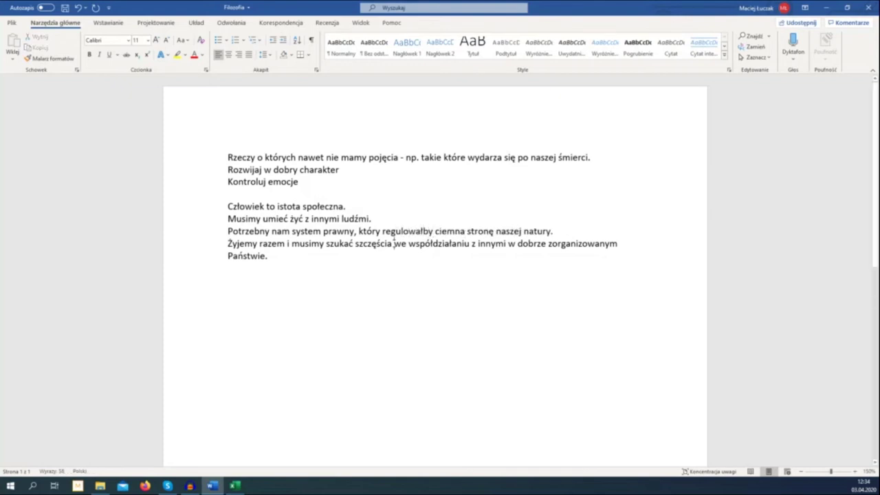
Step: Replace "Żyjemy razem i musimy szukać" with "Szukajmy" at the start of the last sentence
{"action": "left_click", "coordinate": [394, 244]}
{"action": "left_click_drag", "start_coordinate": [326, 245], "coordinate": [224, 250]}
{"action": "type", "text": "Szukajmy"}
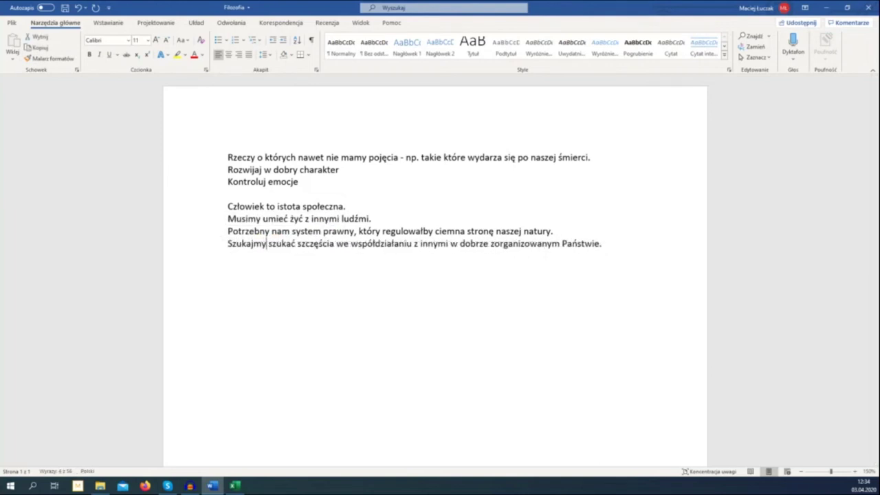
{"action": "key", "text": "Delete"}
{"action": "key", "text": "Delete"}
{"action": "key", "text": "Delete"}
{"action": "key", "text": "Delete"}
{"action": "key", "text": "Delete"}
{"action": "key", "text": "Delete"}
{"action": "key", "text": "Delete"}
{"action": "key", "text": "Delete"}
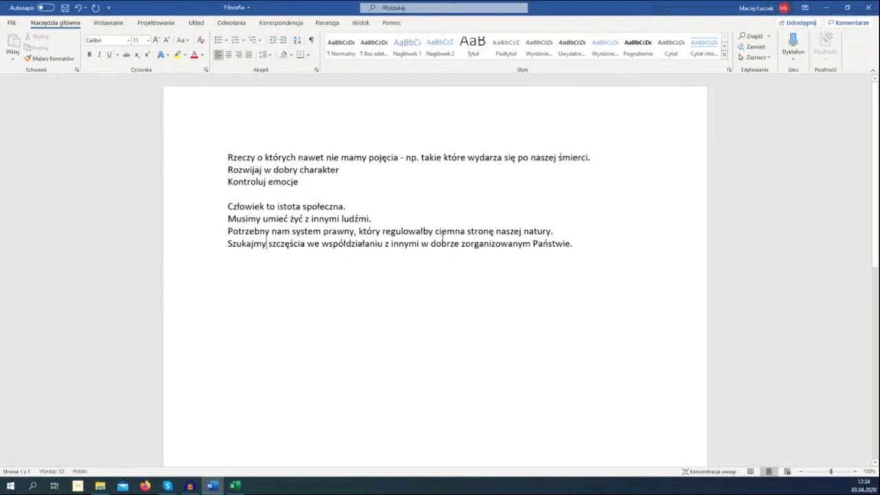
Step: End the sentence after "z innymi" with a period and start a new line with "W dobrze zorganizowanym Państwie."
{"action": "left_click", "coordinate": [419, 245]}
{"action": "type", "text": "."}
{"action": "key", "text": "Return"}
{"action": "key", "text": "Delete"}
{"action": "key", "text": "Delete"}
{"action": "key", "text": "Delete"}
{"action": "type", "text": "W"}
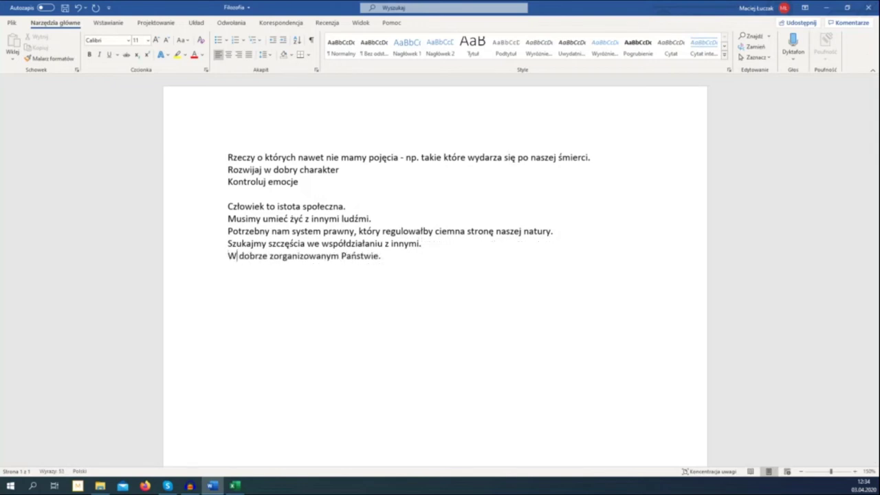
Step: Remove the empty line between "Kontroluj emocje" and "Człowiek to istota społeczna."
{"action": "left_click", "coordinate": [254, 193]}
{"action": "key", "text": "BackSpace"}
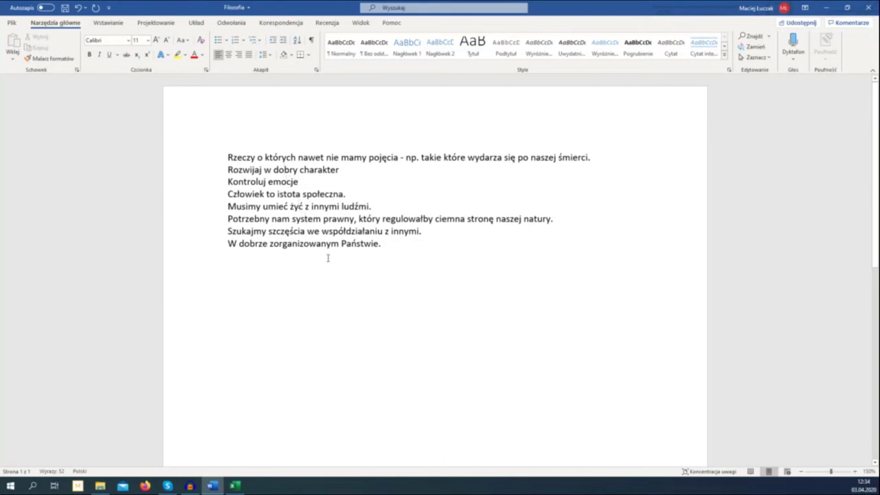
{"action": "left_click", "coordinate": [426, 295]}
{"action": "key", "text": "Return"}
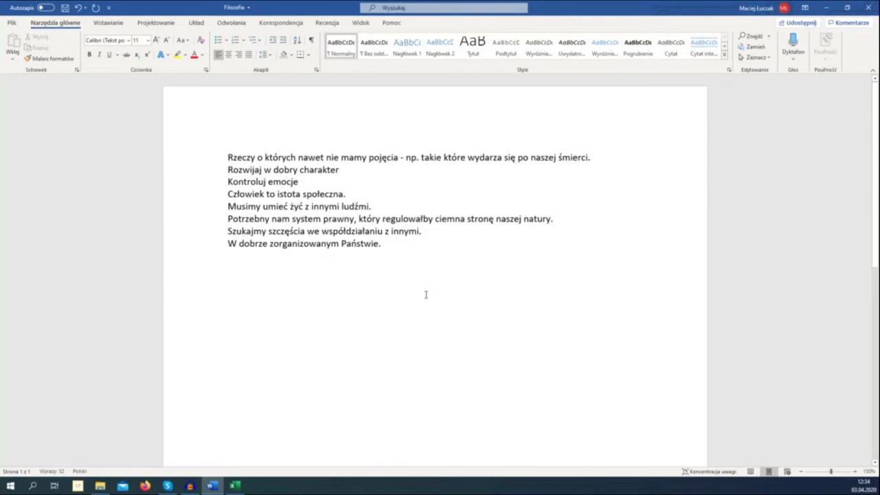
{"action": "key", "text": "BackSpace"}
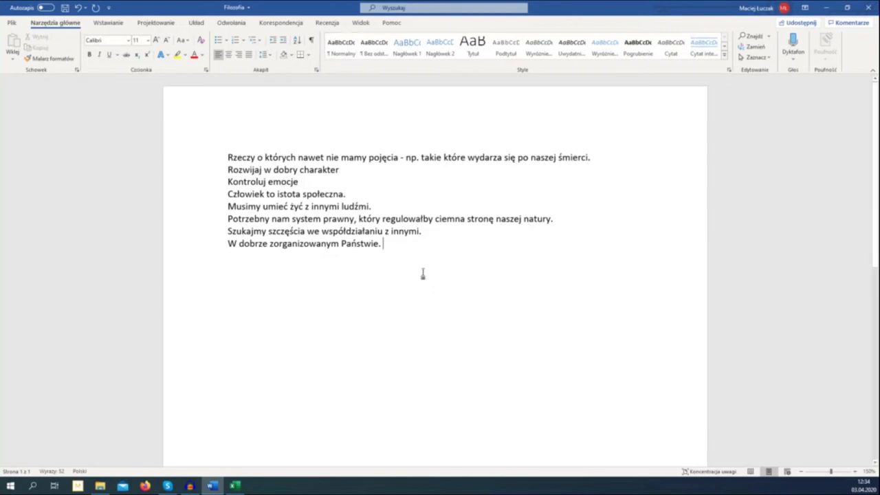
Step: Copy all eight lines of notes and paste them into column A of the Excel memory palace table, starting at A21
{"action": "left_click_drag", "start_coordinate": [400, 249], "coordinate": [226, 150]}
{"action": "right_click", "coordinate": [251, 169]}
{"action": "left_click", "coordinate": [275, 187]}
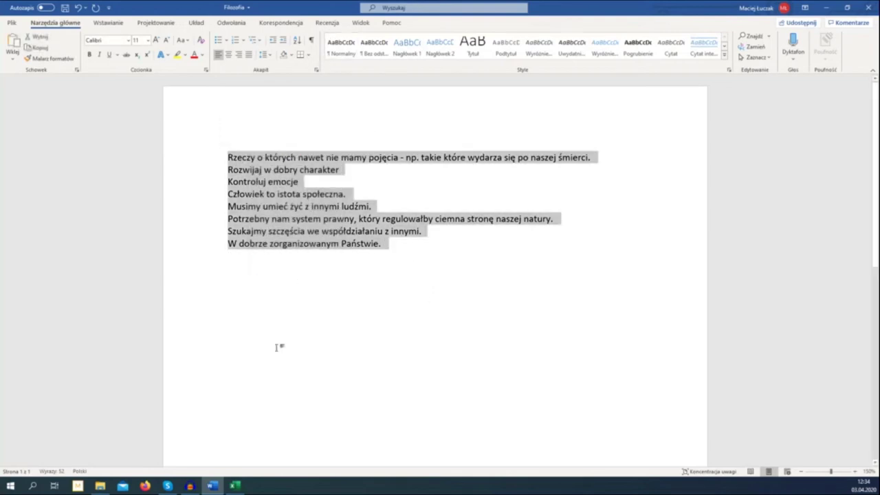
{"action": "left_click", "coordinate": [235, 486]}
{"action": "scroll", "coordinate": [147, 230], "scroll_direction": "down", "scroll_amount": 3}
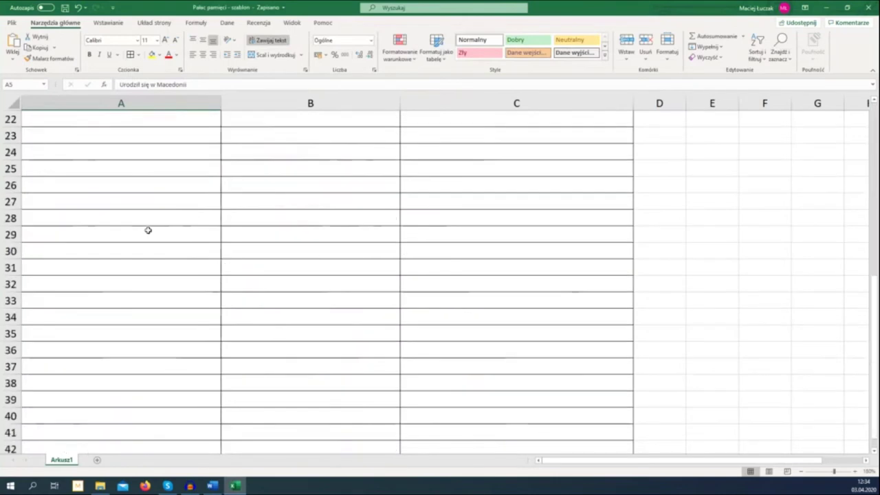
{"action": "scroll", "coordinate": [147, 232], "scroll_direction": "up", "scroll_amount": 1}
{"action": "left_click", "coordinate": [149, 220]}
{"action": "right_click", "coordinate": [150, 220]}
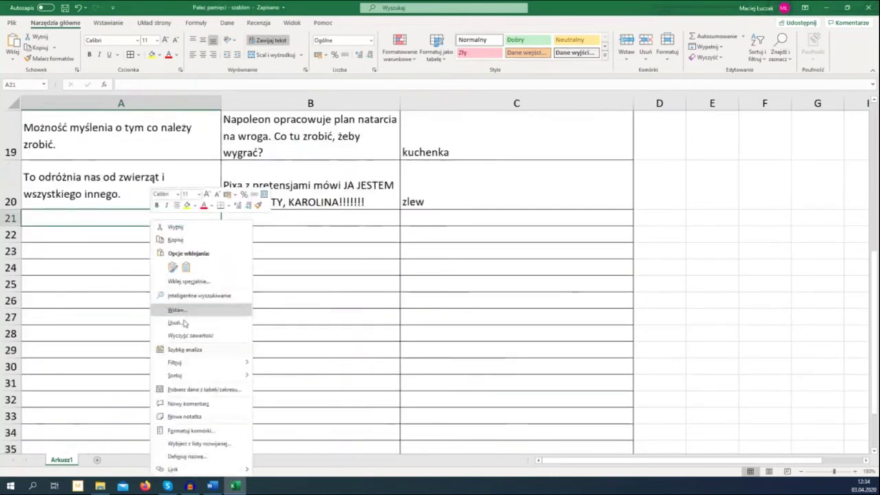
{"action": "left_click", "coordinate": [113, 227]}
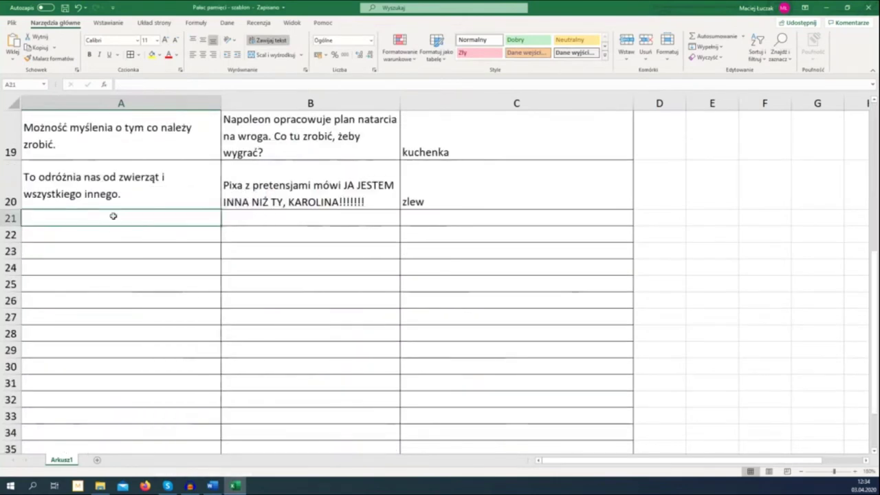
{"action": "key", "text": "ctrl+v"}
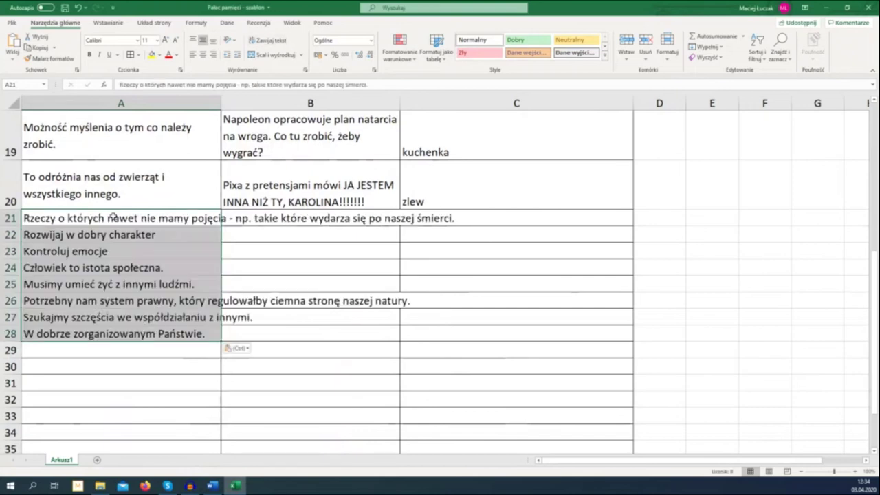
Step: Wrap the text of the pasted facts in A21:A28 so they fit within column A
{"action": "left_click", "coordinate": [267, 41]}
{"action": "left_click", "coordinate": [375, 235]}
{"action": "left_click", "coordinate": [472, 218]}
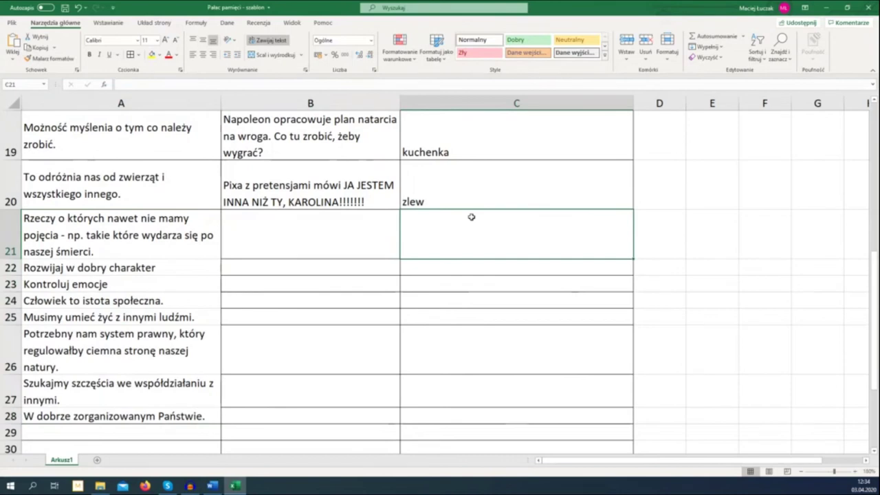
{"action": "left_click_drag", "start_coordinate": [169, 222], "coordinate": [181, 425]}
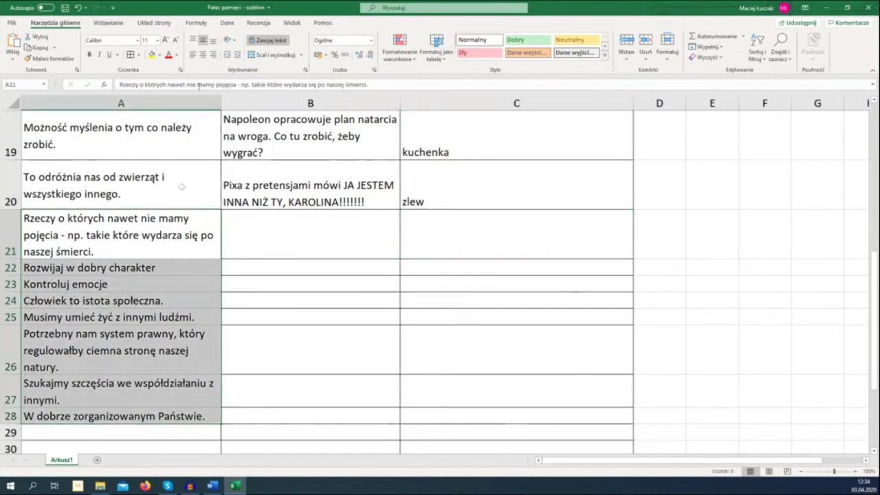
Step: Enter the locations "kosz na śmieci" in C21 and "szafka w ścianie" in C22
{"action": "left_click", "coordinate": [493, 252]}
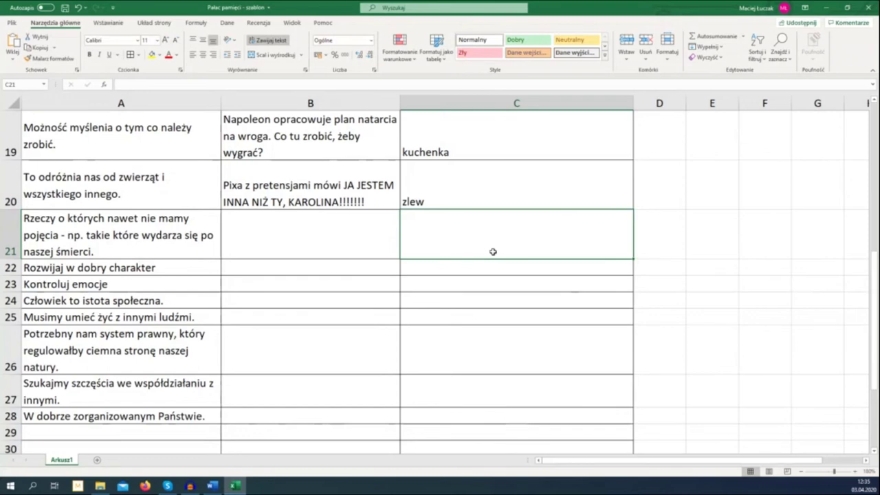
{"action": "double_click", "coordinate": [493, 252]}
{"action": "type", "text": "kosz na śmieci"}
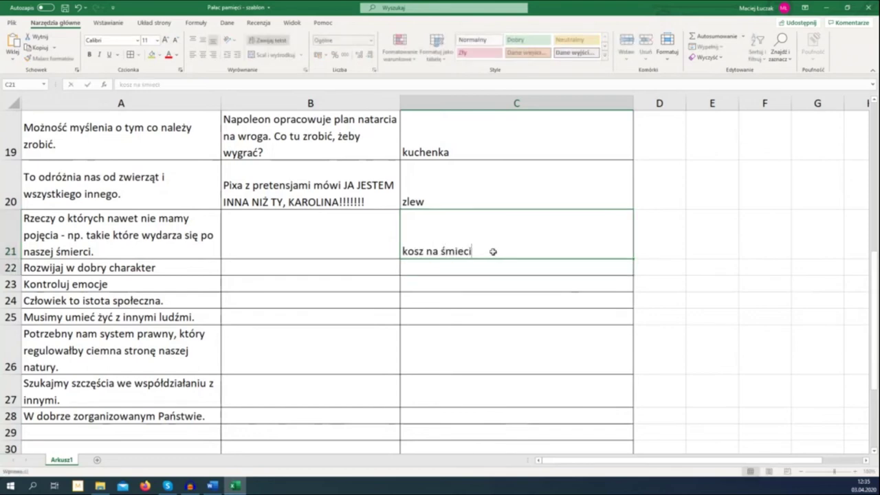
{"action": "key", "text": "Return"}
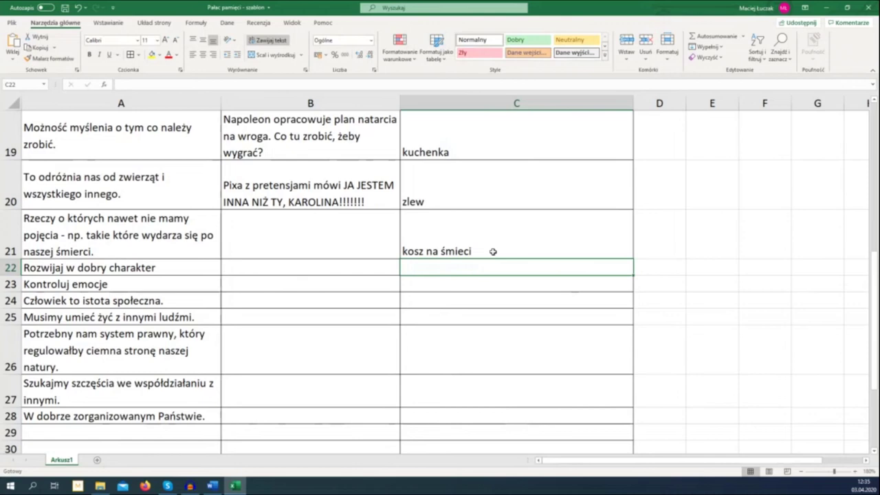
{"action": "type", "text": "szafka w ścianie"}
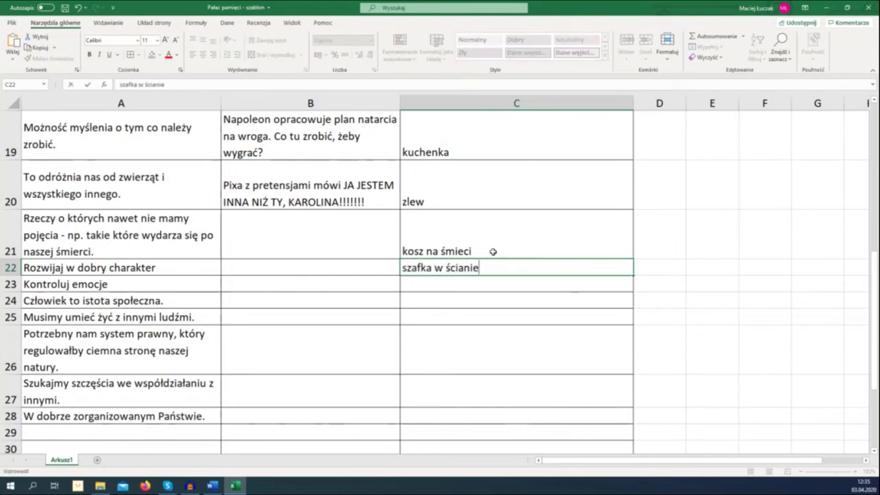
{"action": "key", "text": "Return"}
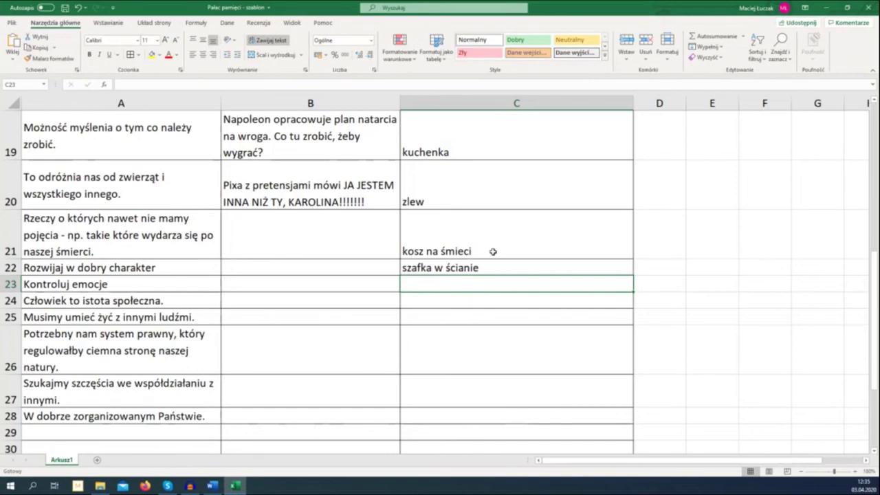
Step: Enter the locations "pralka", "ubikacja" and "lustro" in cells C23 to C25
{"action": "type", "text": "pralka"}
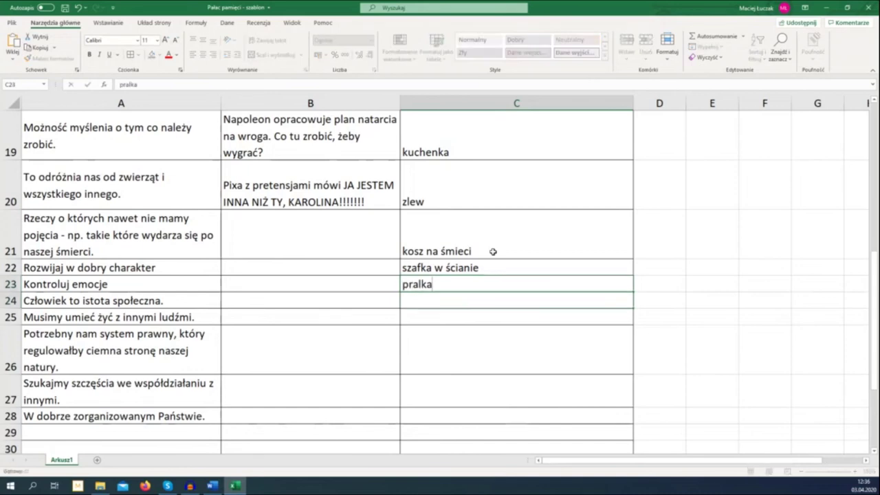
{"action": "key", "text": "Return"}
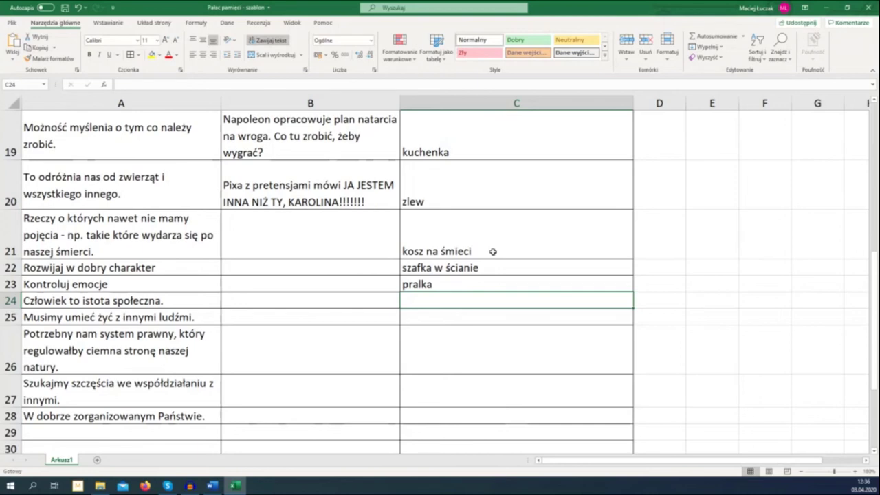
{"action": "type", "text": "ubikacja"}
{"action": "key", "text": "Return"}
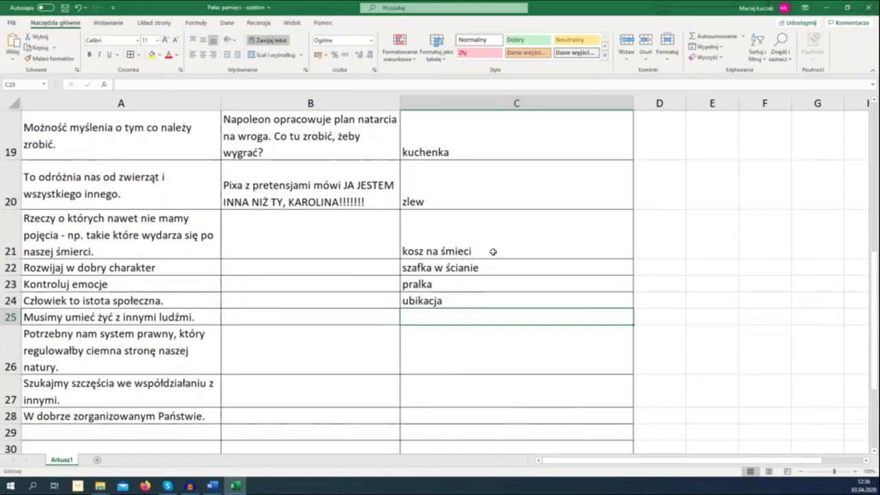
{"action": "type", "text": "lustro"}
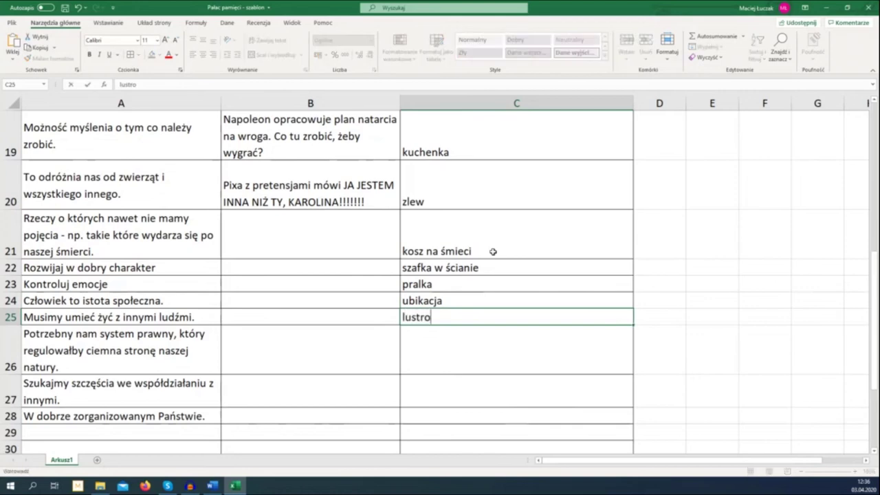
{"action": "key", "text": "Return"}
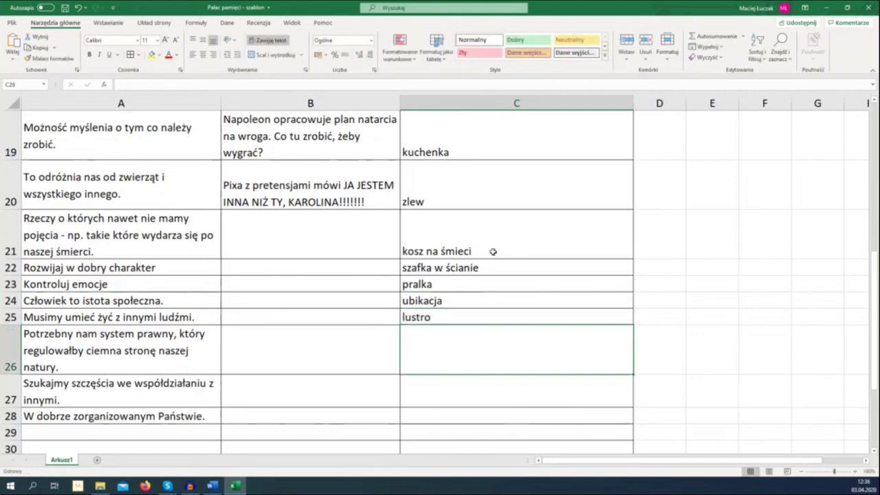
Step: Enter "parapet" in C26, save the workbook, and extend the entry to "parapet z kosmetykami"
{"action": "type", "text": "parapet"}
{"action": "key", "text": "Delete"}
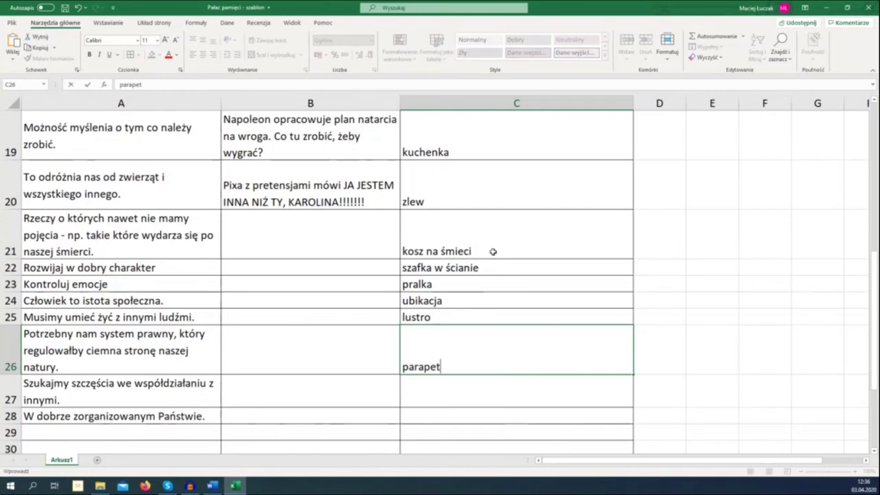
{"action": "key", "text": "Return"}
{"action": "key", "text": "ctrl+s"}
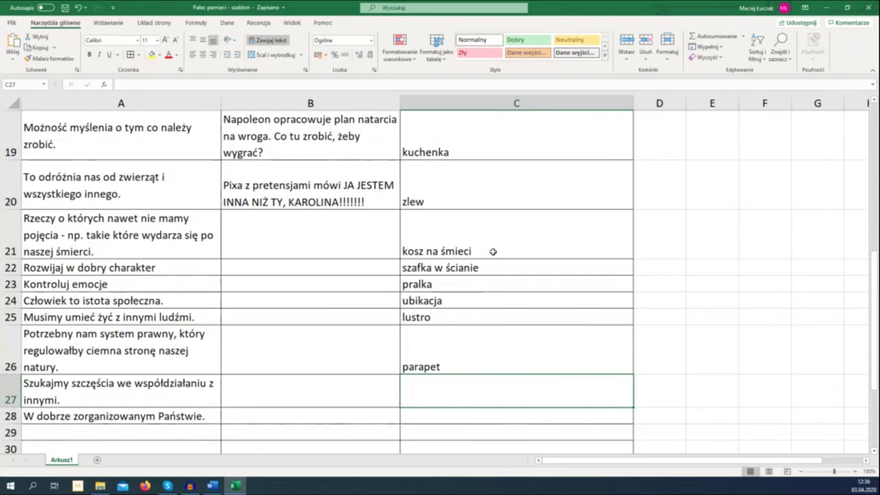
{"action": "double_click", "coordinate": [541, 350]}
{"action": "type", "text": "z kosmetykami"}
{"action": "key", "text": "Return"}
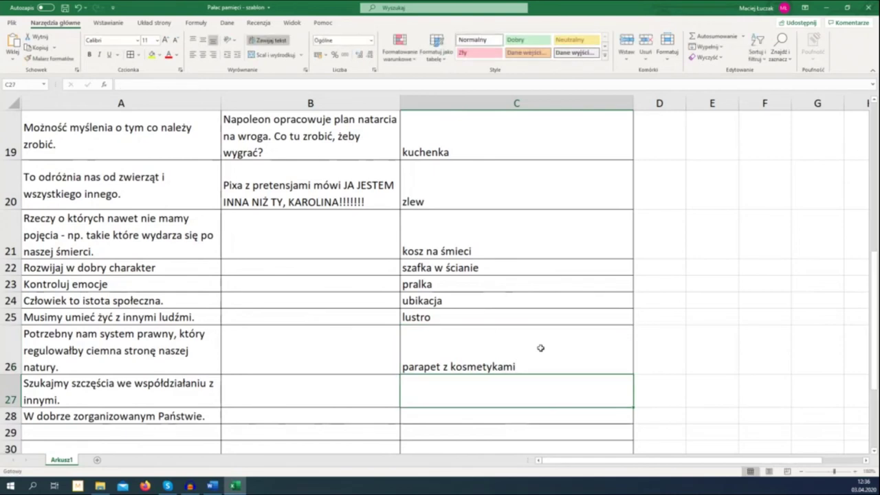
Step: Enter the locations "wanna" in C27 and "dywan" in C28, saving the workbook between the two entries
{"action": "type", "text": "wanna"}
{"action": "key", "text": "Return"}
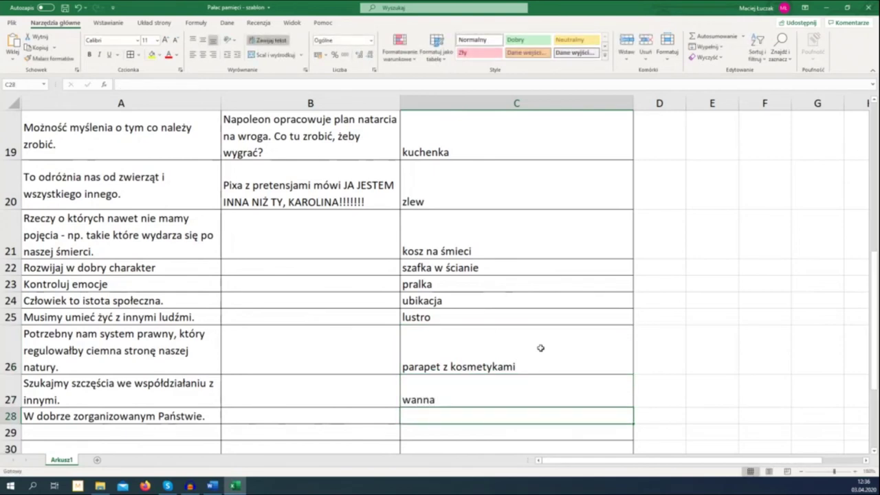
{"action": "key", "text": "ctrl+s"}
{"action": "type", "text": "dywan"}
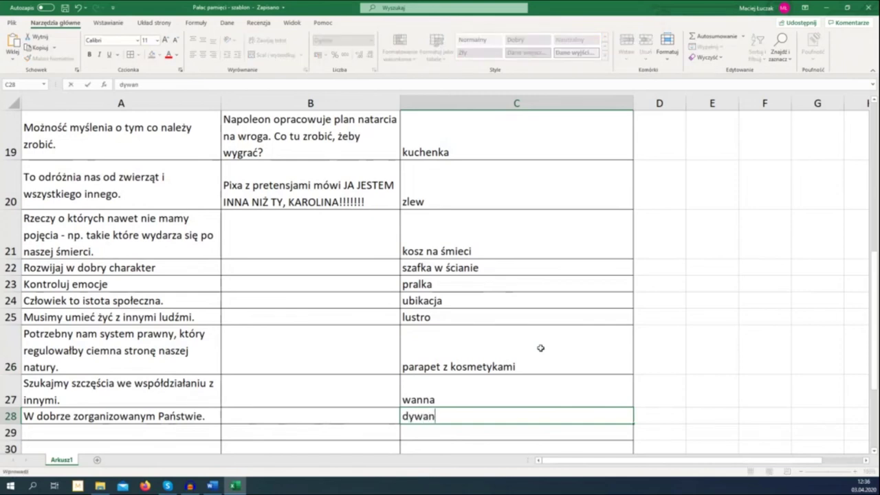
{"action": "key", "text": "Return"}
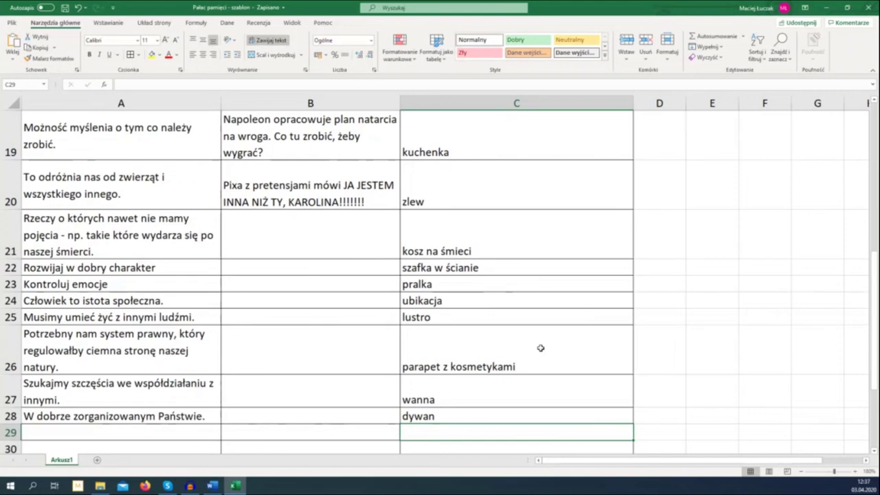
Step: Enter the image "Czaszka piracka." in B21 for the fact about things beyond our understanding
{"action": "left_click", "coordinate": [324, 216]}
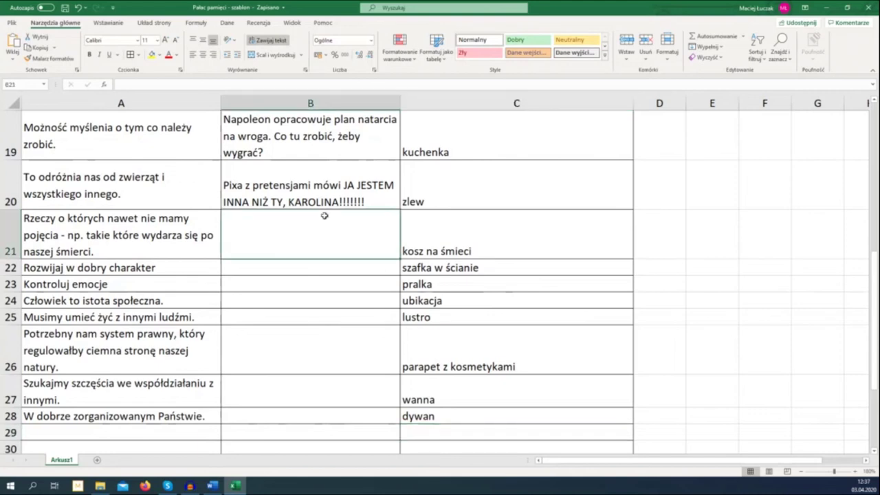
{"action": "type", "text": "Czaszka piracka."}
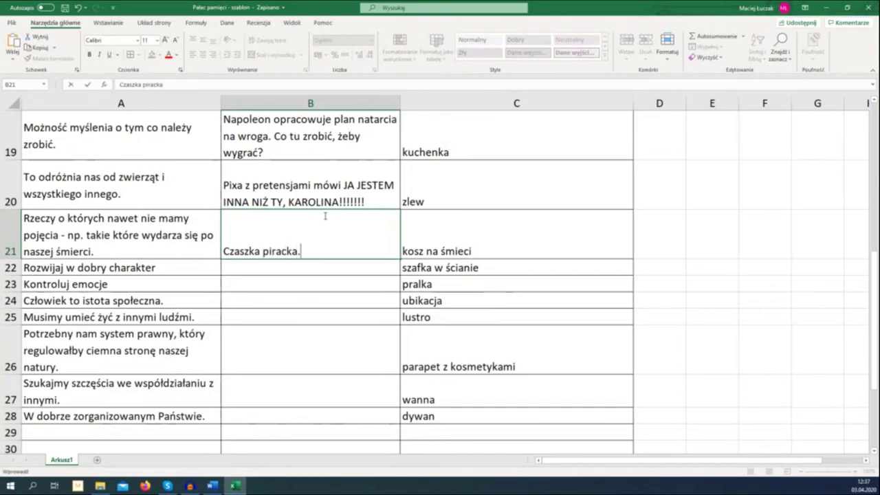
{"action": "key", "text": "Return"}
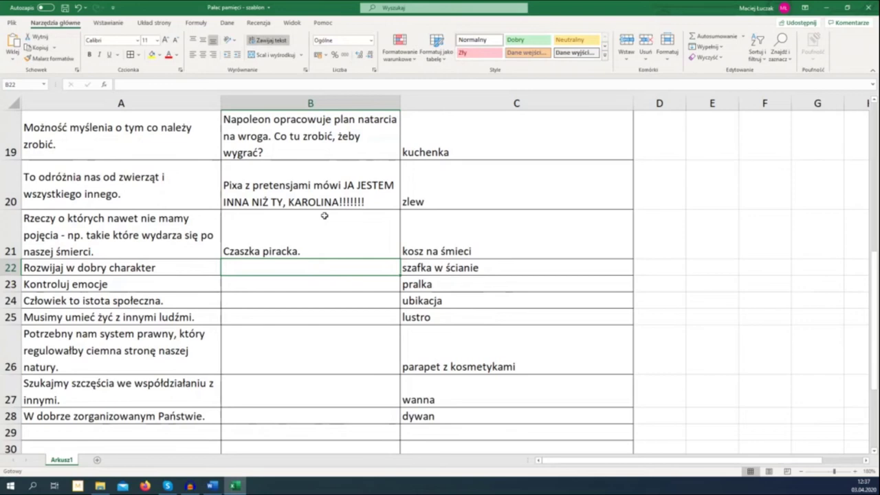
Step: Insert "W koszu jest pełno rzeczy. [first name] nagle znajduje tam" before the existing text in B21, using the character's first name
{"action": "left_click", "coordinate": [324, 215]}
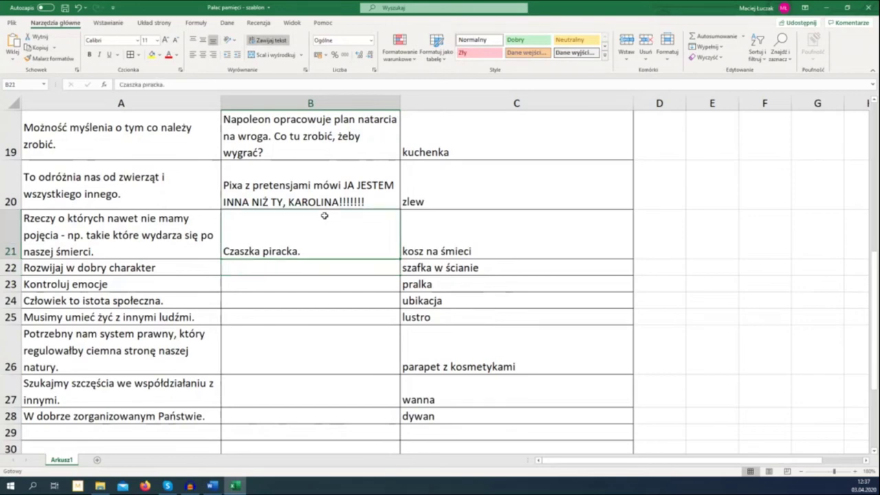
{"action": "double_click", "coordinate": [226, 251]}
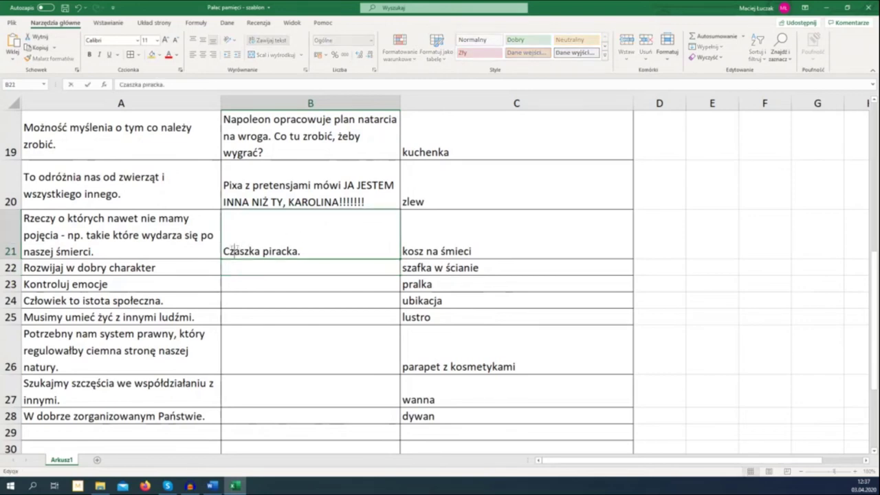
{"action": "type", "text": "W"}
{"action": "key", "text": "BackSpace"}
{"action": "key", "text": "BackSpace"}
{"action": "type", "text": "W koszu je"}
{"action": "type", "text": "st pełno rzeczy"}
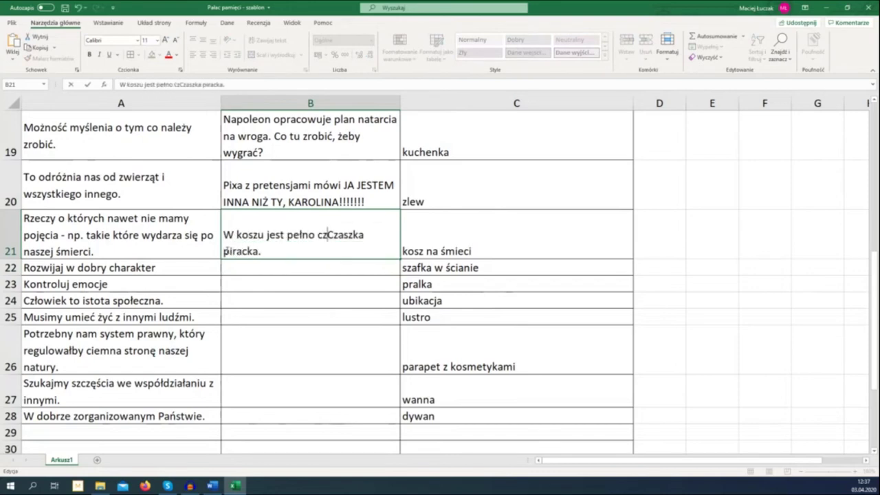
{"action": "key", "text": "BackSpace"}
{"action": "type", "text": ". Karol"}
{"action": "type", "text": "ina nagle znajduje"}
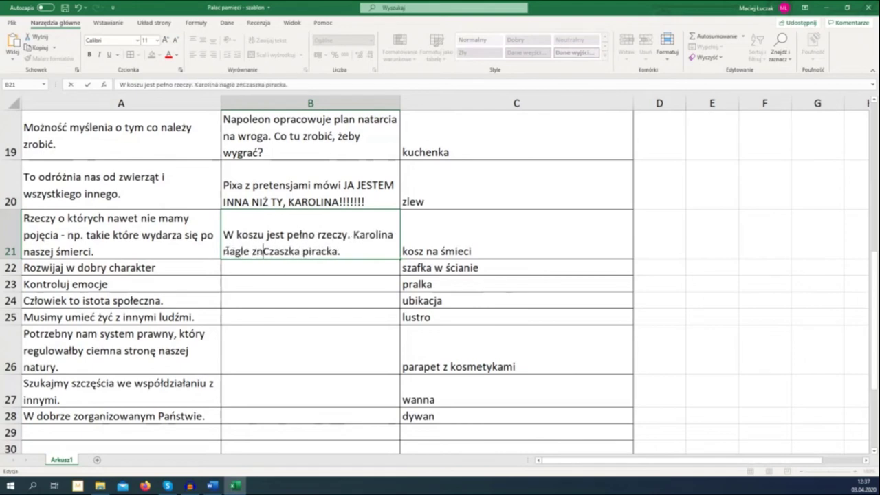
{"action": "type", "text": " tam"}
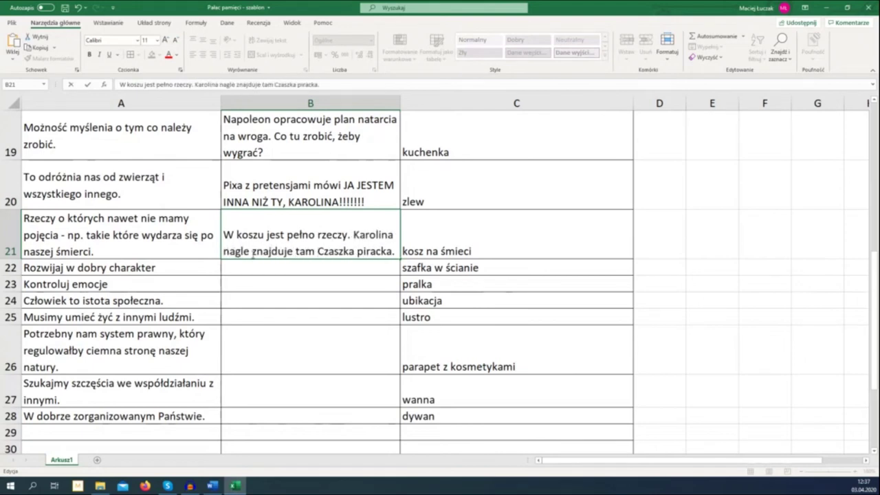
Step: Correct the grammar at the end of the B21 sentence to "czaszkę piracką."
{"action": "key", "text": "Delete"}
{"action": "key", "text": "Delete"}
{"action": "type", "text": "czaszkę"}
{"action": "left_click", "coordinate": [389, 252]}
{"action": "key", "text": "BackSpace"}
{"action": "type", "text": "ą"}
{"action": "key", "text": "Return"}
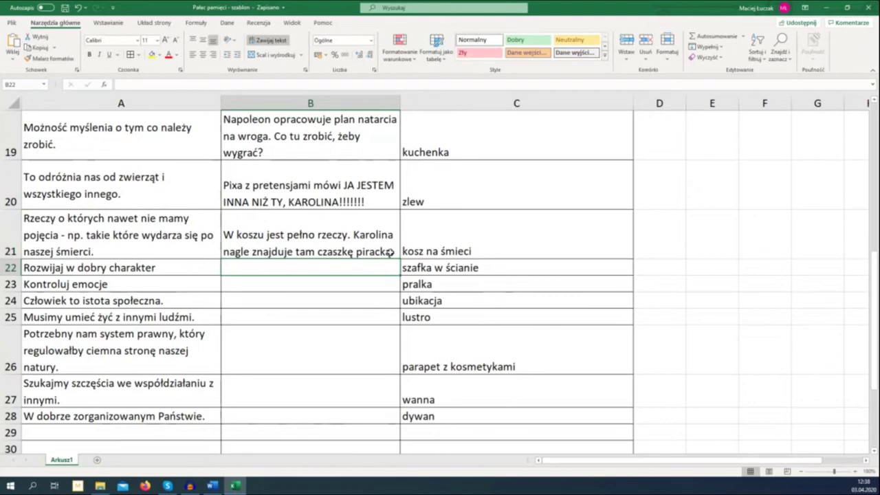
Step: Insert the missing word "sobie" in A22 to form "Rozwijaj w sobie dobry charakter"
{"action": "double_click", "coordinate": [78, 268]}
{"action": "type", "text": "sobie"}
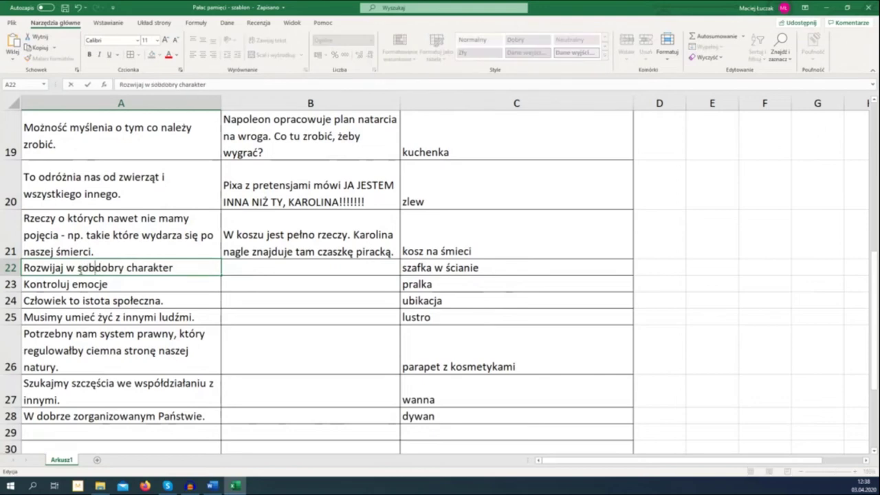
{"action": "key", "text": "Return"}
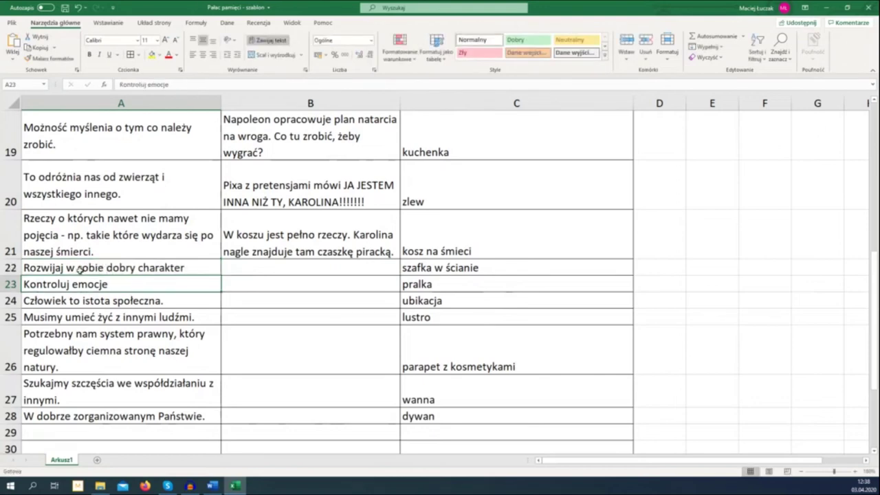
Step: Enter in B22 a character's first name followed by "z dobrym charakterem wyrasta z fasolki z szafki w ścianie."
{"action": "left_click", "coordinate": [81, 270]}
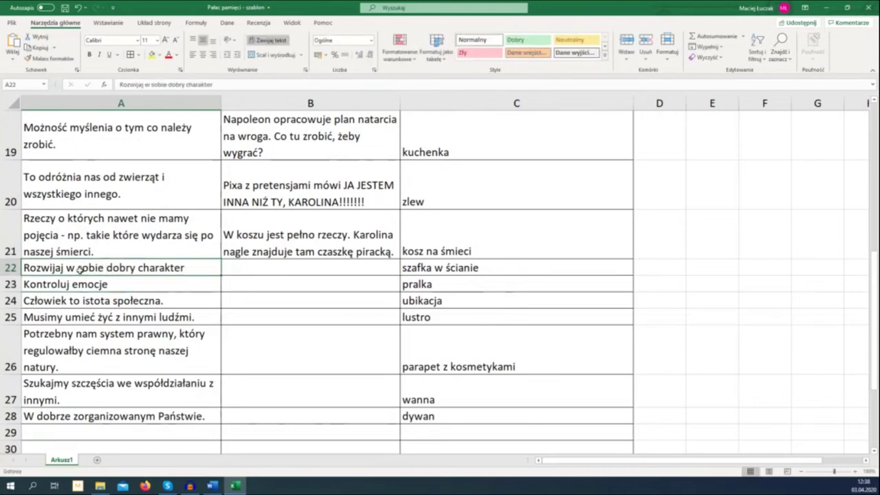
{"action": "key", "text": "Right"}
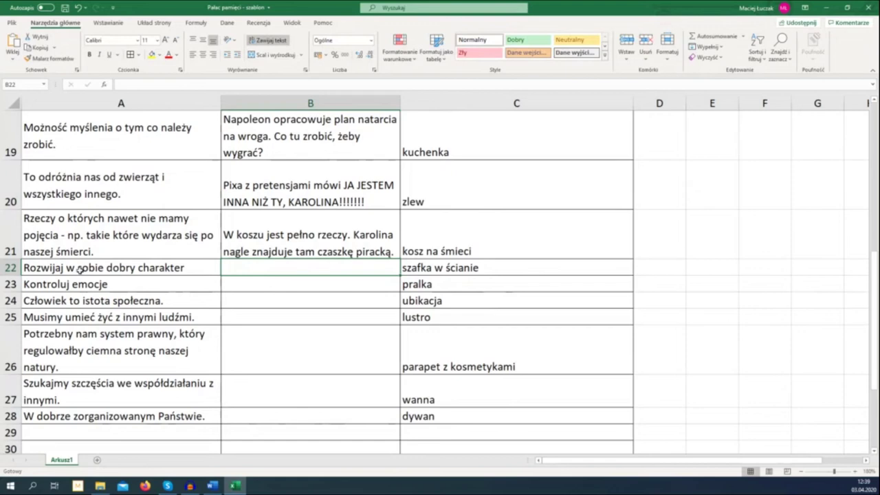
{"action": "type", "text": "Martyna wy"}
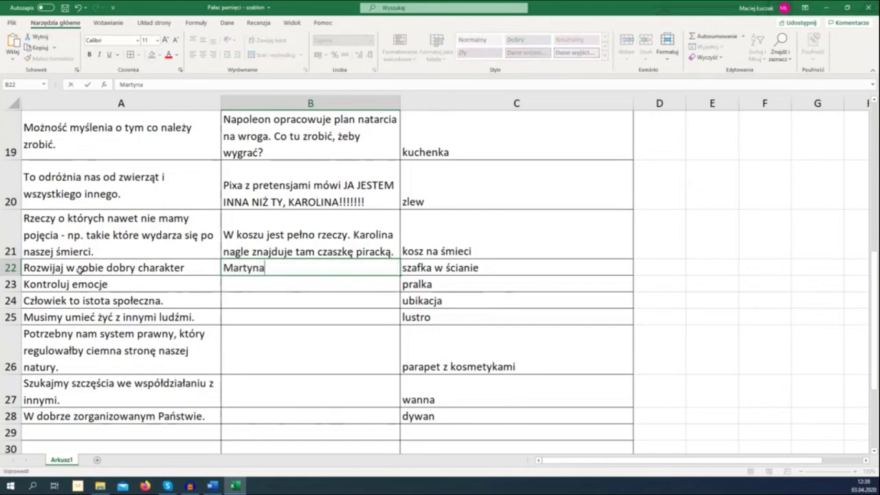
{"action": "key", "text": "BackSpace"}
{"action": "key", "text": "BackSpace"}
{"action": "type", "text": "z odbi"}
{"action": "key", "text": "BackSpace"}
{"action": "key", "text": "BackSpace"}
{"action": "key", "text": "BackSpace"}
{"action": "key", "text": "BackSpace"}
{"action": "key", "text": "BackSpace"}
{"action": "type", "text": "dobr"}
{"action": "key", "text": "BackSpace"}
{"action": "key", "text": "BackSpace"}
{"action": "key", "text": "BackSpace"}
{"action": "key", "text": "BackSpace"}
{"action": "type", "text": "dobrym charakterem wyrast"}
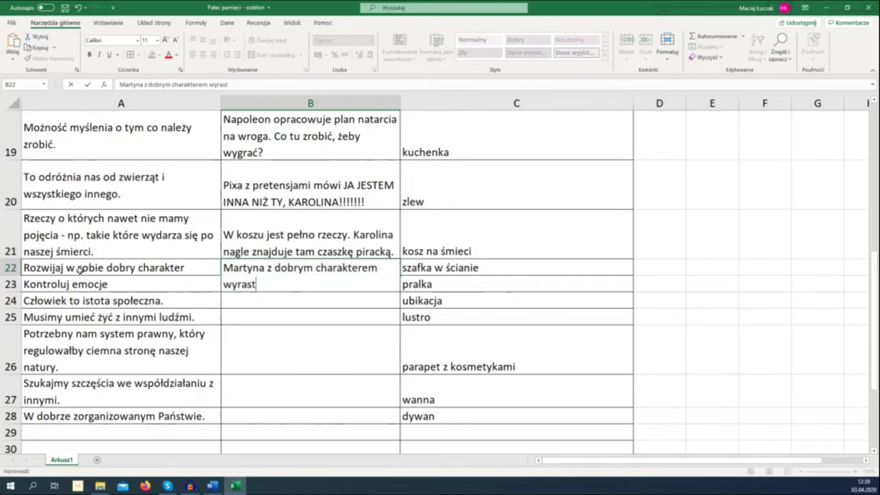
{"action": "type", "text": "a z fasolki."}
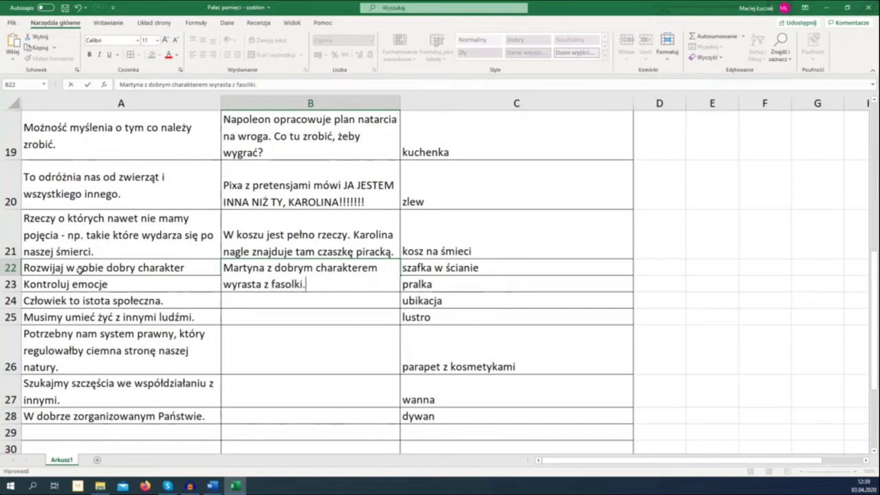
{"action": "key", "text": "BackSpace"}
{"action": "type", "text": " z szafki w ścianie."}
{"action": "key", "text": "Return"}
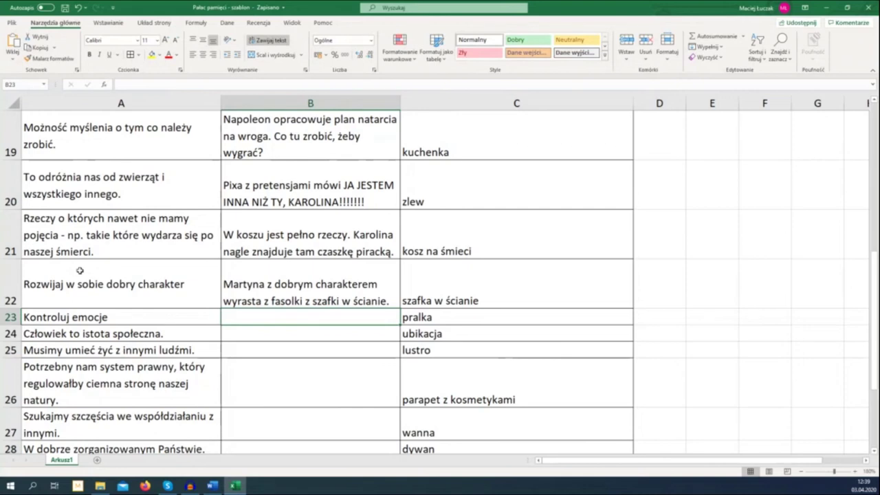
Step: Enter in B23 a character's first name followed by "uspokaja swoje emocje, po tym jak zepsuła się pralka."
{"action": "type", "text": "Karolina uspokaja s"}
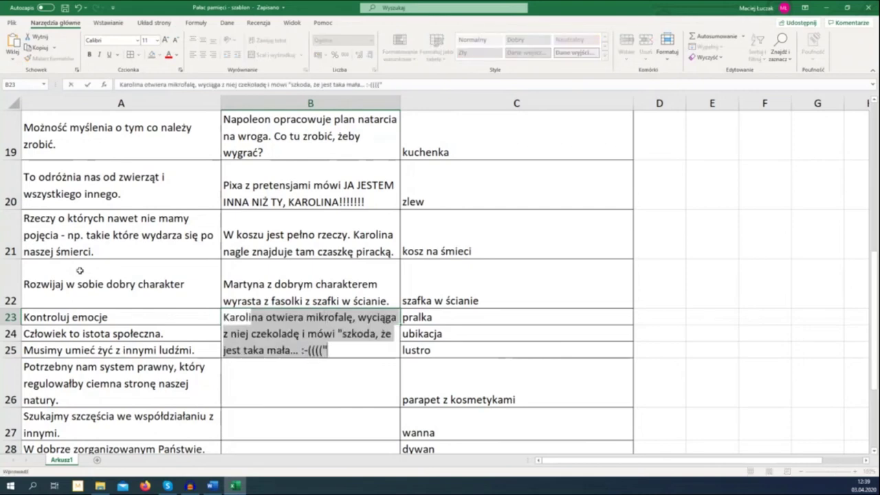
{"action": "type", "text": "woje emocje"}
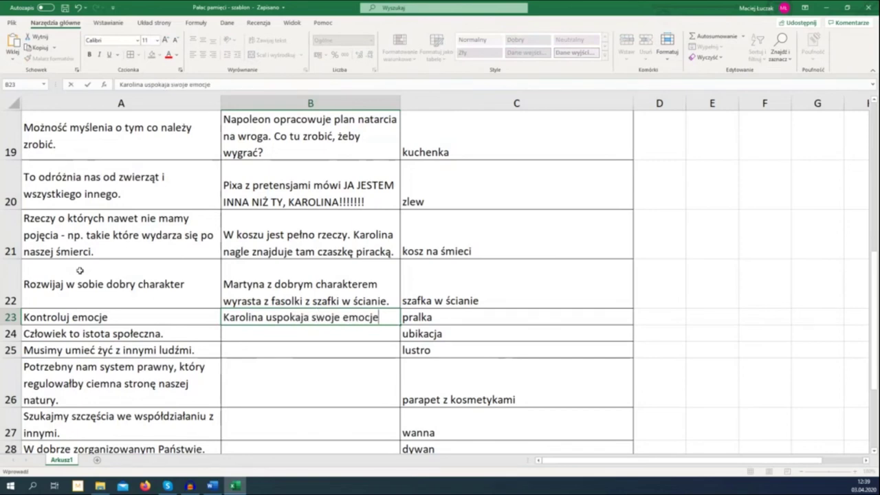
{"action": "type", "text": ", po tym jak zepsu"}
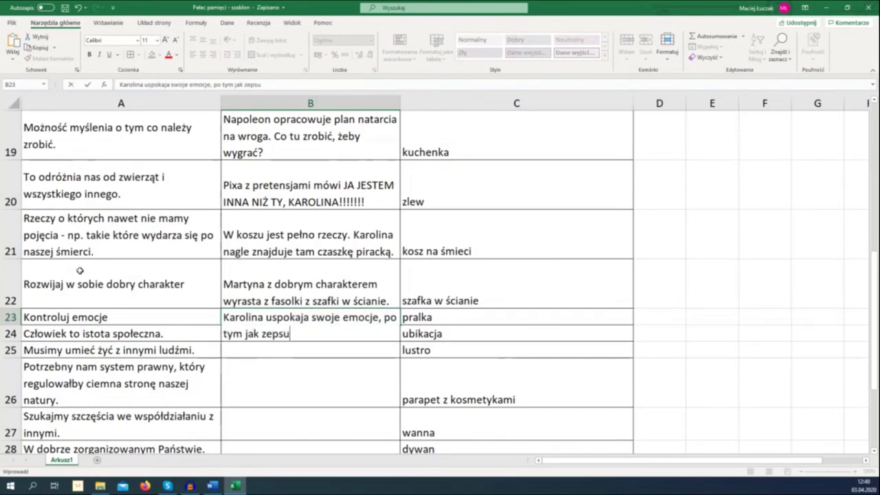
{"action": "type", "text": "ła się pralka."}
{"action": "key", "text": "Return"}
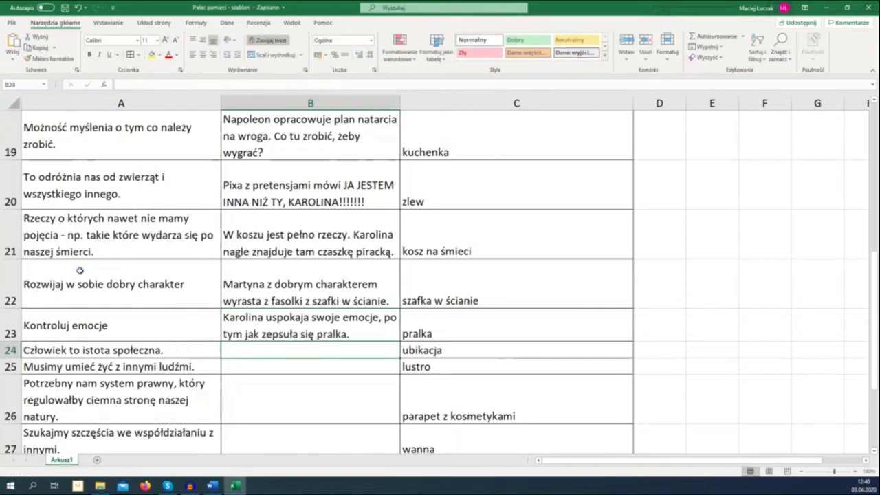
Step: Enter in B24 a character's first name followed by "siedzi na desce toaletowej i wesoło śpiewa."
{"action": "scroll", "coordinate": [83, 297], "scroll_direction": "down", "scroll_amount": 1}
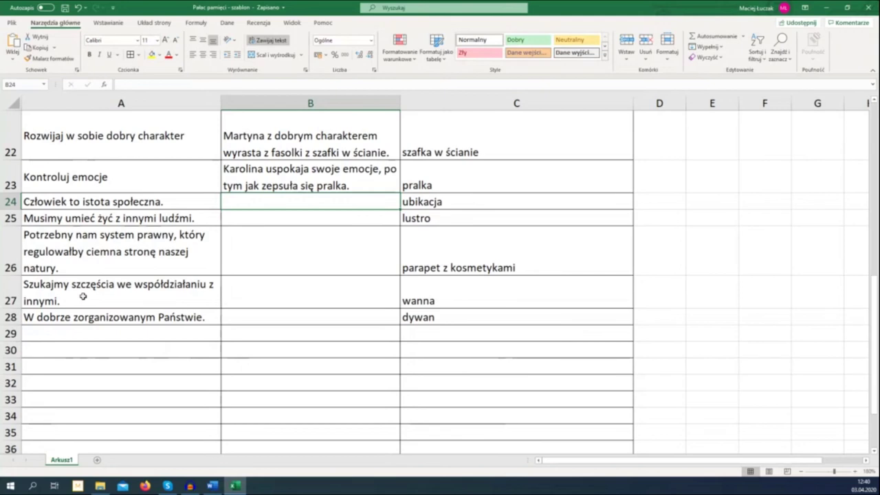
{"action": "type", "text": "Ani"}
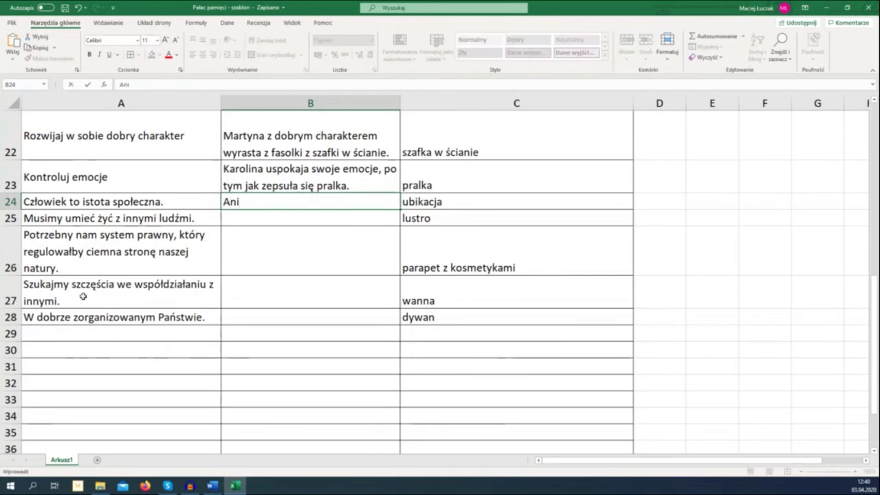
{"action": "type", "text": "a siedzi na "}
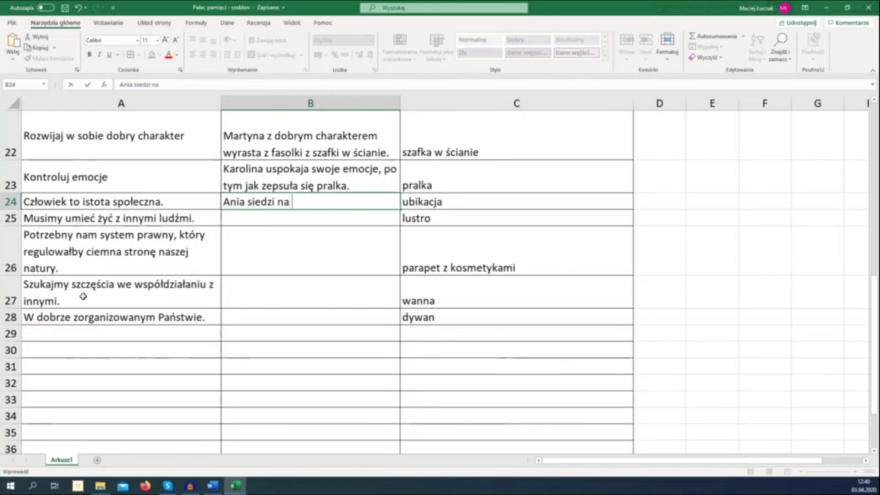
{"action": "type", "text": "desce toal"}
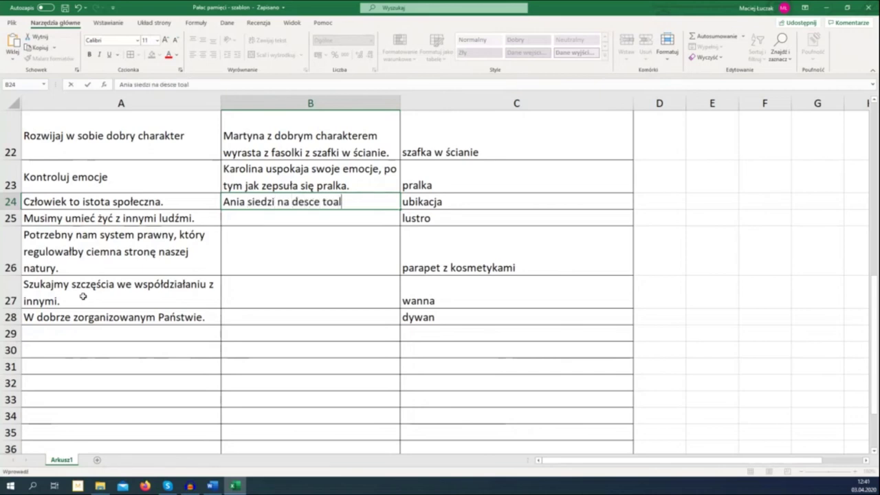
{"action": "type", "text": "etowej i wesoło "}
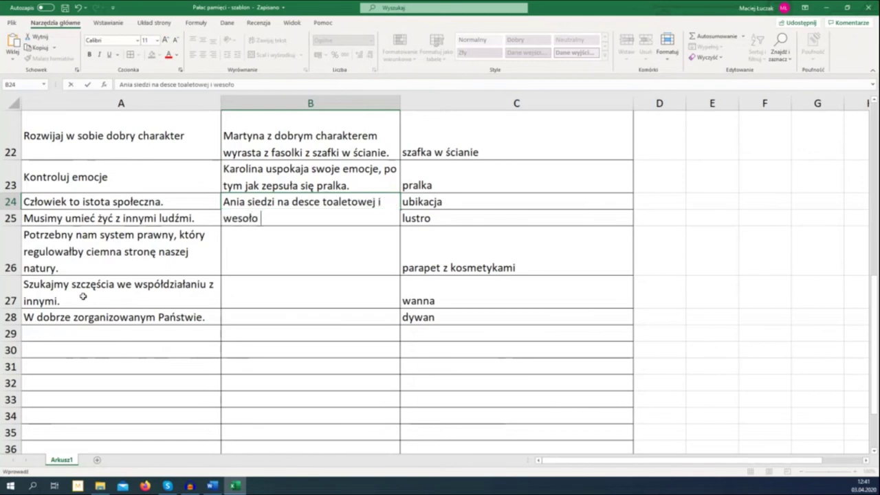
{"action": "type", "text": "śpiewa."}
{"action": "key", "text": "Return"}
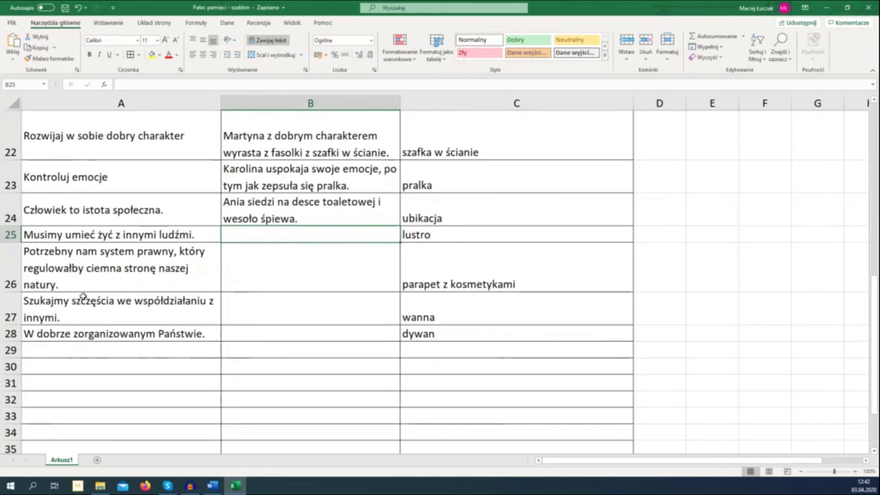
Step: Enter in B25 "Geralt ogląda w lustrze swoją rzyć i mówi, że musi nauczyć się żyć z innymi ludźmi."
{"action": "type", "text": "Geralt og"}
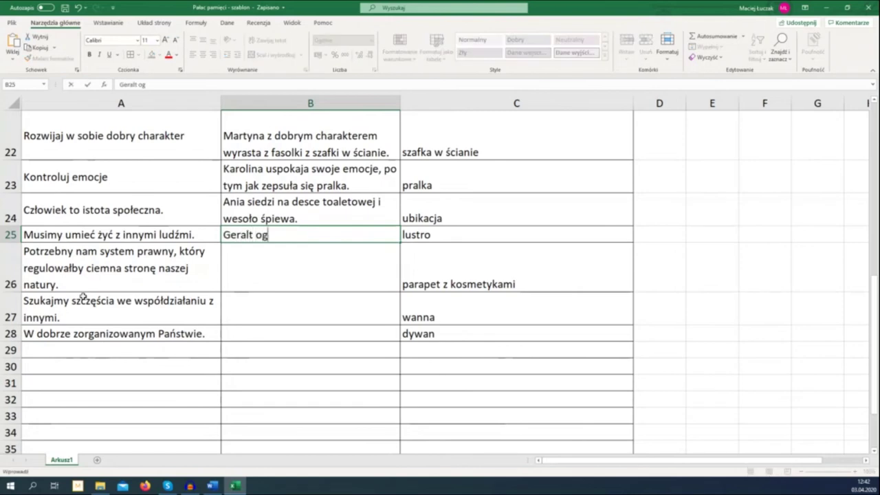
{"action": "type", "text": "ląda w lustrz"}
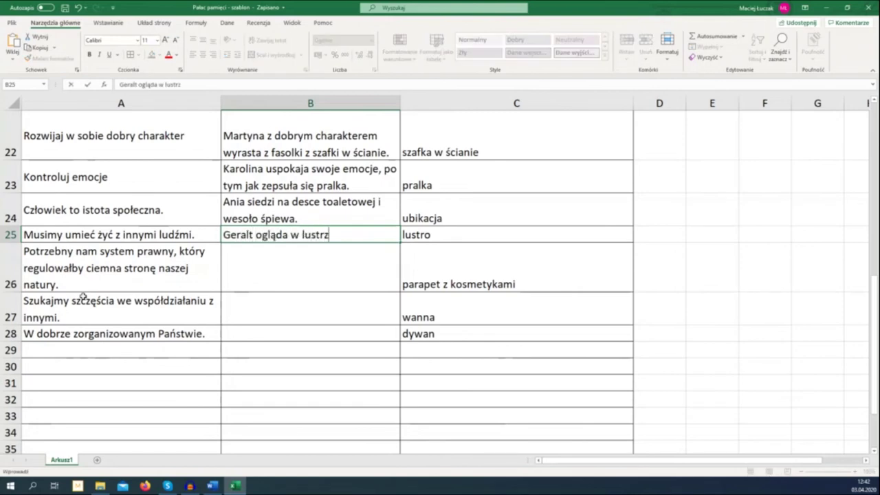
{"action": "type", "text": "e swoją rzyć"}
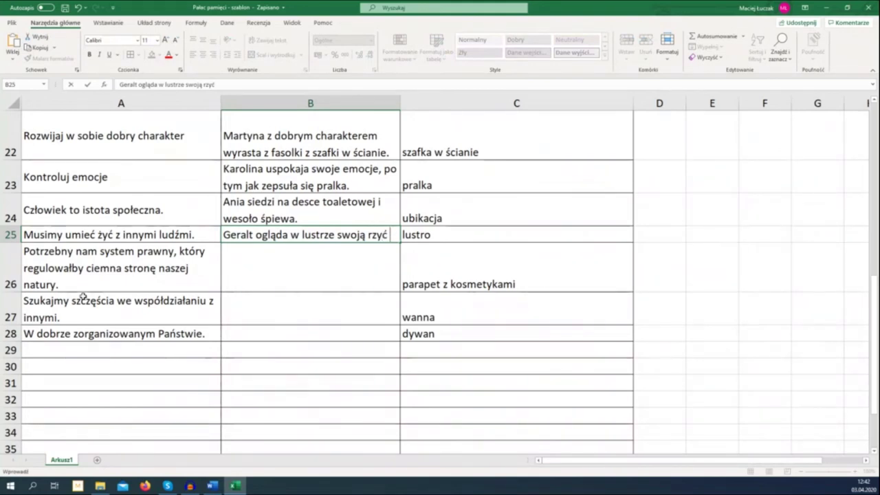
{"action": "type", "text": "im"}
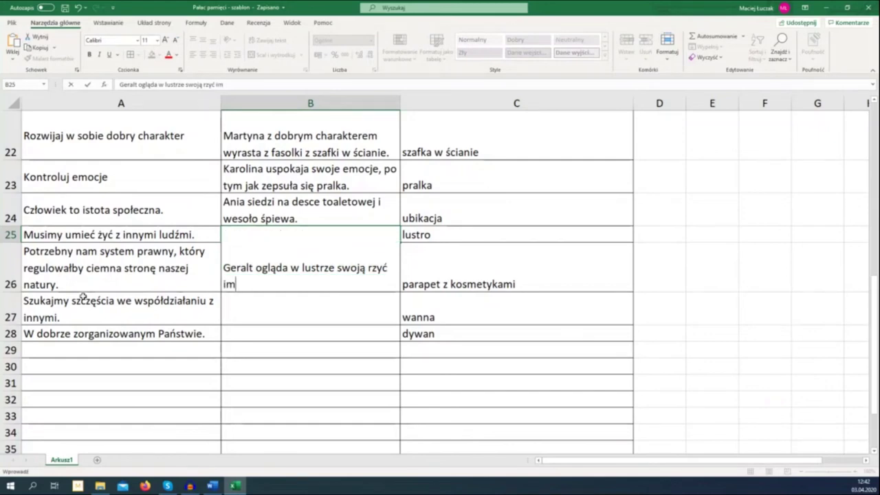
{"action": "key", "text": "BackSpace"}
{"action": "type", "text": "mówi, że m"}
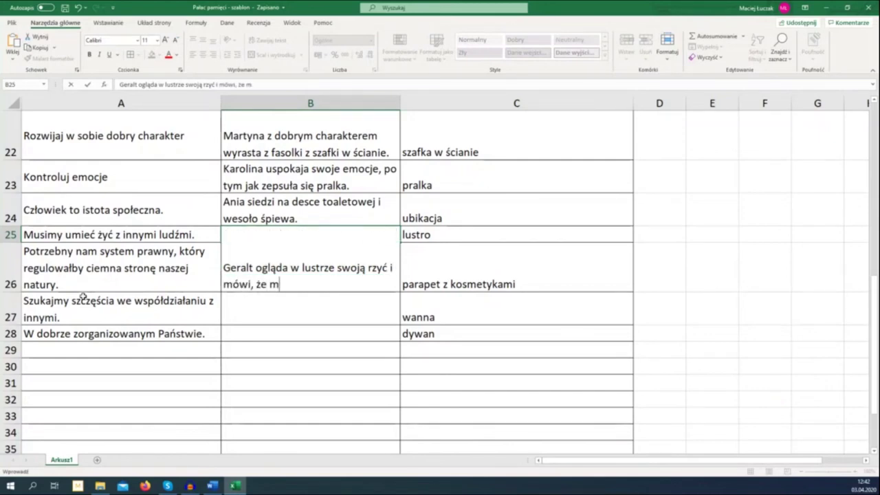
{"action": "type", "text": "uszi nauczyć si"}
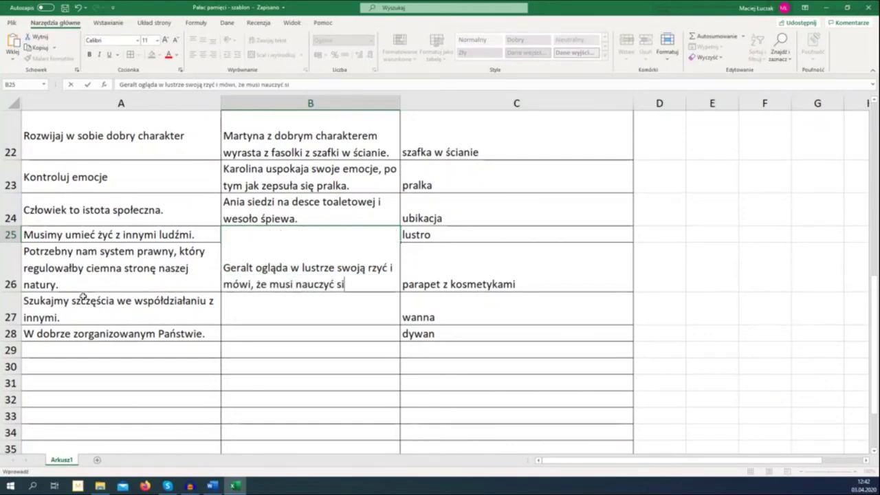
{"action": "type", "text": "ę żyć z innymi"}
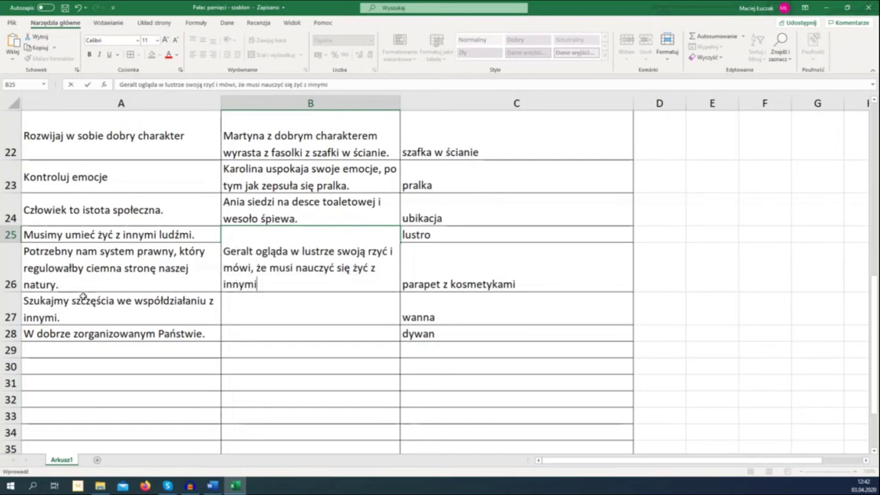
{"action": "type", "text": " ludźmi."}
{"action": "key", "text": "Return"}
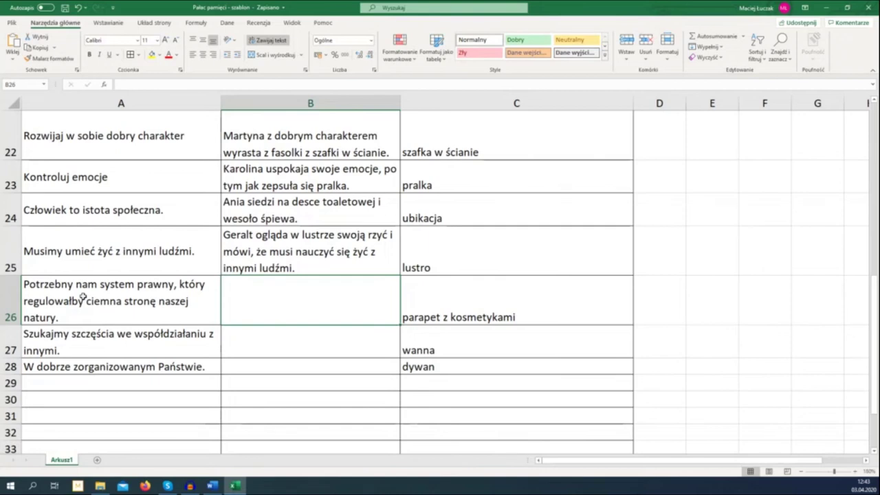
Step: Enter in B26 "Lord Vader czyta kodeks prawny, siedząc i machająz nóżkami na parapecie z kosmetykami." and save the workbook
{"action": "type", "text": "Lord V"}
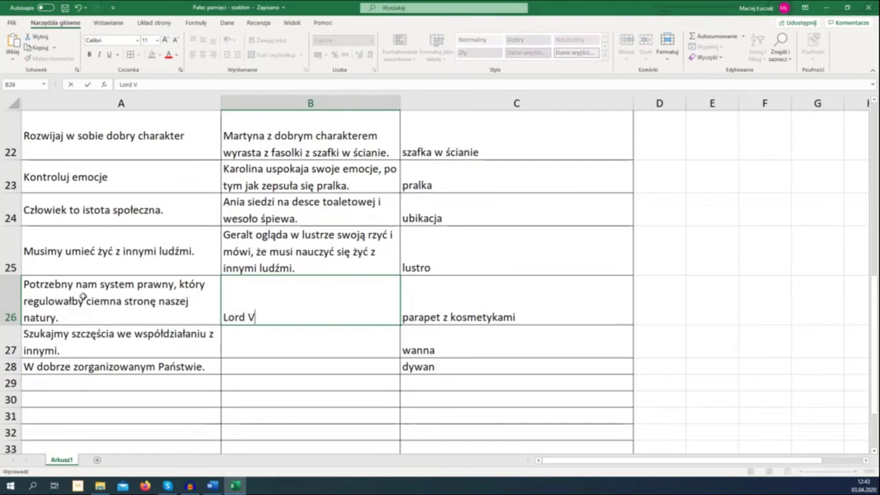
{"action": "type", "text": "ader czyta"}
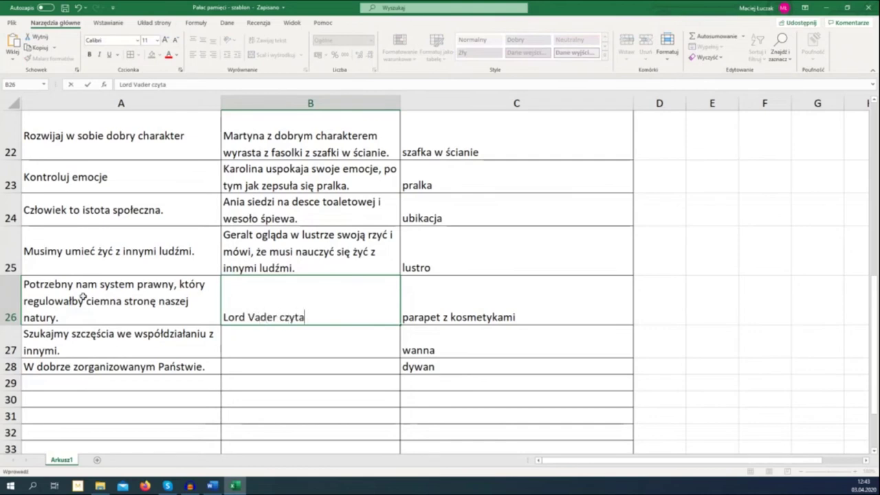
{"action": "type", "text": " kodeks prawn"}
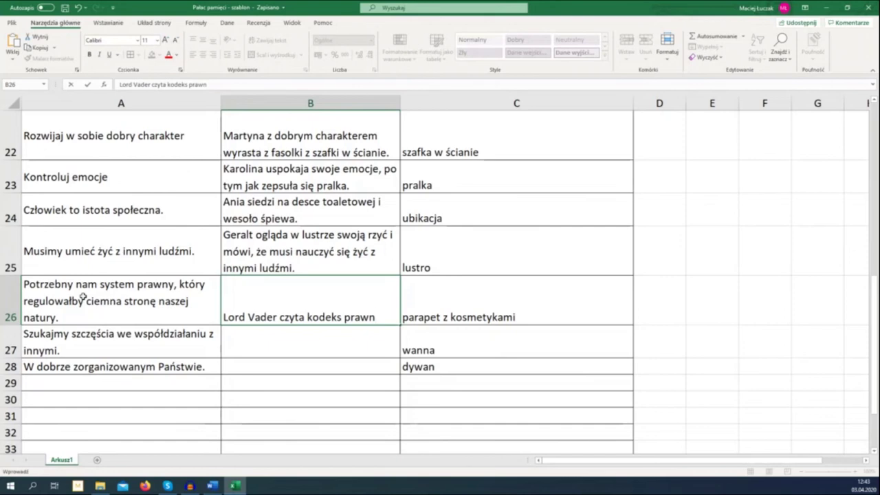
{"action": "key", "text": "BackSpace"}
{"action": "type", "text": "ny, siedząc i machając"}
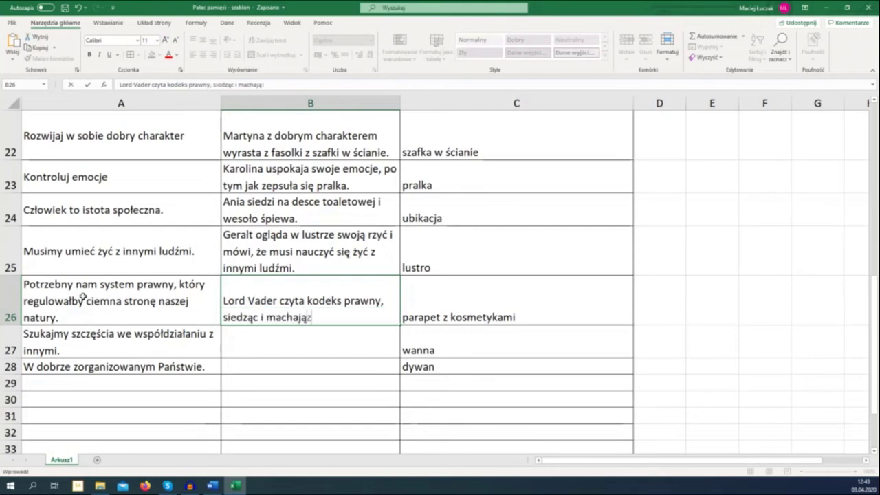
{"action": "type", "text": " nóżkami przy"}
{"action": "key", "text": "BackSpace"}
{"action": "key", "text": "BackSpace"}
{"action": "key", "text": "BackSpace"}
{"action": "key", "text": "BackSpace"}
{"action": "type", "text": "na parapecie z"}
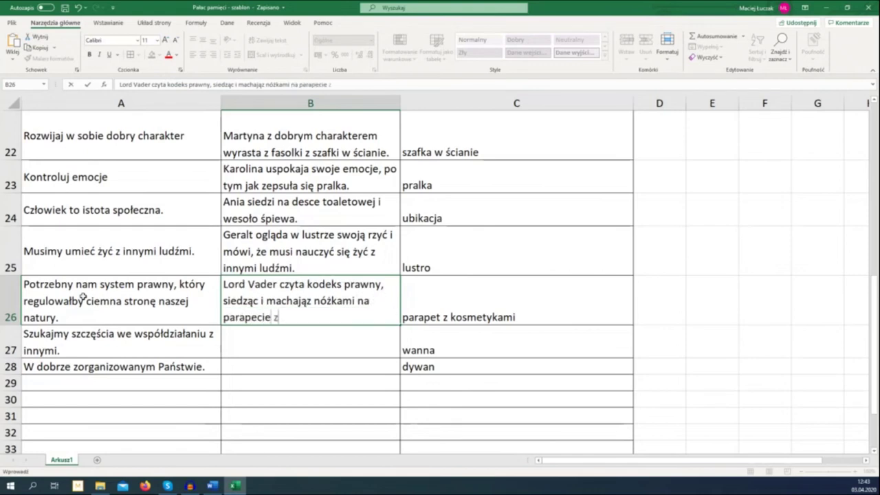
{"action": "type", "text": " kosmetykami."}
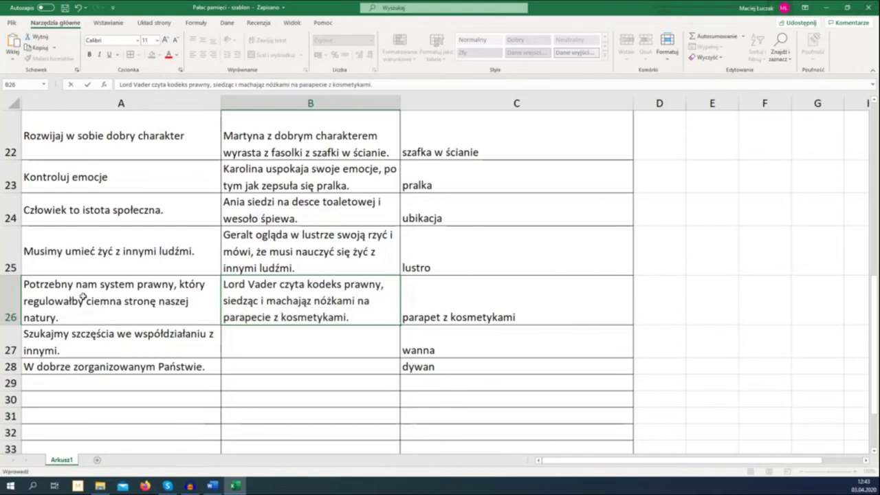
{"action": "key", "text": "Return"}
{"action": "key", "text": "ctrl+s"}
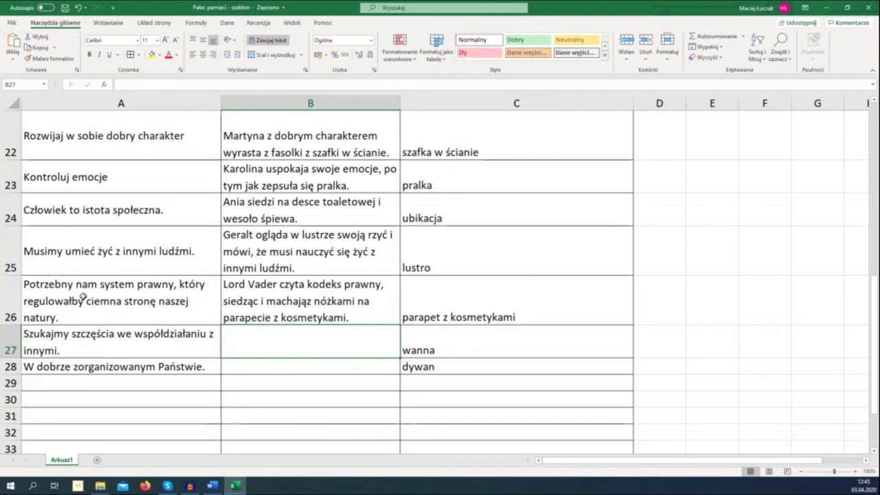
Step: Enter in B27 "Owsiak nawołuje do szukania szczęścia we współdziałaniu z innymi w wannie."
{"action": "type", "text": "Owsiak w"}
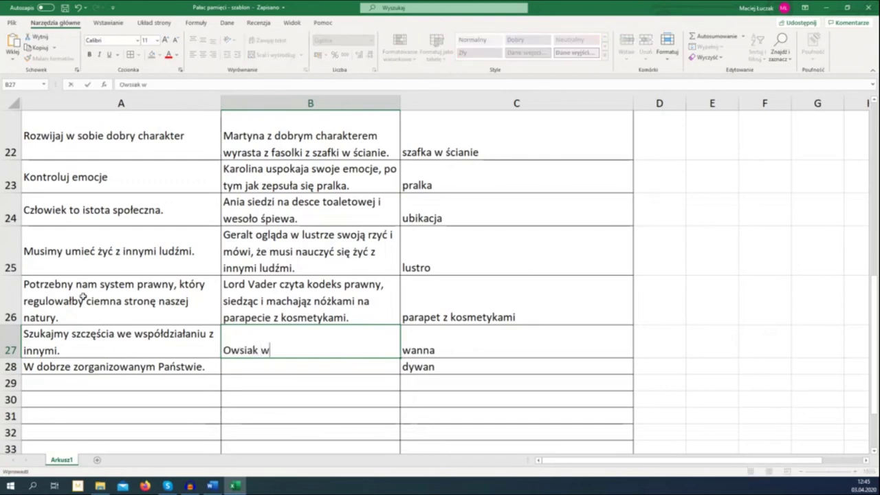
{"action": "key", "text": "BackSpace"}
{"action": "type", "text": "nawołuje do szukania szcz"}
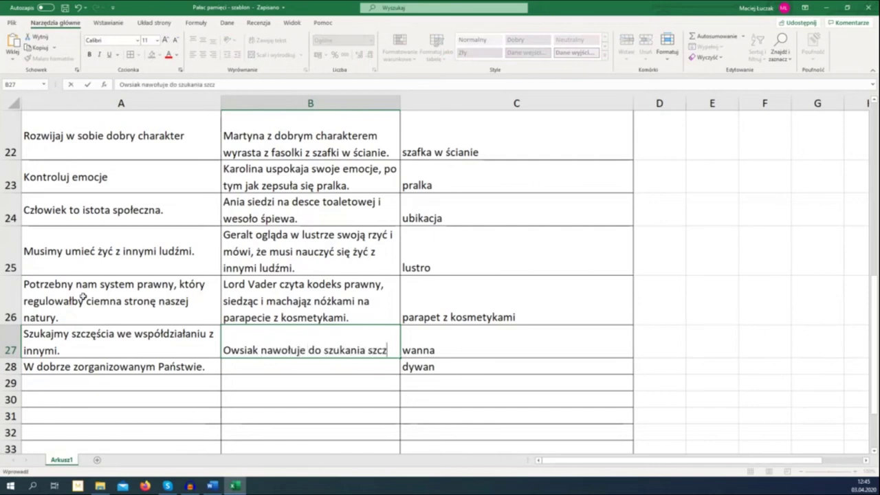
{"action": "type", "text": "ęścia we współdzi"}
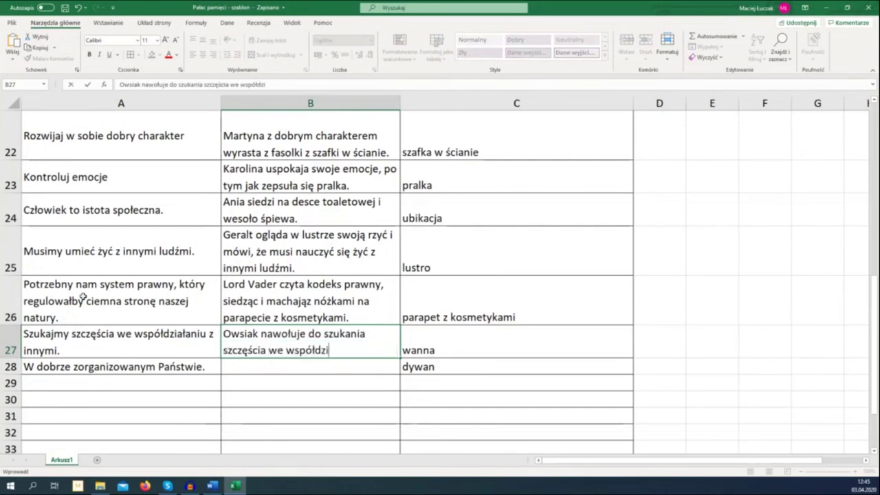
{"action": "type", "text": "ałaniu z innymi w "}
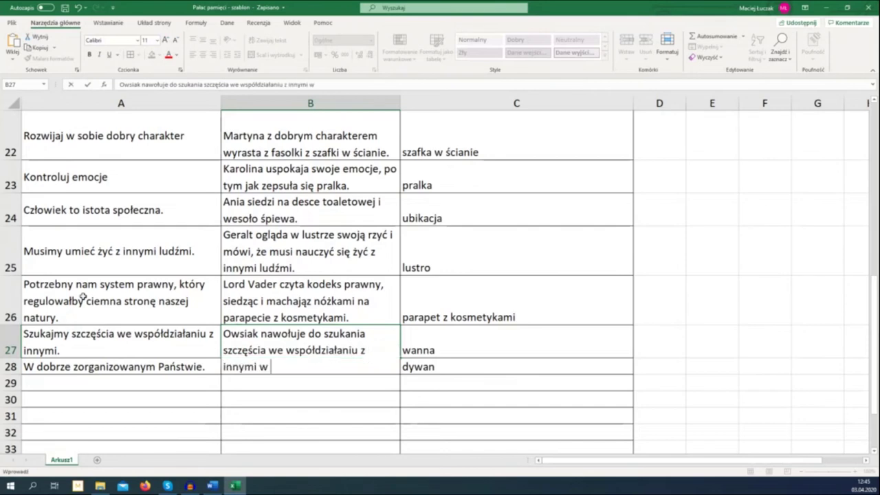
{"action": "type", "text": "wannie."}
{"action": "key", "text": "Return"}
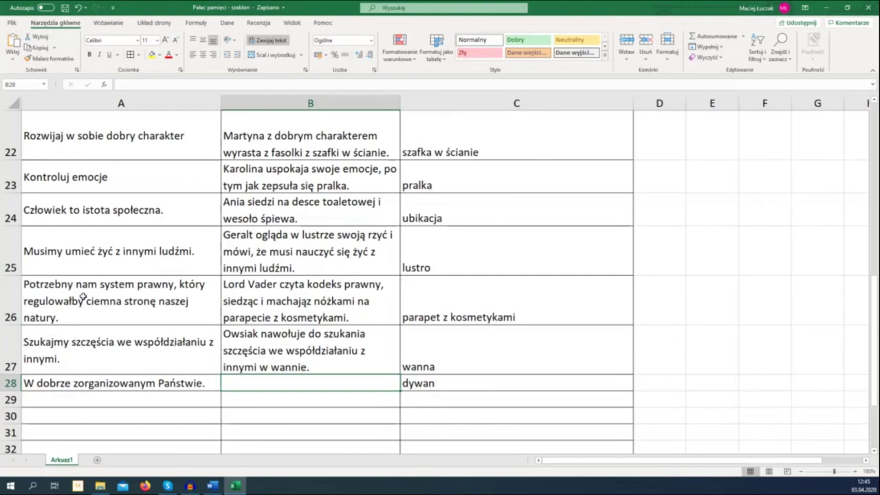
Step: Enter in B28 "Angela Merkel układa puzzle na dywanie."
{"action": "type", "text": "Ang"}
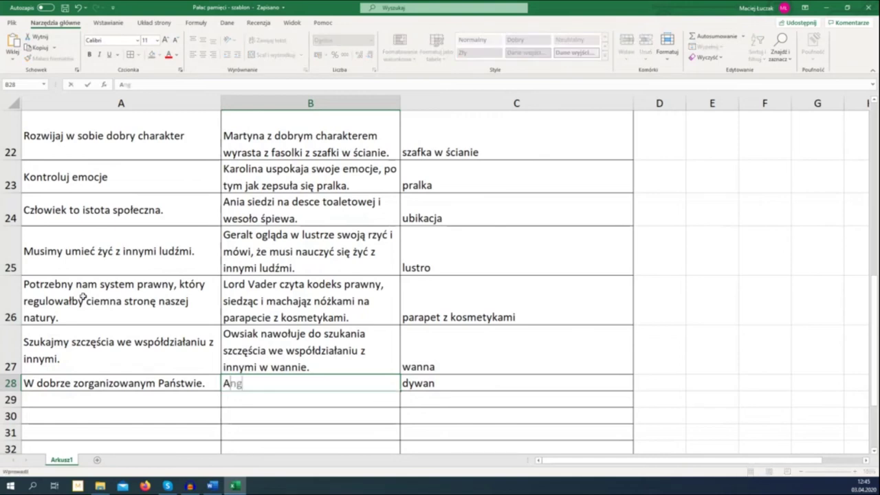
{"action": "type", "text": "ela Merkel ukad"}
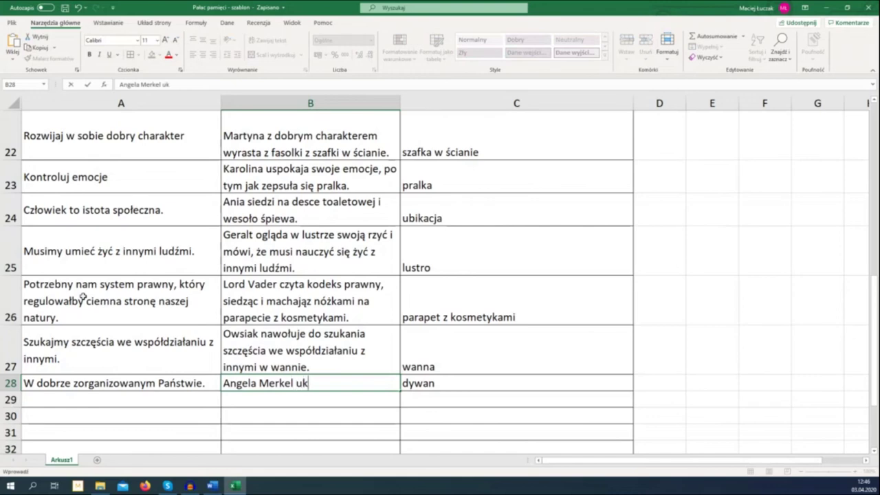
{"action": "key", "text": "BackSpace"}
{"action": "key", "text": "BackSpace"}
{"action": "type", "text": "łada puzzle na "}
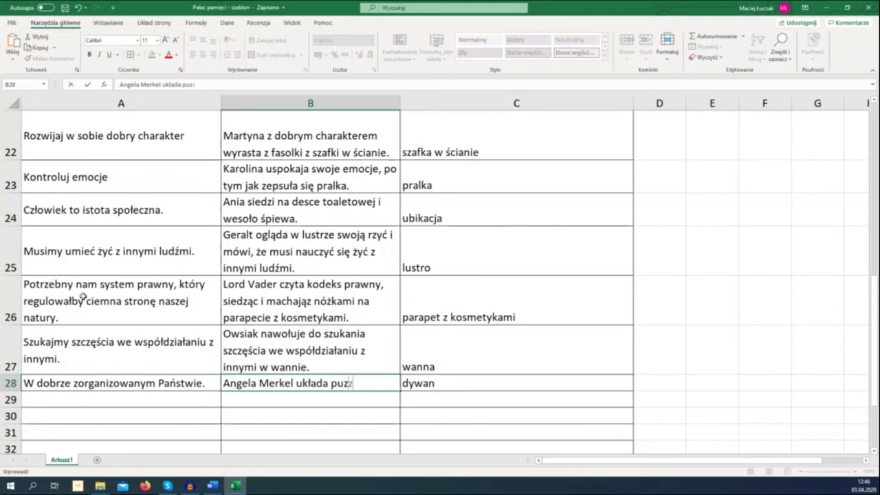
{"action": "type", "text": "dywanie."}
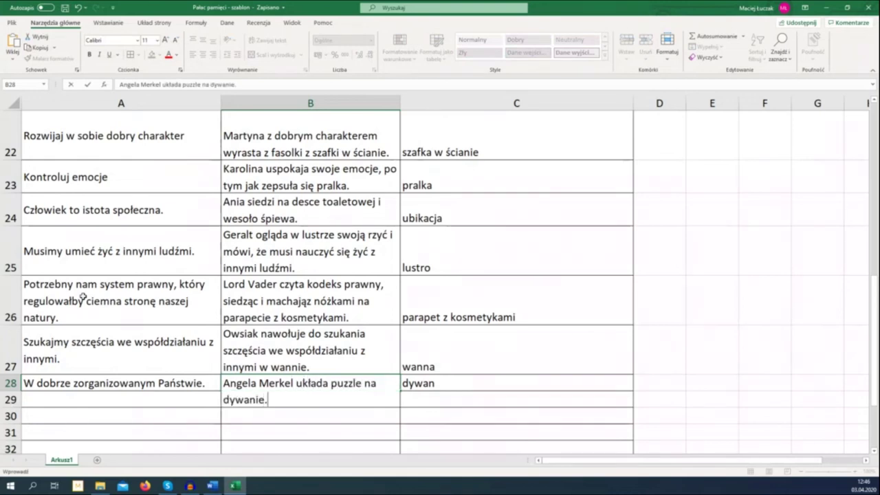
{"action": "key", "text": "Return"}
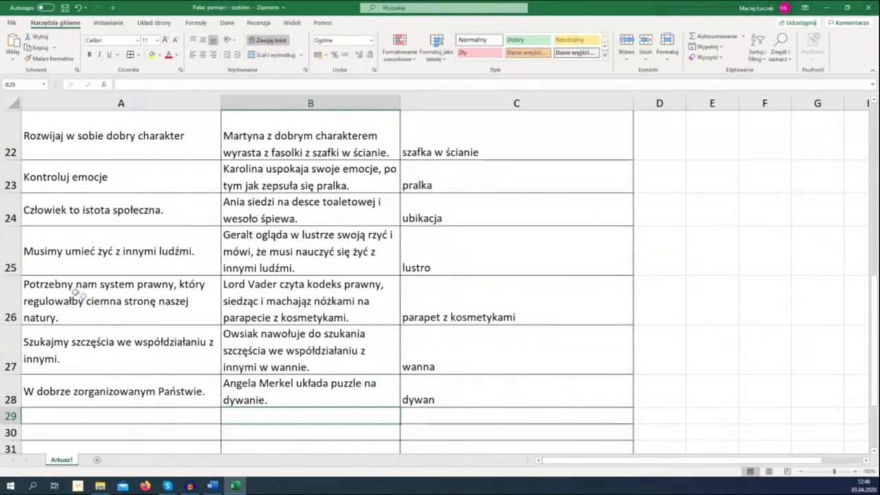
Step: Review the condensed facts, mnemonic images and locations in rows 19 to 28 of the table
{"action": "scroll", "coordinate": [70, 245], "scroll_direction": "up", "scroll_amount": 1}
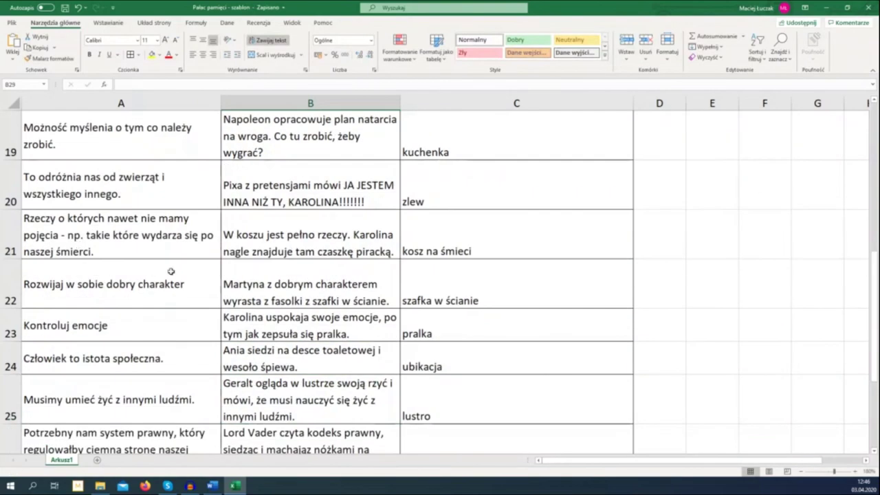
{"action": "scroll", "coordinate": [171, 271], "scroll_direction": "down", "scroll_amount": 1}
{"action": "scroll", "coordinate": [171, 272], "scroll_direction": "up", "scroll_amount": 1}
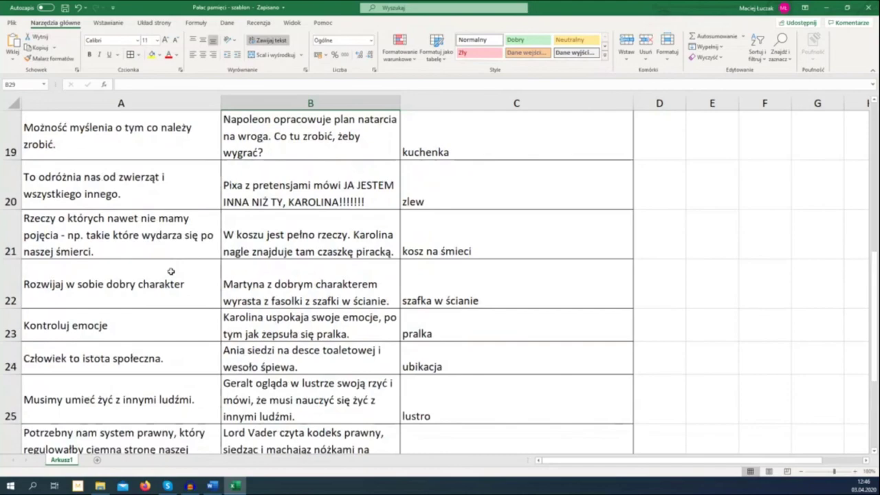
{"action": "scroll", "coordinate": [171, 272], "scroll_direction": "down", "scroll_amount": 2}
{"action": "scroll", "coordinate": [171, 271], "scroll_direction": "up", "scroll_amount": 2}
{"action": "scroll", "coordinate": [158, 182], "scroll_direction": "down", "scroll_amount": 1}
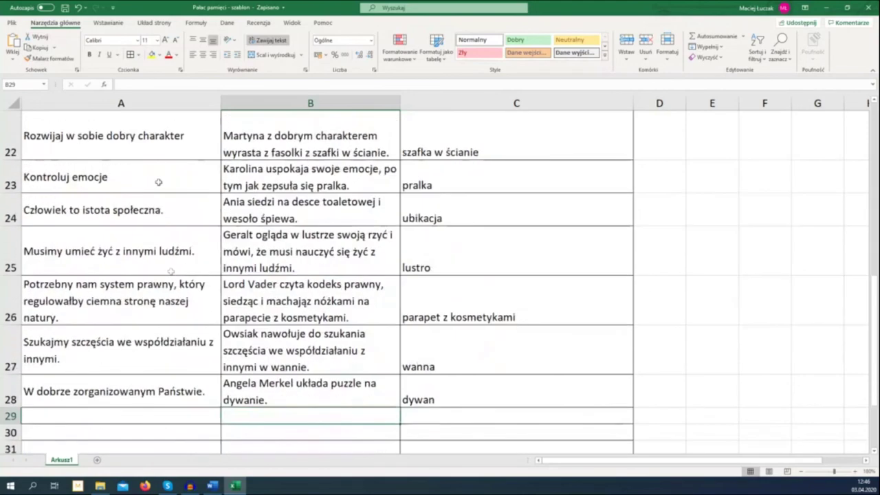
{"action": "left_click", "coordinate": [136, 149]}
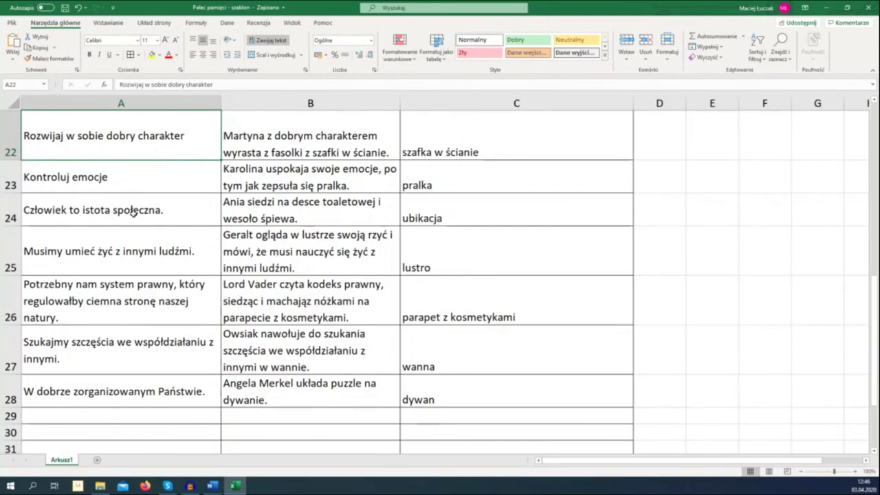
{"action": "scroll", "coordinate": [254, 435], "scroll_direction": "up", "scroll_amount": 2}
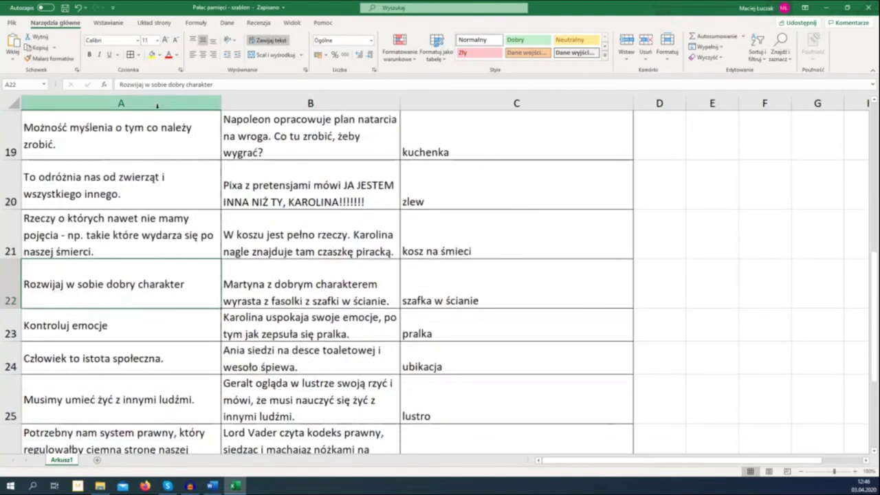
{"action": "left_click", "coordinate": [495, 195]}
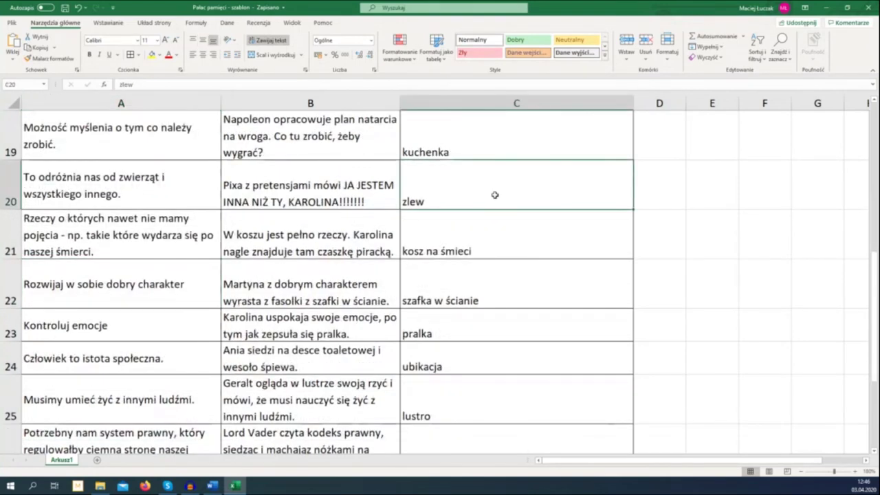
{"action": "left_click", "coordinate": [374, 199]}
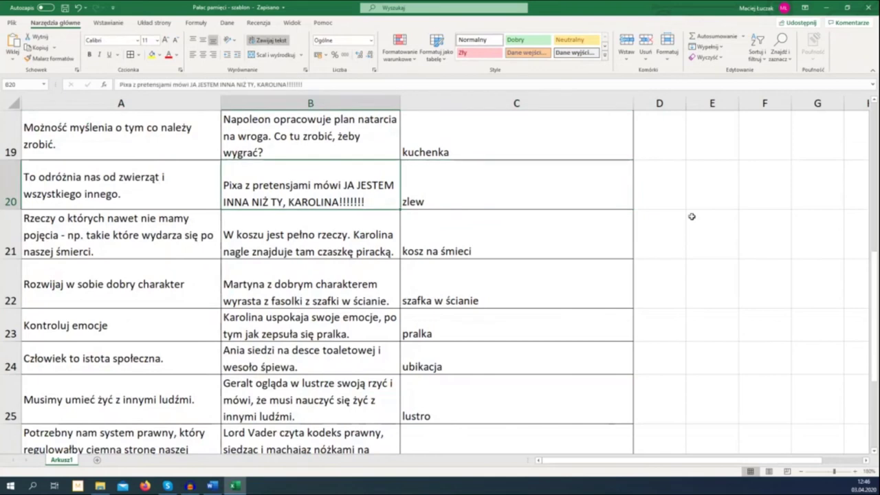
{"action": "left_click", "coordinate": [316, 232]}
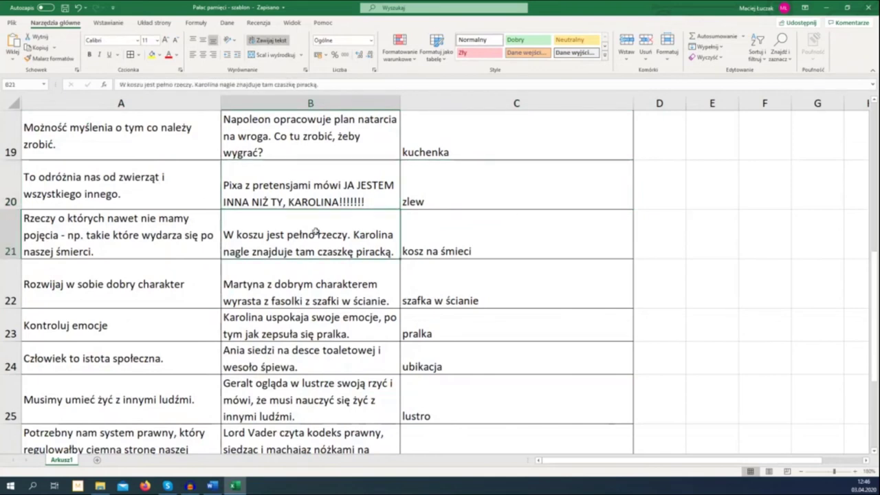
{"action": "scroll", "coordinate": [740, 213], "scroll_direction": "down", "scroll_amount": 1}
{"action": "scroll", "coordinate": [740, 213], "scroll_direction": "up", "scroll_amount": 1}
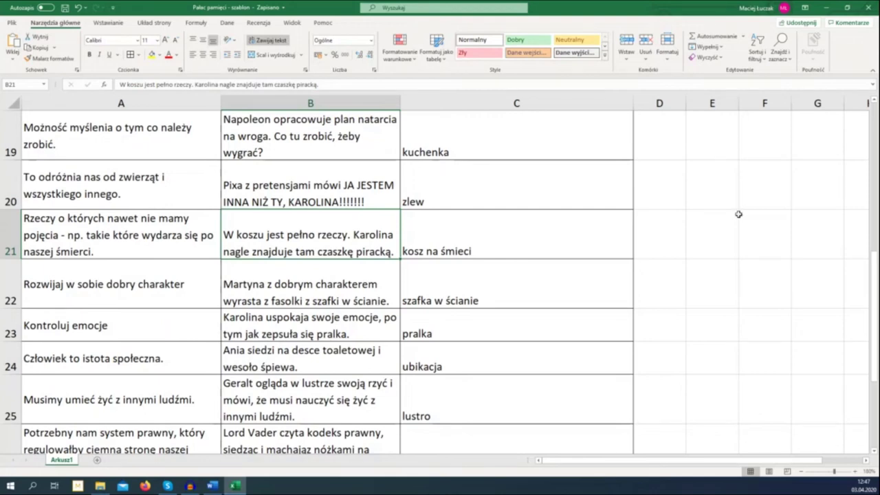
{"action": "scroll", "coordinate": [739, 215], "scroll_direction": "down", "scroll_amount": 1}
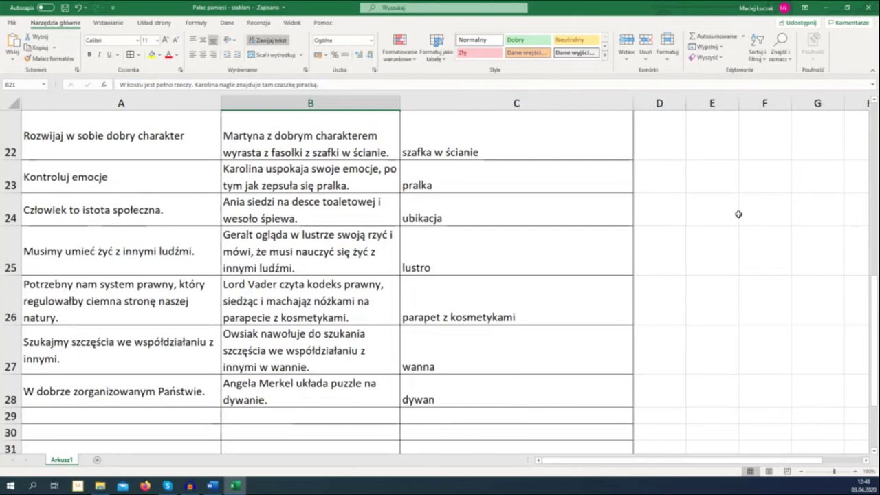
Step: Delete the POJĘCIE column and go through the remaining mnemonic images in rows 22 to 28 to recall the facts
{"action": "left_click", "coordinate": [192, 101]}
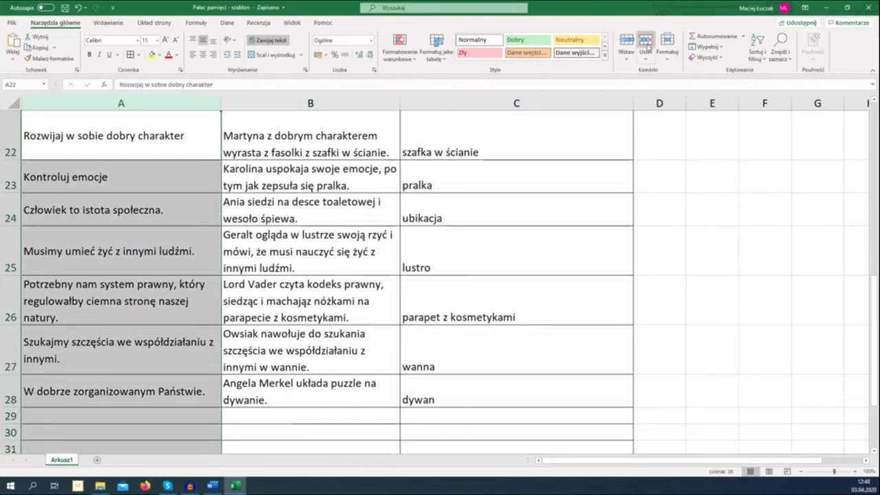
{"action": "key", "text": "ctrl+minus"}
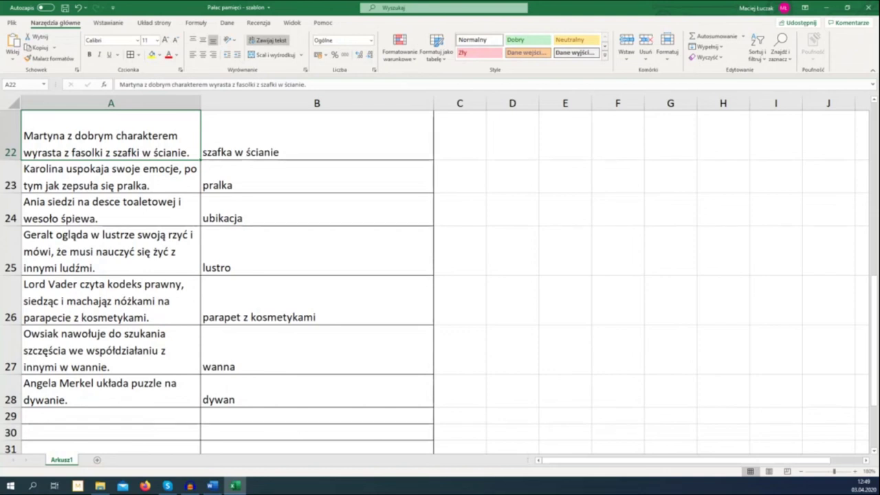
{"action": "left_click", "coordinate": [110, 177]}
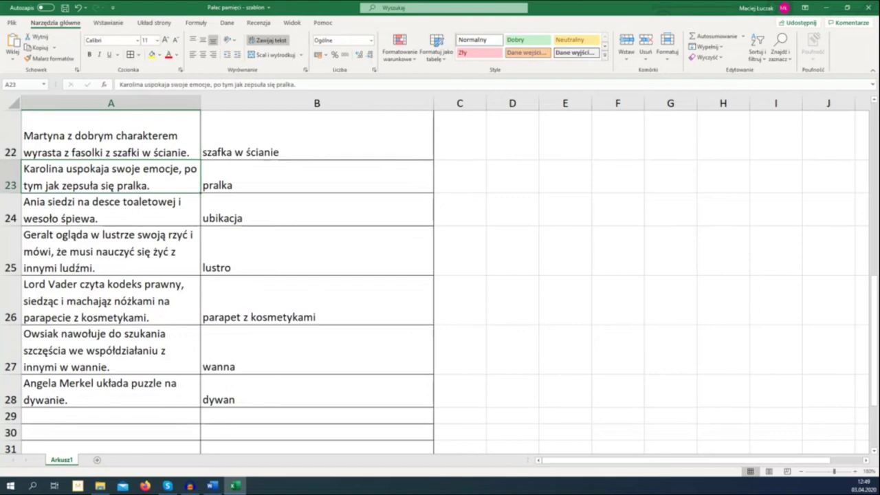
{"action": "left_click", "coordinate": [110, 210]}
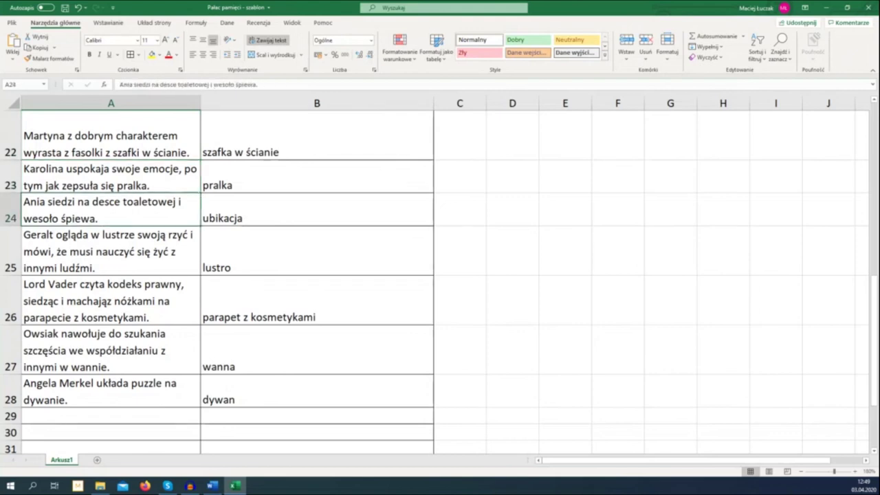
{"action": "left_click", "coordinate": [110, 251]}
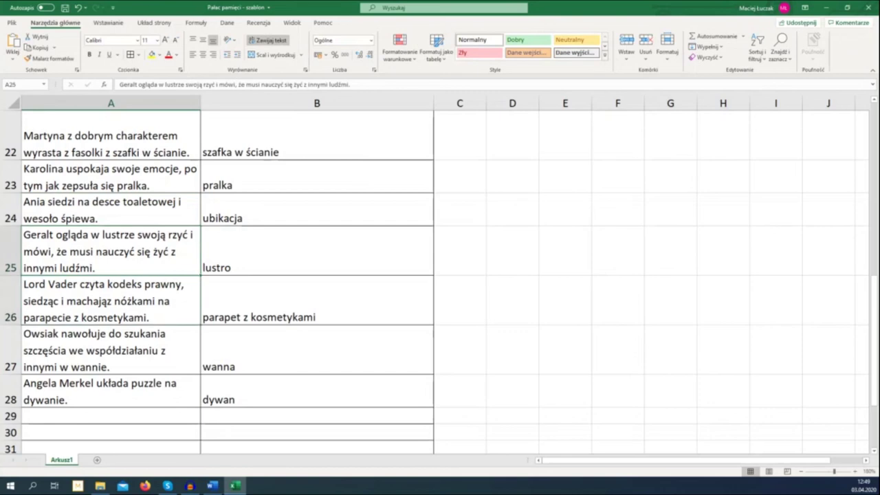
{"action": "left_click", "coordinate": [109, 301]}
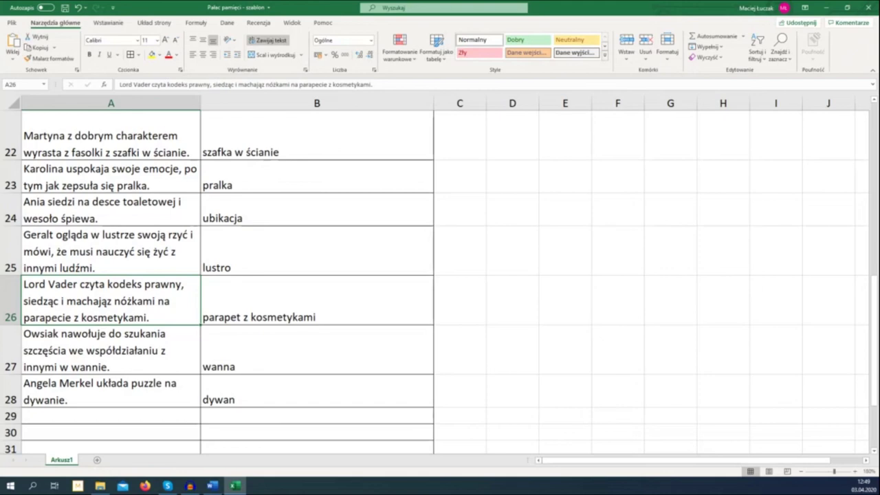
{"action": "left_click", "coordinate": [110, 350]}
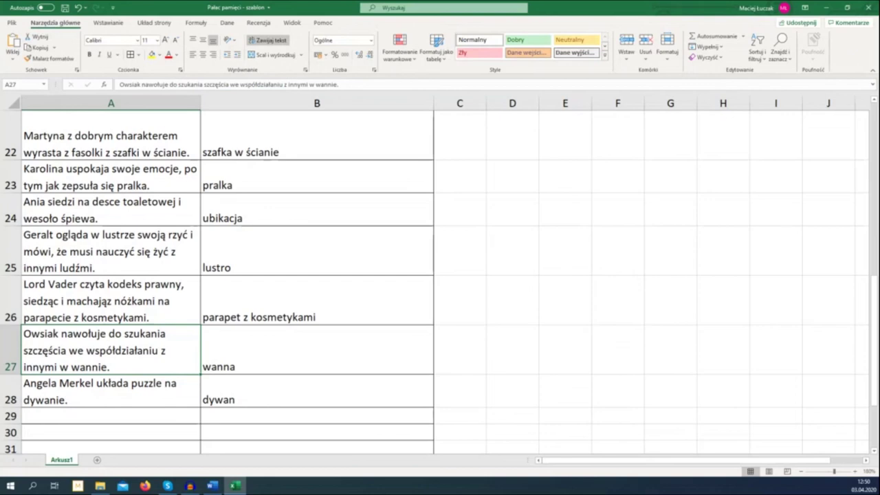
{"action": "left_click", "coordinate": [110, 391]}
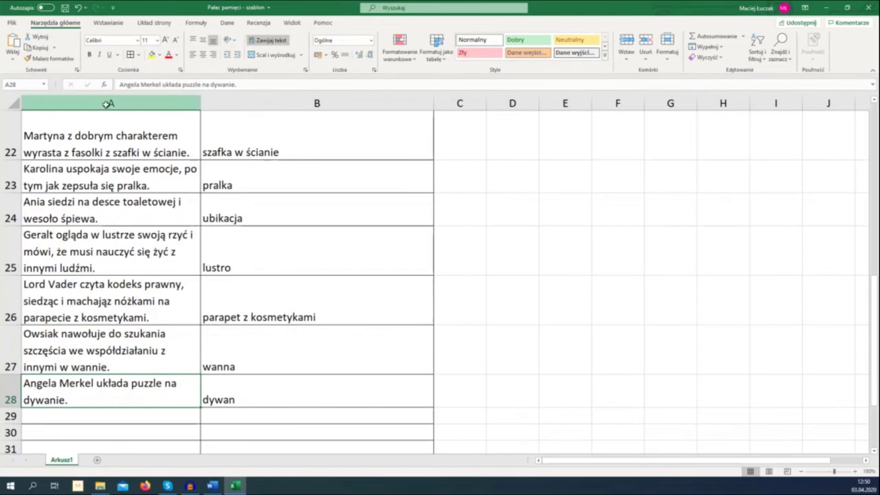
Step: Delete the SKOJARZENIE column and go through the remaining locations from pralka to dywan as a recall test
{"action": "left_click", "coordinate": [143, 103]}
{"action": "left_click", "coordinate": [646, 40]}
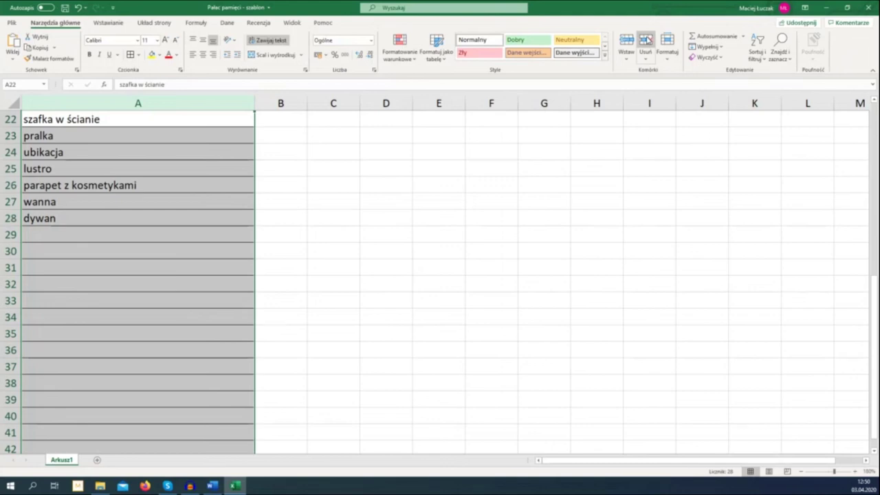
{"action": "left_click", "coordinate": [150, 137]}
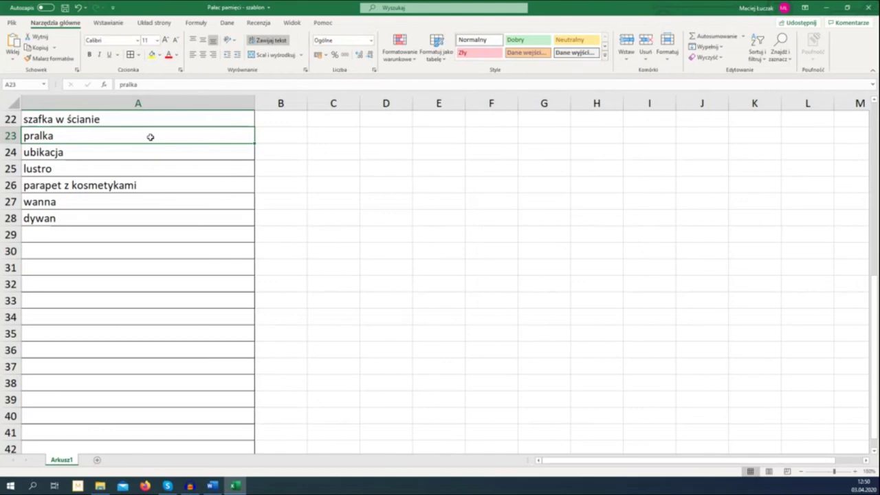
{"action": "key", "text": "Down"}
{"action": "key", "text": "Down"}
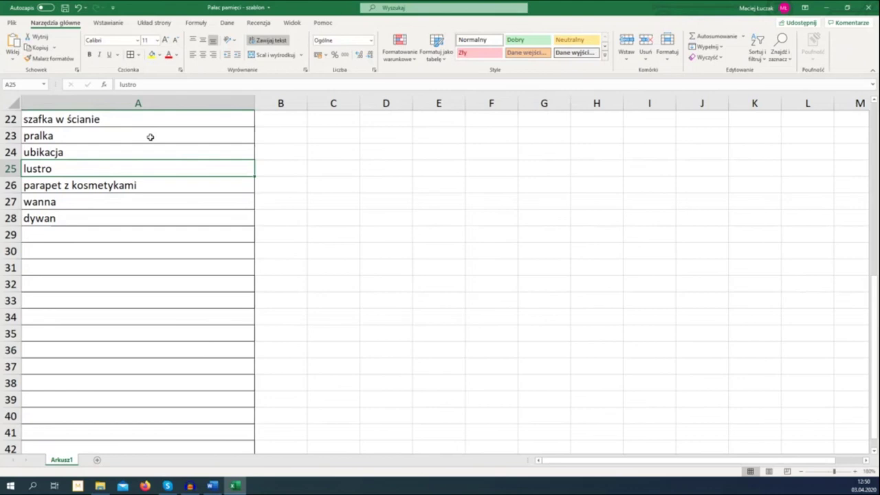
{"action": "key", "text": "Down"}
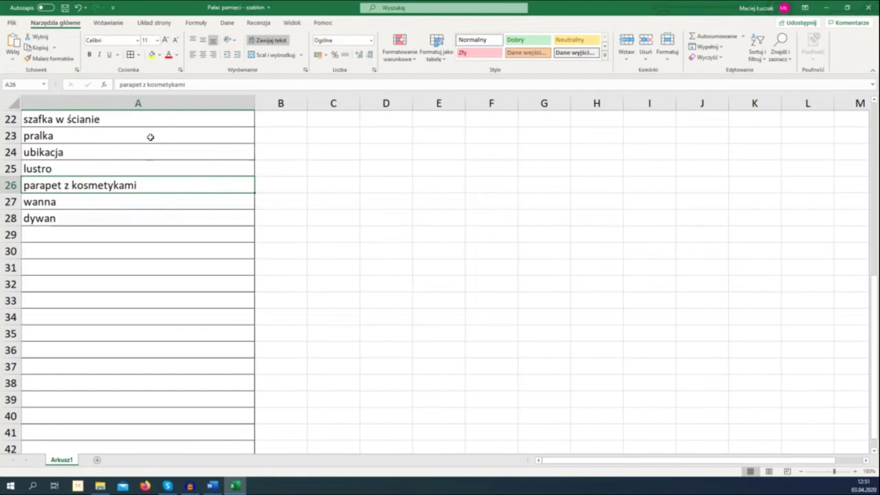
{"action": "key", "text": "Down"}
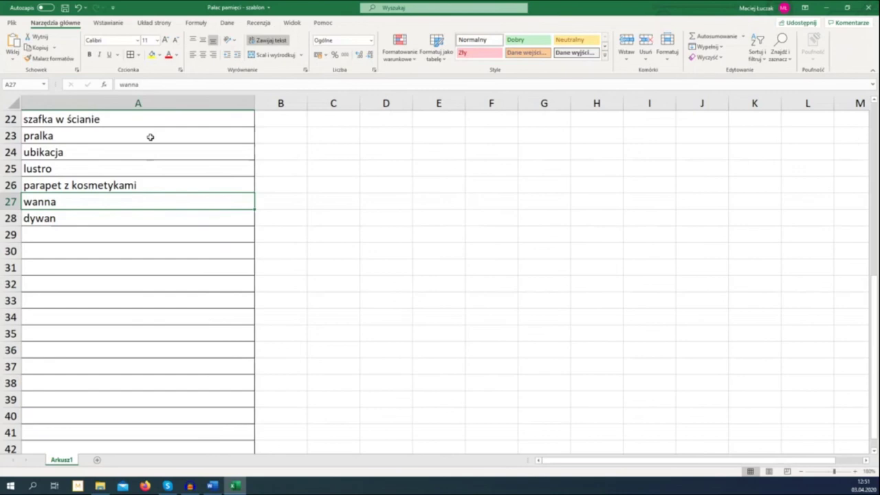
{"action": "key", "text": "Down"}
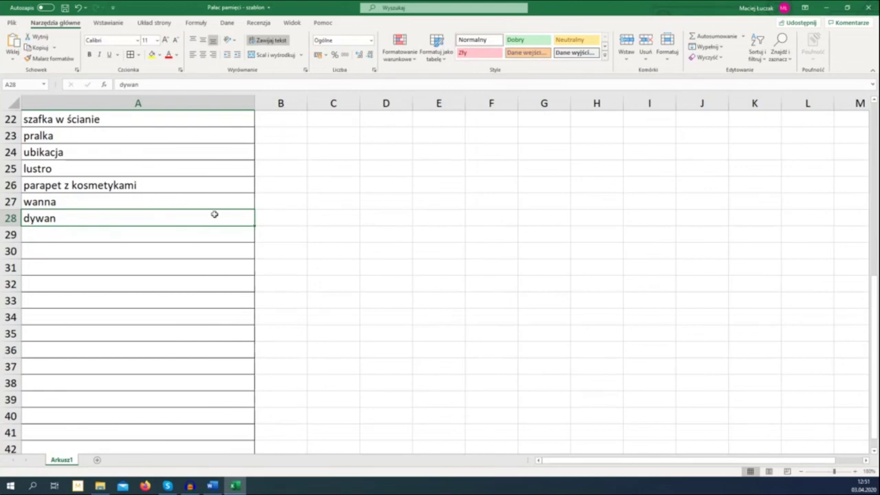
{"action": "scroll", "coordinate": [214, 214], "scroll_direction": "down", "scroll_amount": 3}
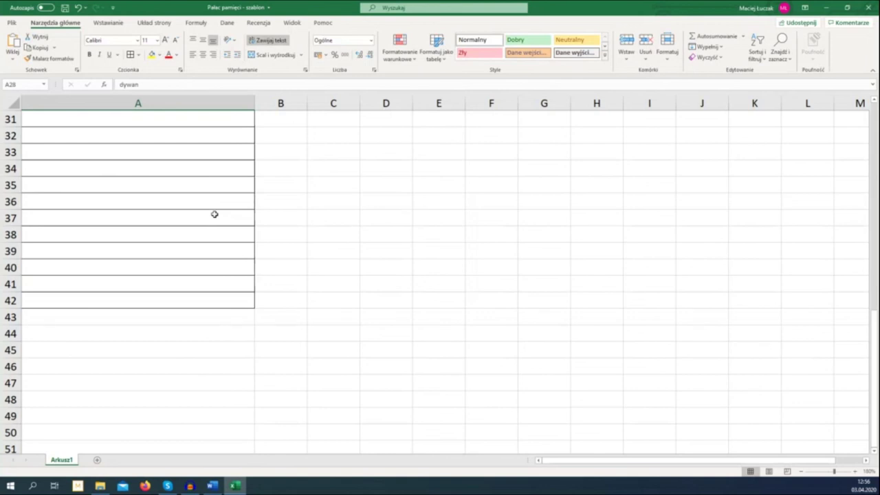
{"action": "scroll", "coordinate": [209, 227], "scroll_direction": "up", "scroll_amount": 2}
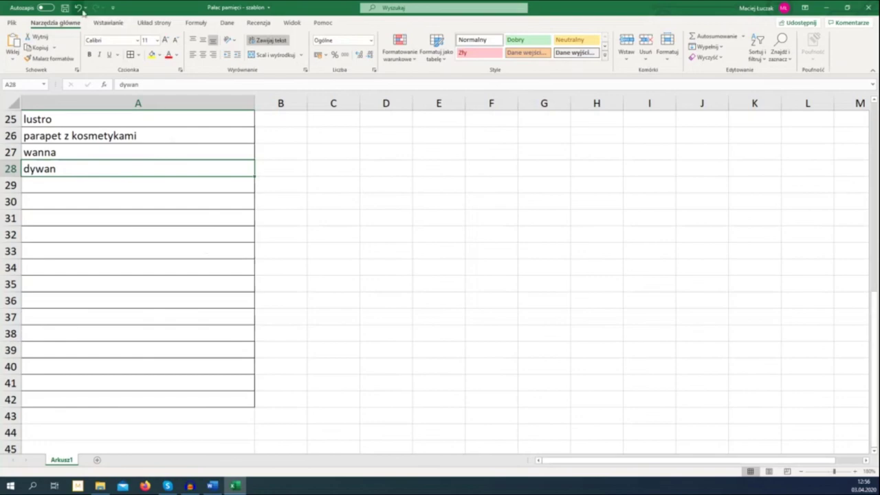
Step: Undo the deletions of the POJĘCIE and SKOJARZENIE columns and save the workbook
{"action": "left_click", "coordinate": [79, 8]}
{"action": "left_click", "coordinate": [78, 7]}
{"action": "left_click", "coordinate": [79, 8]}
{"action": "scroll", "coordinate": [143, 180], "scroll_direction": "up", "scroll_amount": 1}
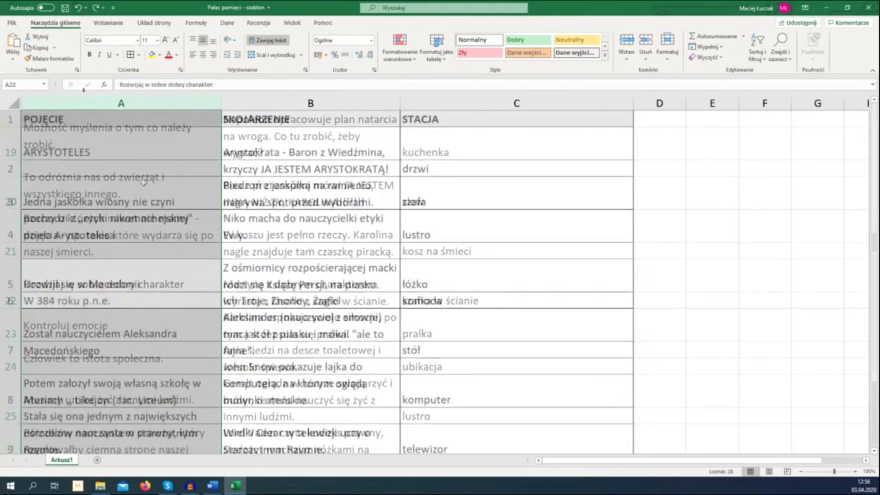
{"action": "left_click", "coordinate": [65, 8]}
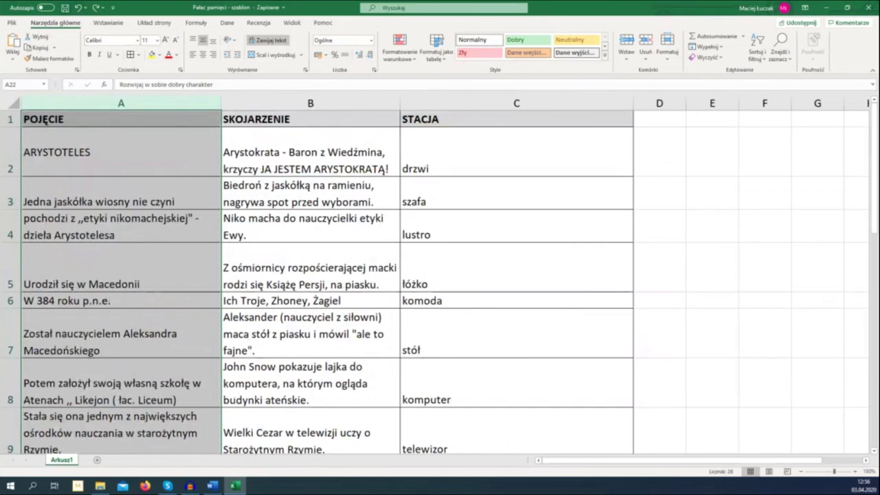
{"action": "key", "text": "alt+Tab"}
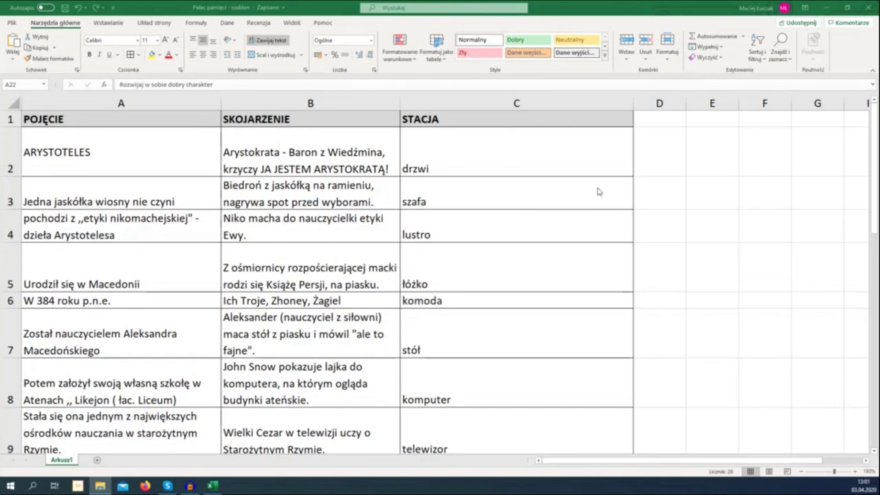
{"action": "scroll", "coordinate": [598, 192], "scroll_direction": "down", "scroll_amount": 2}
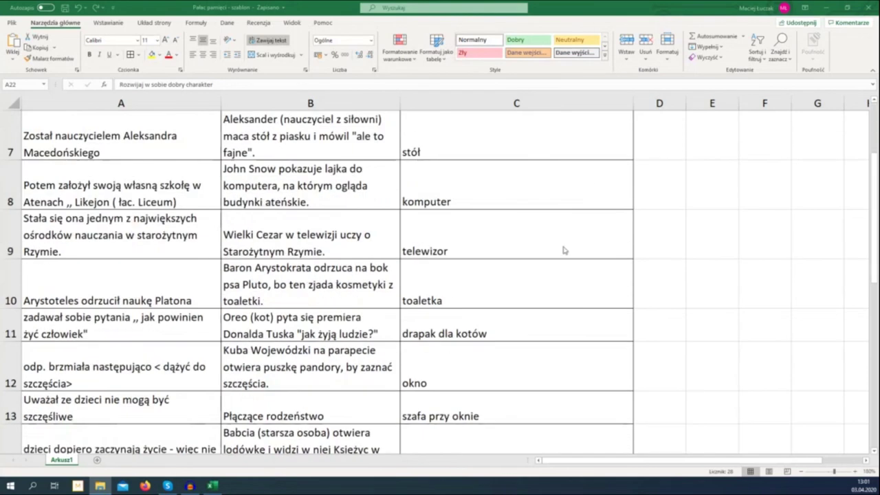